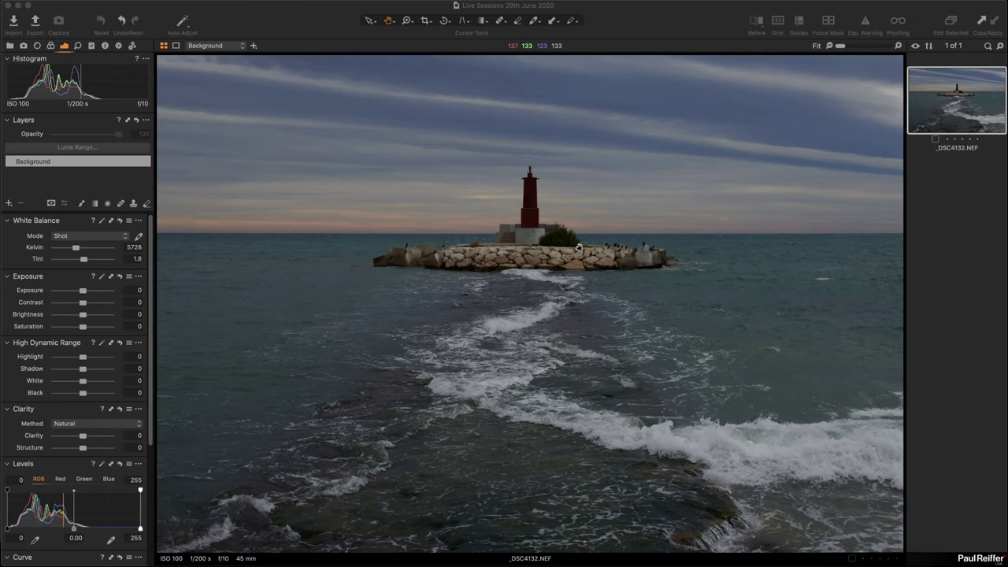
Keep the Generic lens profile, enable diffraction correction and chromatic aberration correction, and analyze the photo for the aberration.
click(674, 233)
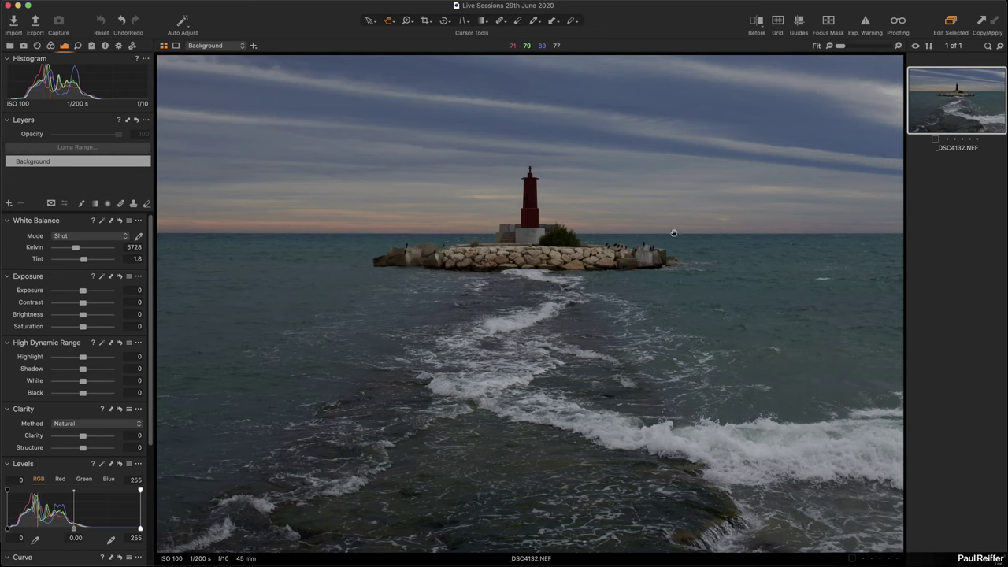
click(609, 256)
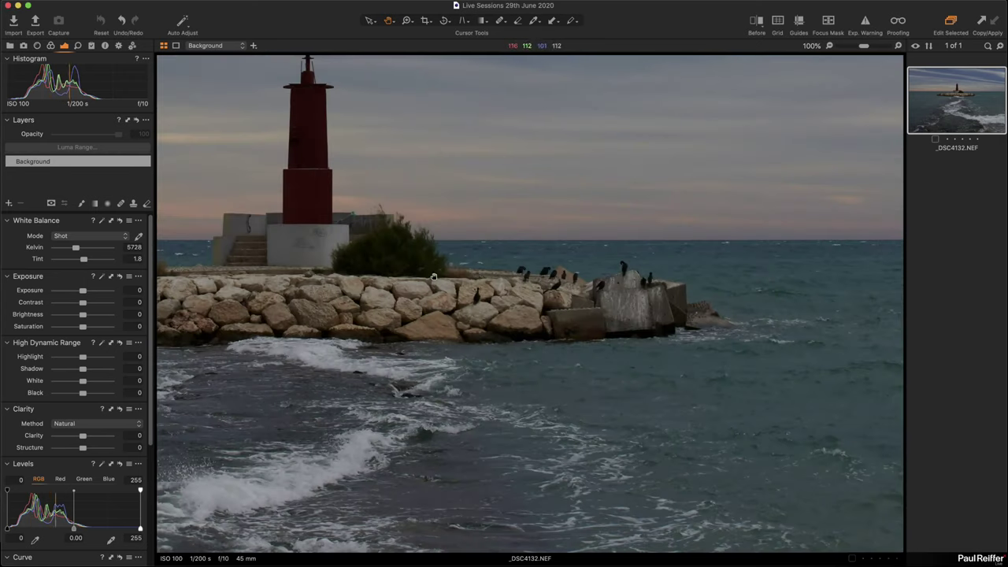
click(36, 45)
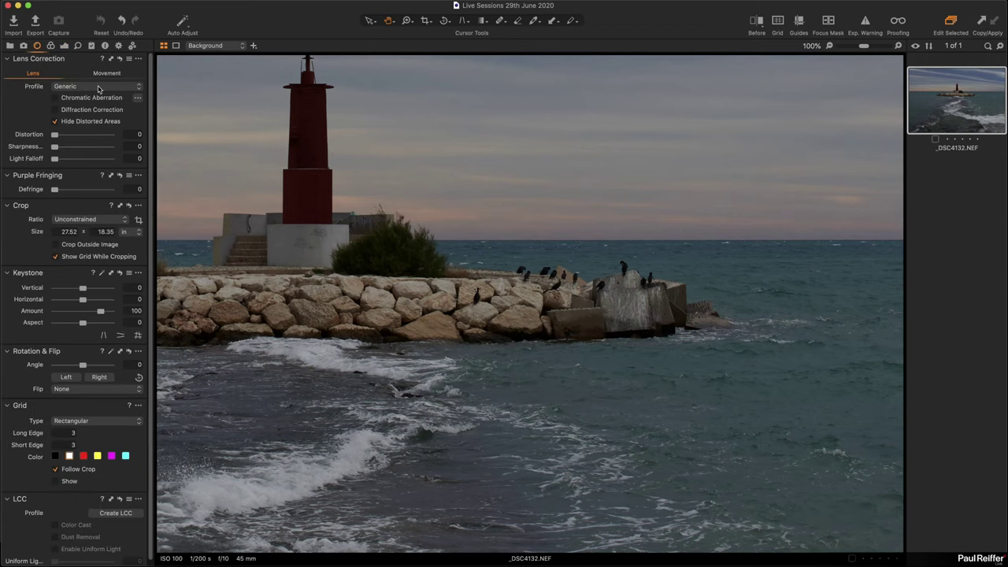
click(109, 87)
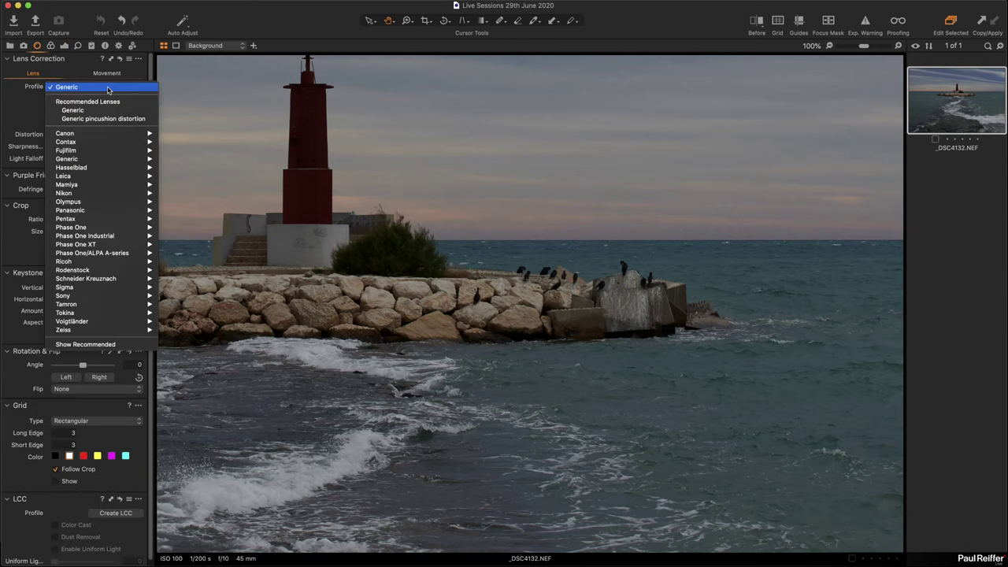
click(108, 88)
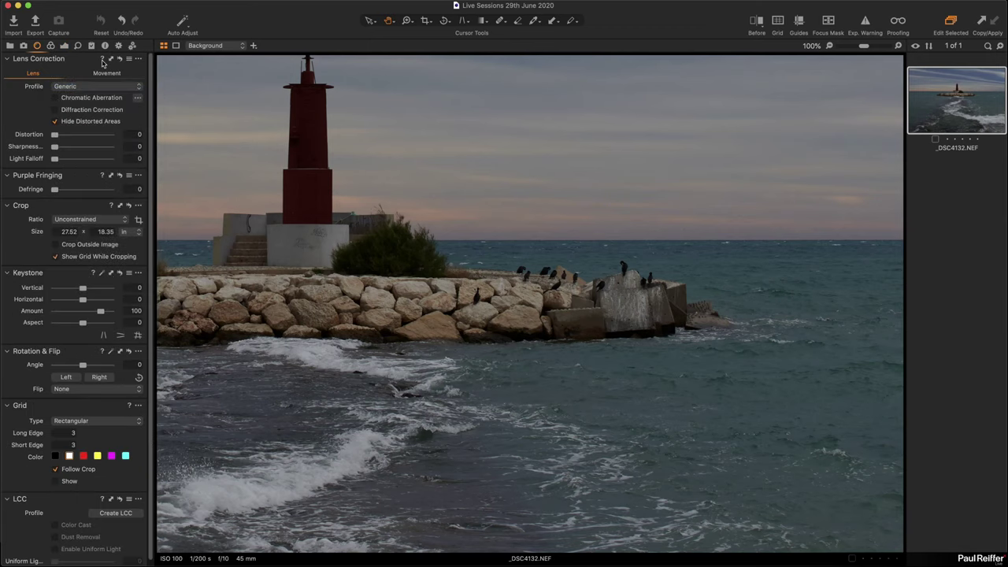
click(91, 98)
click(136, 98)
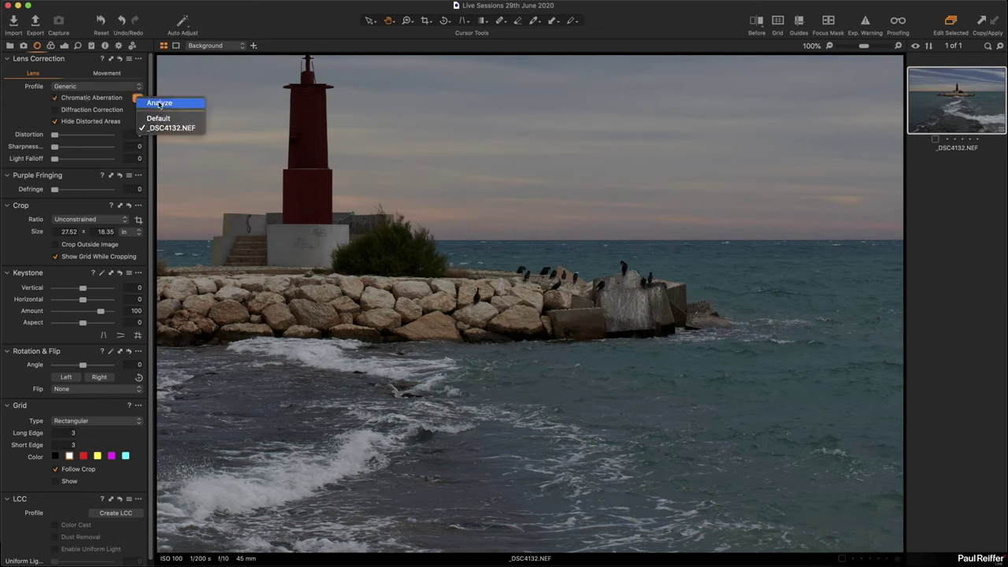
click(159, 102)
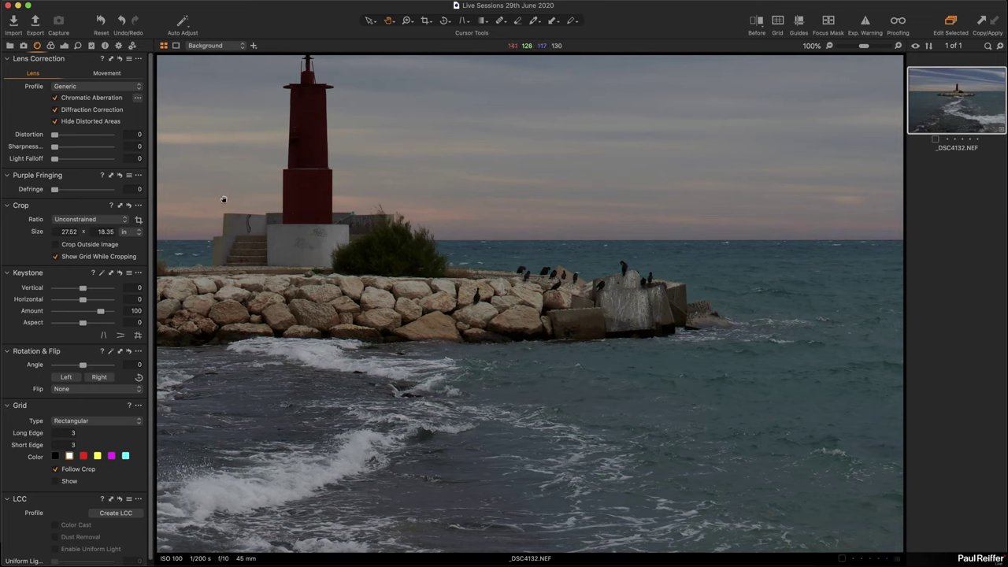
Set the purple fringing Defringe amount to 69 and check the edges of the lighthouse and its walls close up.
key(z)
click(285, 238)
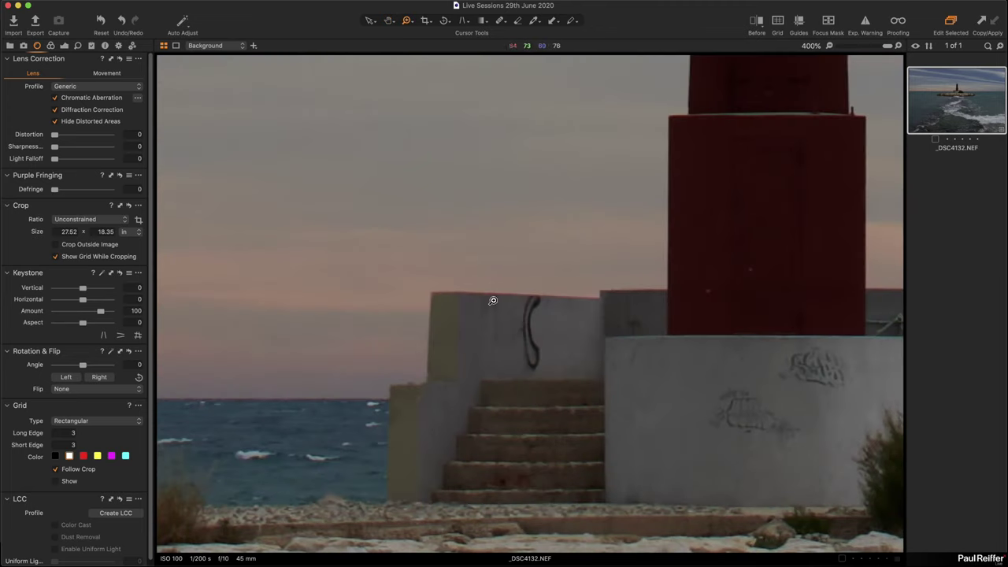
click(93, 191)
drag(637, 213, 528, 405)
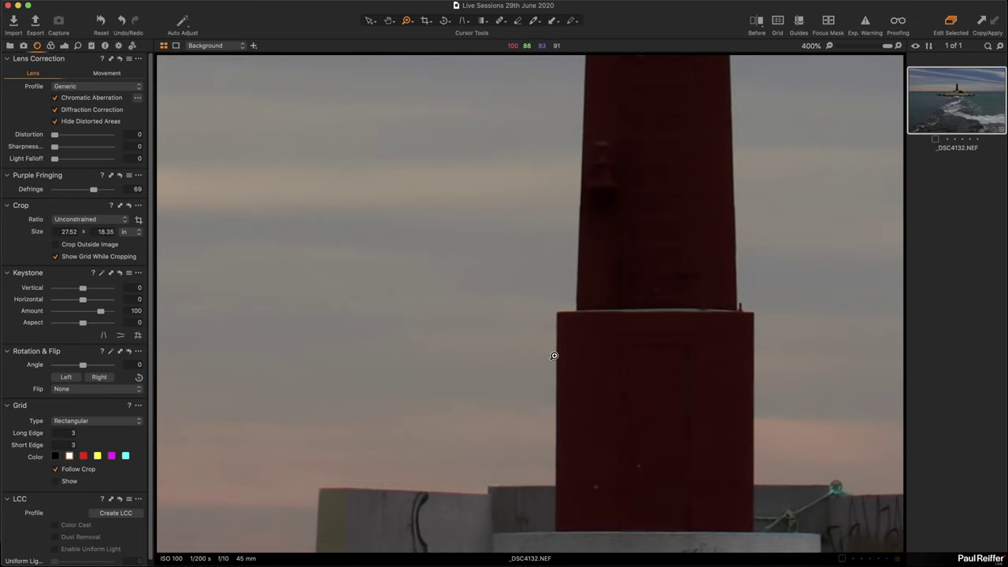
scroll(553, 353, down, 3)
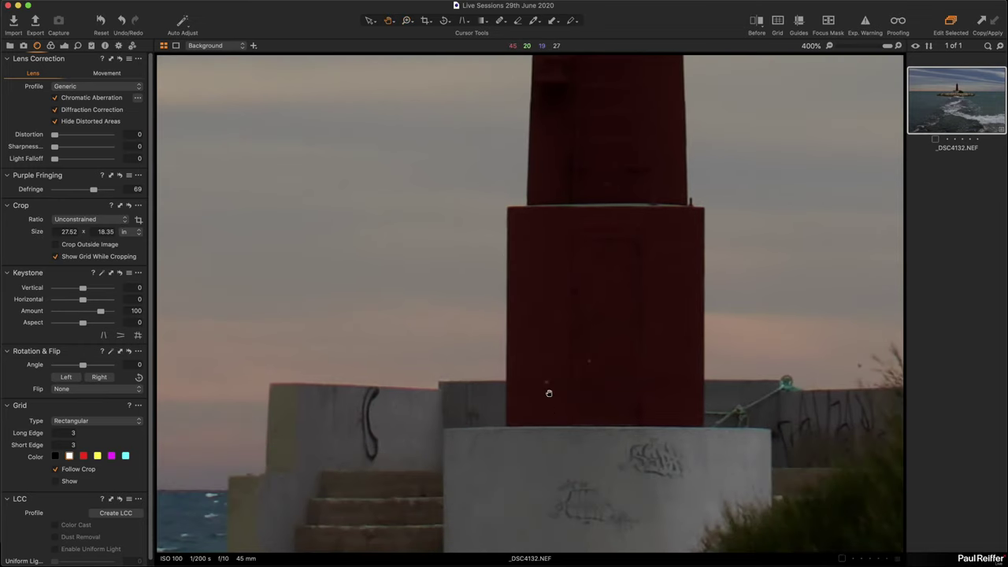
key(super+0)
click(537, 228)
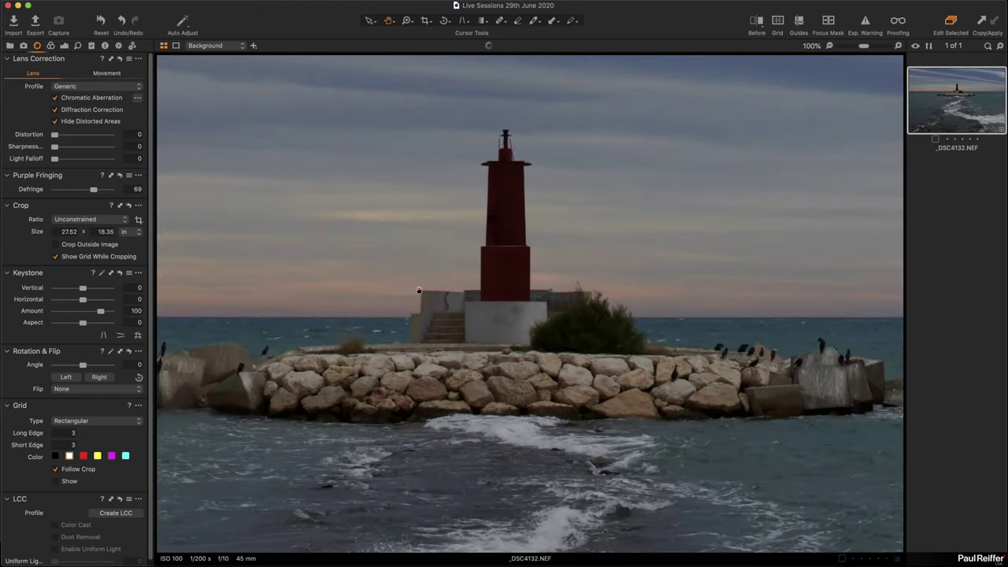
click(506, 295)
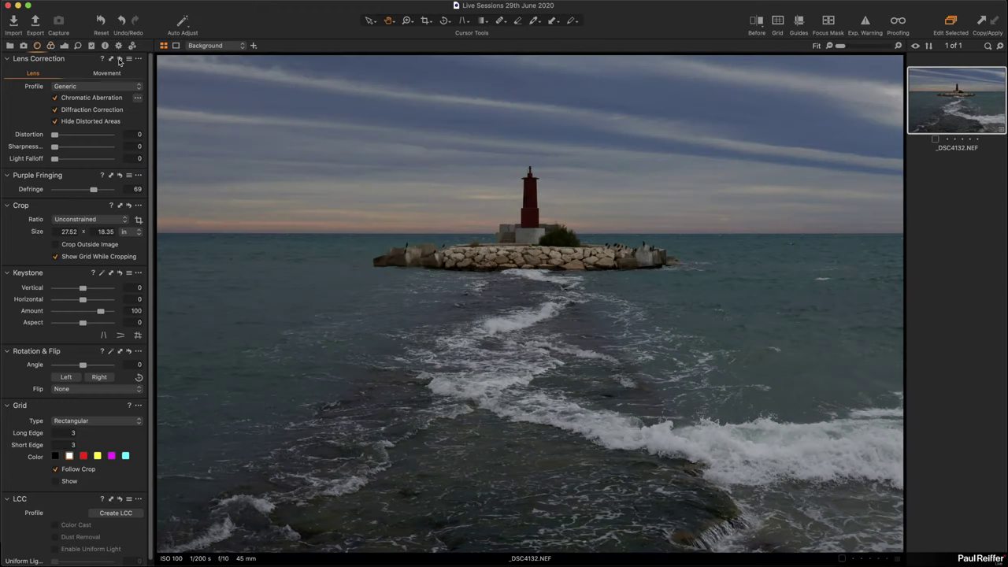
Try a 2x3 crop that trims the right side and the bottom of the photo.
key(super+alt+bracketright)
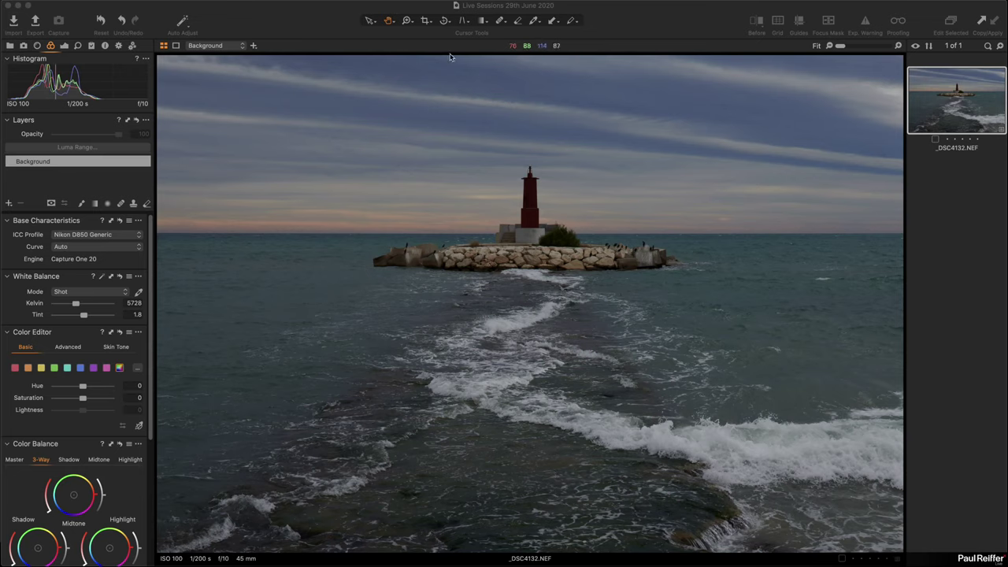
click(423, 22)
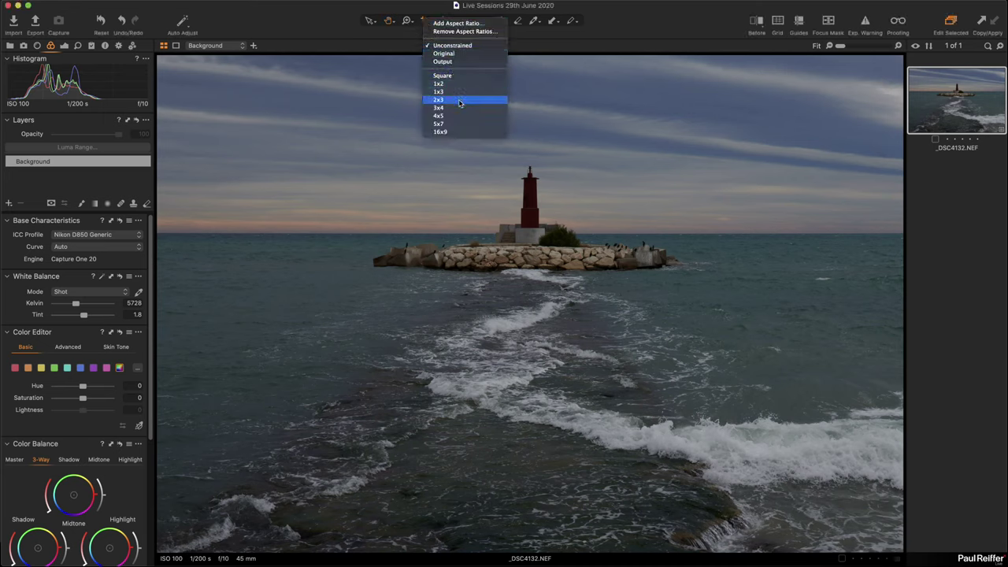
click(459, 100)
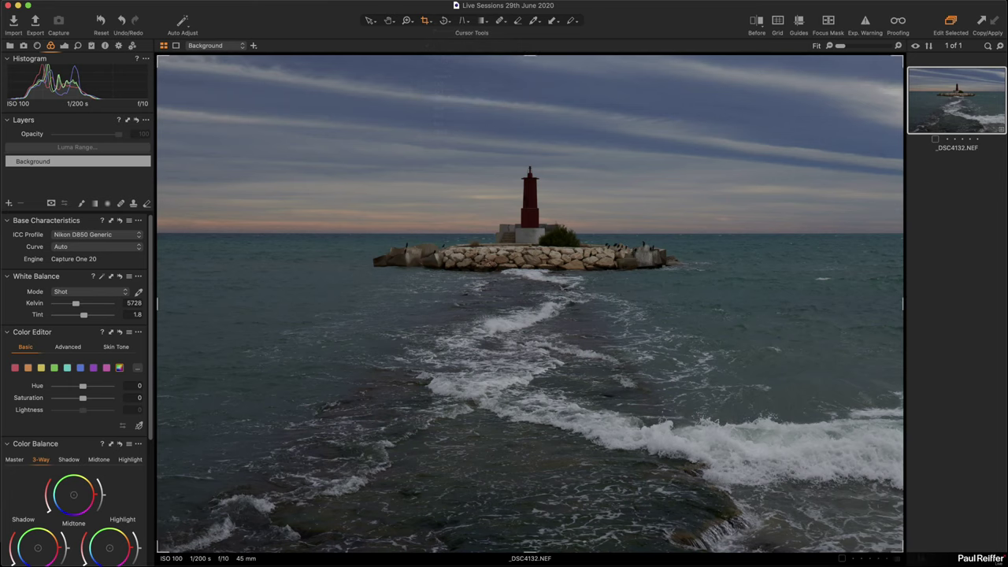
drag(900, 549, 713, 419)
Crop the photo to a 1x2 ratio of about 25.97 × 12.98 in, centred around the lighthouse and excluding the foreground rocks.
click(426, 22)
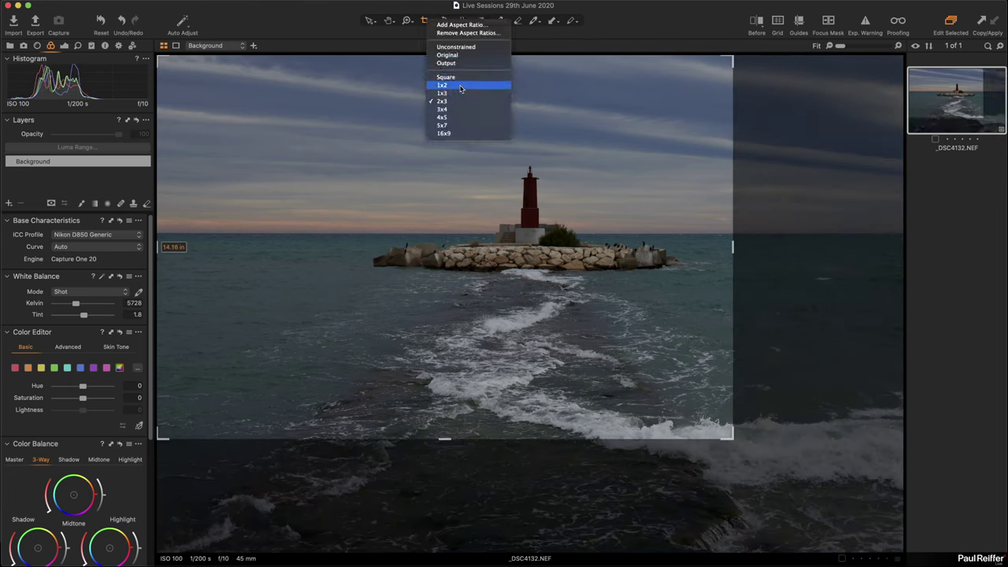
click(698, 451)
drag(730, 438, 839, 478)
drag(812, 444, 796, 411)
drag(638, 321, 667, 326)
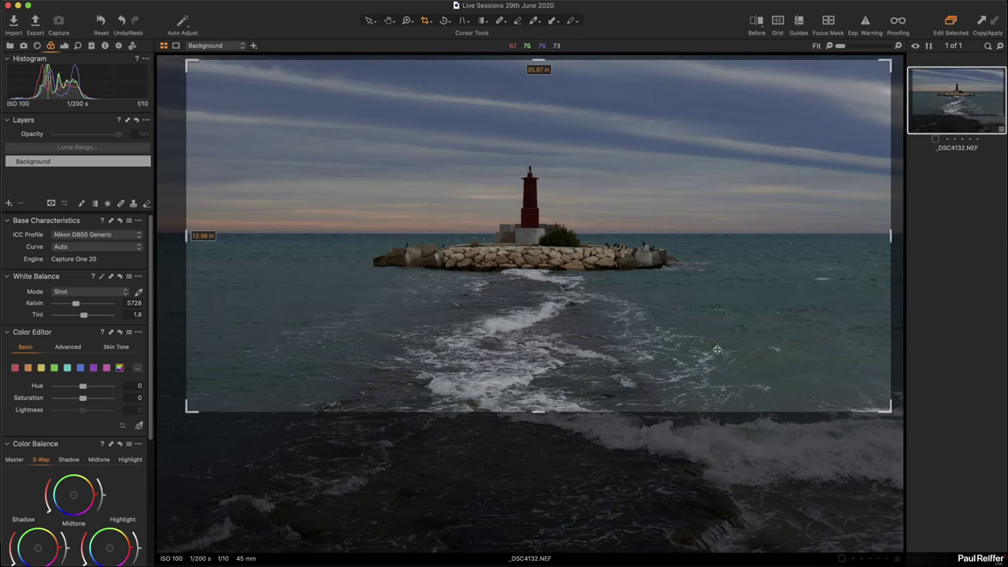
drag(716, 347, 708, 346)
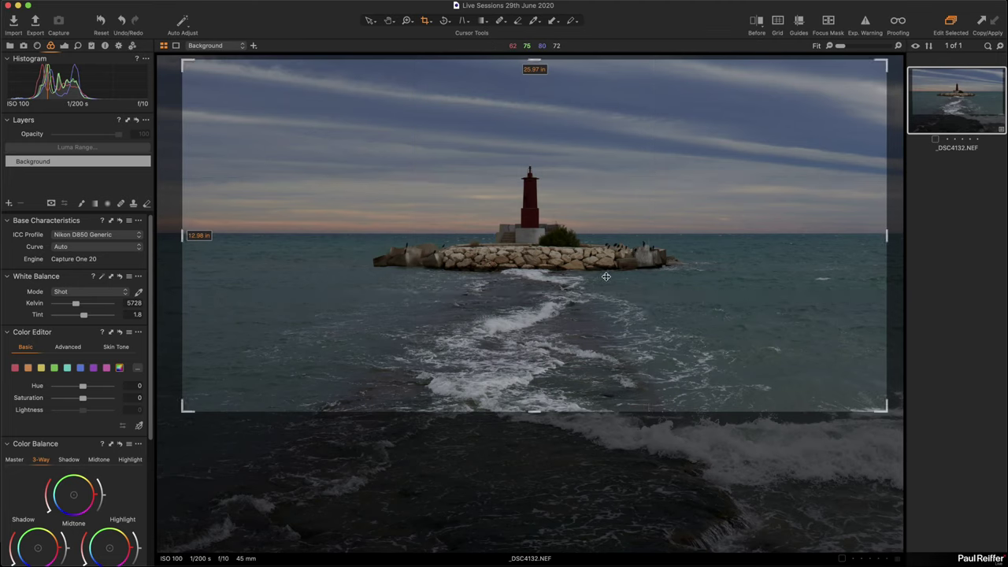
drag(603, 276, 607, 279)
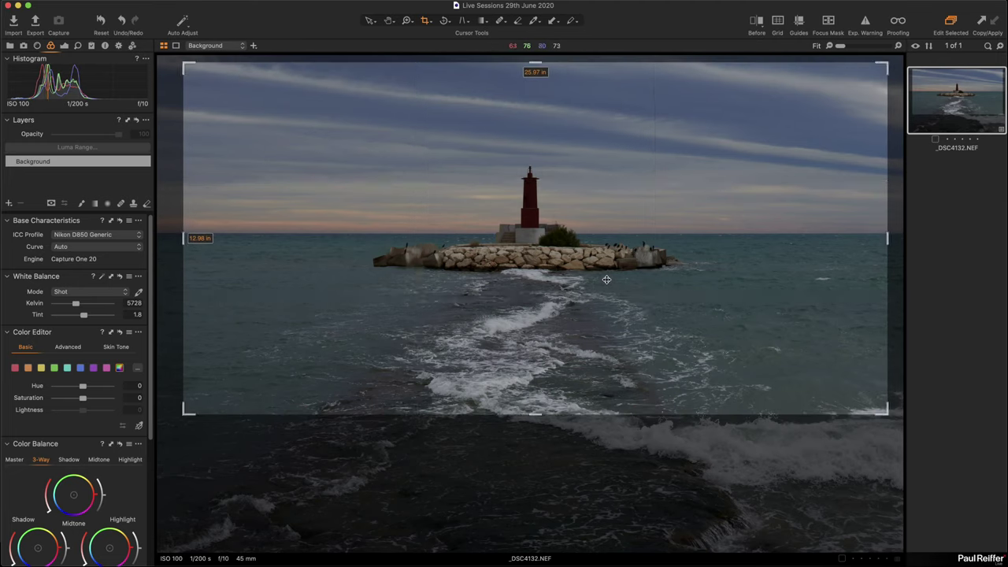
Straighten the photo along the sea horizon and view the cropped result.
click(444, 23)
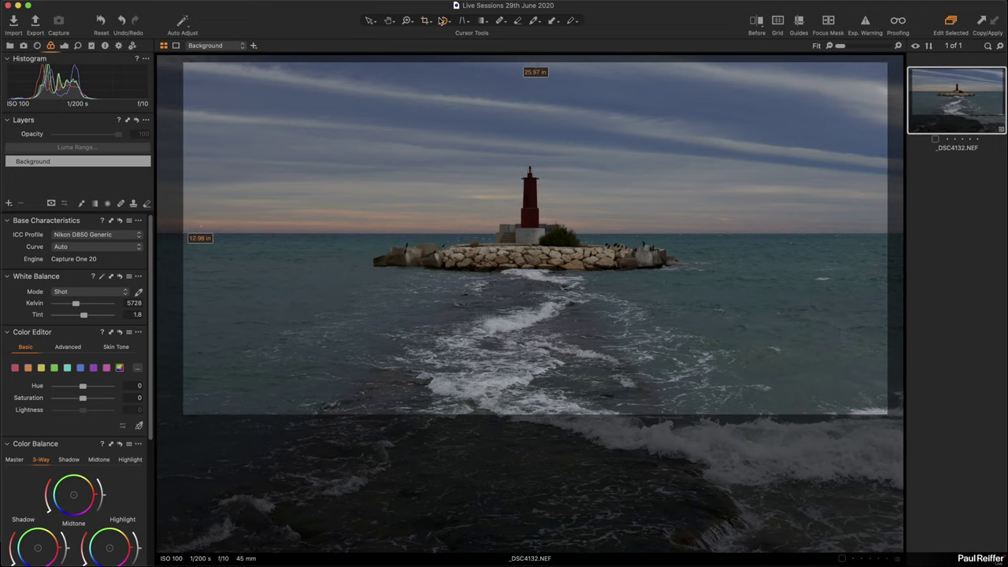
mouse_move(178, 233)
mouse_down()
mouse_move(738, 244)
mouse_move(898, 232)
mouse_up()
click(368, 21)
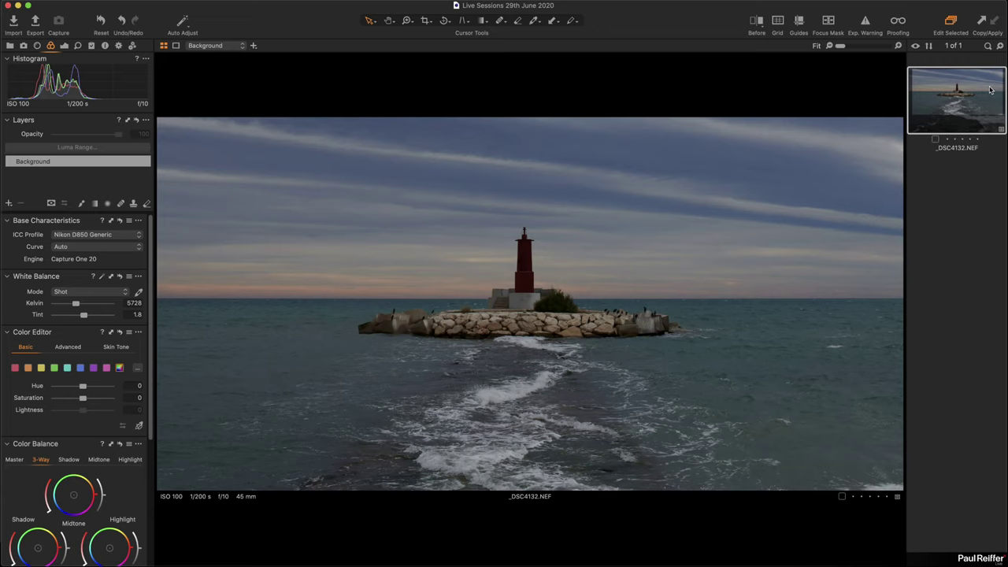
Create a new variant of the photo without the adjustments and compare it with the cropped one.
right_click(957, 92)
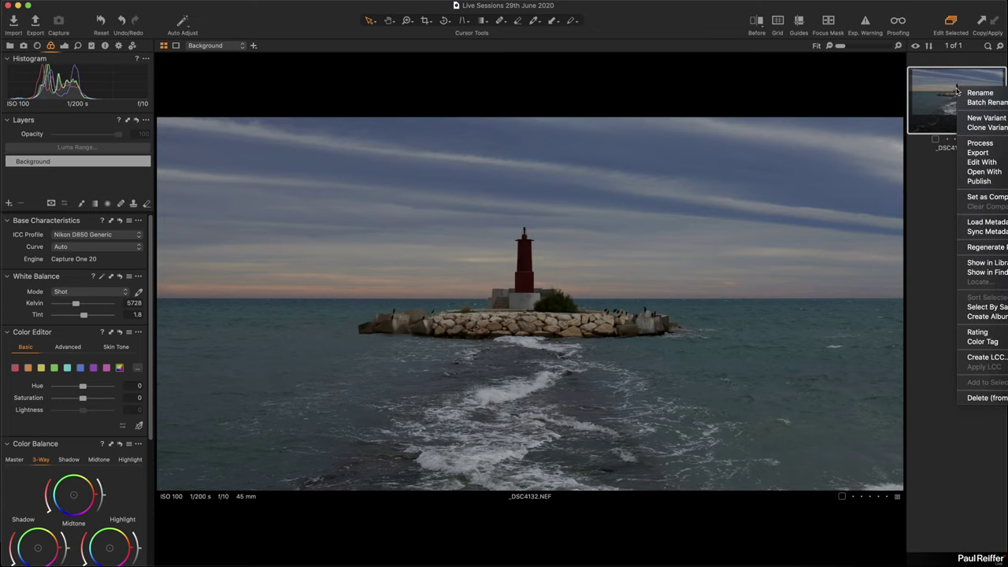
click(989, 127)
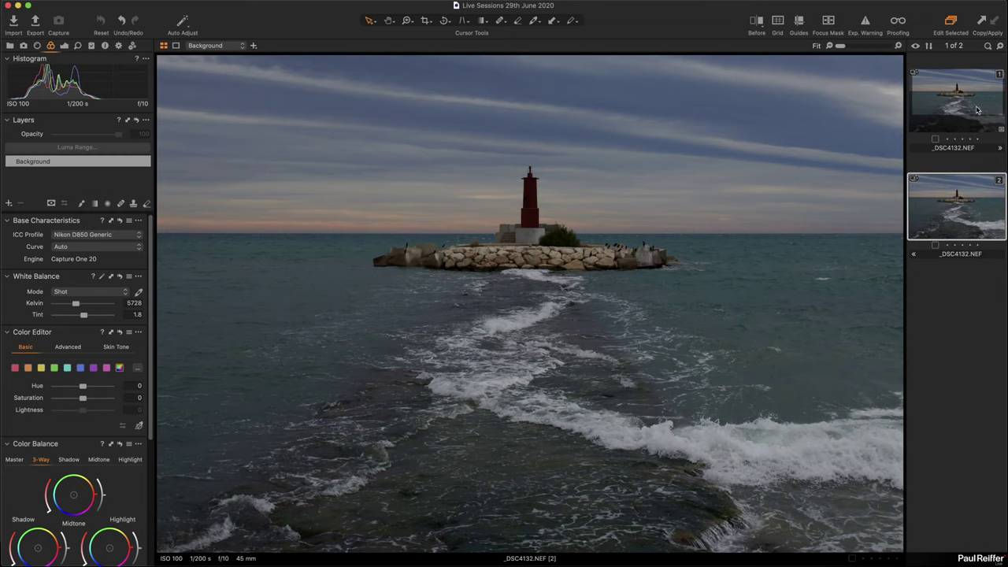
click(977, 111)
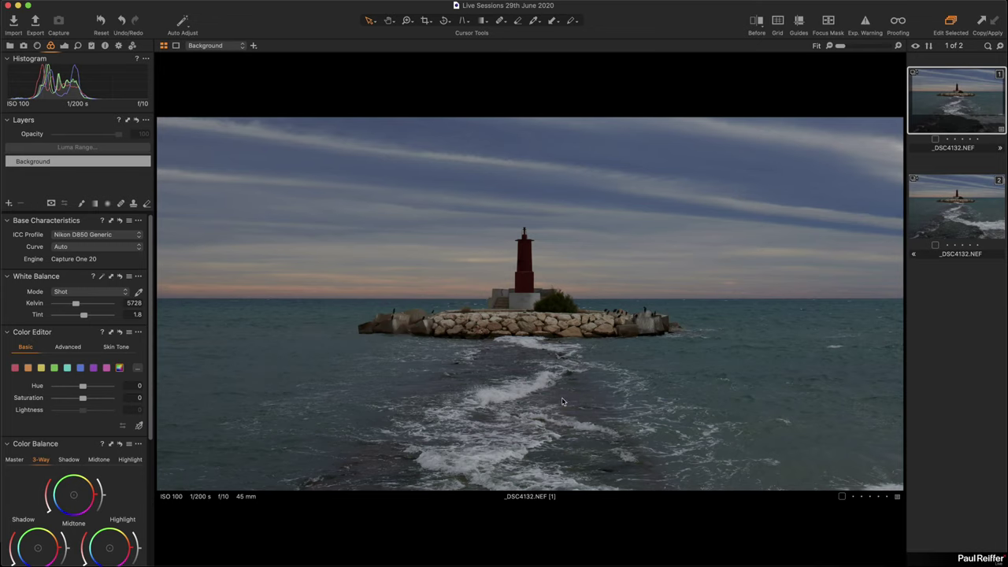
click(961, 214)
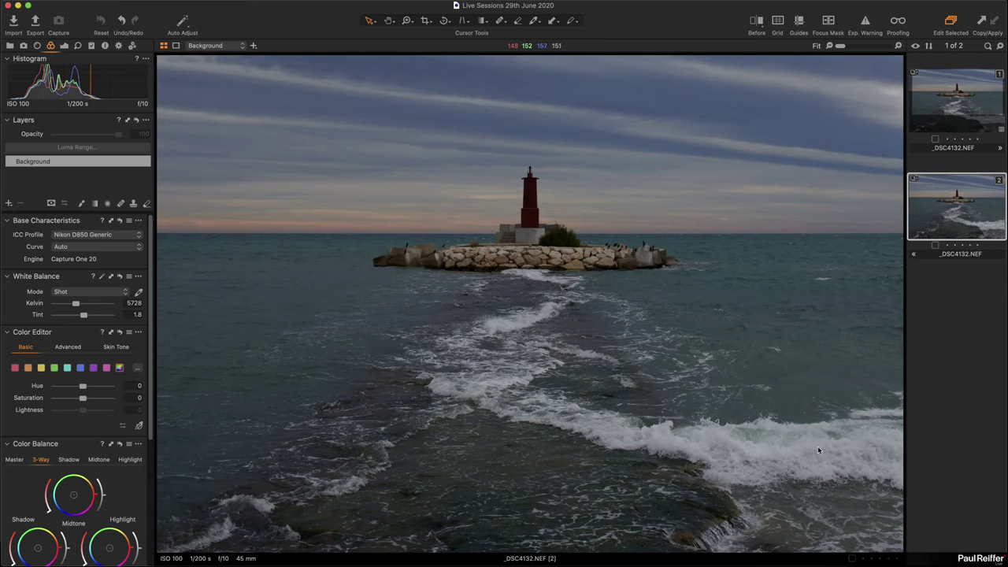
Heal the white foam in the lower-right corner of the cropped variant, moving the heal source to clear water just above it.
click(936, 99)
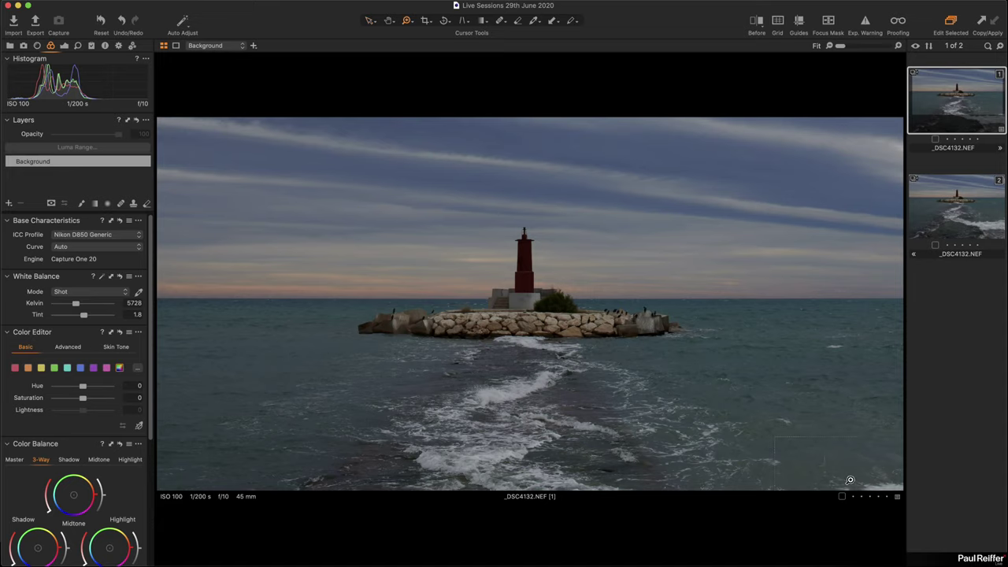
key(z)
click(877, 481)
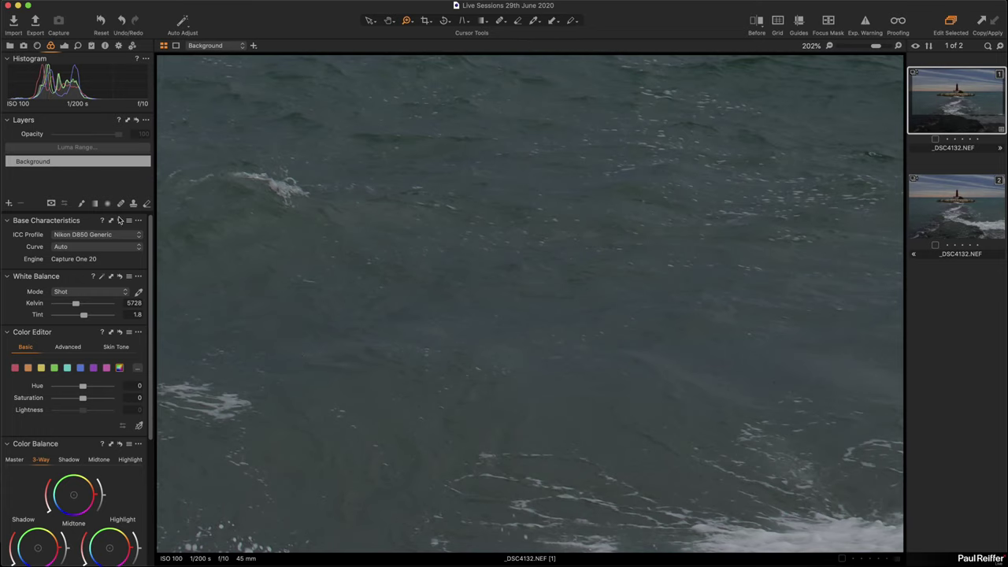
click(122, 205)
right_click(630, 381)
mouse_move(702, 515)
mouse_down()
mouse_move(797, 520)
mouse_move(702, 522)
mouse_move(718, 538)
mouse_move(671, 546)
mouse_move(786, 541)
mouse_move(686, 539)
mouse_move(837, 512)
mouse_move(893, 534)
mouse_move(868, 515)
mouse_move(878, 526)
mouse_move(861, 538)
mouse_move(803, 555)
mouse_move(915, 546)
mouse_move(897, 526)
mouse_move(902, 514)
mouse_move(857, 535)
mouse_move(676, 521)
mouse_move(550, 541)
mouse_move(718, 539)
mouse_move(518, 539)
mouse_move(788, 545)
mouse_up()
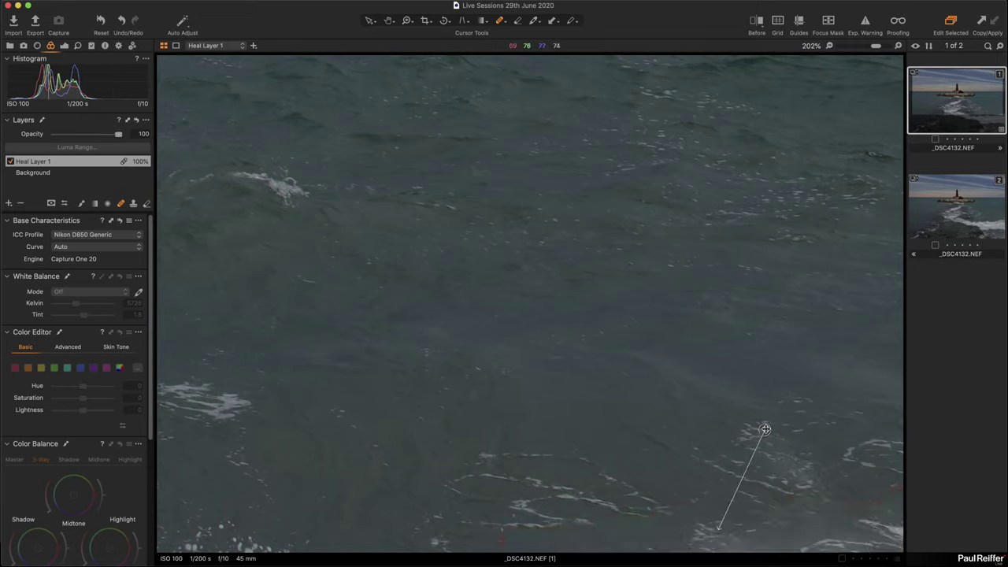
mouse_move(765, 429)
mouse_down()
mouse_move(626, 409)
mouse_move(693, 425)
mouse_move(692, 440)
mouse_move(742, 414)
mouse_up()
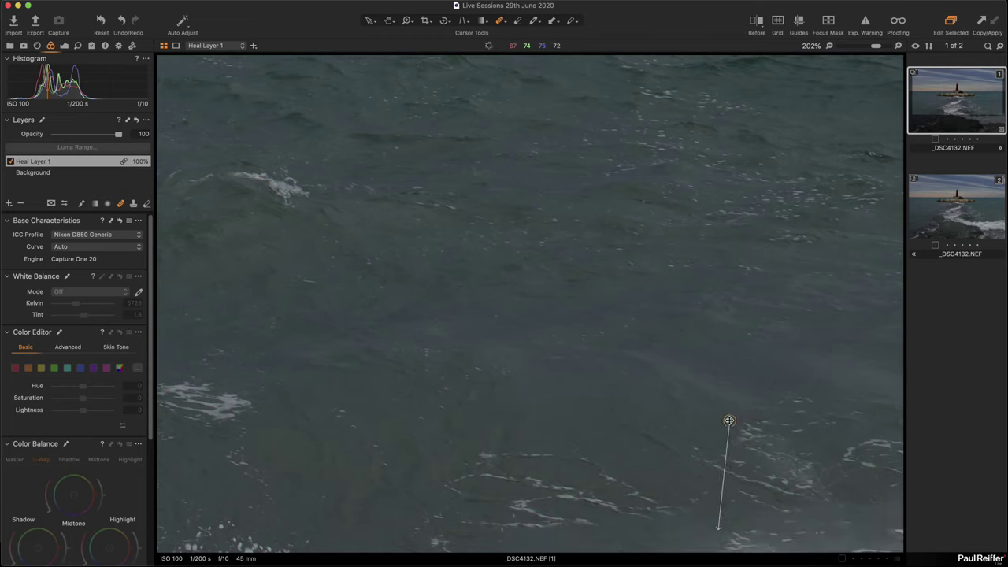
click(729, 421)
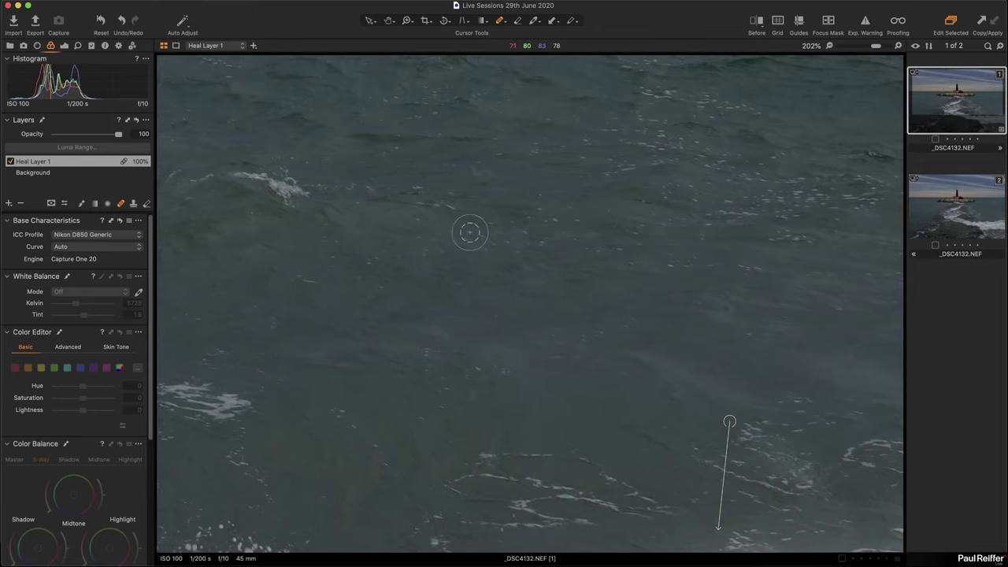
key(h)
key(super+0)
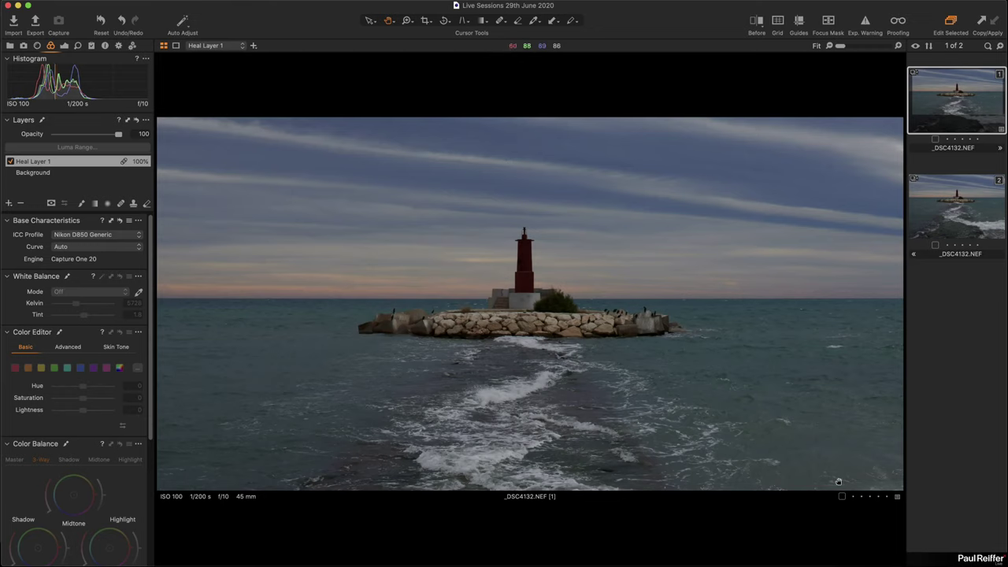
Heal the small whitecap in the open sea right of the island, moving the heal source to calm water just below it.
key(space)
double_click(835, 347)
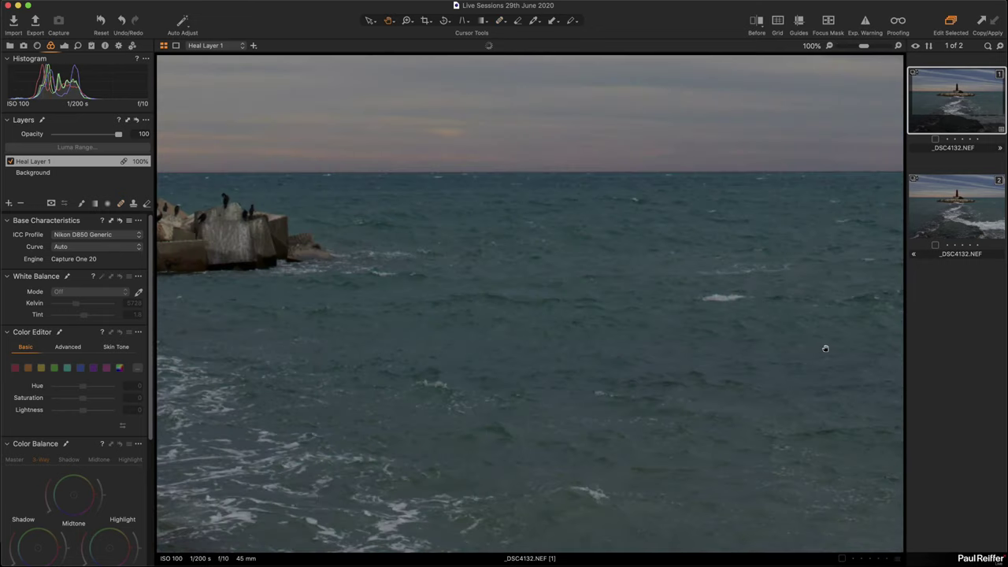
key(y)
key(y)
drag(731, 296, 751, 297)
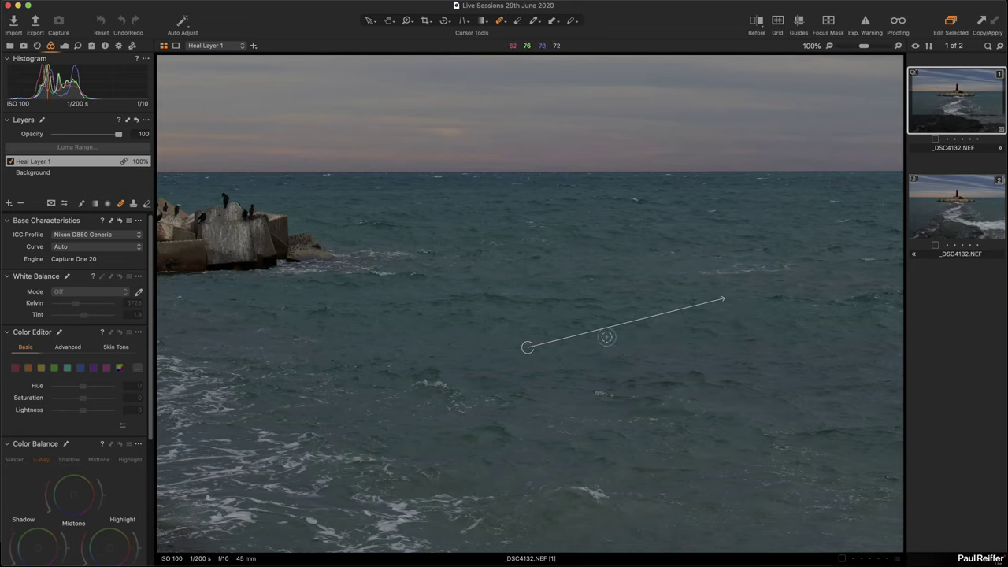
drag(524, 347, 758, 352)
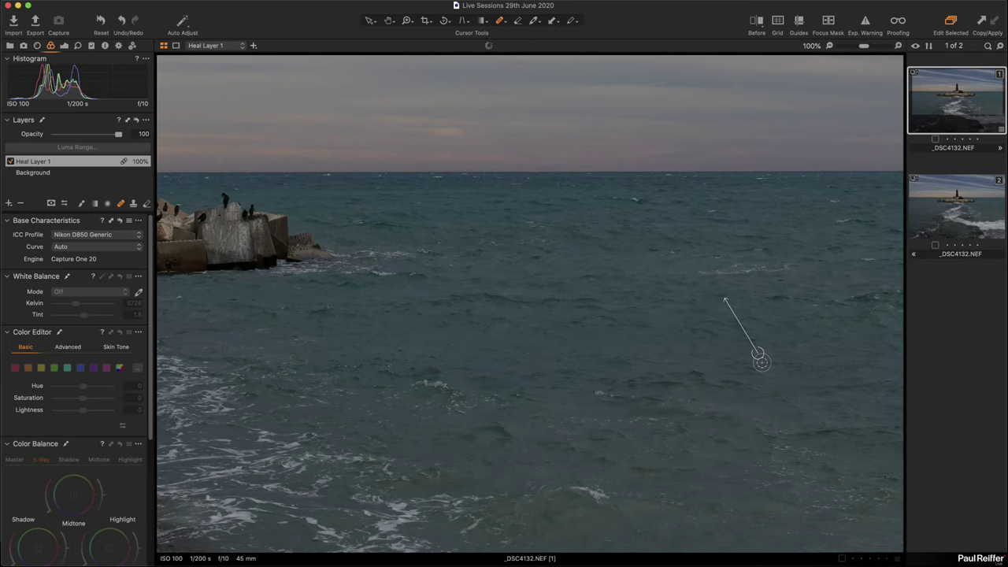
key(h)
click(695, 345)
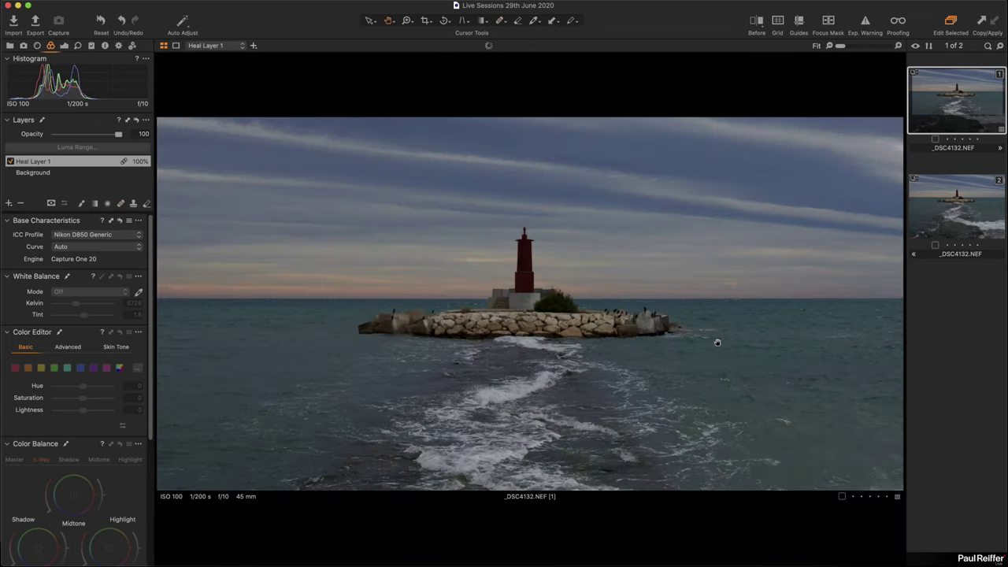
Try another source for the whitecap heal and a second heal spot beside it, and delete these open-sea heals.
key(q)
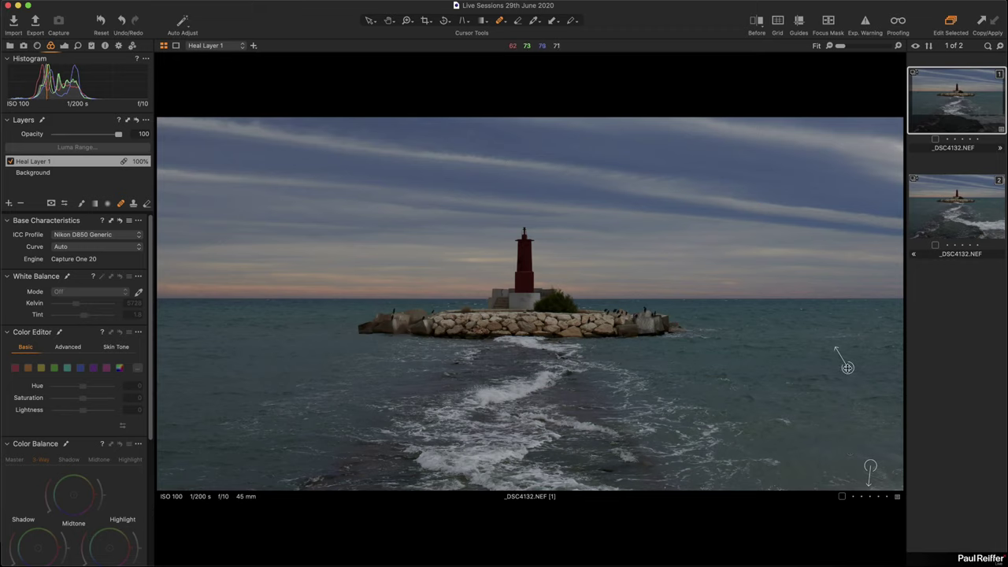
drag(846, 366, 788, 378)
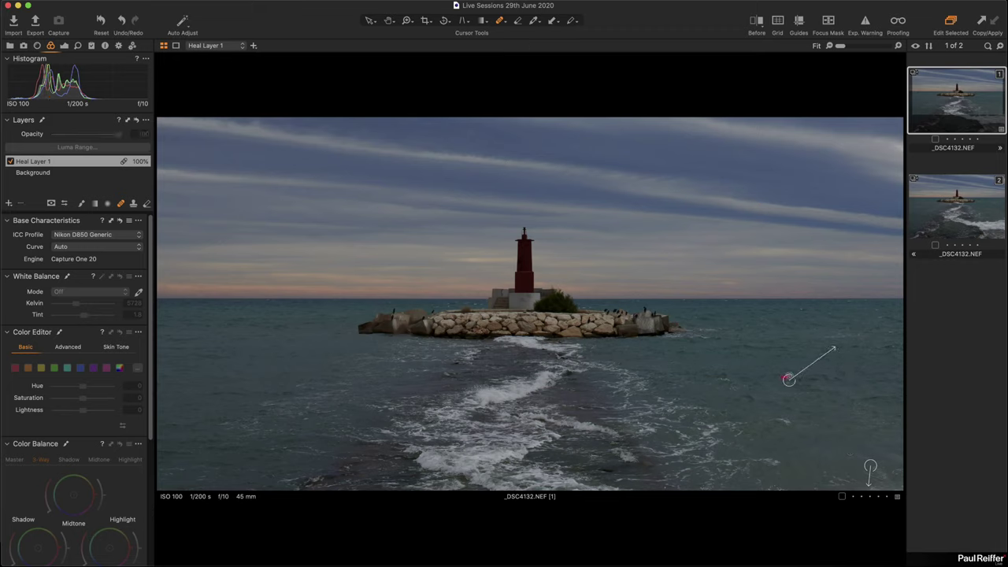
click(789, 378)
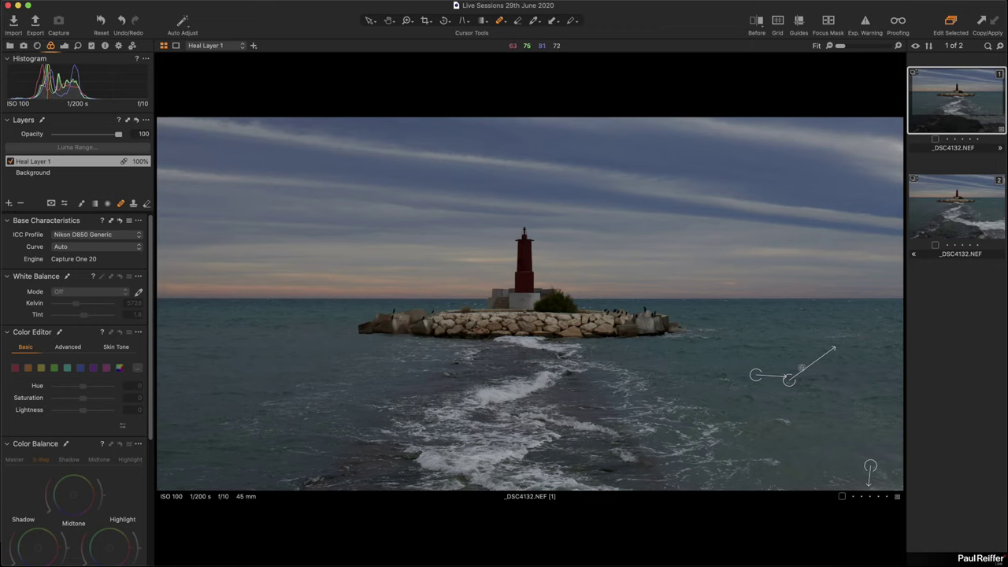
key(Delete)
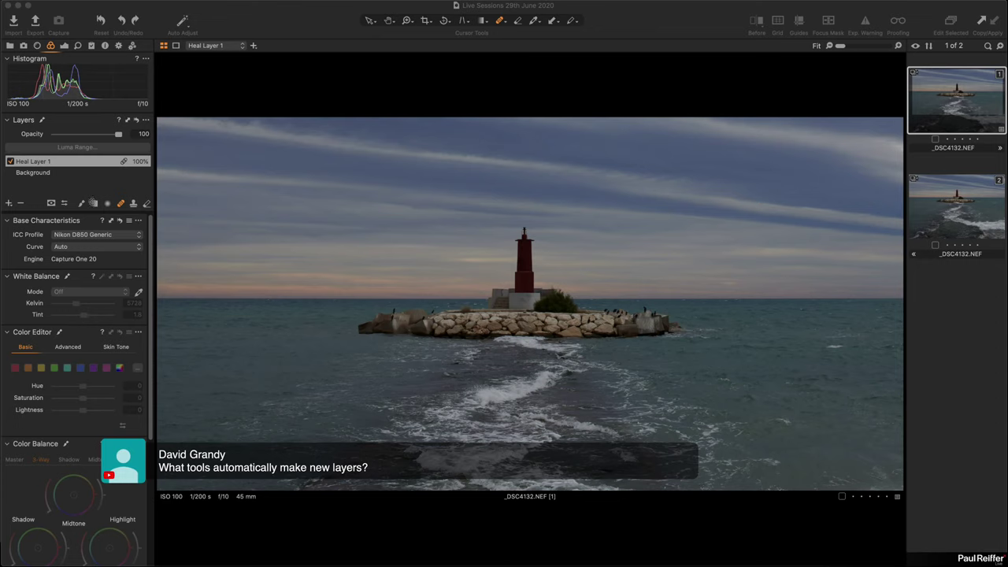
Draw a linear gradient mask across the photo on its own adjustment layer, redraw it at several angles, and delete that layer.
click(96, 206)
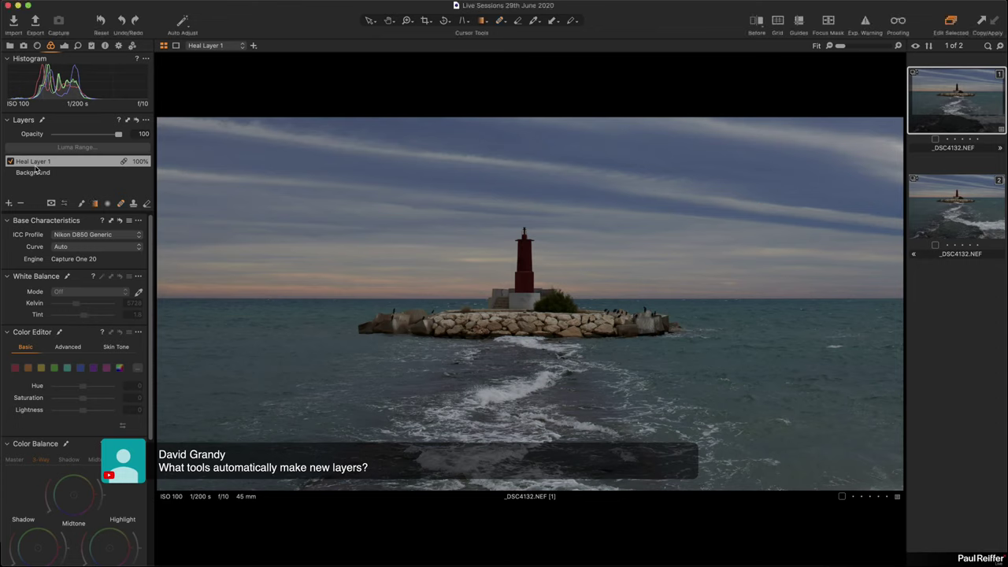
drag(452, 187, 493, 304)
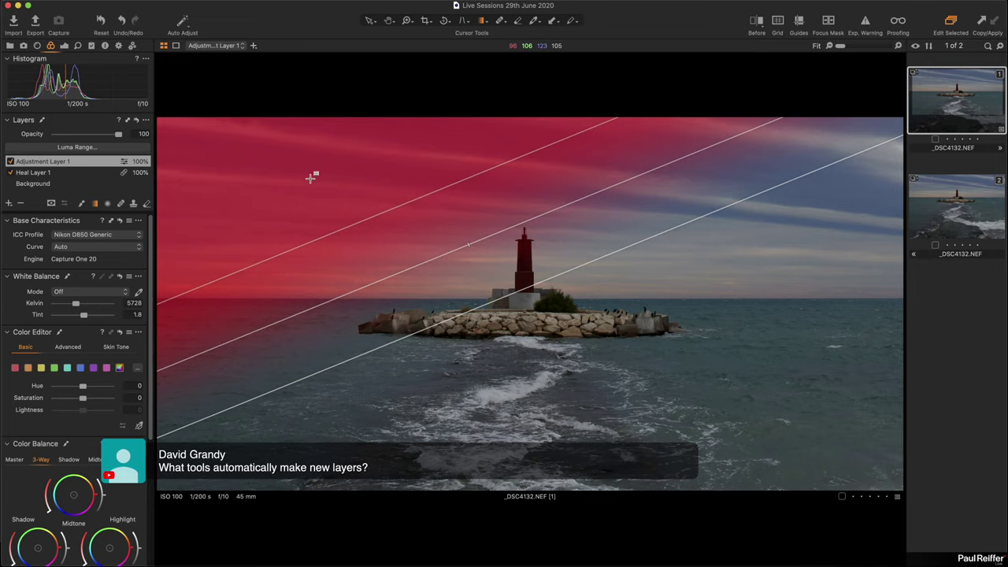
click(69, 174)
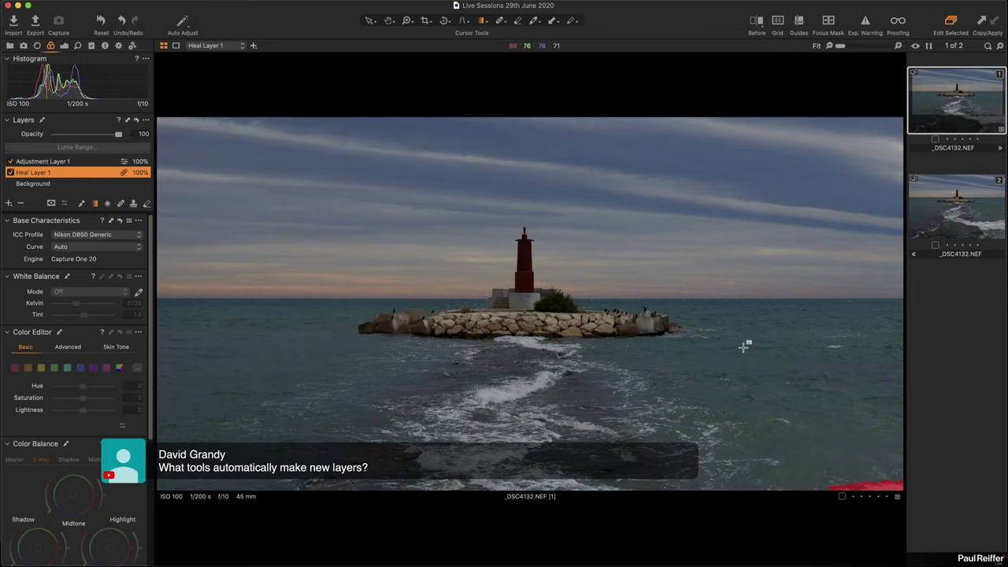
mouse_move(743, 343)
mouse_down()
mouse_move(551, 307)
mouse_move(516, 270)
mouse_up()
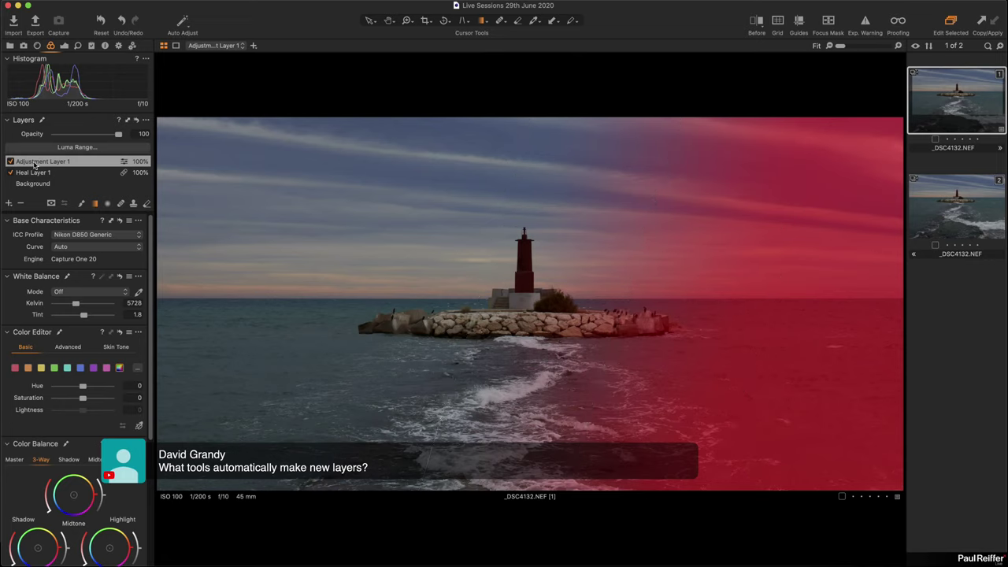
drag(396, 168, 481, 350)
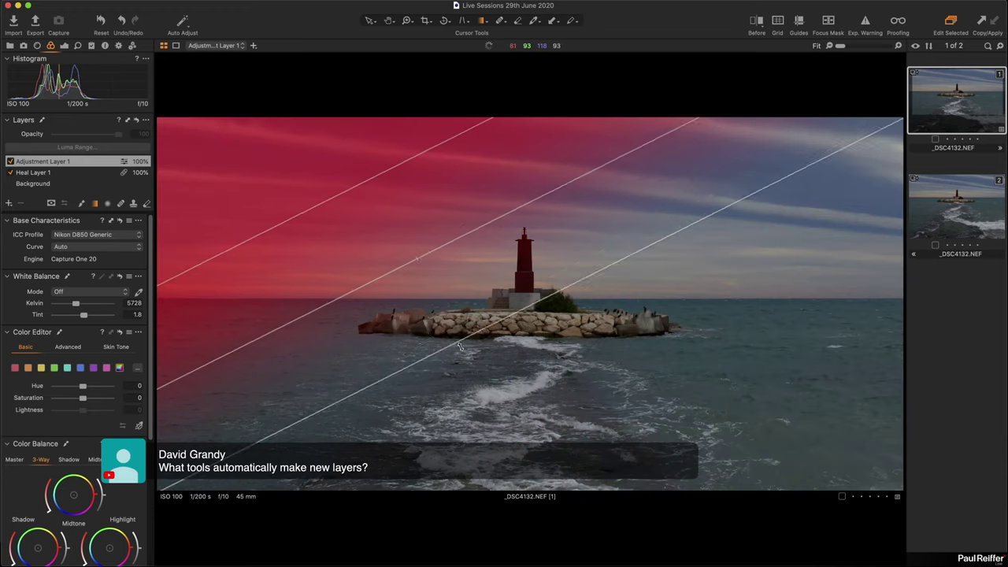
drag(319, 232, 537, 329)
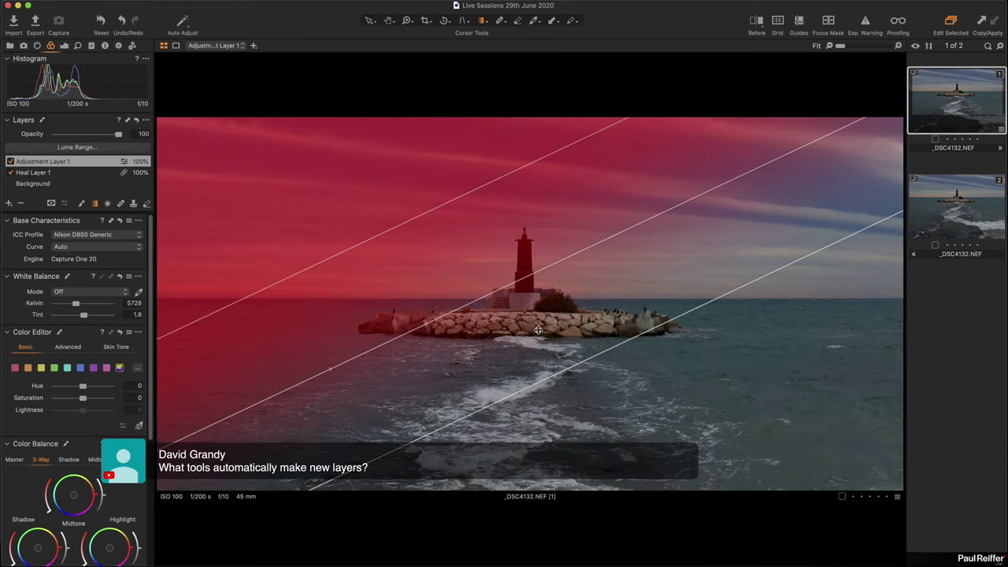
click(21, 204)
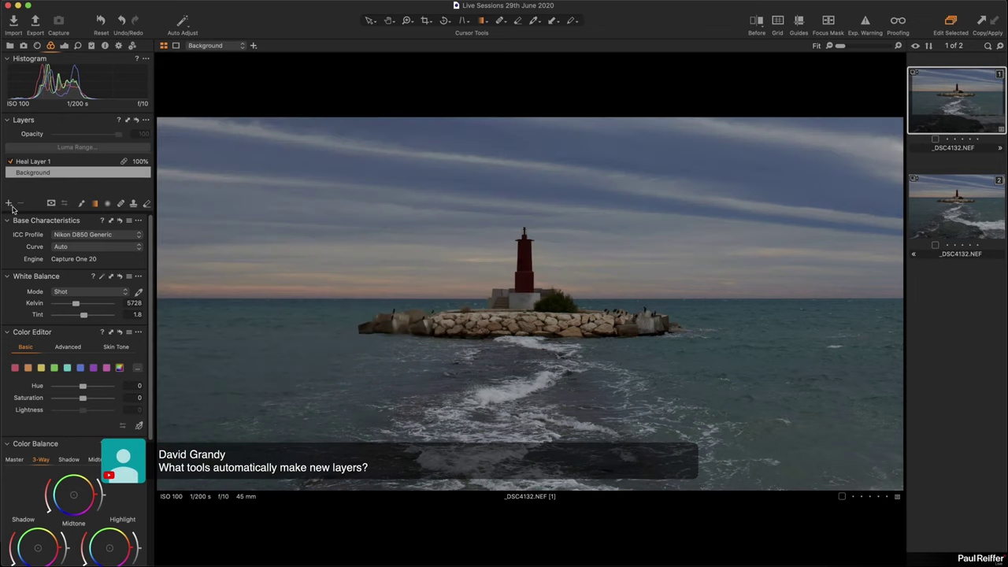
Add an empty adjustment layer, draw a radial gradient mask over the sky left of the lighthouse, and delete the layer.
click(9, 204)
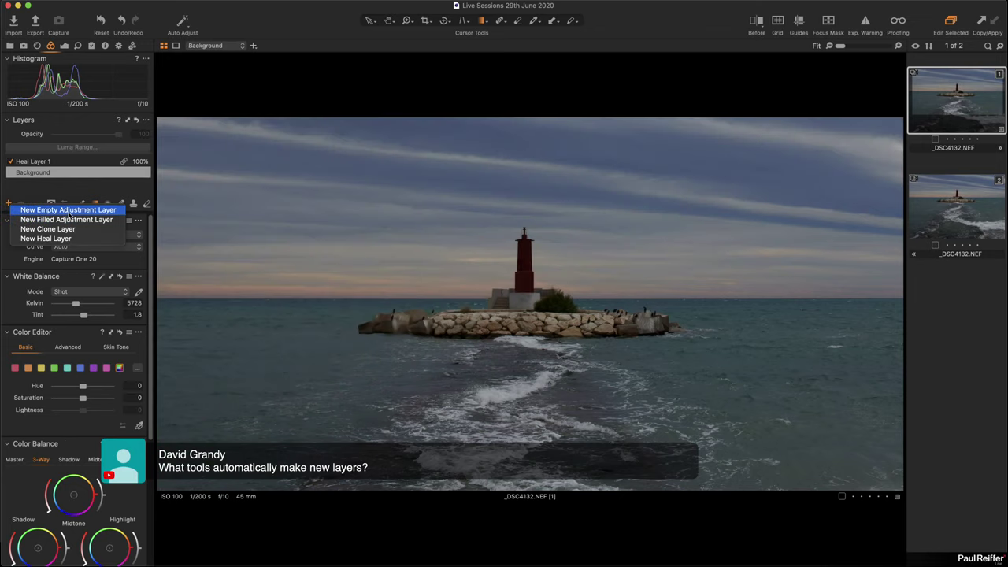
click(69, 211)
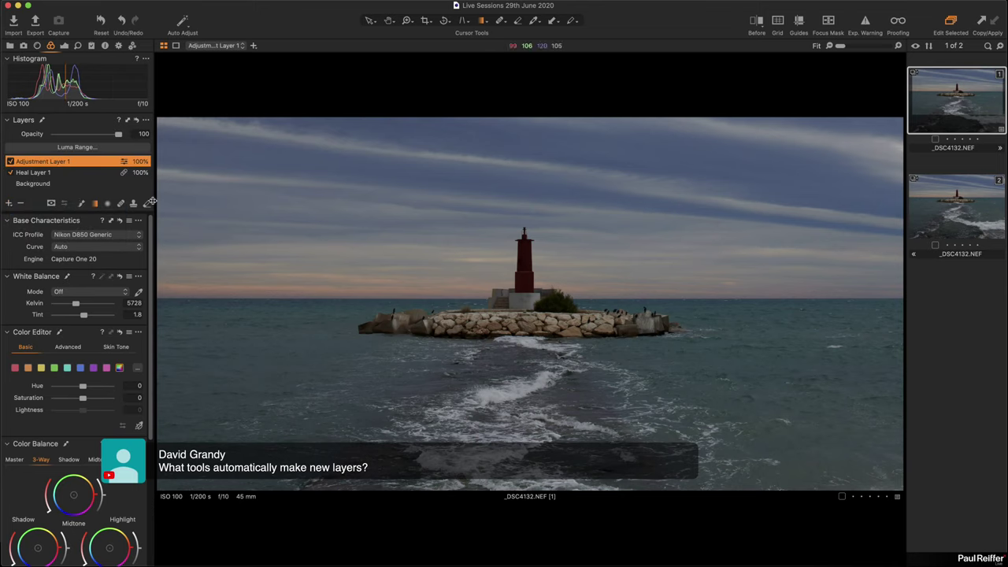
drag(404, 207, 569, 328)
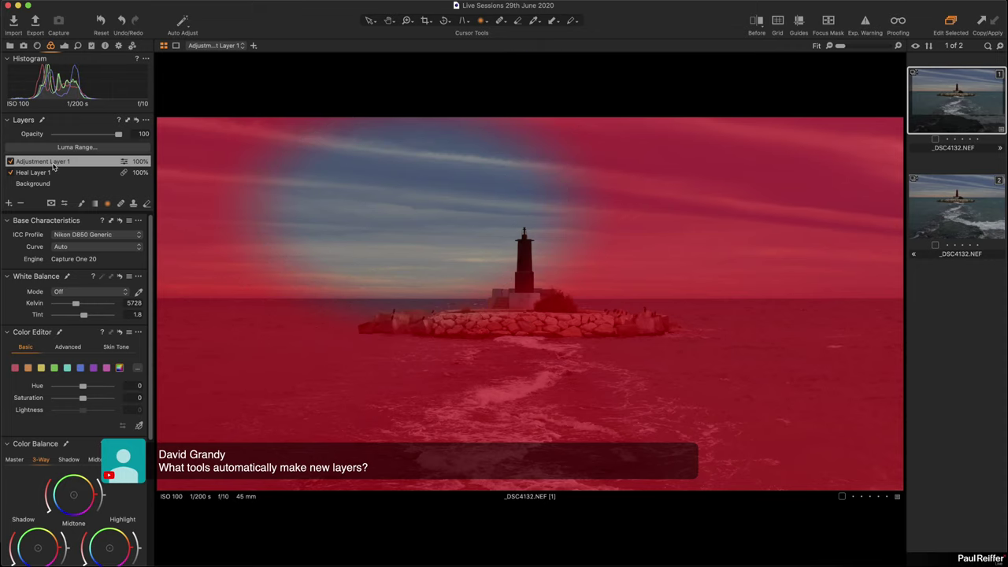
click(20, 204)
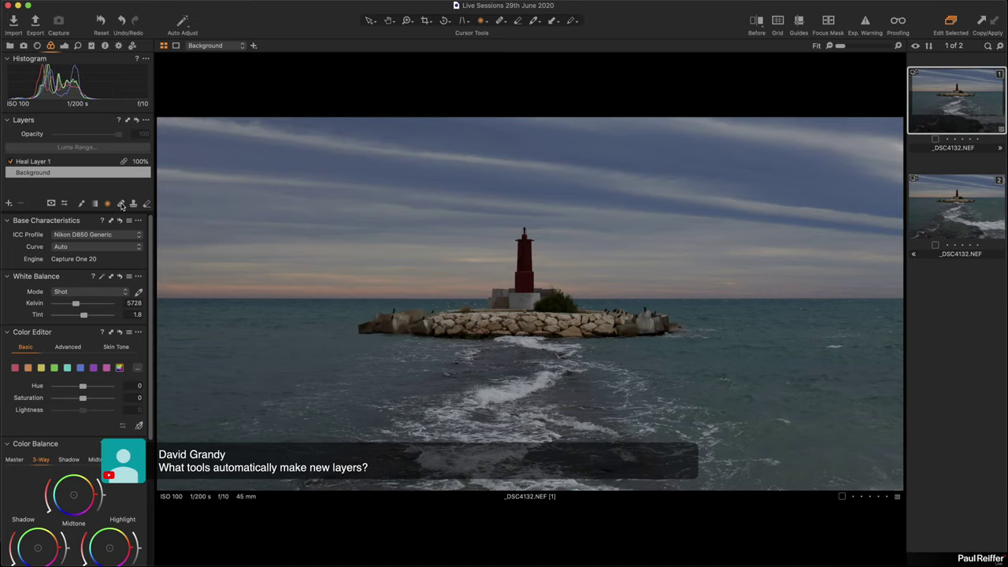
Heal a patch of open water left of the island on the existing heal layer and select the Background layer.
click(120, 204)
drag(227, 347, 240, 345)
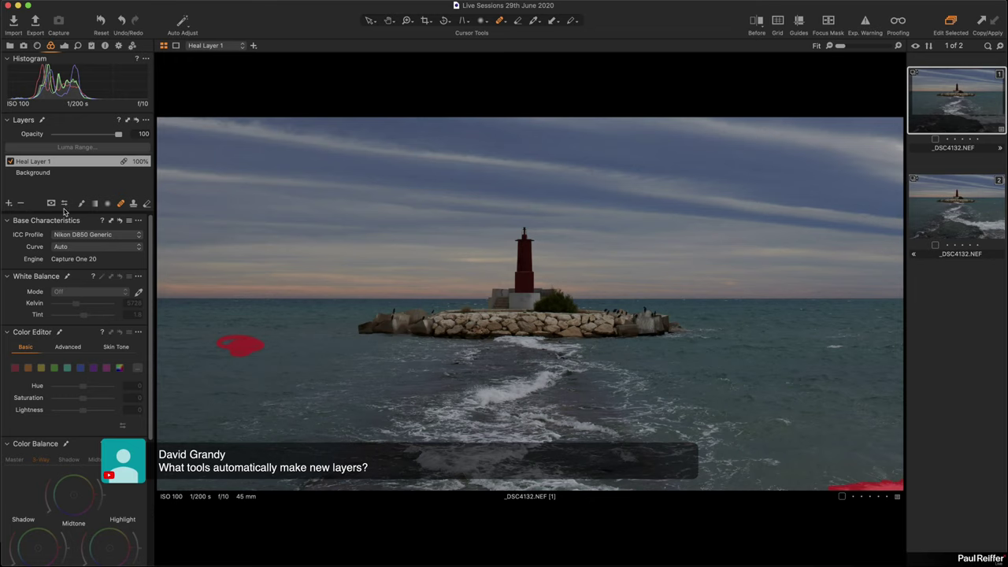
key(Down)
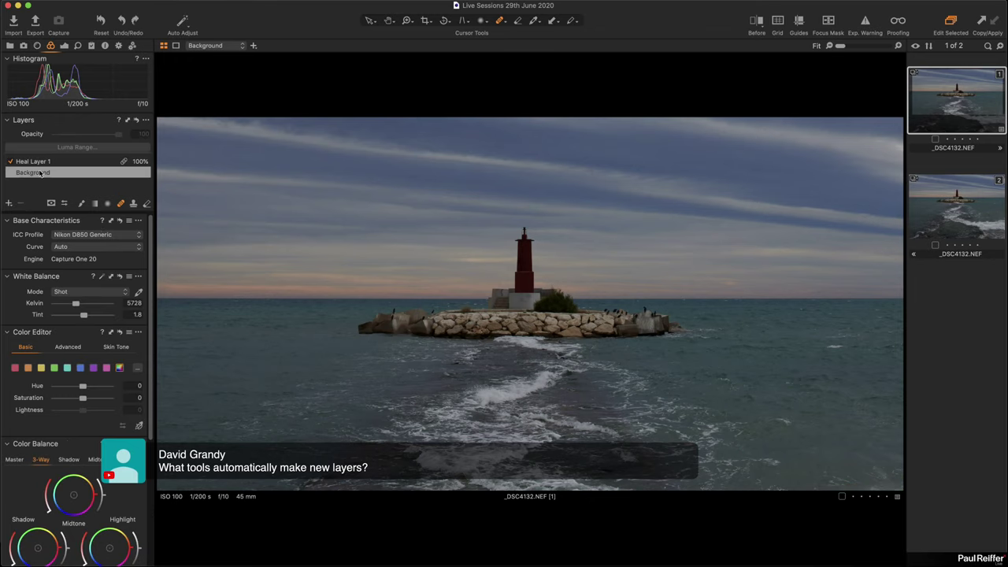
Create a second heal layer, paint over the lighthouse tower to heal it out, and delete that layer.
click(8, 203)
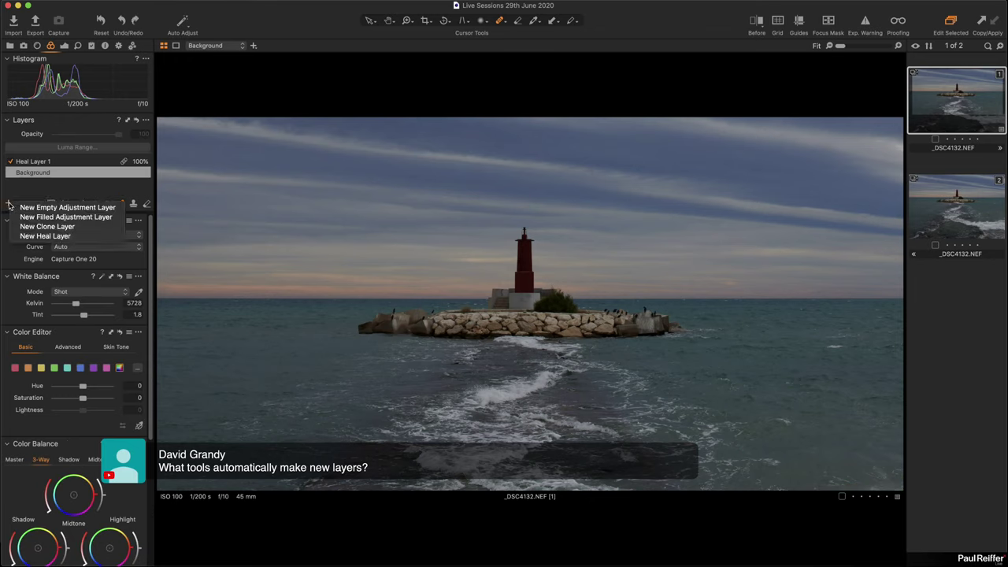
click(55, 236)
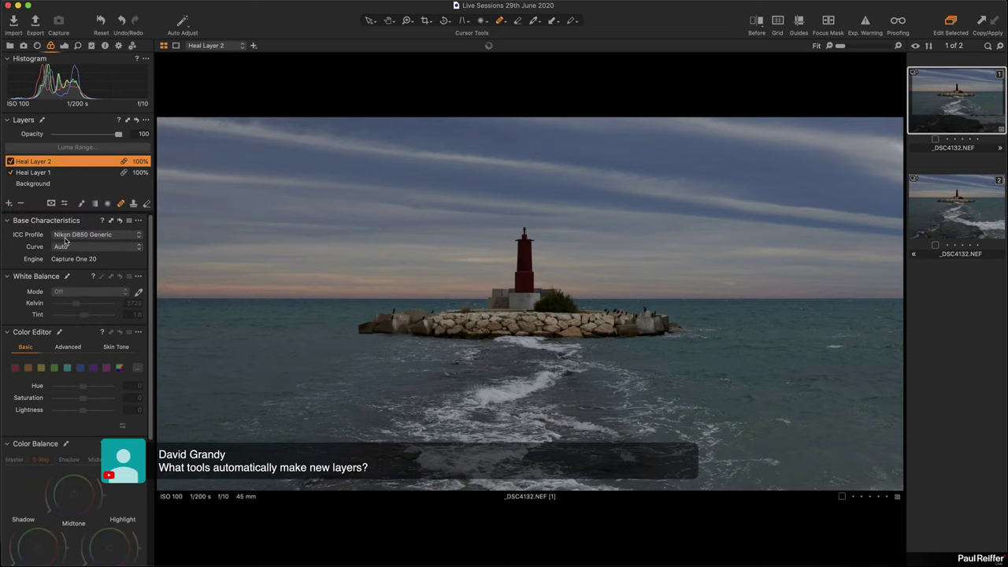
click(45, 183)
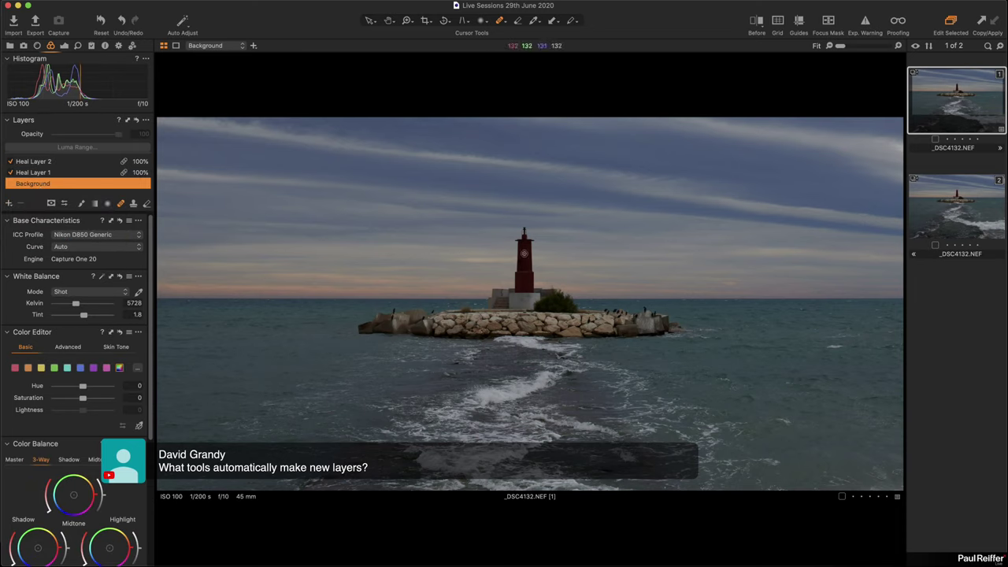
mouse_move(533, 237)
mouse_down()
mouse_move(508, 241)
mouse_move(525, 254)
mouse_move(519, 282)
mouse_up()
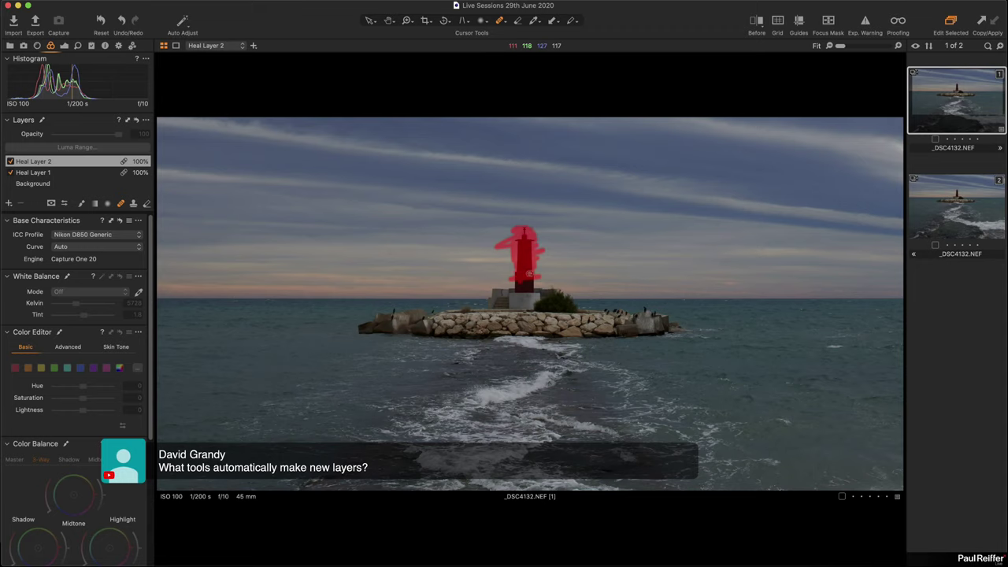
click(521, 273)
key(m)
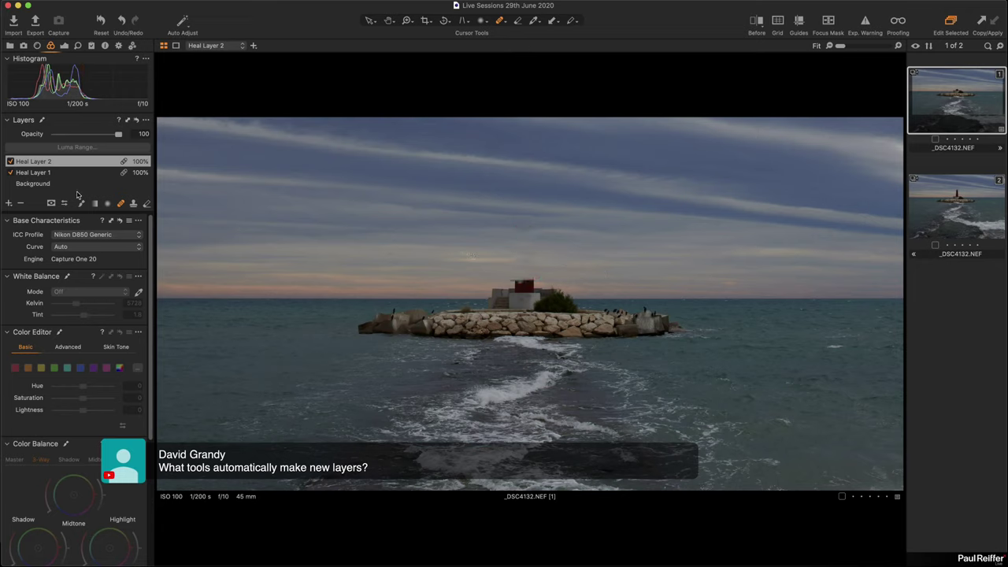
click(21, 204)
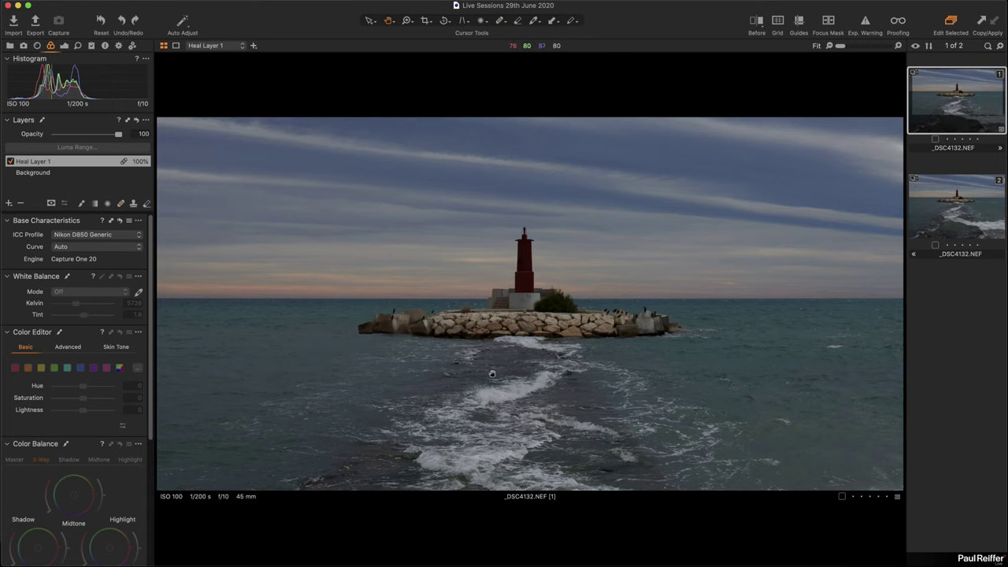
View the foam below the island at 100% and examine which exposure adjustments the Background and heal layers offer.
key(space)
click(528, 396)
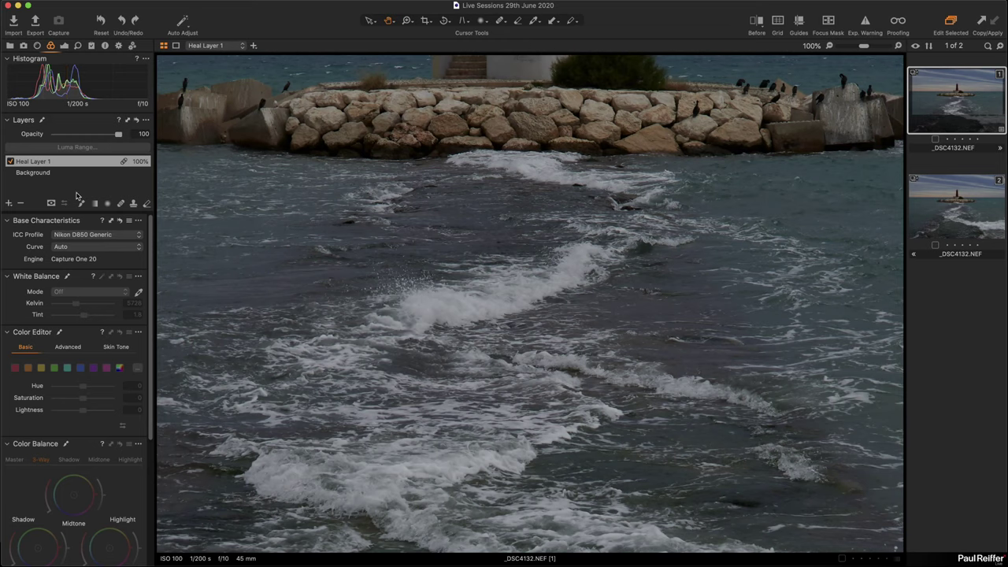
click(66, 46)
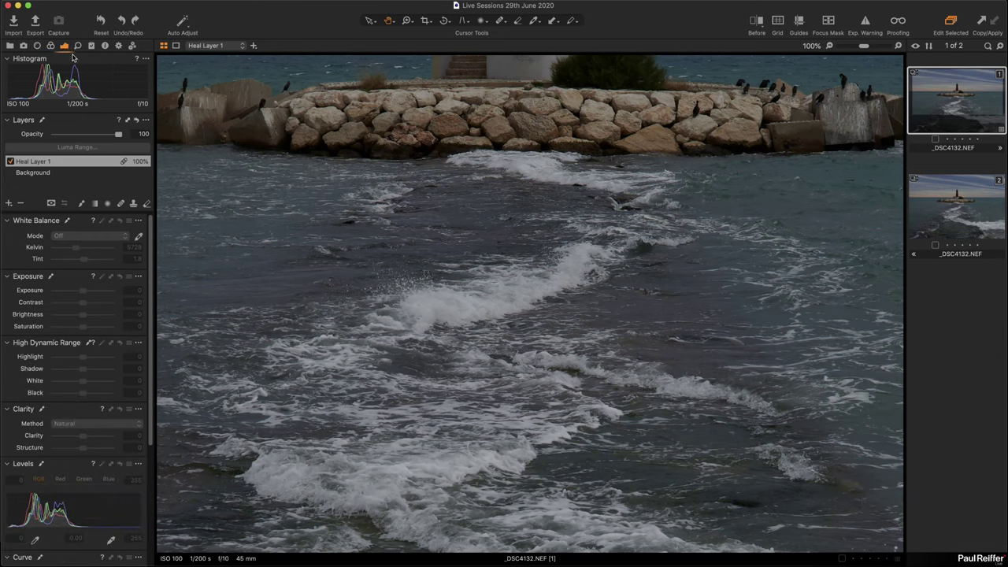
click(52, 174)
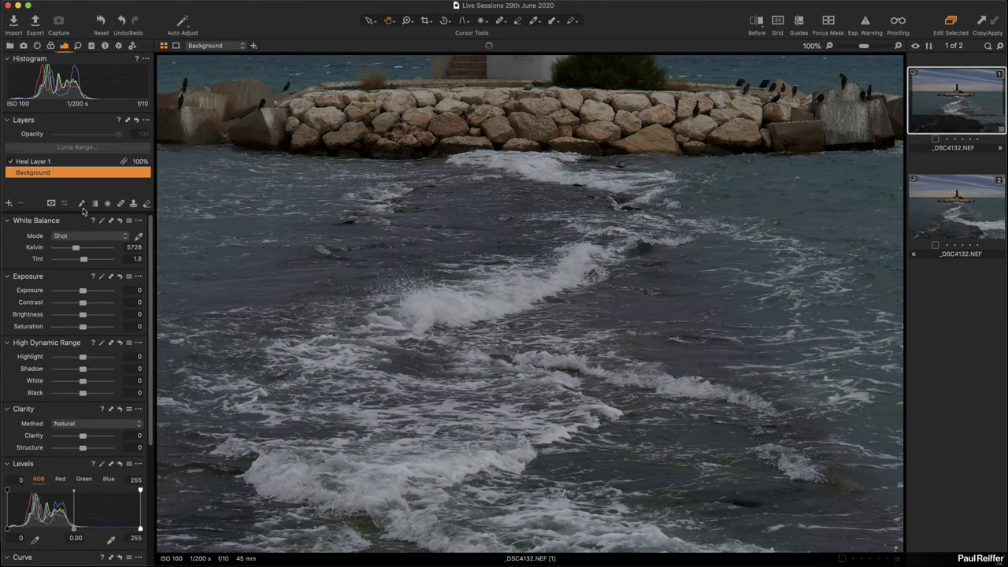
click(40, 162)
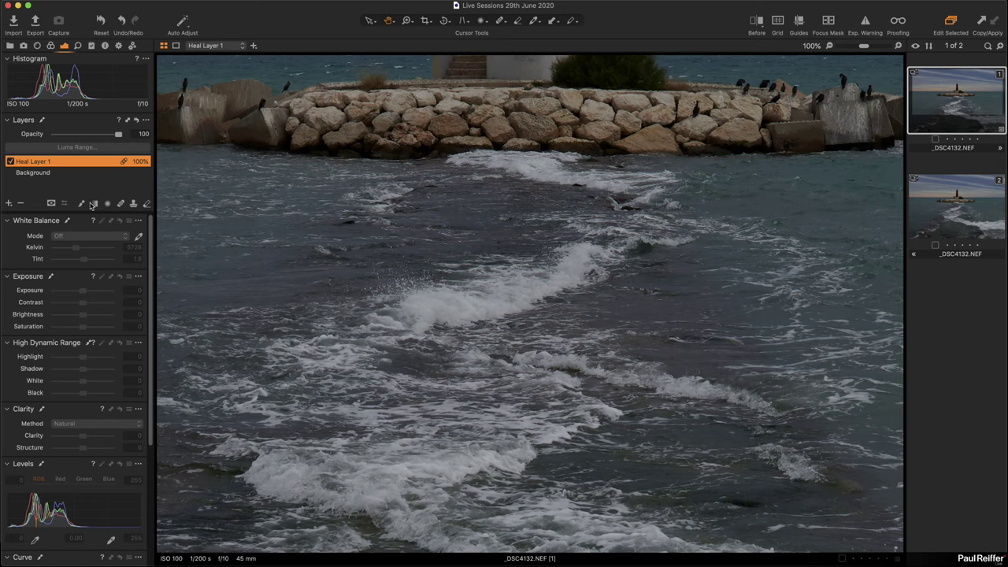
click(30, 172)
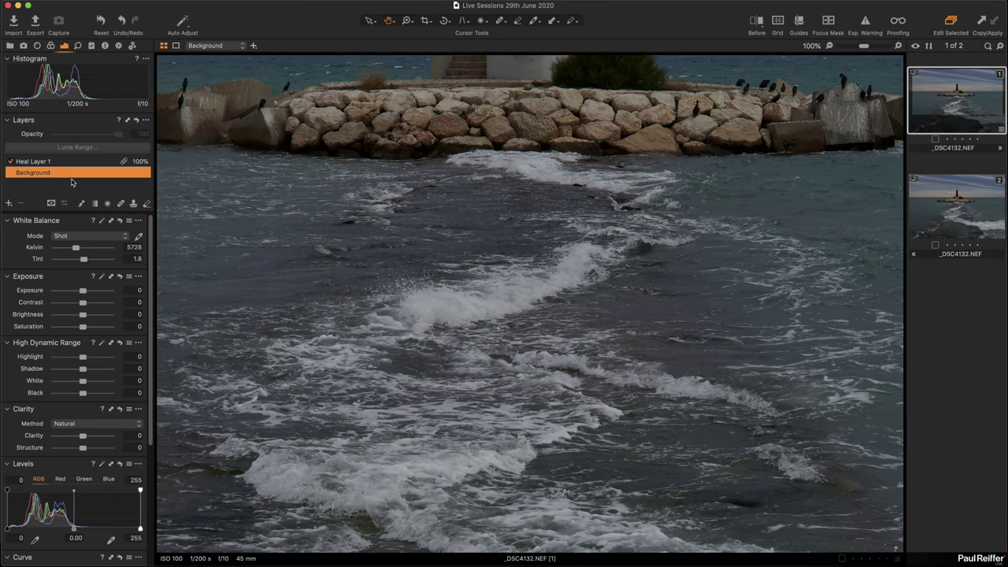
click(8, 205)
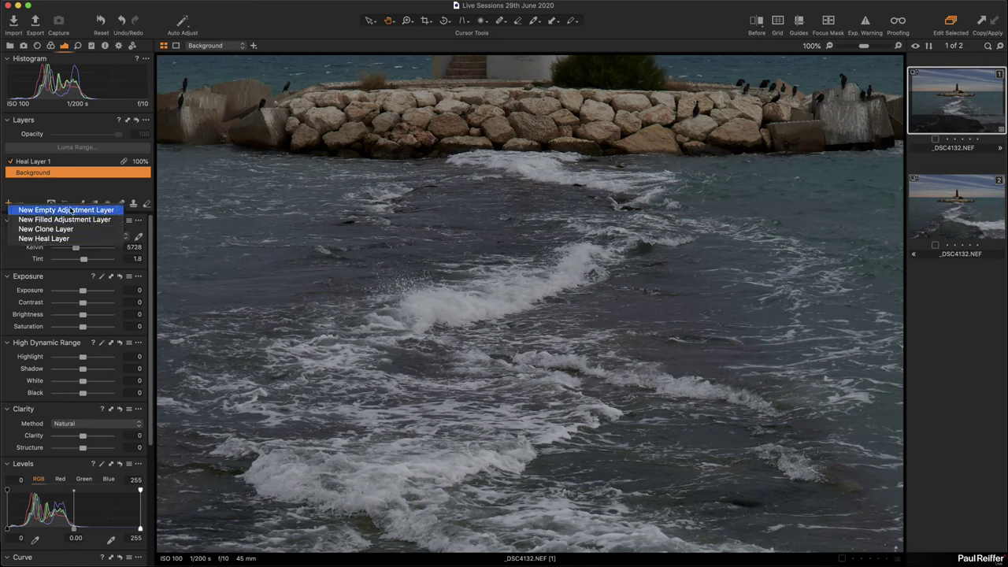
key(Escape)
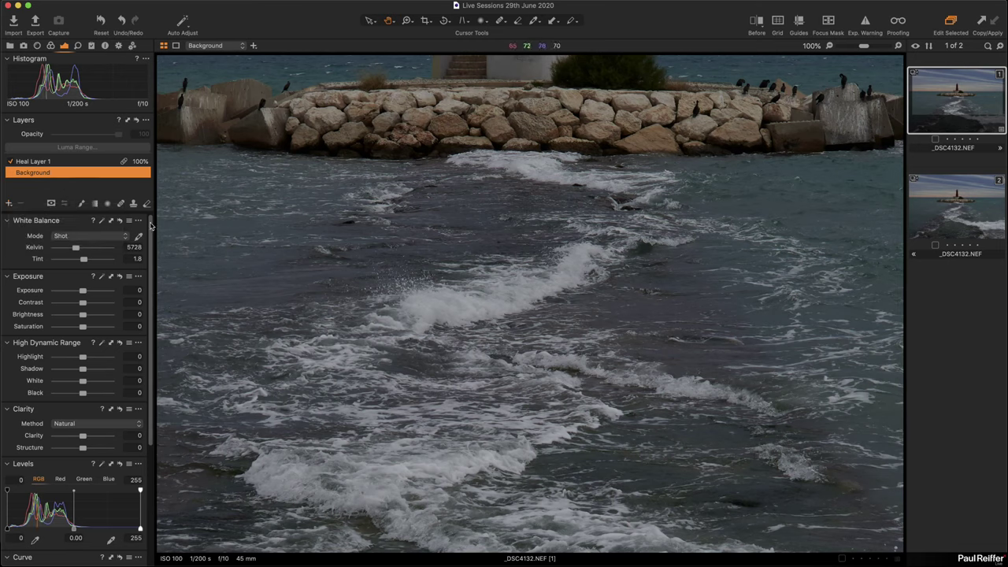
Set a custom white balance on the Background layer by sampling white foam in the waves, ending just below the rocks.
click(412, 476)
click(474, 301)
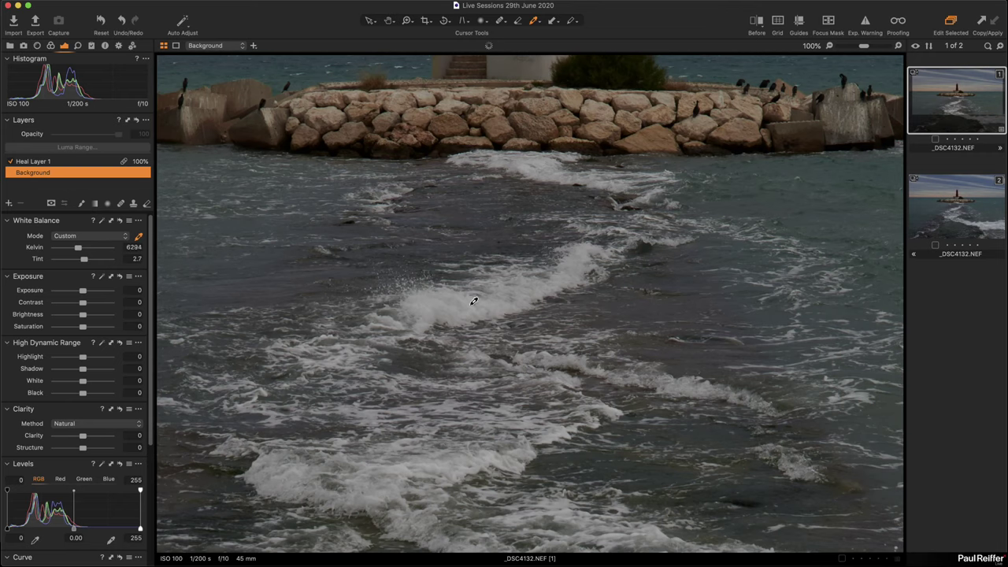
click(575, 253)
click(519, 157)
Add a new empty adjustment layer for working on the red lighthouse tower.
drag(529, 116, 536, 357)
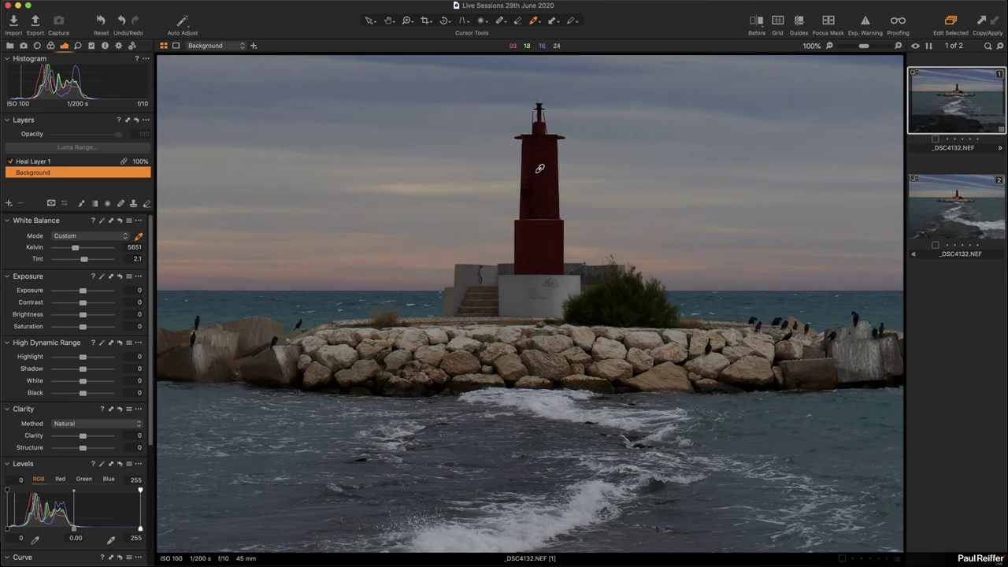
key(z)
drag(453, 86, 734, 329)
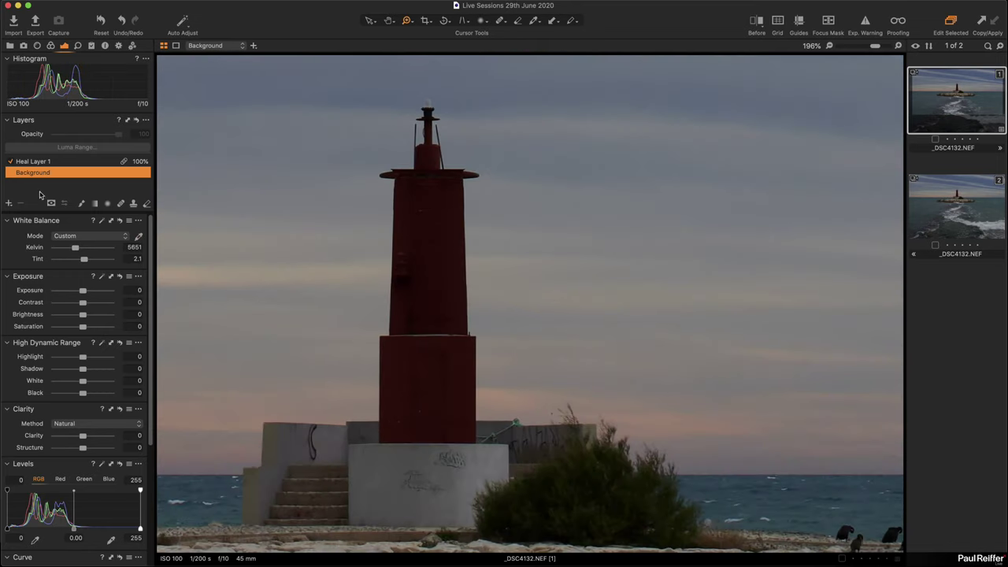
click(9, 204)
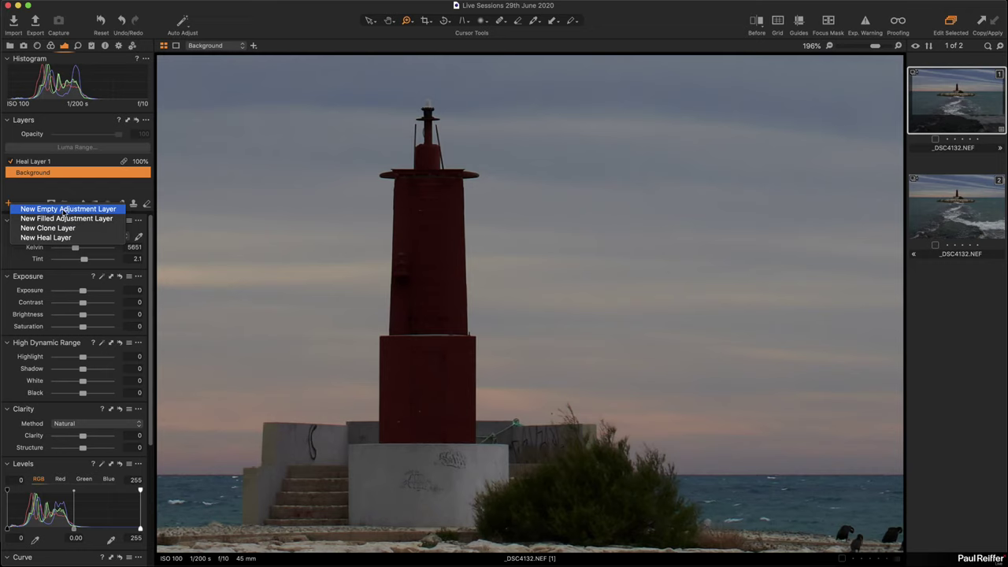
click(64, 210)
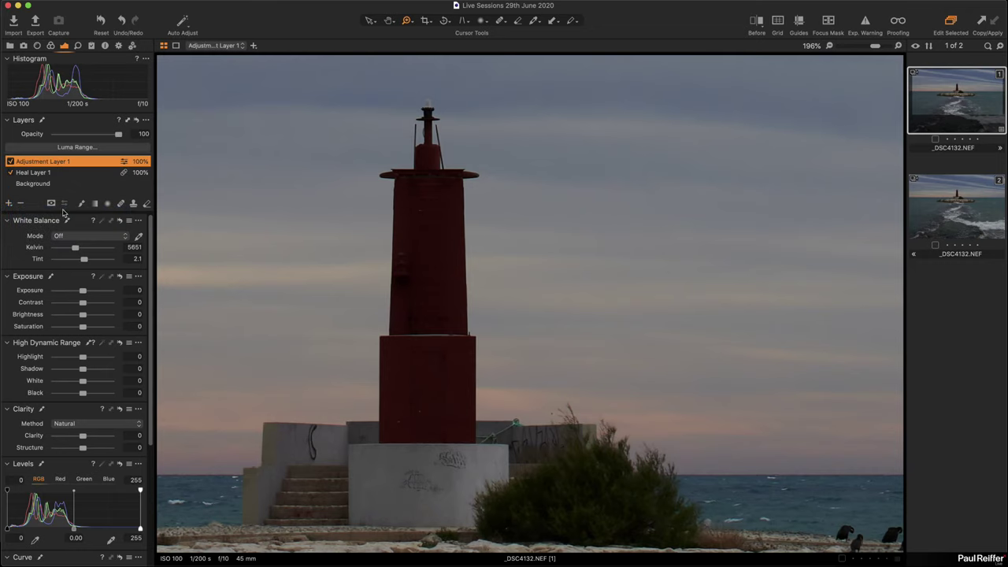
Rename the new adjustment layer as Lighthouse Red.
double_click(41, 160)
text(Lighthouse Red)
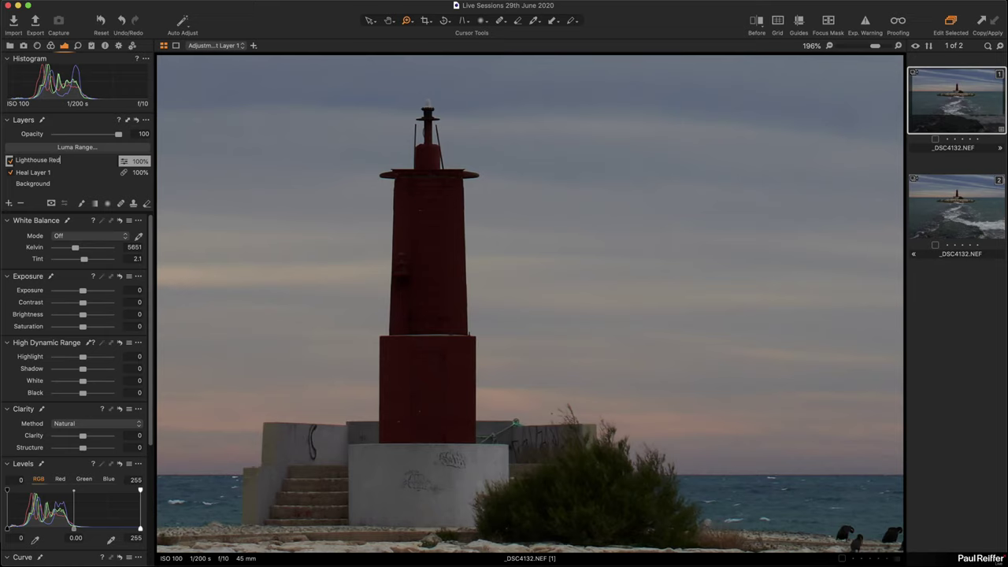
key(Return)
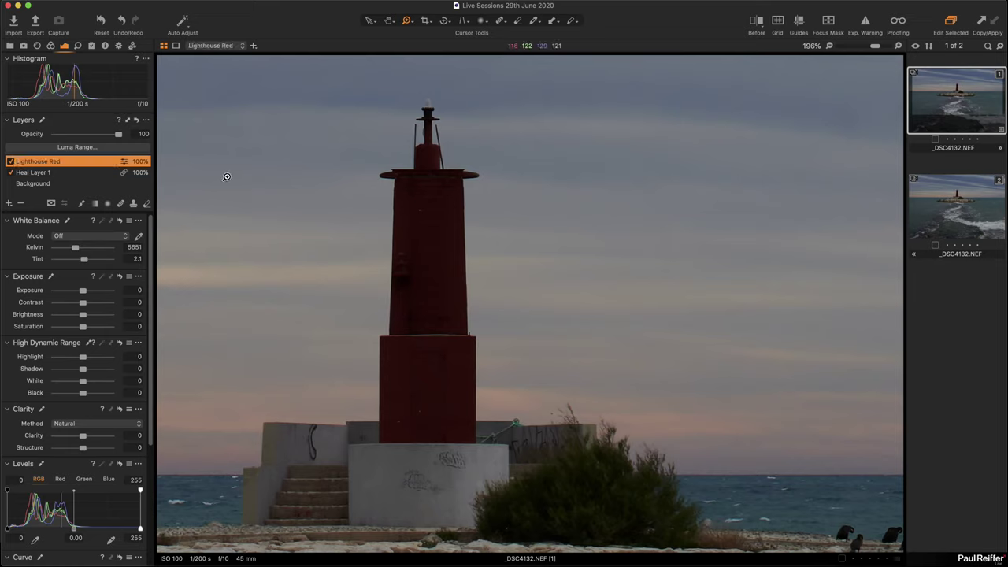
Brush a soft-edged mask over the entire red tower on the Lighthouse Red layer, checking its coverage with the mask overlay.
key(b)
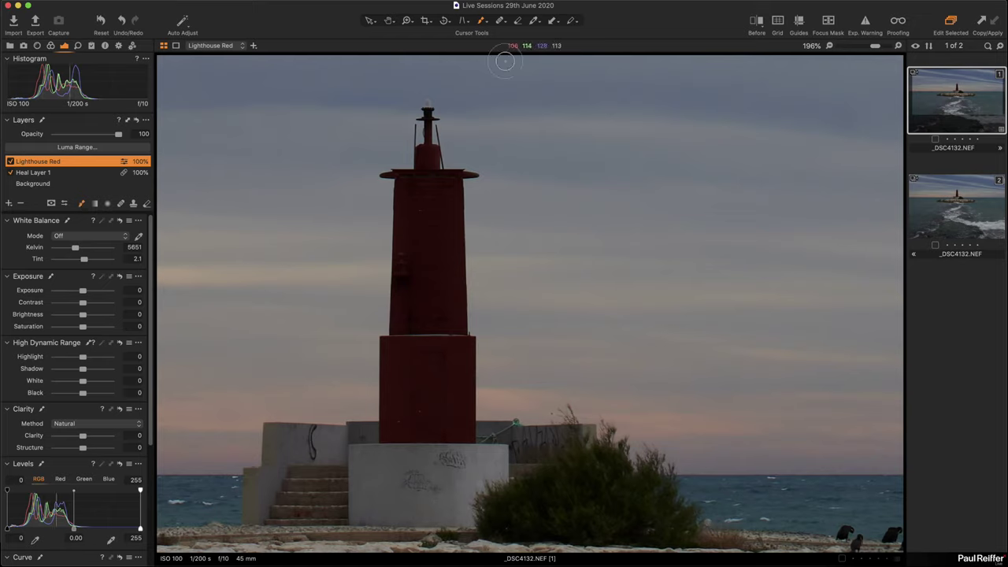
right_click(499, 103)
click(63, 206)
right_click(557, 154)
right_click(544, 152)
mouse_move(544, 150)
mouse_down()
mouse_move(562, 142)
mouse_move(531, 162)
mouse_up()
mouse_move(426, 117)
mouse_down()
mouse_move(419, 156)
mouse_move(377, 173)
mouse_move(480, 179)
mouse_move(429, 134)
mouse_move(412, 206)
mouse_move(403, 186)
mouse_move(377, 422)
mouse_move(463, 428)
mouse_move(449, 198)
mouse_move(469, 178)
mouse_move(419, 190)
mouse_move(429, 311)
mouse_move(411, 391)
mouse_move(435, 400)
mouse_move(434, 411)
mouse_move(426, 322)
mouse_move(404, 375)
mouse_move(424, 185)
mouse_move(448, 389)
mouse_up()
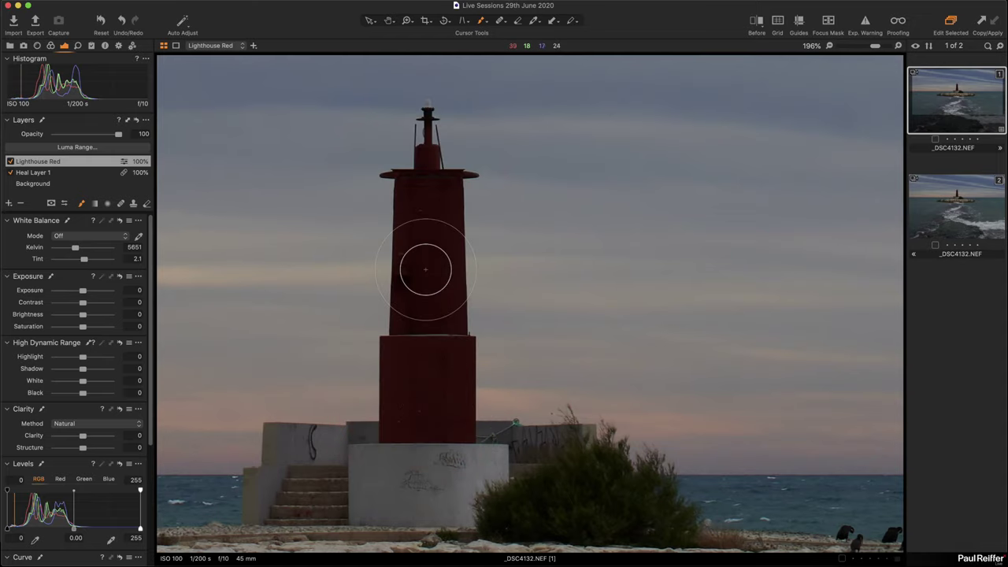
mouse_move(422, 285)
mouse_down()
mouse_move(430, 245)
mouse_move(437, 253)
mouse_move(424, 246)
mouse_move(458, 204)
mouse_move(419, 169)
mouse_move(434, 154)
mouse_move(440, 395)
mouse_move(458, 421)
mouse_move(470, 399)
mouse_move(459, 324)
mouse_move(441, 346)
mouse_up()
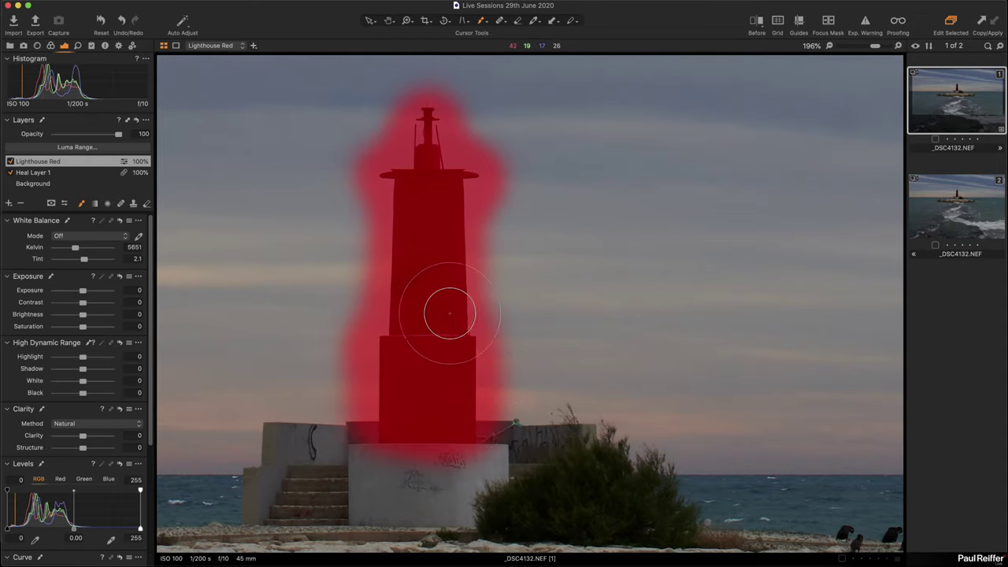
key(m)
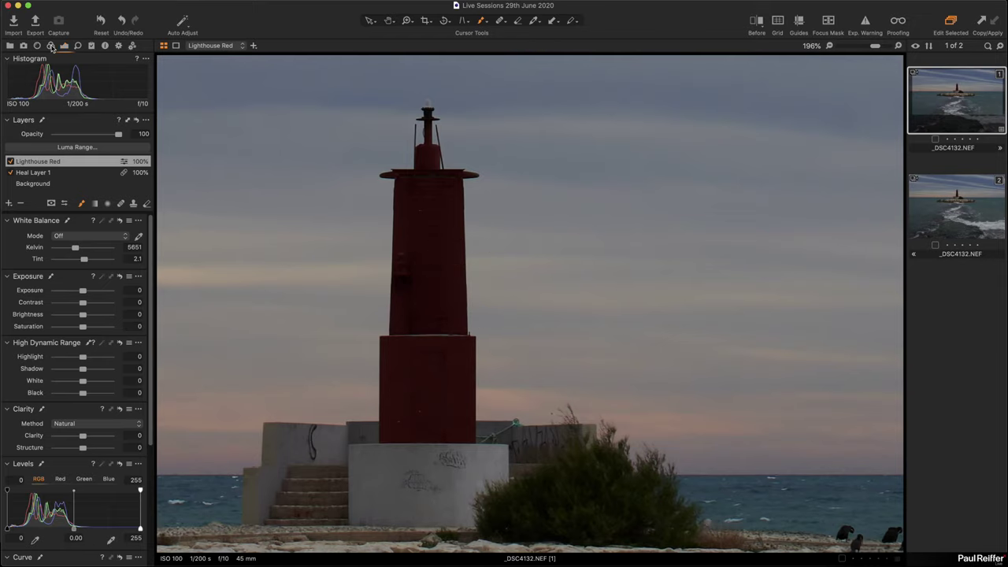
Try raising the overall exposure Saturation on the Lighthouse Red layer and reset it.
click(50, 46)
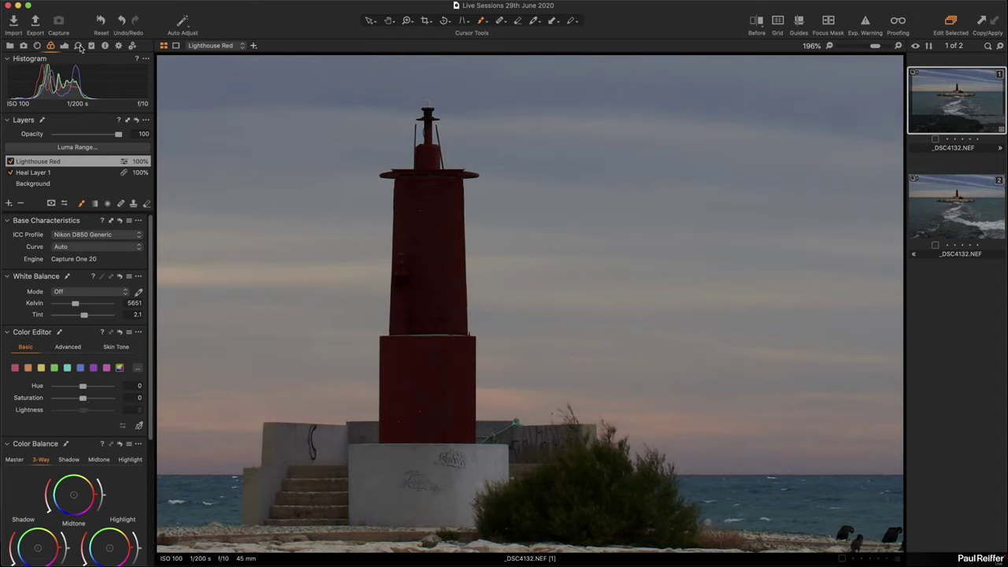
click(64, 45)
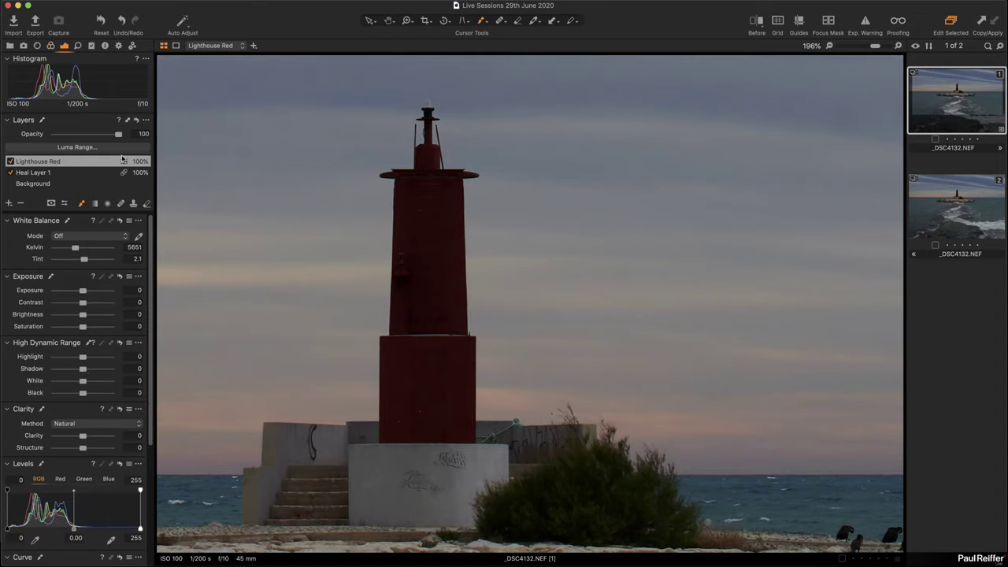
drag(84, 330, 126, 329)
double_click(111, 326)
Sample the tower's red with the Color Editor picker and set that color range to saturation 28 and lightness 9.5.
click(52, 46)
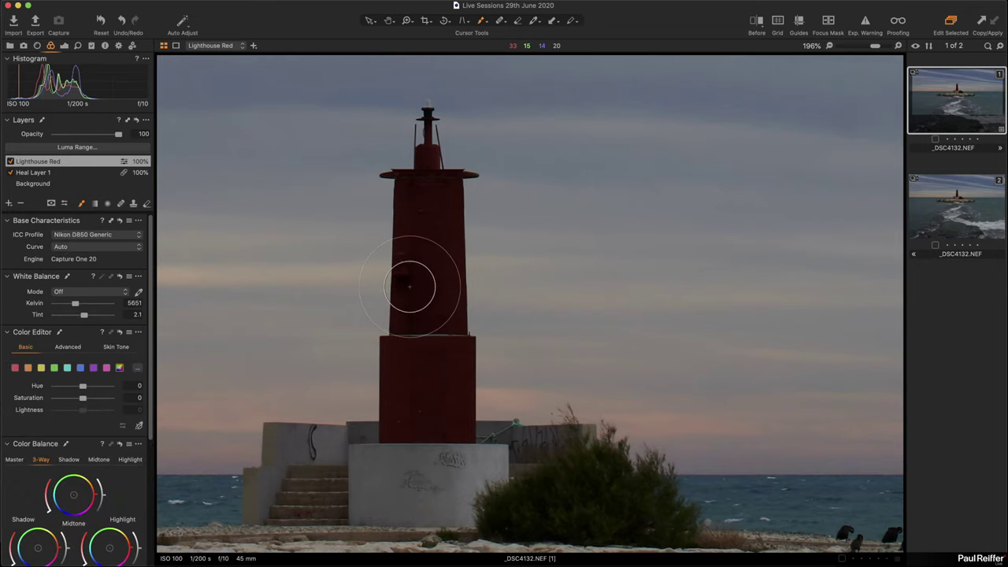
click(140, 428)
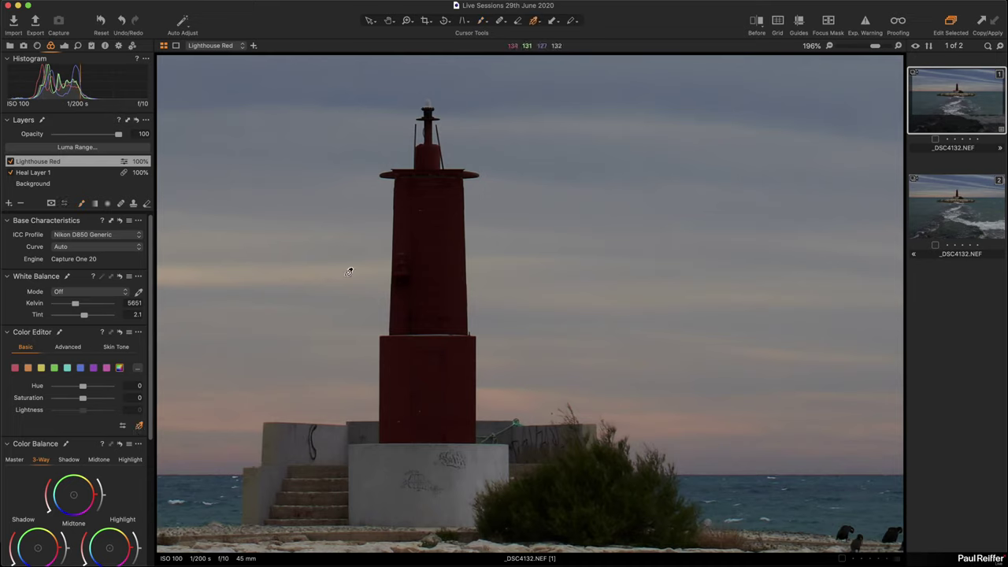
click(433, 257)
mouse_move(83, 399)
mouse_down()
mouse_move(97, 399)
mouse_move(86, 411)
mouse_move(91, 403)
mouse_up()
Check the tower mask in the wider scene and compare the lighthouse with and without the Color Editor adjustment.
key(m)
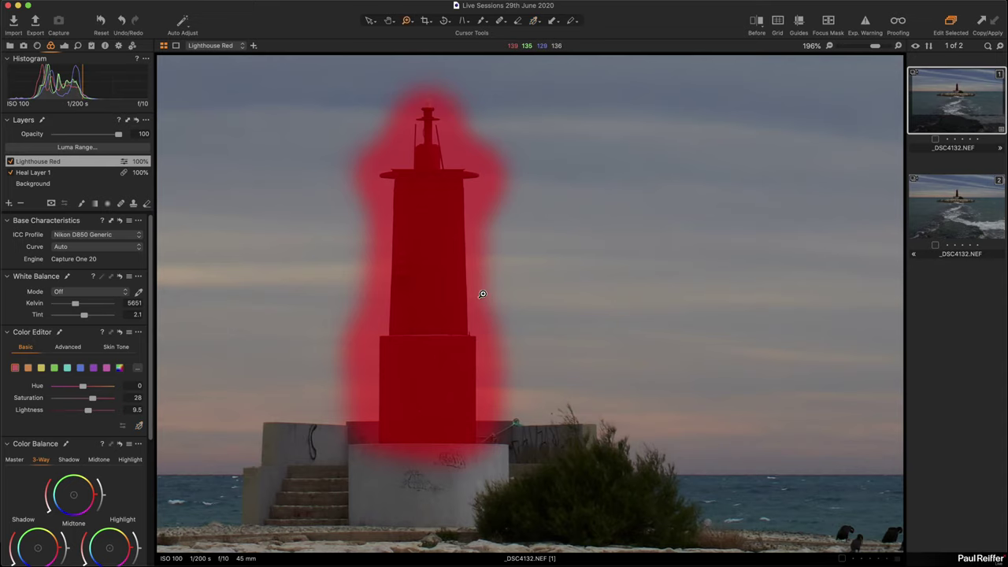
key(z)
alt+click(509, 297)
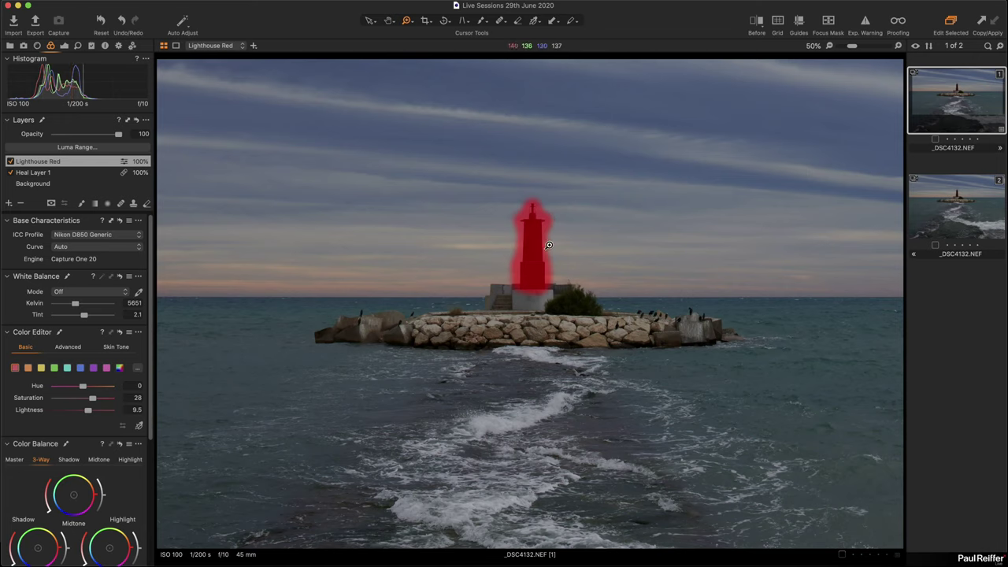
key(m)
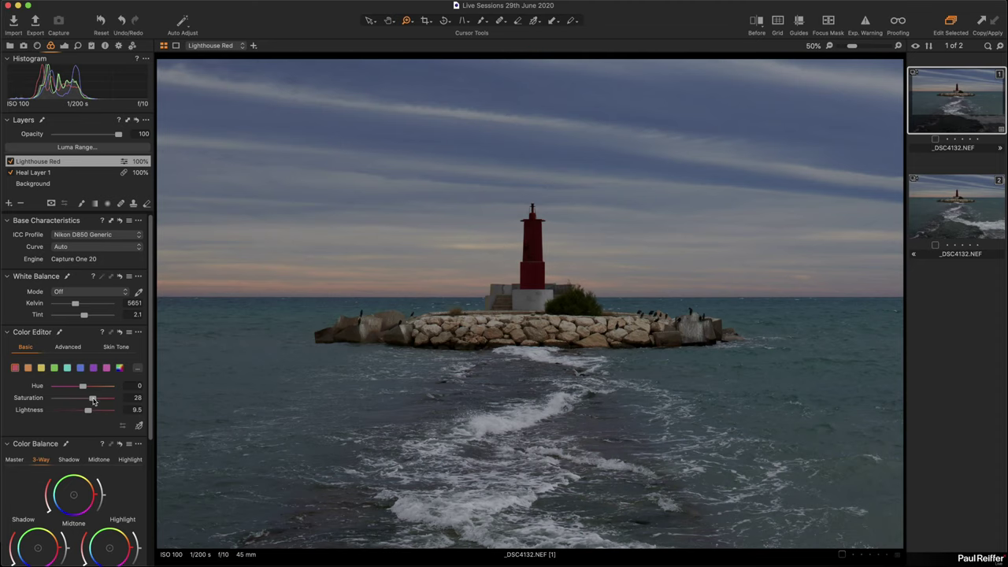
click(120, 333)
click(120, 333)
Set the red range's saturation to 34.1 and lightness to 19.5 while viewing the tower up close.
drag(478, 177, 620, 352)
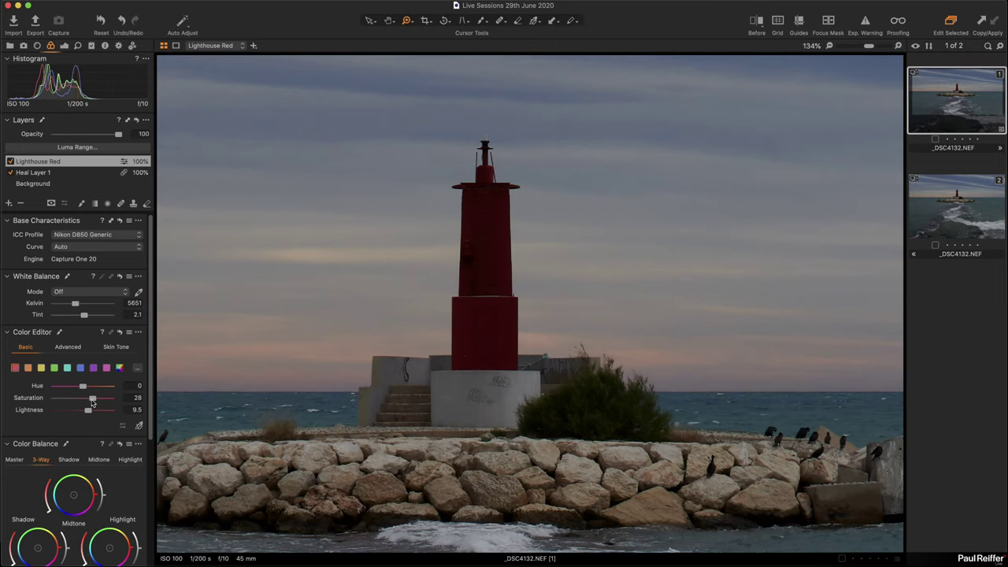
drag(95, 403, 93, 413)
click(121, 332)
Compare the tower before and after in a split view with the divider through the lighthouse, and close the comparison.
click(759, 26)
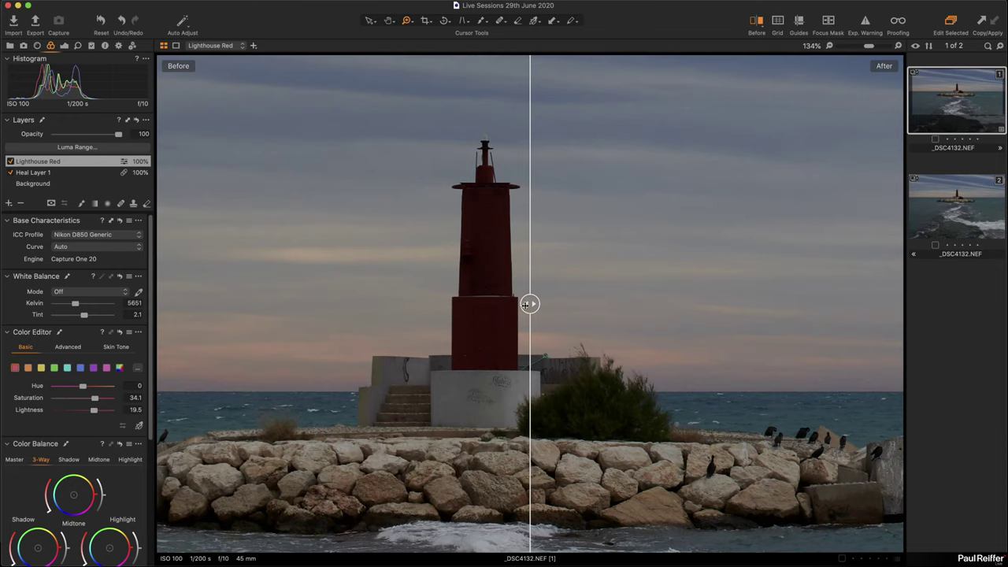
drag(526, 304, 486, 305)
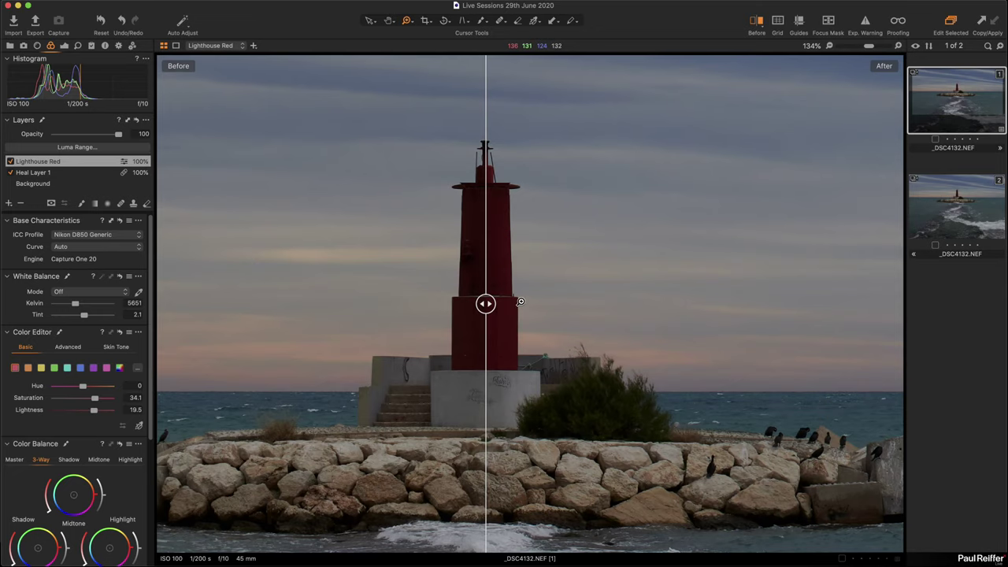
click(572, 288)
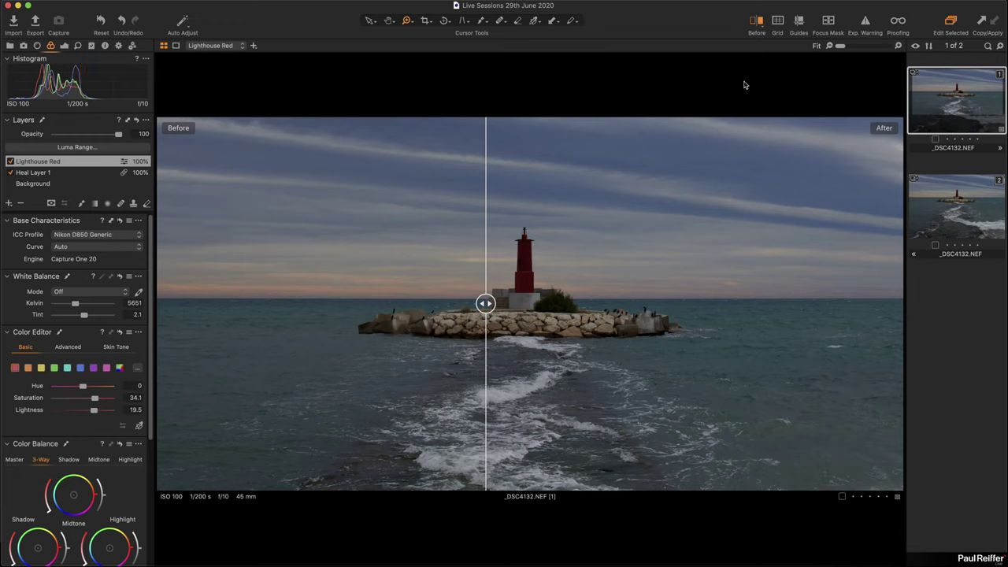
click(755, 25)
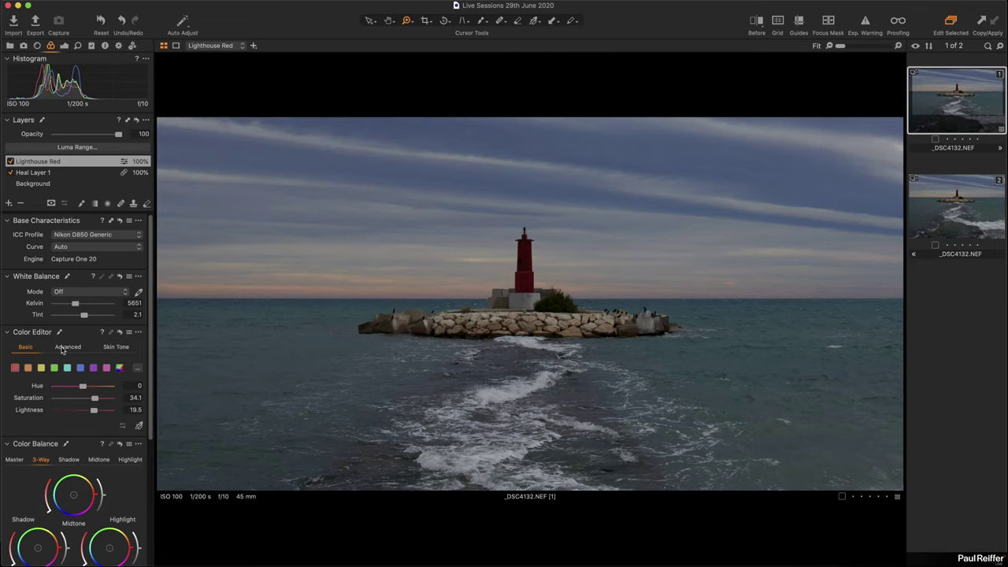
Try a Clarity of 40 on the Lighthouse Red layer and inspect the masked sky around the tower.
click(64, 46)
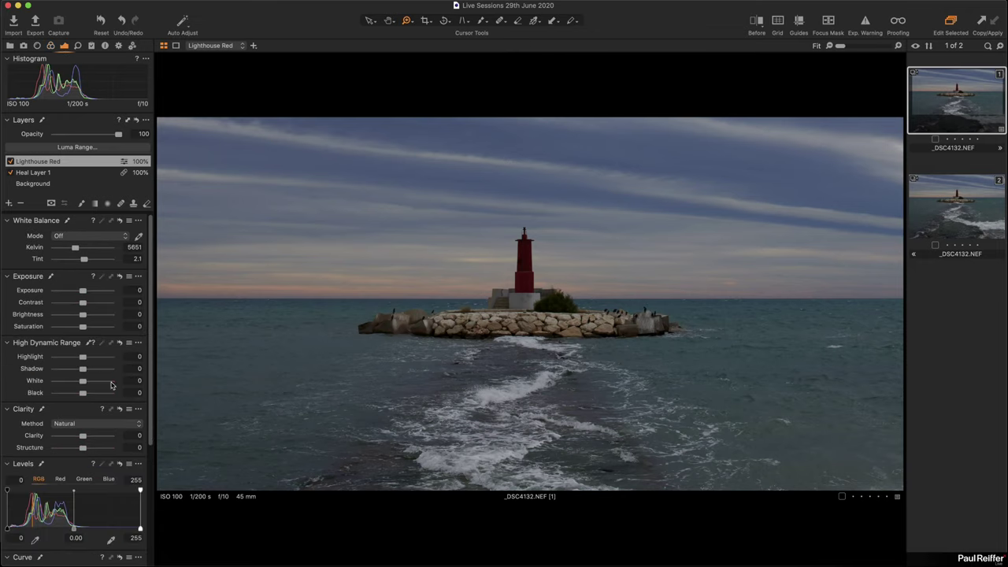
drag(81, 438, 92, 439)
click(579, 315)
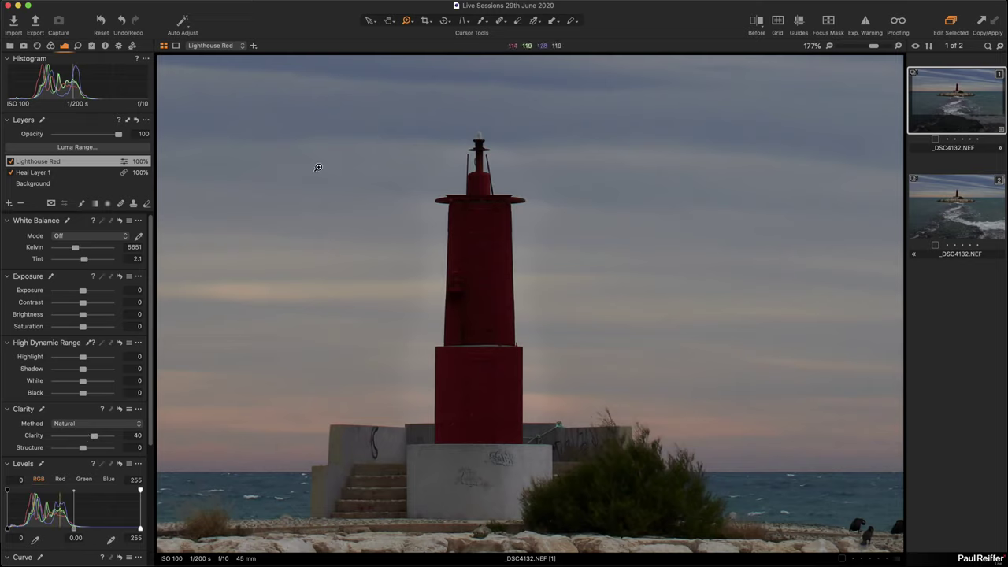
key(m)
key(m)
Add a filled adjustment layer named Clarity and set its Clarity amount to 34.
click(36, 185)
click(7, 204)
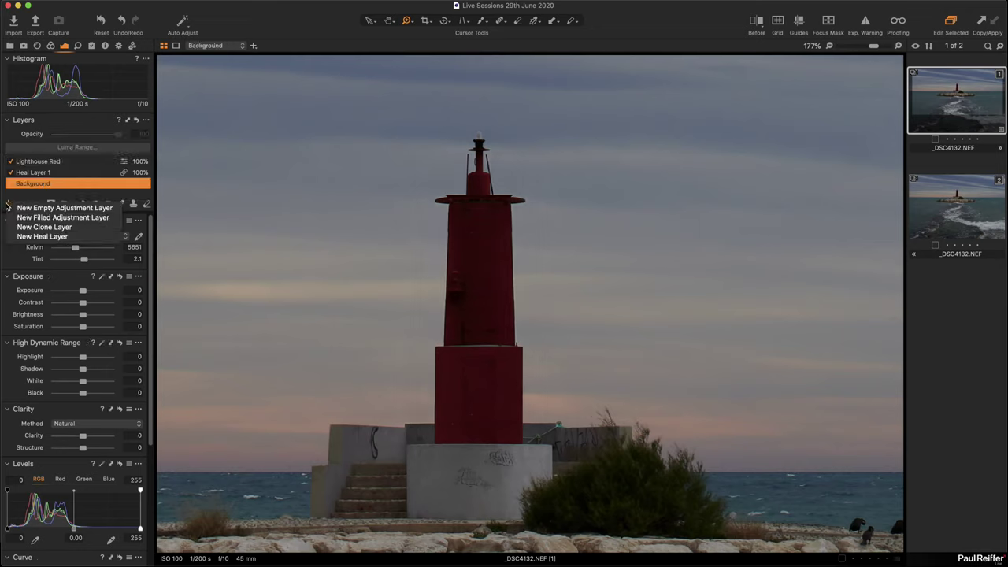
click(60, 219)
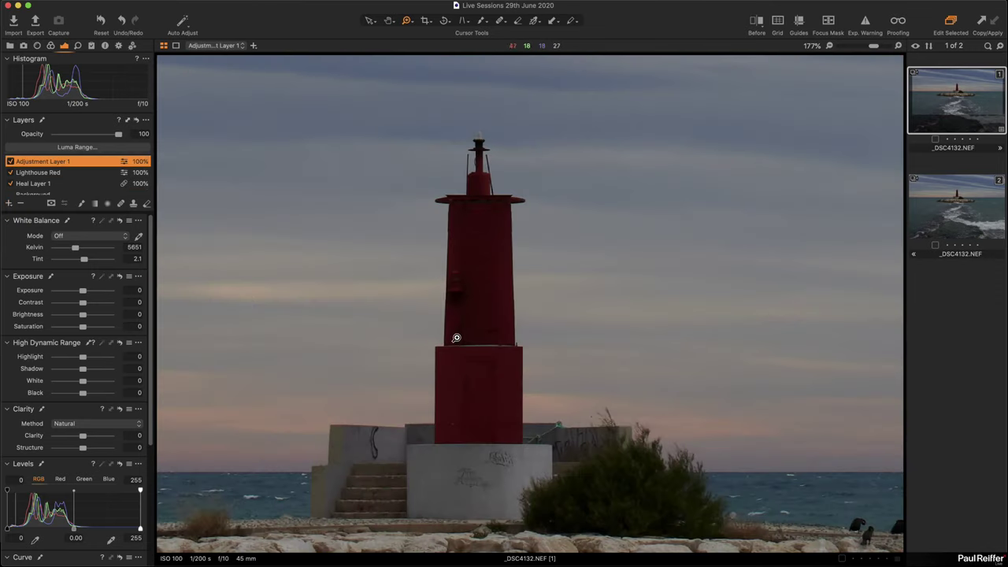
key(super+0)
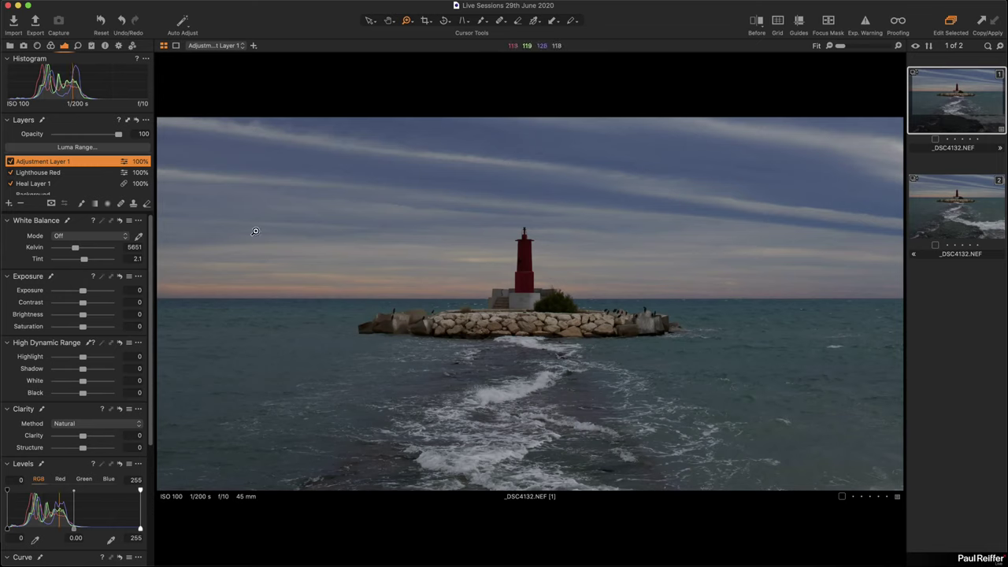
double_click(48, 163)
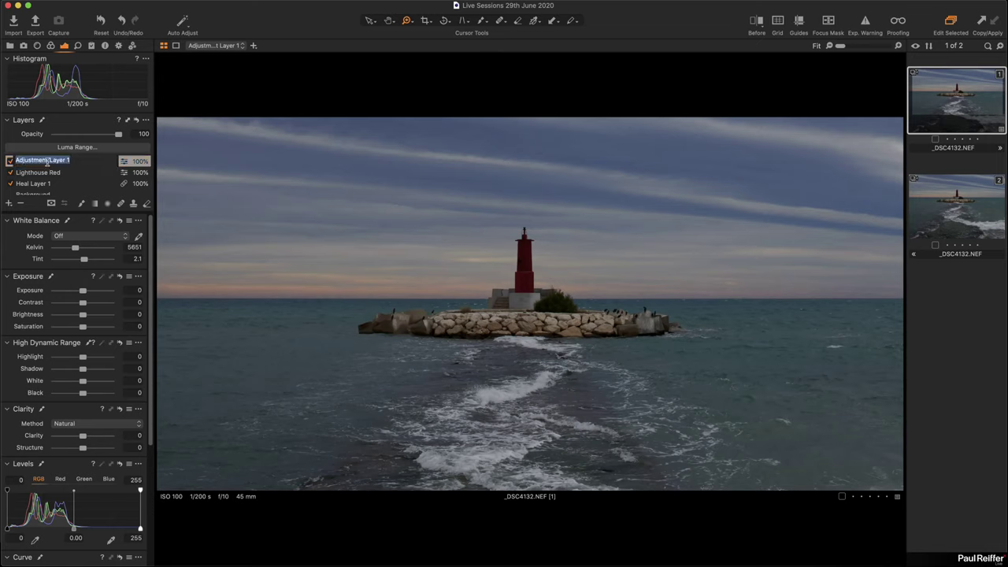
text(Clarity)
key(Return)
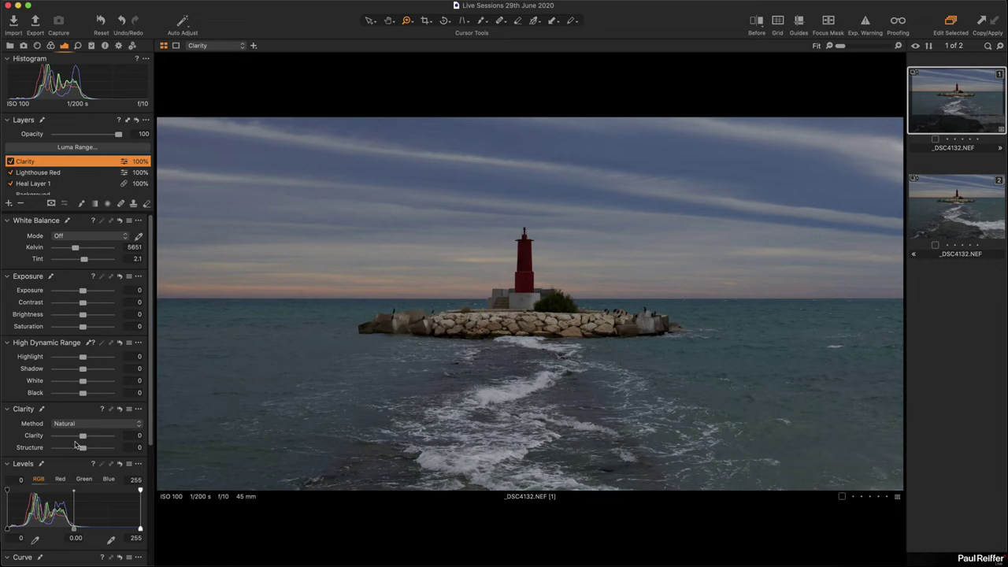
drag(84, 439, 93, 438)
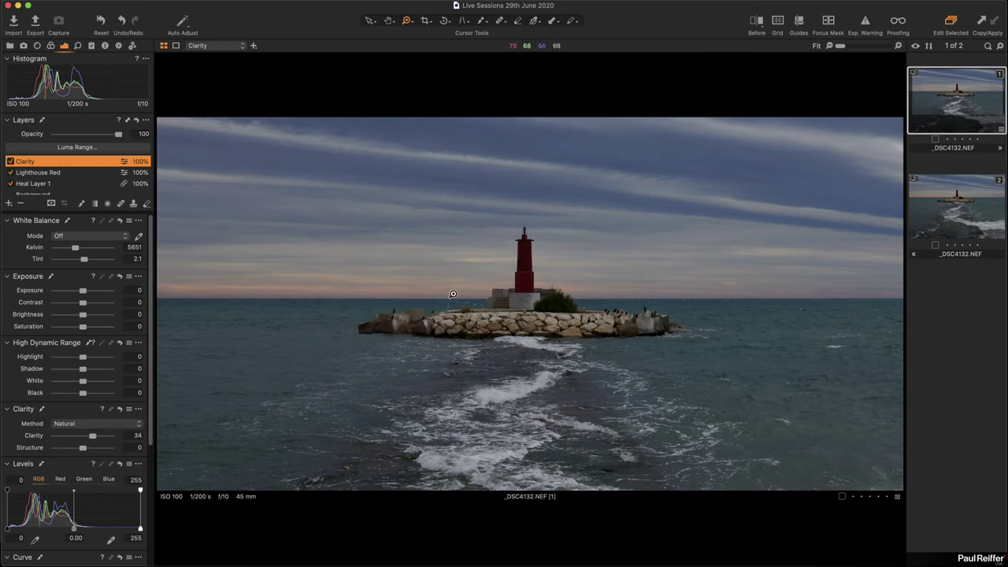
Set the vignetting amount to -0.82 and raise the Clarity layer's brightness to 6.
scroll(44, 392, down, 5)
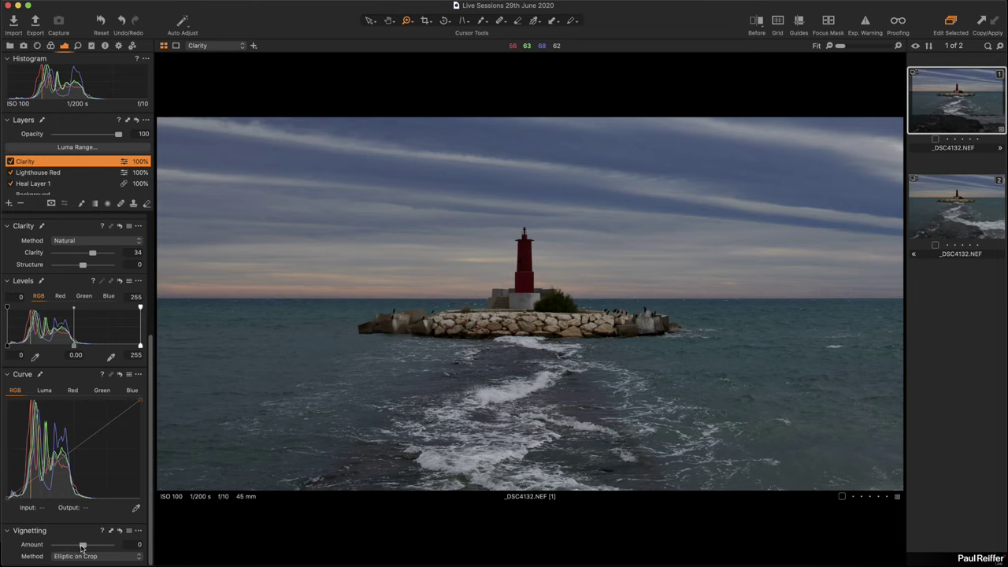
drag(83, 546, 77, 546)
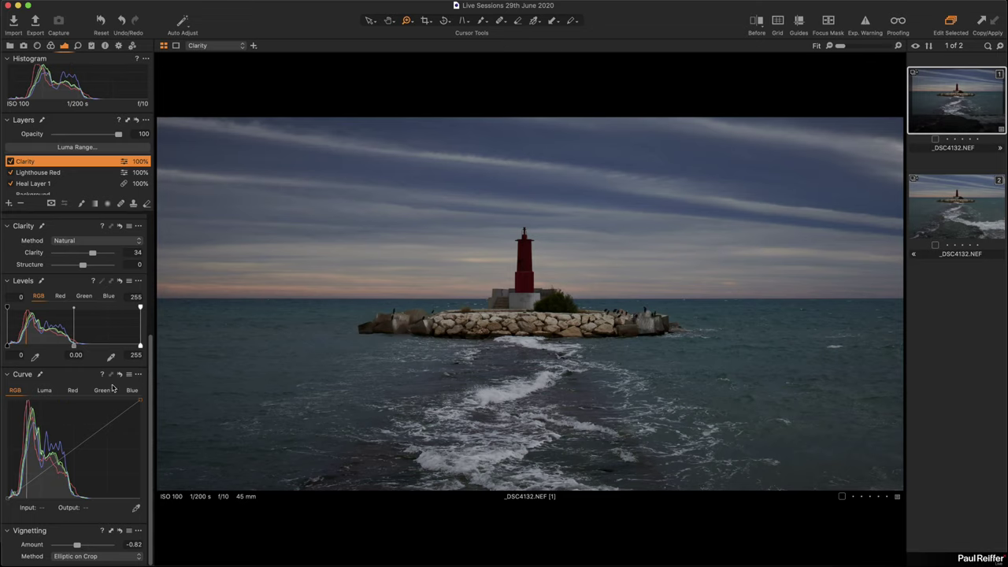
scroll(82, 312, up, 5)
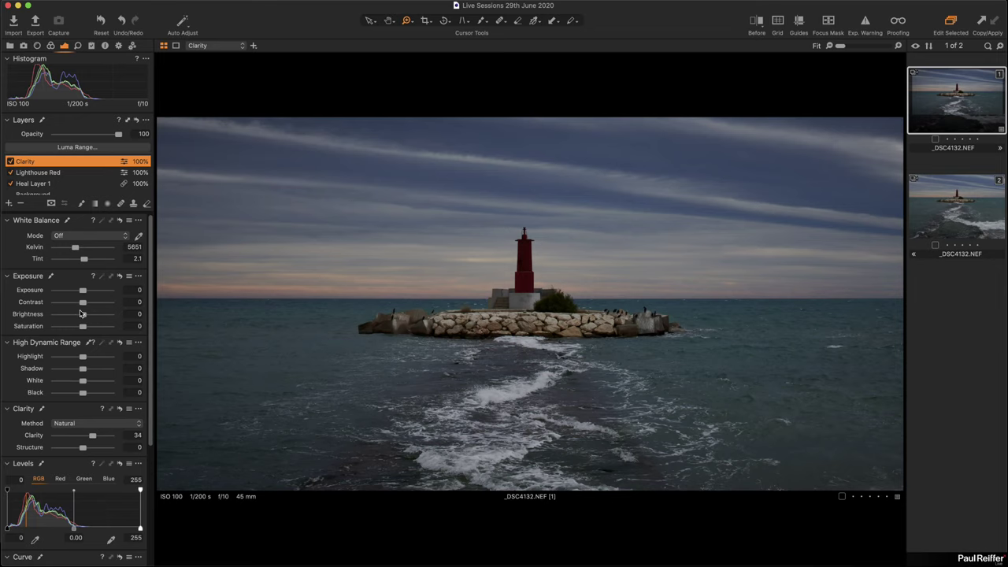
drag(81, 314, 88, 314)
scroll(119, 338, down, 3)
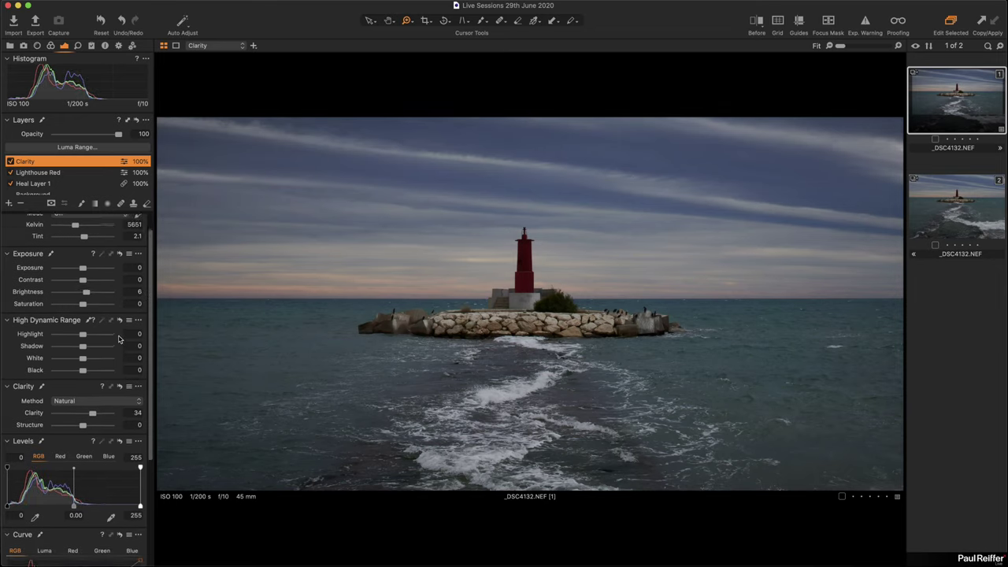
Set the Clarity layer's RGB levels white point to 214 and strengthen the vignetting to -1.8.
scroll(122, 370, down, 5)
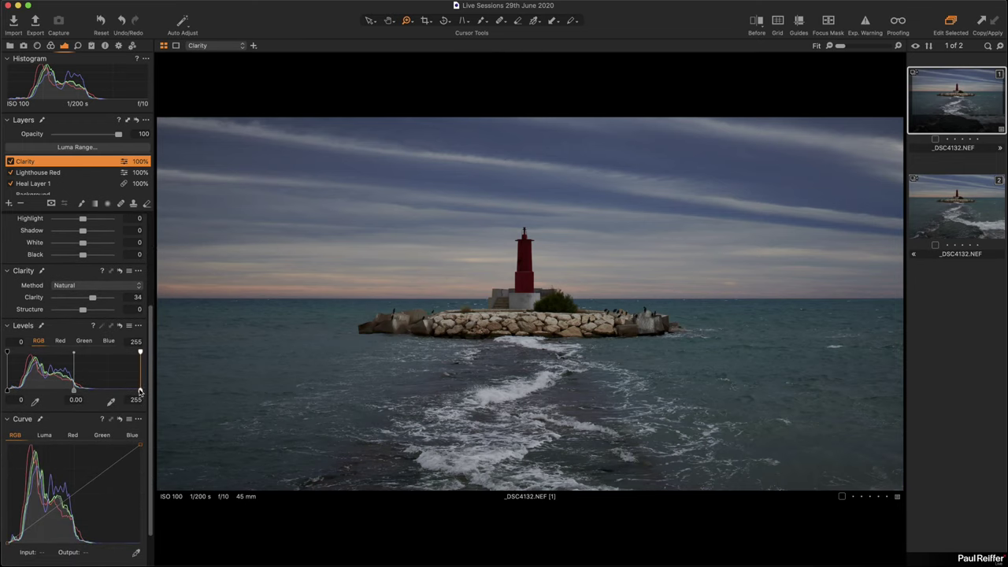
drag(140, 391, 115, 392)
scroll(97, 409, down, 3)
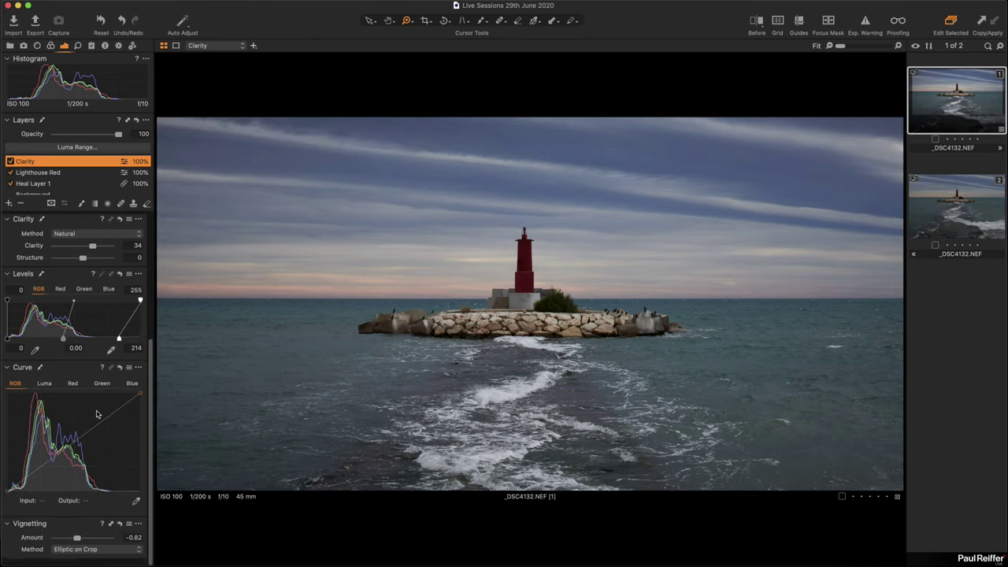
drag(77, 545, 70, 548)
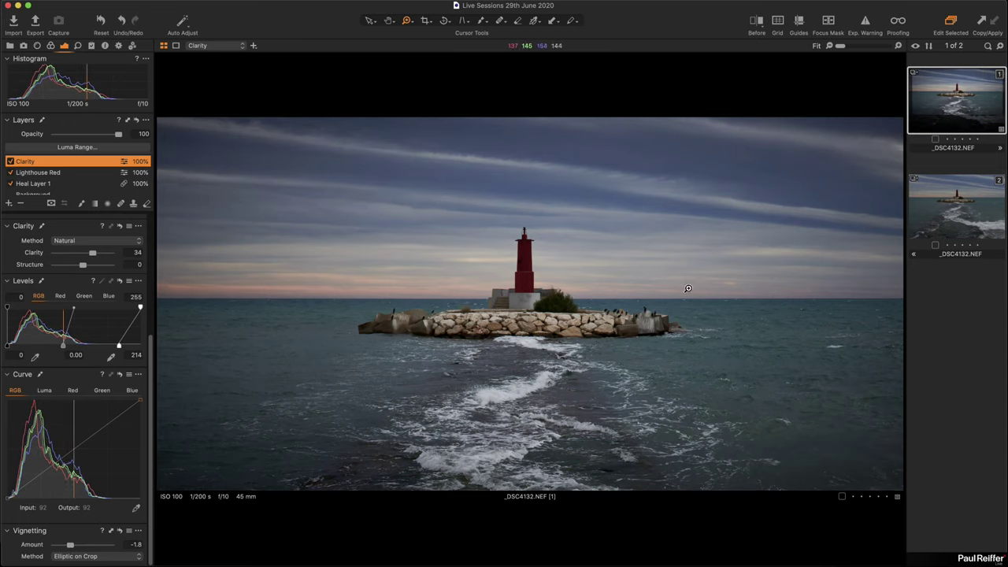
Compare the edited panorama with the second, unedited variant and return to the edited one.
click(959, 207)
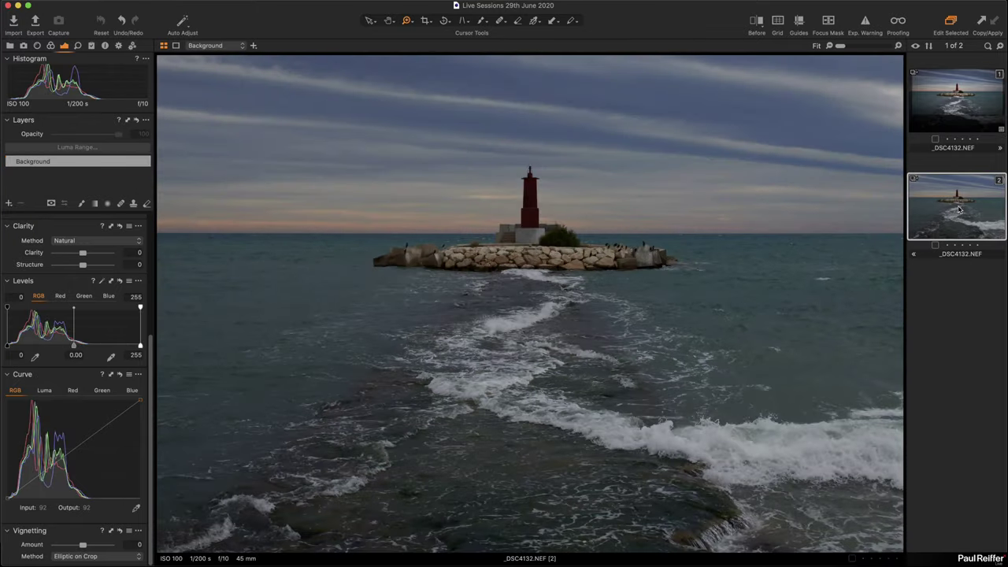
click(959, 105)
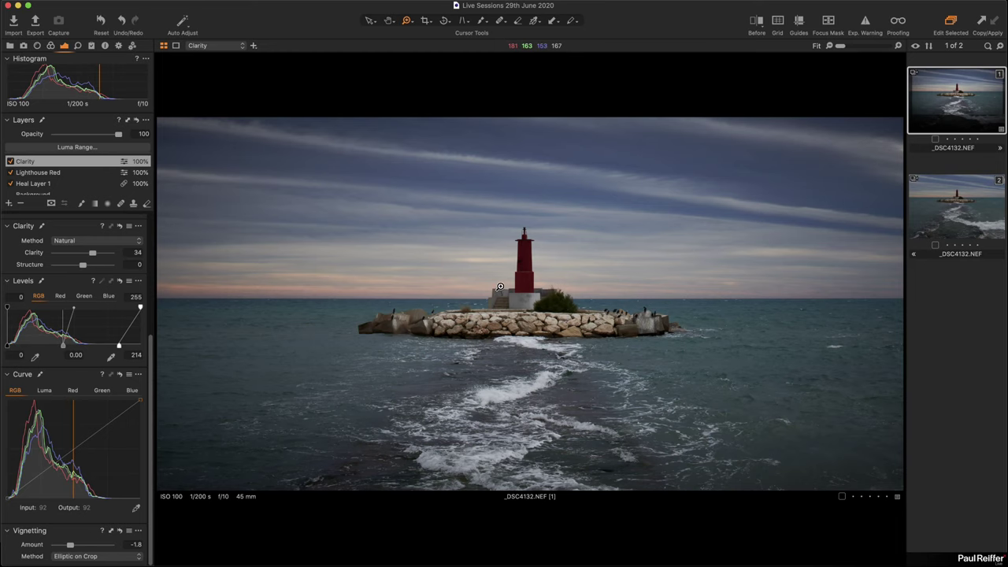
Recheck the unedited lighthouse variant against the edit, and open the giraffe photo _43A1964.CR2 from its user collection with the exposure tools.
click(937, 206)
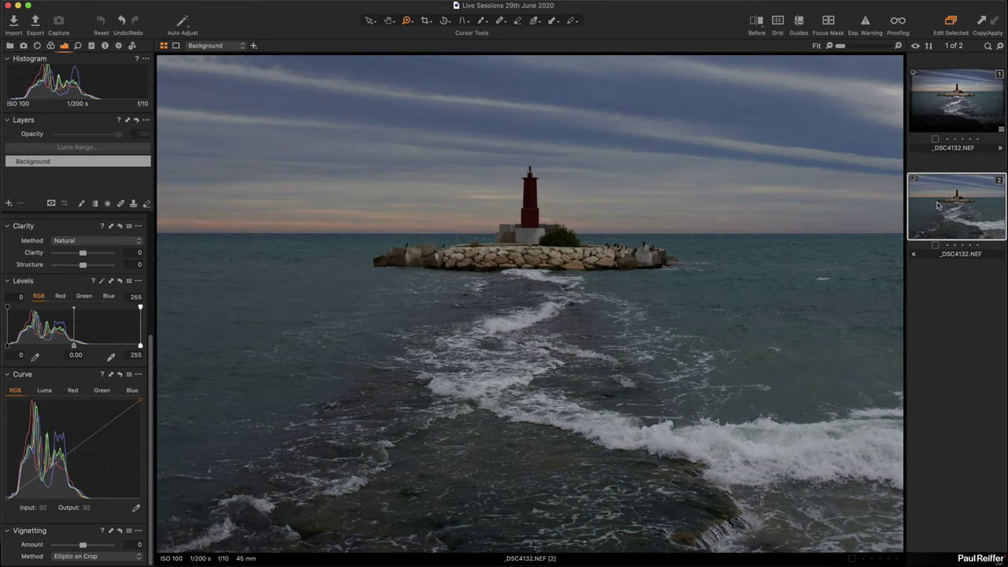
click(966, 109)
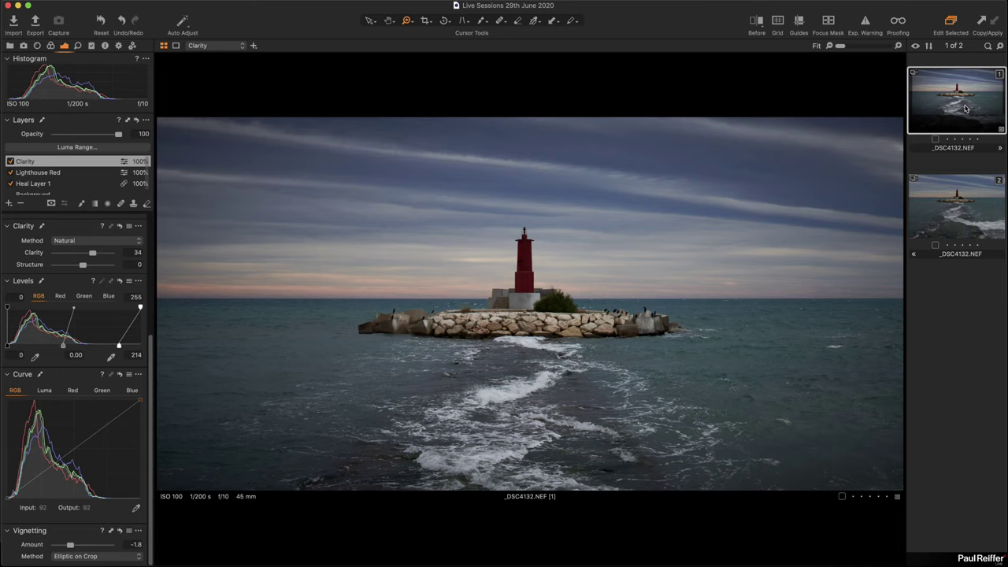
click(10, 45)
click(75, 167)
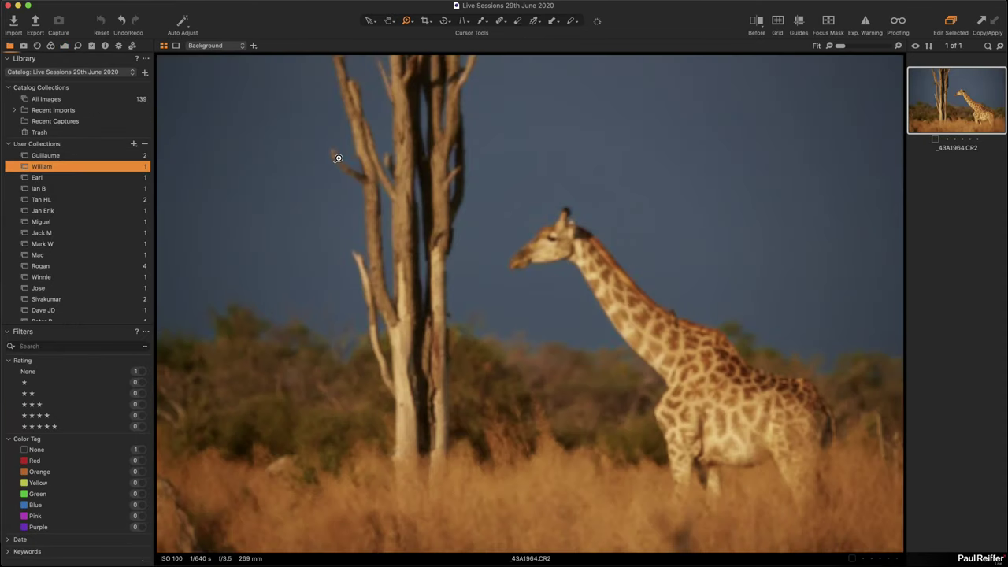
click(65, 46)
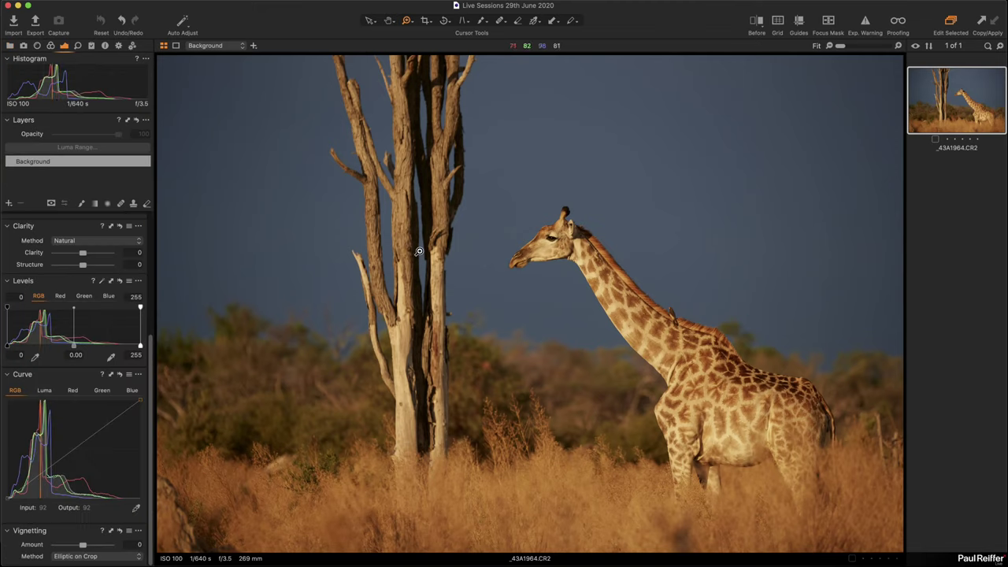
Examine the giraffe's head, neck and the bird on its back at 100%, and return to the full photo.
click(605, 270)
click(558, 307)
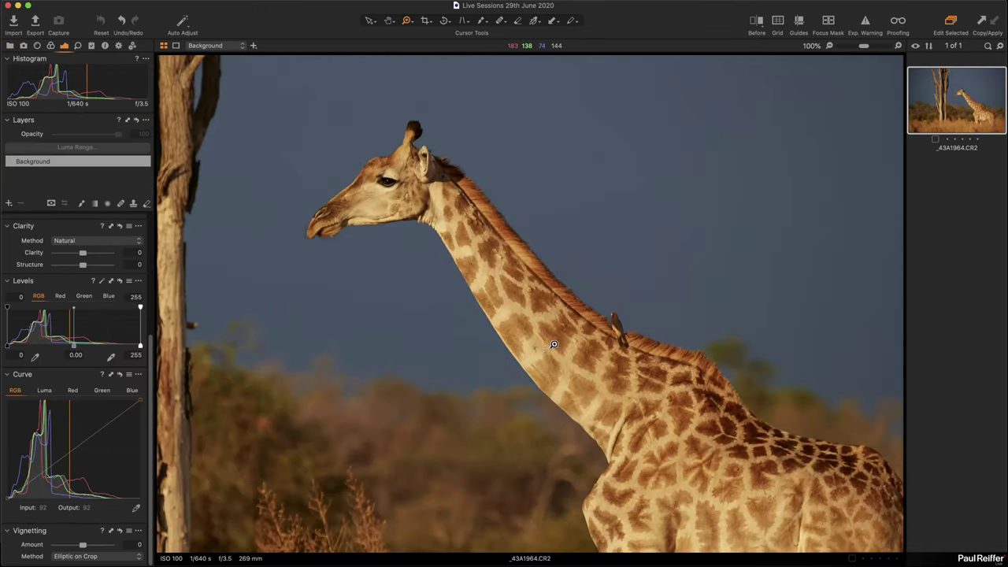
scroll(622, 367, down, 2)
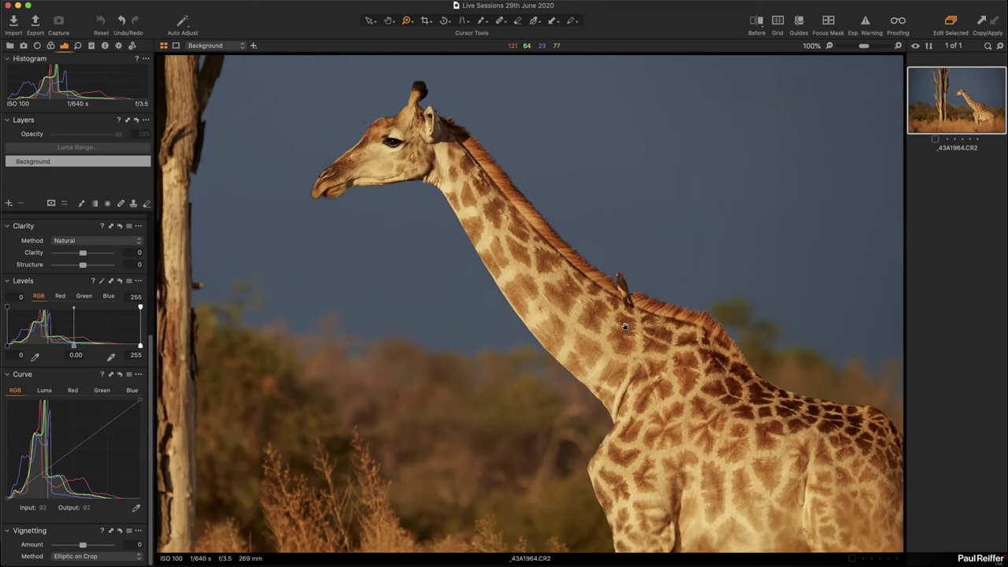
scroll(630, 328, up, 1)
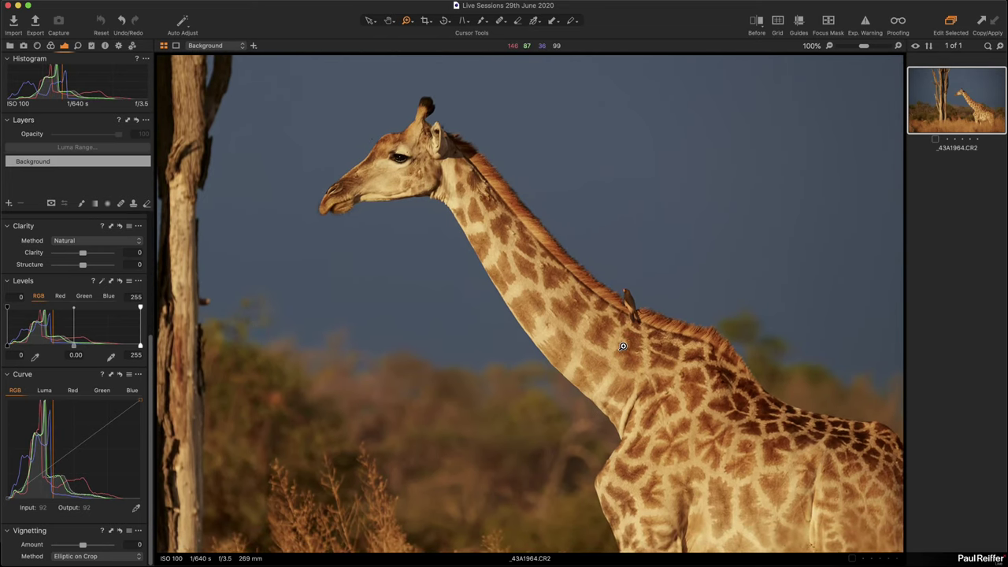
click(542, 319)
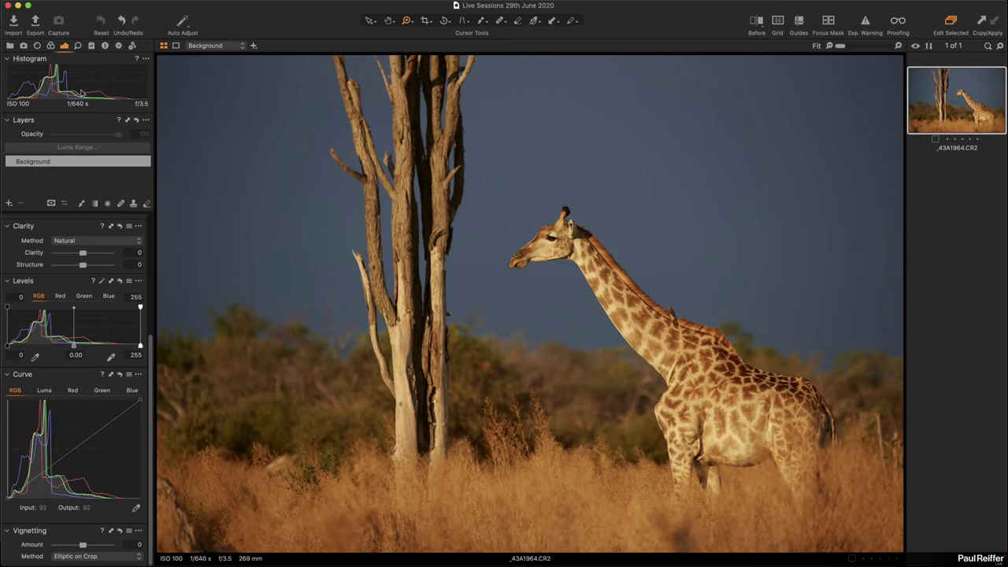
Set the lens correction's light falloff to 57 to even out the photo's darker corners.
click(37, 46)
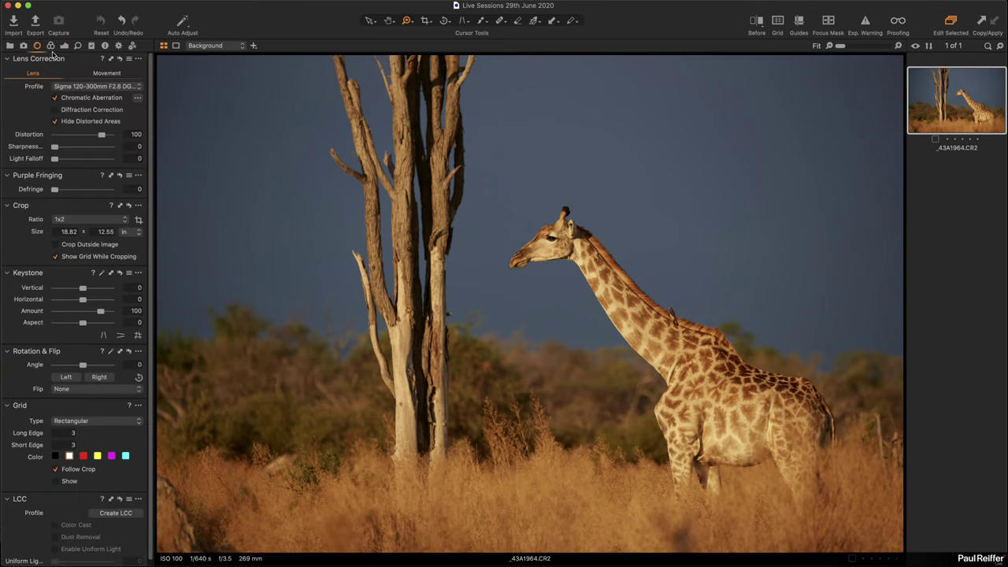
click(138, 98)
click(83, 88)
drag(54, 159, 64, 161)
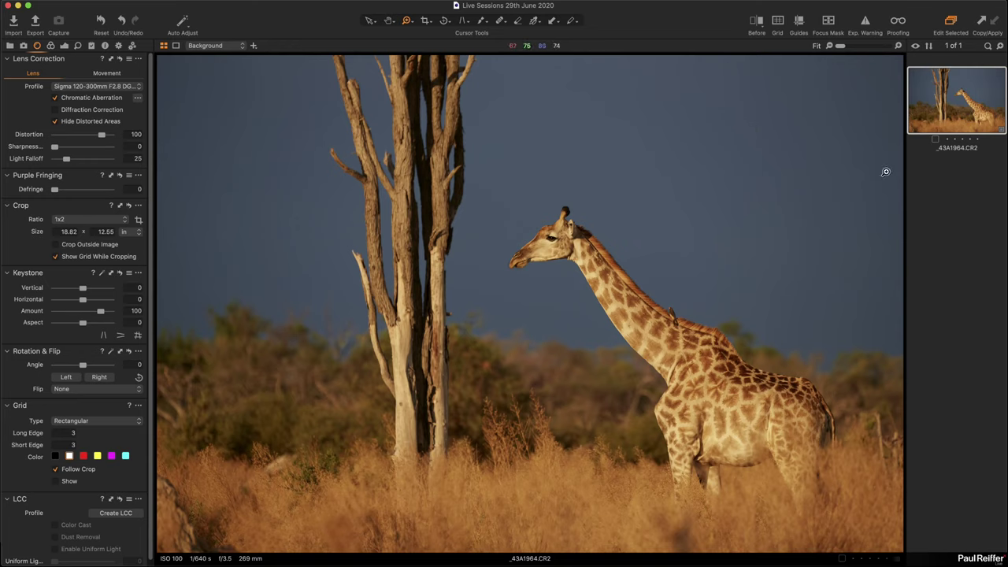
drag(67, 160, 81, 162)
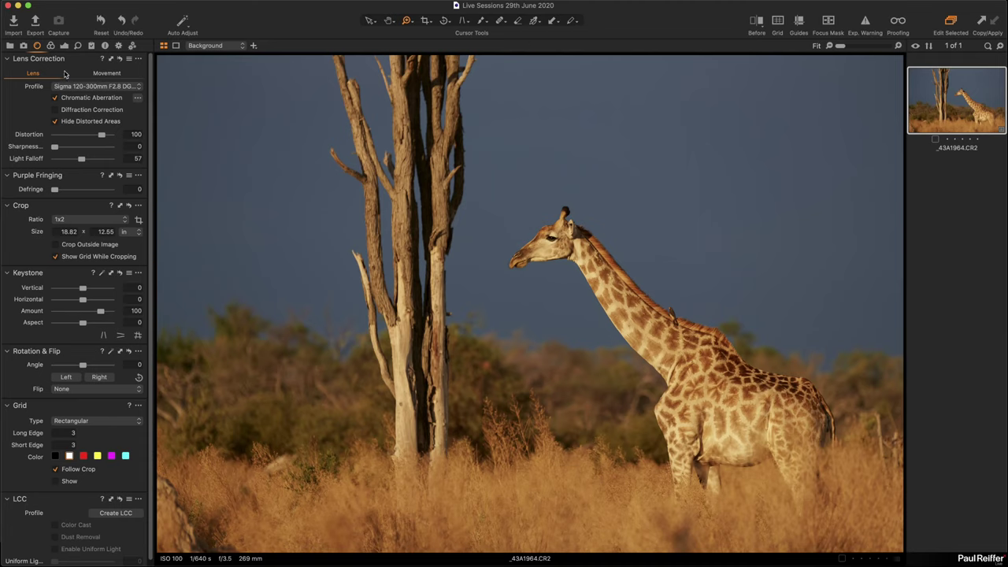
Crop the giraffe photo inward from its upper-left corner to about 17.49 x 11.66 in.
click(51, 46)
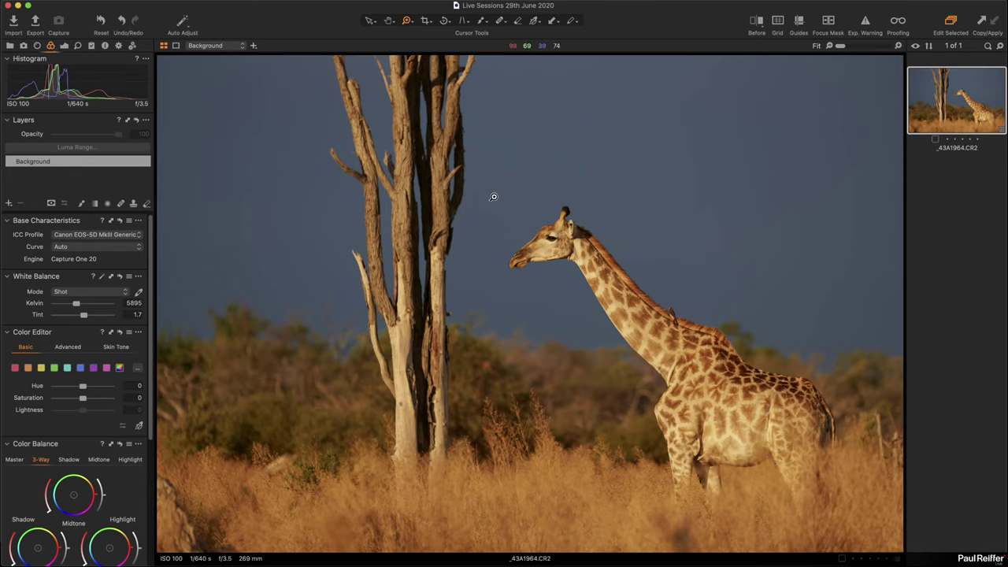
click(430, 22)
click(445, 48)
click(158, 59)
drag(157, 59, 209, 91)
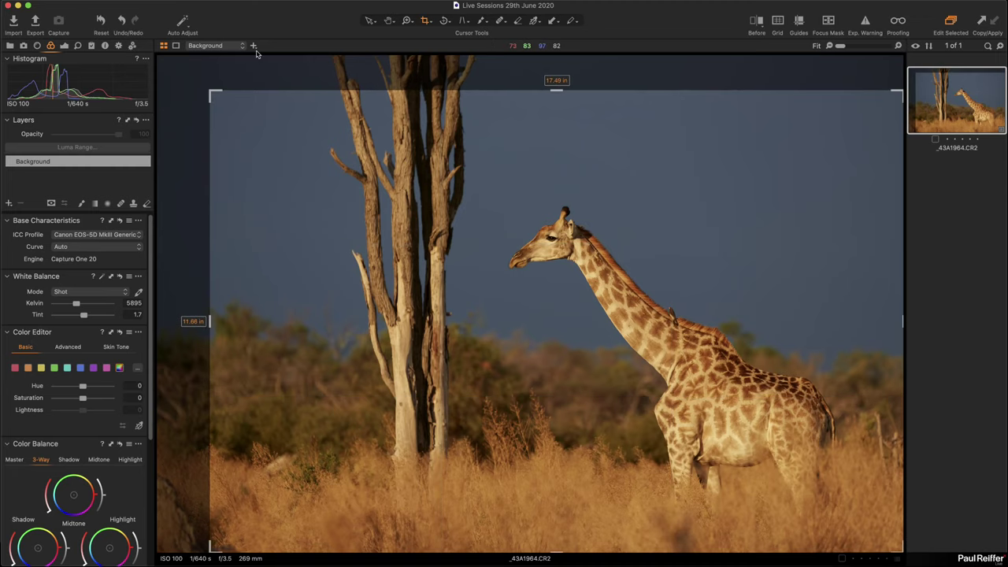
click(370, 20)
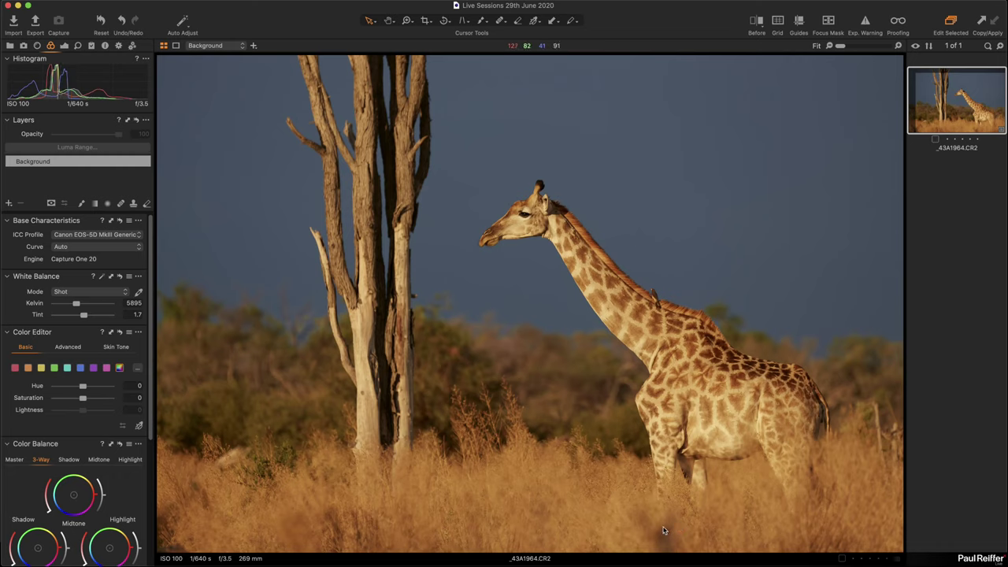
Try raising Structure to 23 with the Natural clarity method while viewing the giraffe's neck at 200%.
key(z)
click(609, 270)
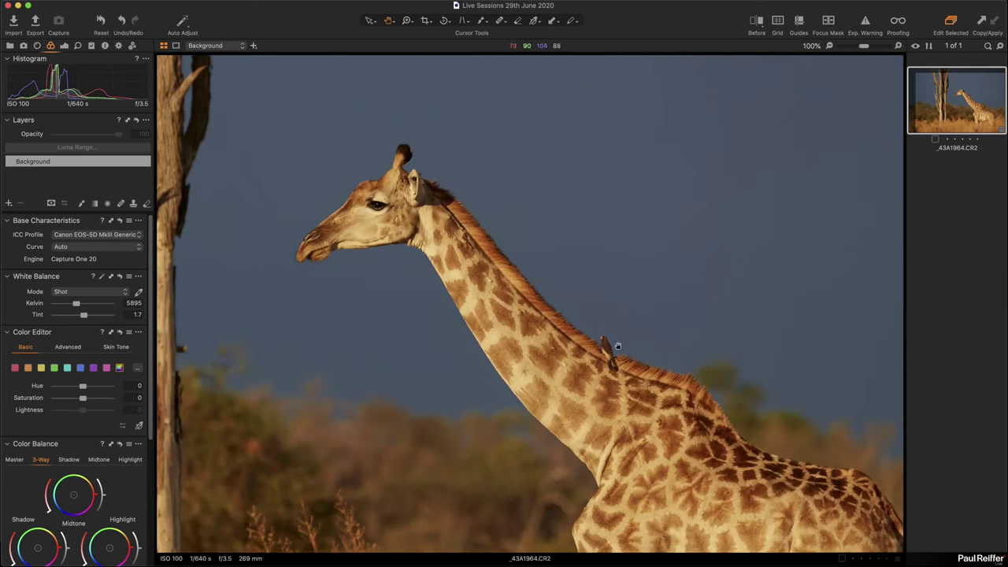
click(544, 356)
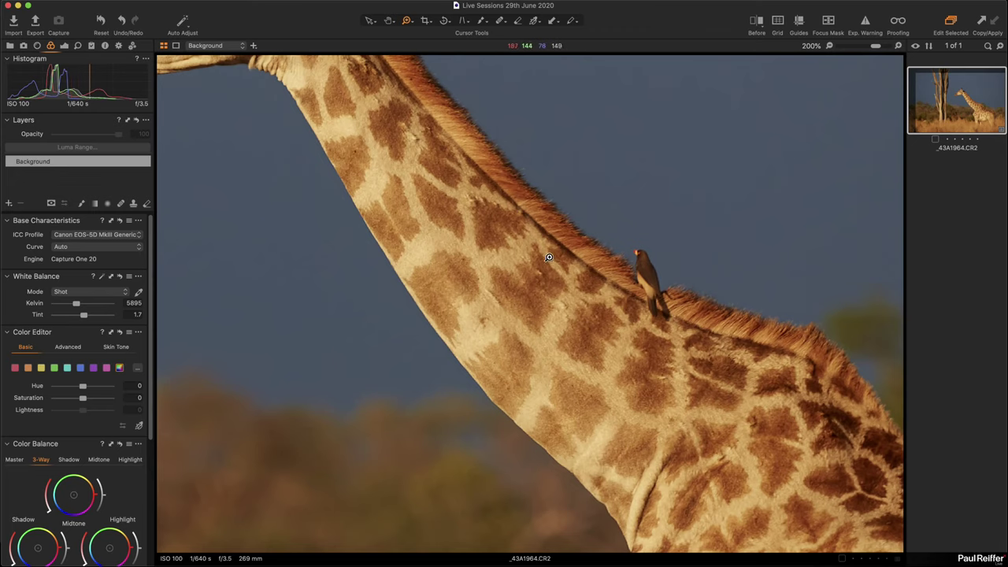
scroll(548, 257, up, 5)
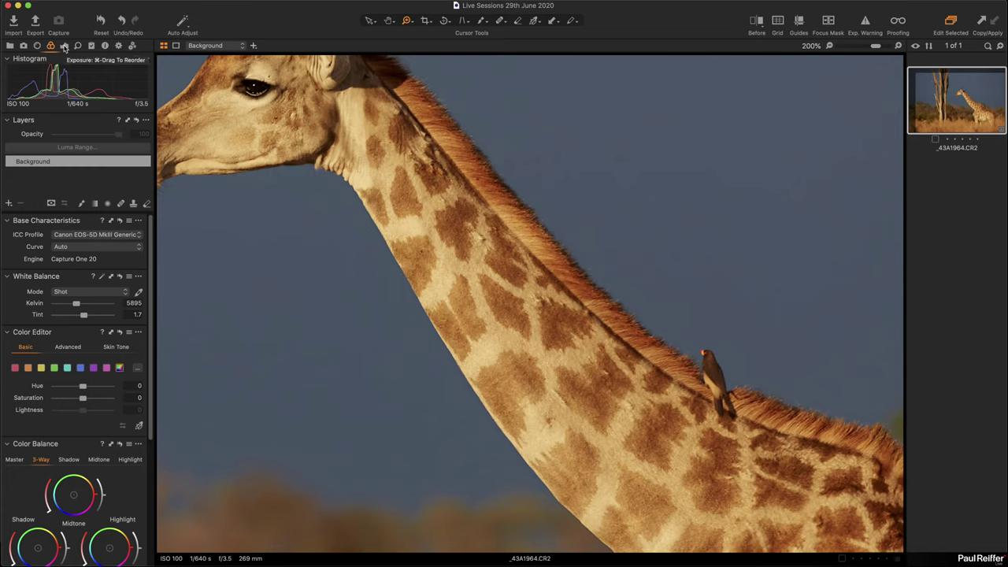
click(64, 47)
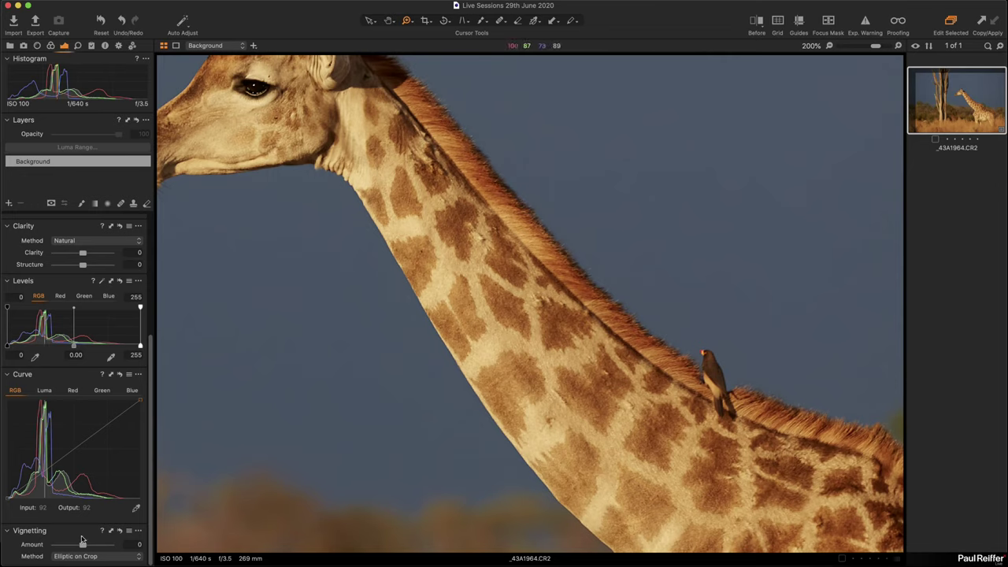
scroll(73, 415, up, 5)
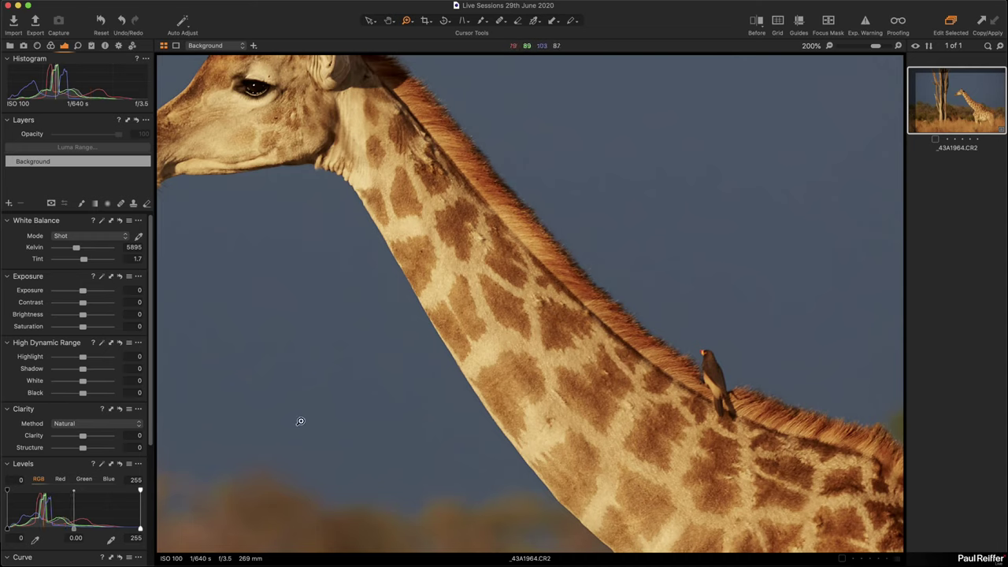
click(77, 426)
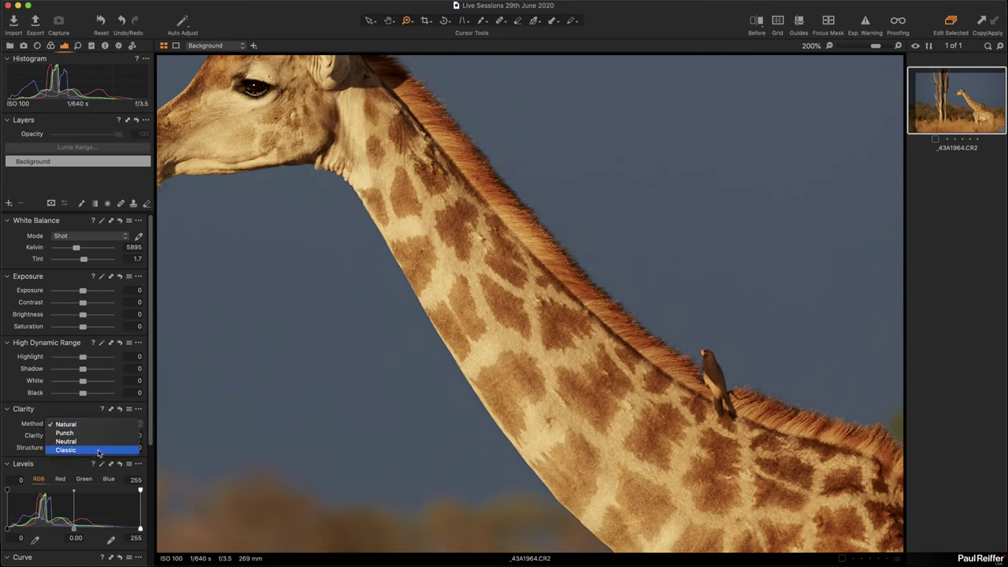
click(77, 417)
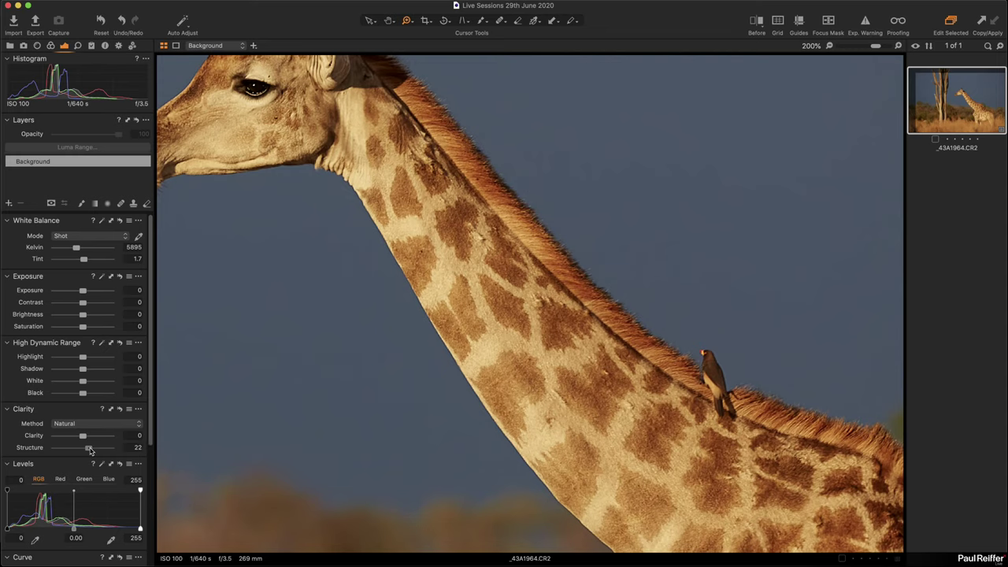
drag(90, 450, 101, 452)
Compare the giraffe's neck edge with and without the structure adjustment up to 400%, and reset Structure to 0.
click(120, 410)
click(121, 410)
click(512, 432)
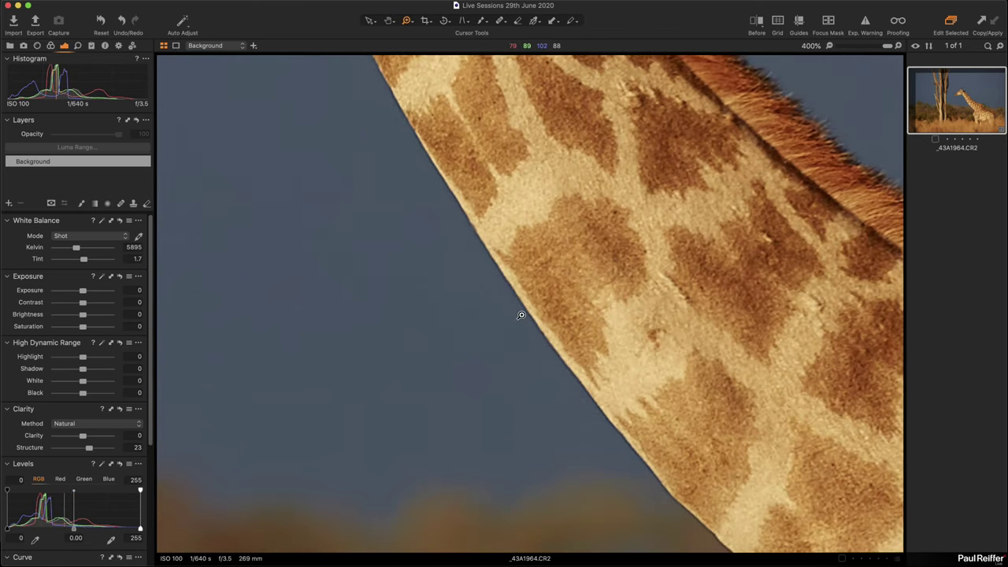
click(119, 410)
drag(120, 409, 119, 409)
double_click(89, 448)
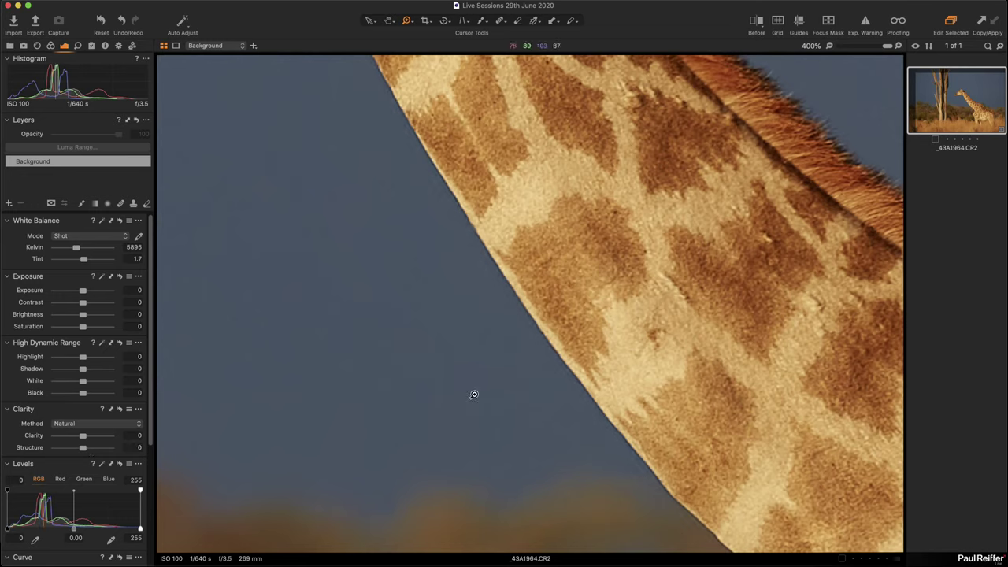
Set the sharpening amount to 439, threshold to 0.7 and halo suppression to 50.
click(77, 47)
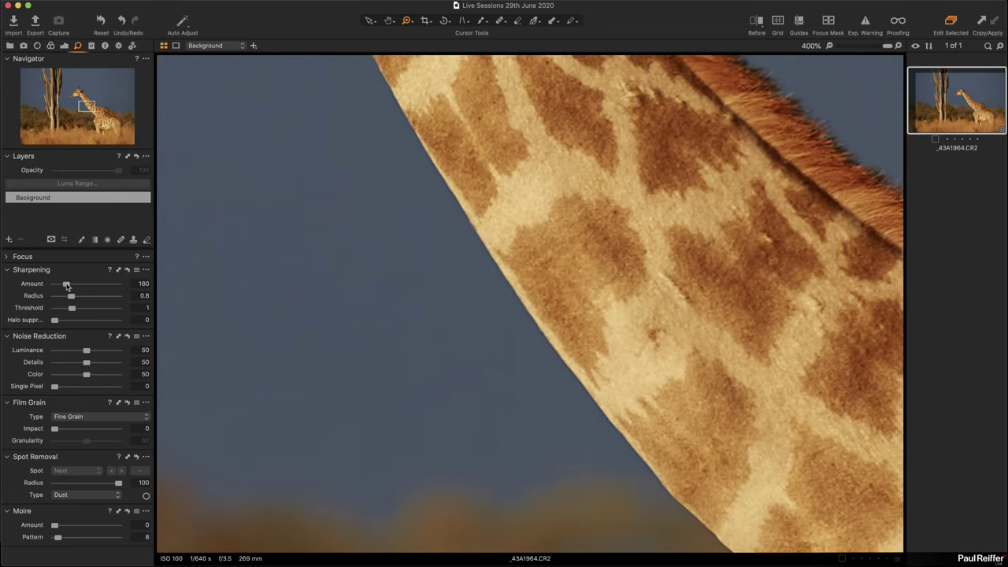
drag(67, 286, 78, 285)
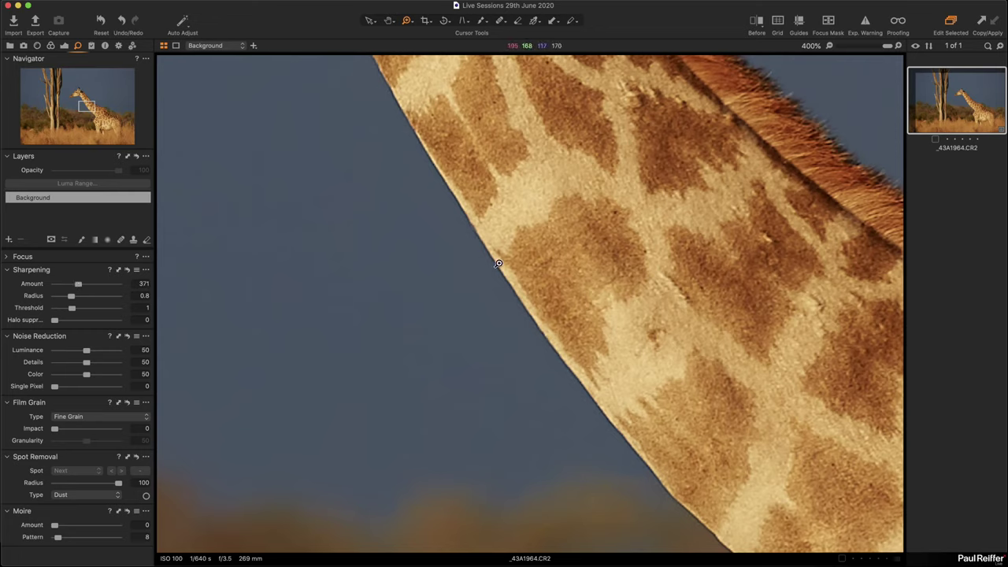
drag(54, 321, 87, 323)
drag(80, 288, 68, 311)
Compare the giraffe with and without the new sharpening at 400% and 100%, and return to the full photo.
click(128, 270)
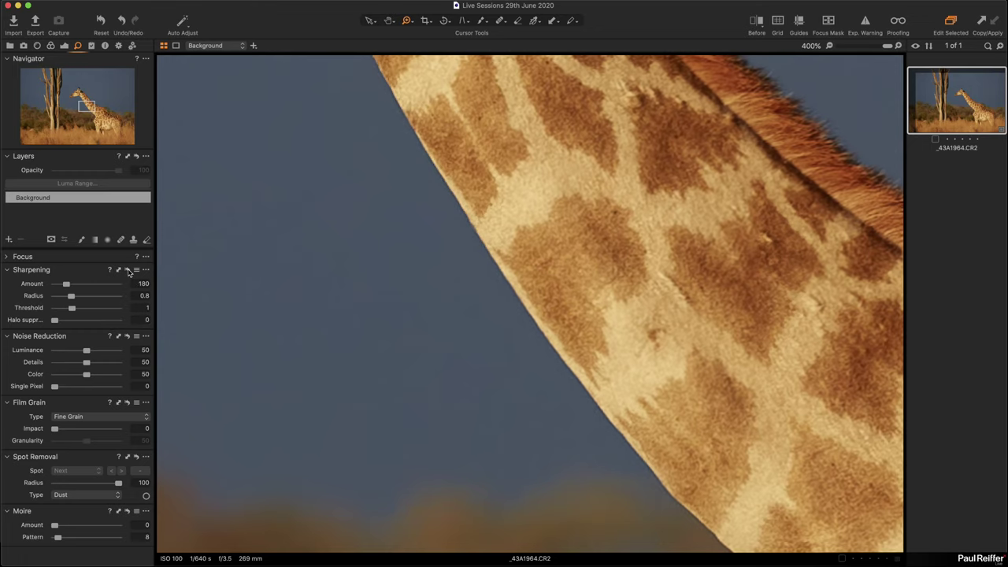
click(128, 270)
key(super+minus)
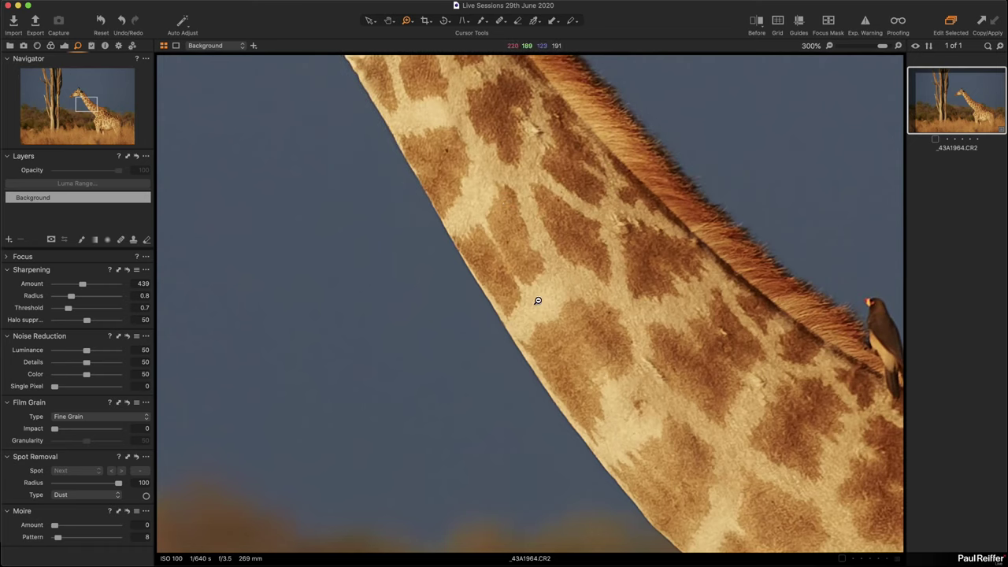
key(super+minus)
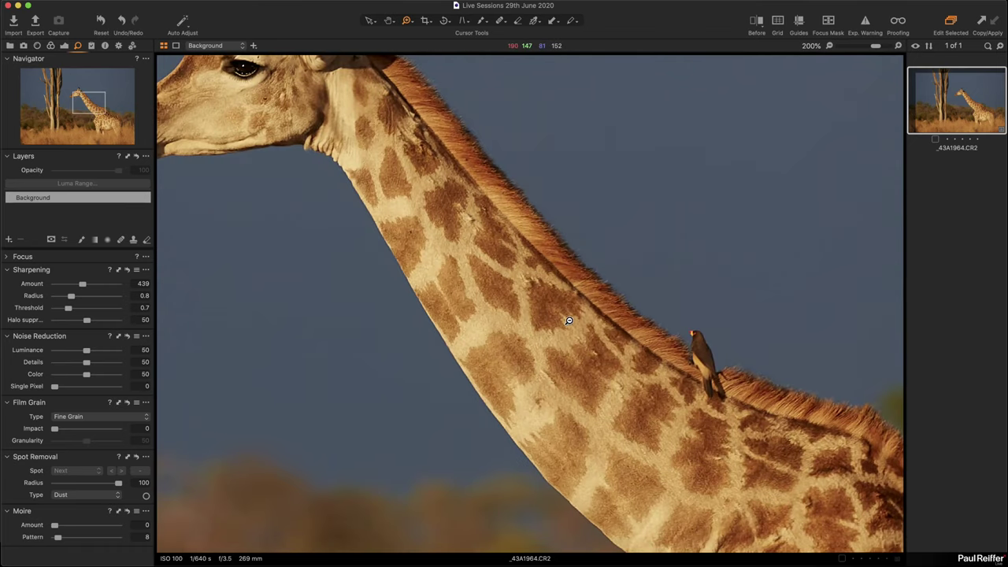
key(super+minus)
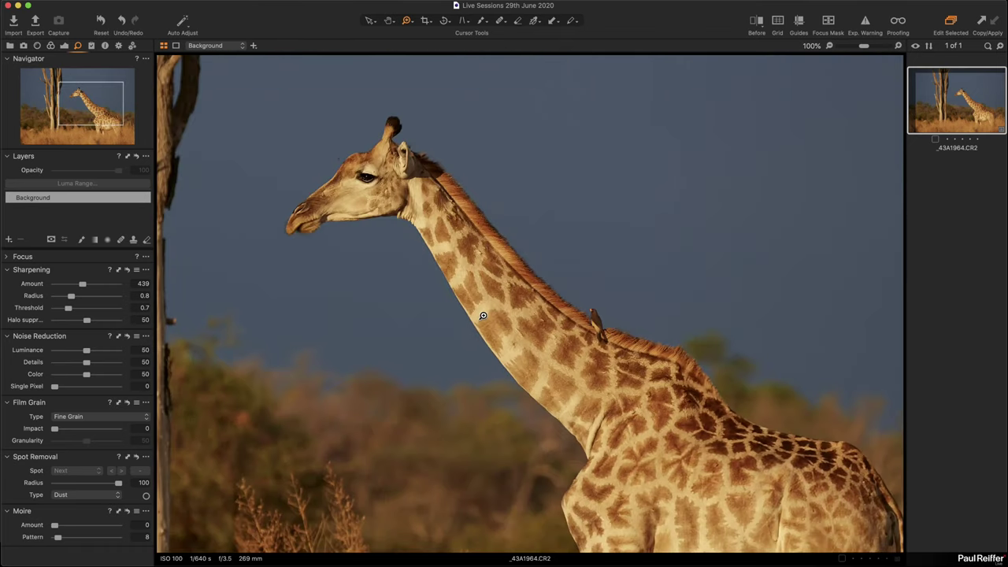
click(128, 270)
click(127, 271)
click(127, 270)
click(127, 270)
click(581, 344)
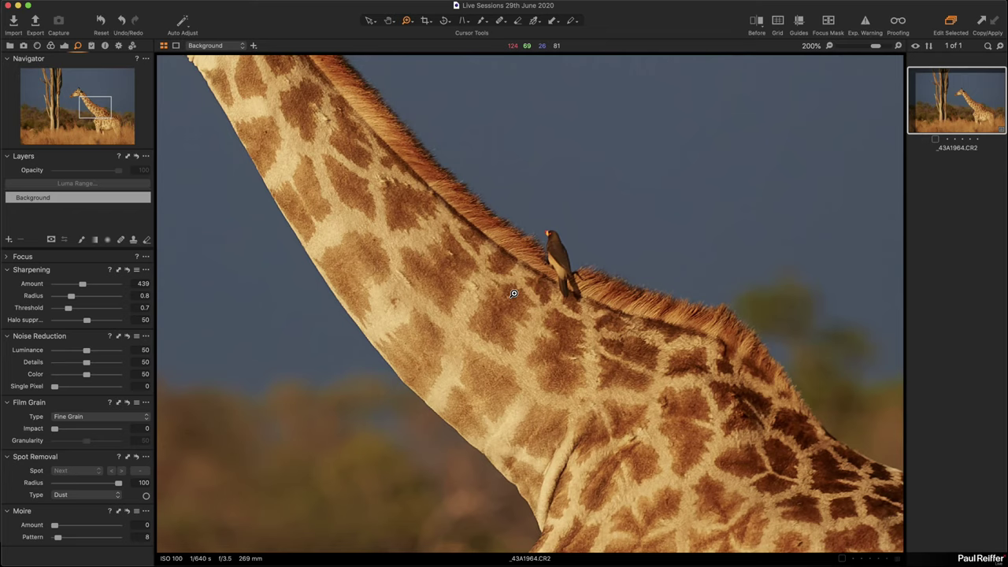
key(super+0)
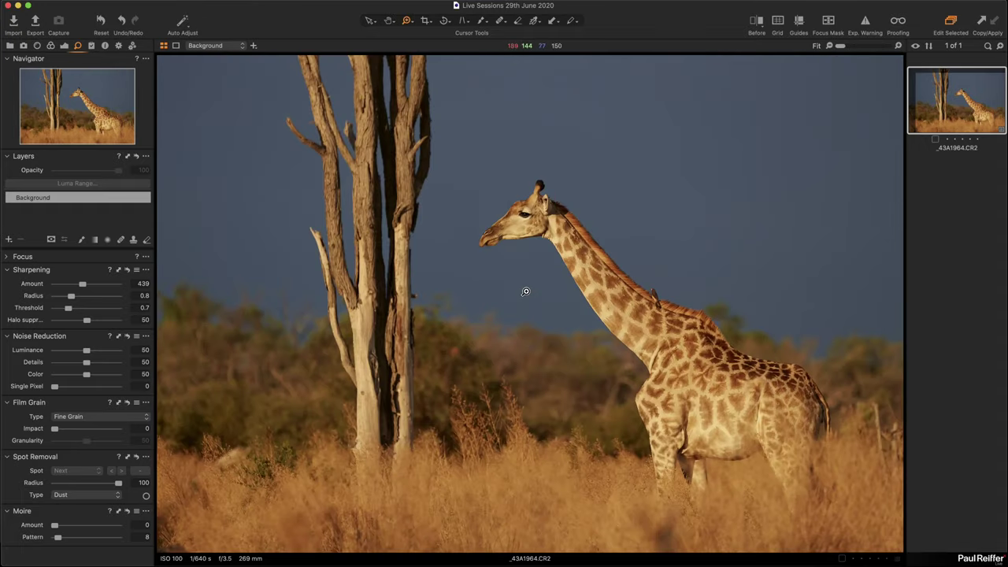
Heal the dark blurred patch in the foreground grass below the giraffe's front legs.
click(63, 45)
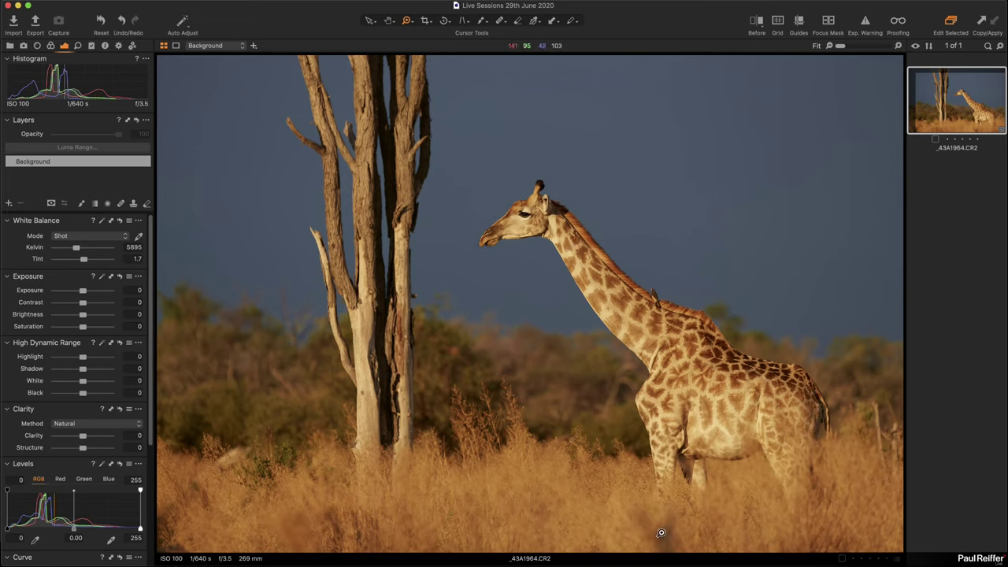
click(617, 479)
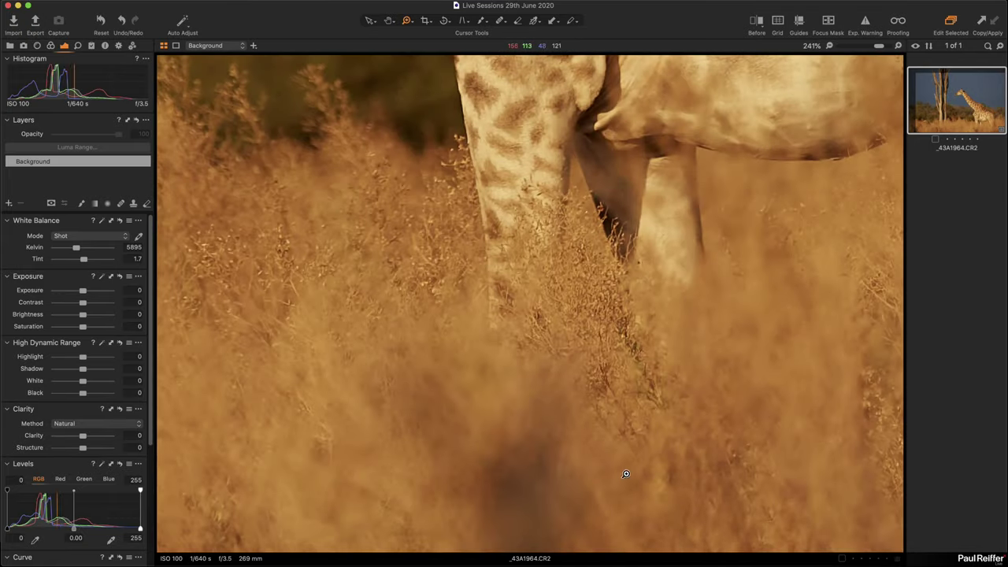
scroll(617, 480, left, 3)
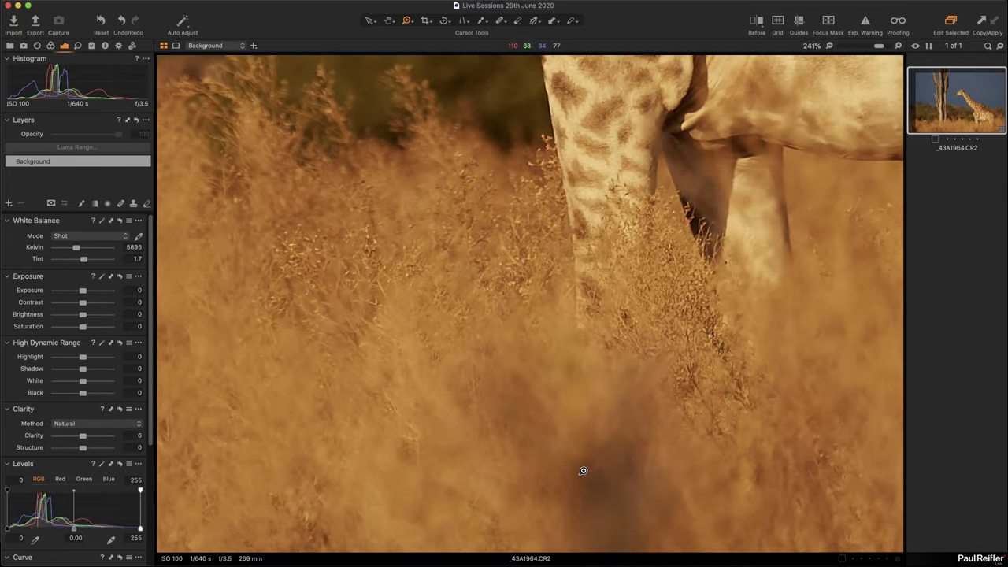
click(121, 203)
mouse_move(599, 447)
mouse_down()
mouse_move(619, 465)
mouse_move(580, 449)
mouse_move(562, 506)
mouse_move(639, 442)
mouse_move(600, 449)
mouse_move(572, 481)
mouse_up()
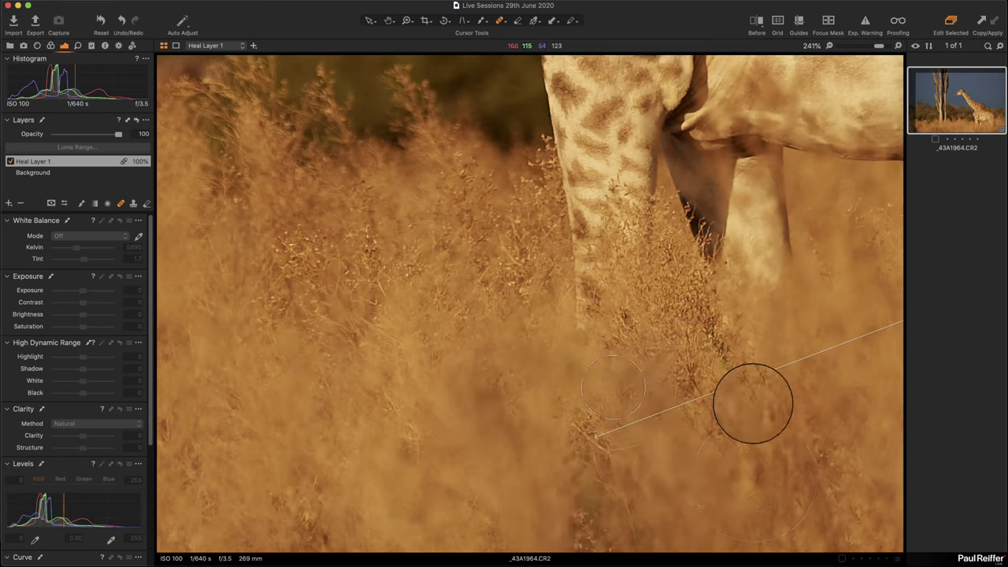
Check the healed grass below the giraffe's front legs in the full photo, up close and at 100%.
key(h)
key(super+0)
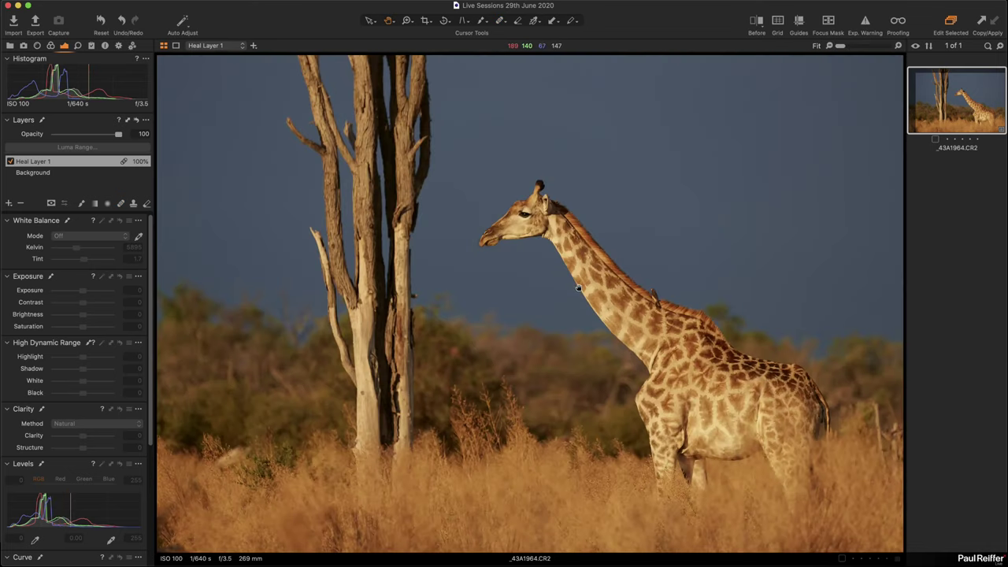
key(q)
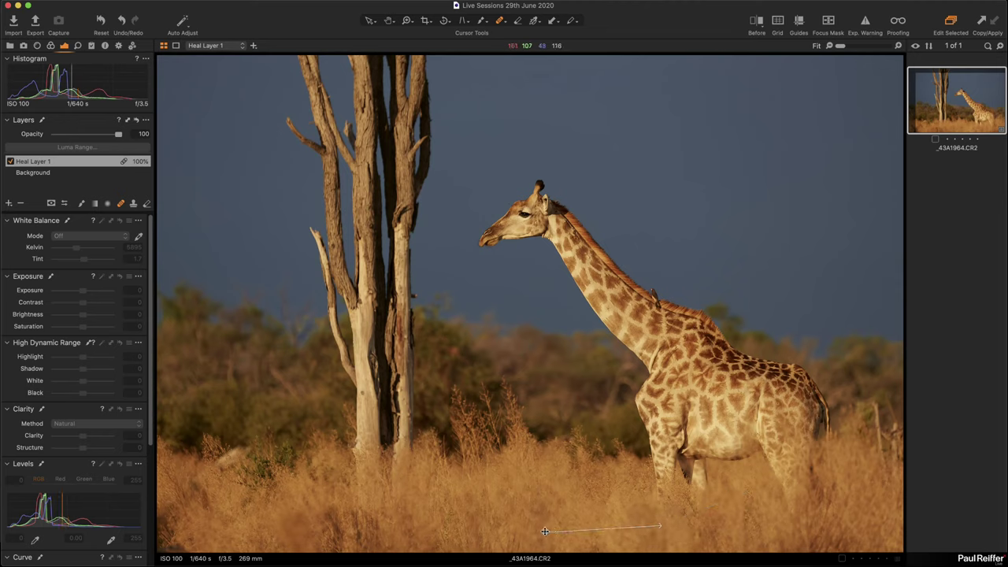
key(z)
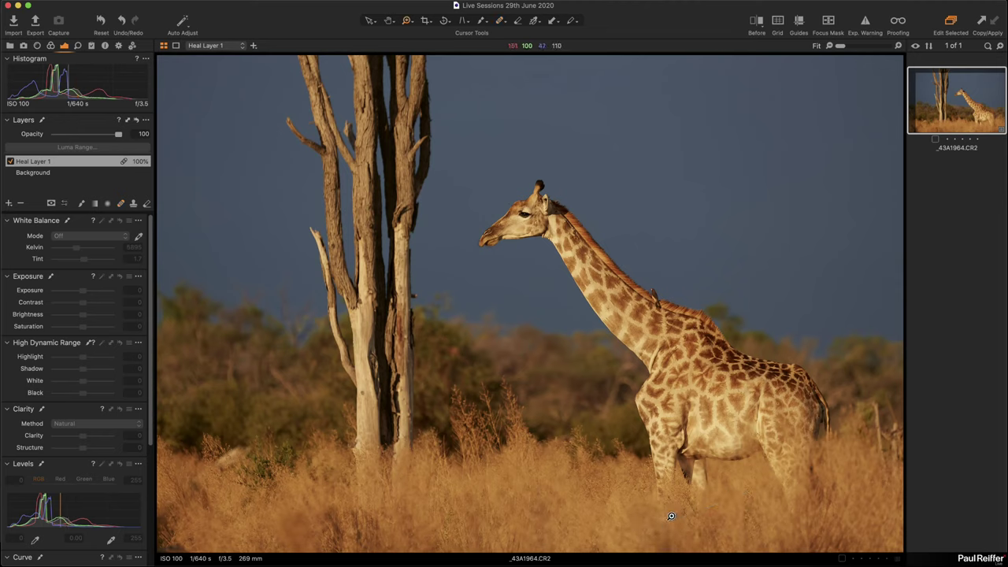
click(649, 519)
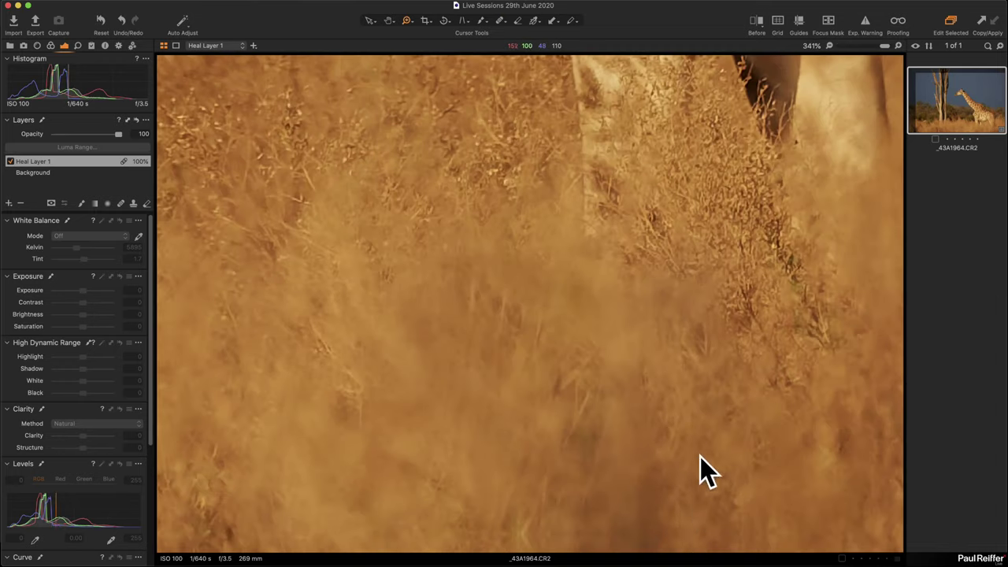
alt+click(617, 450)
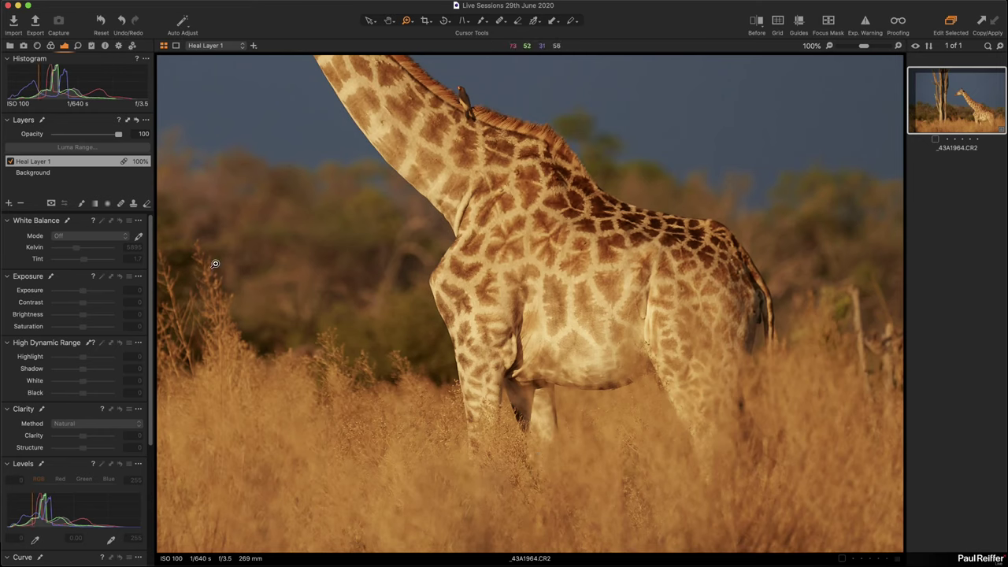
Delete the heal layer and add a new empty adjustment layer named Shadow Removal.
click(20, 204)
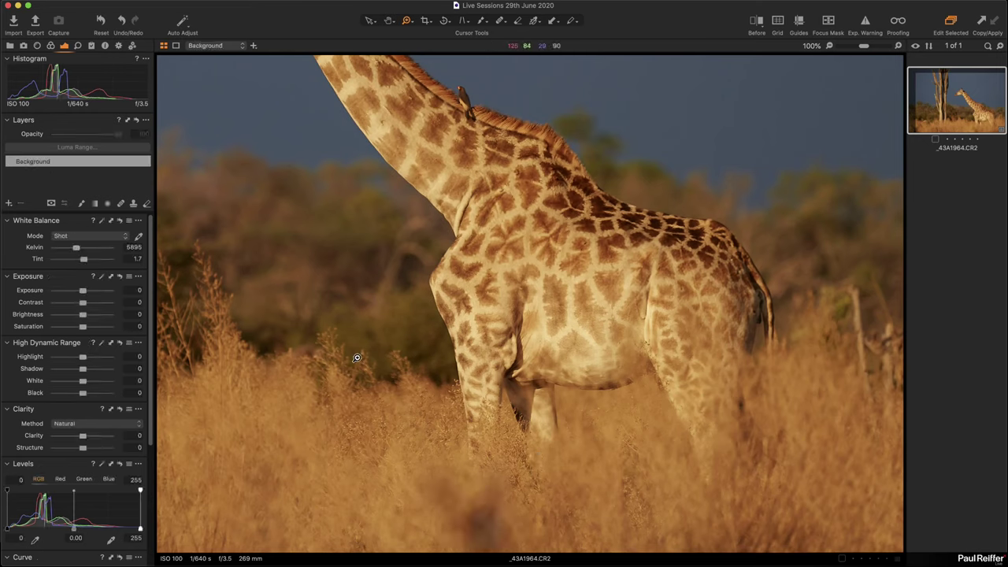
key(b)
click(9, 203)
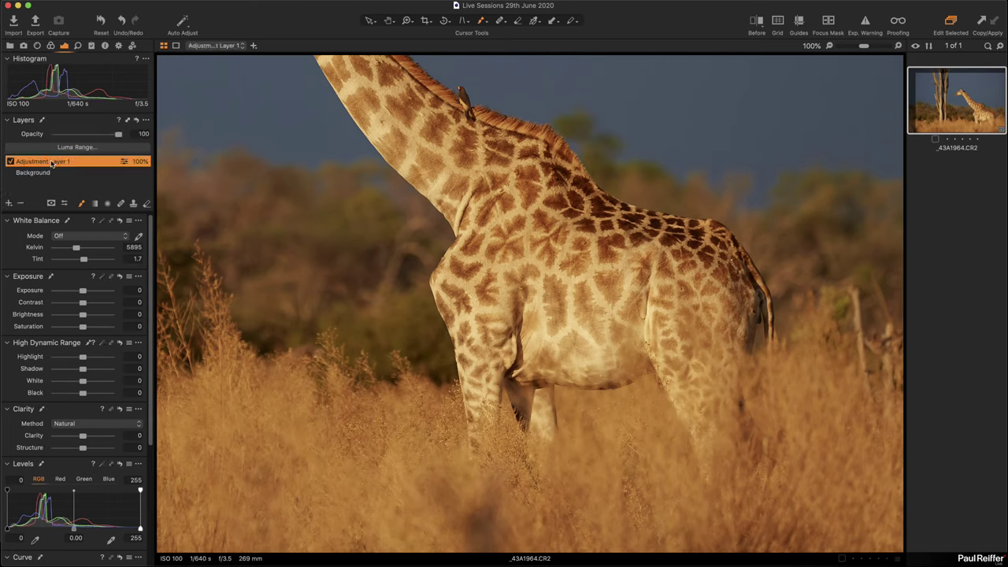
double_click(52, 162)
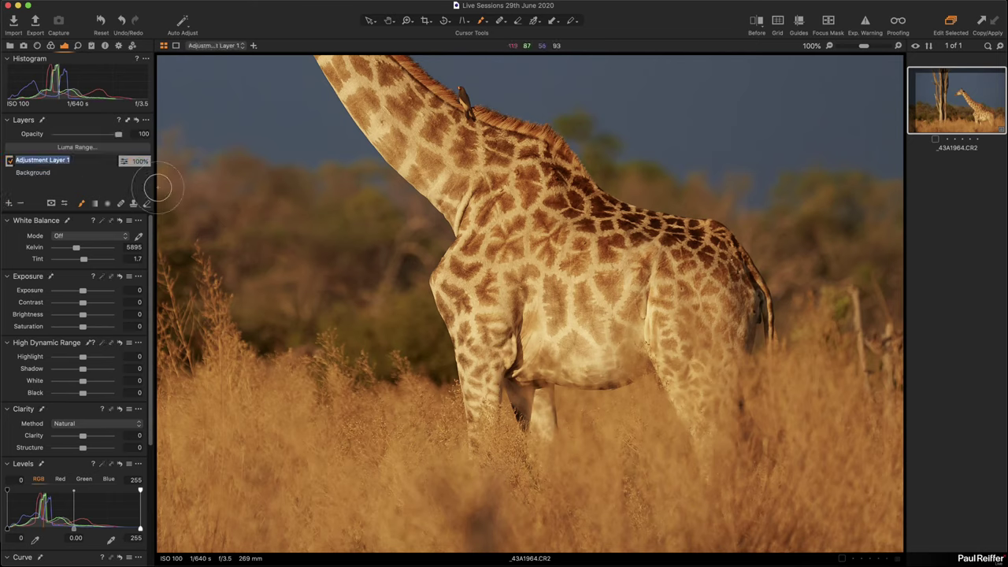
text(Shadow Removal)
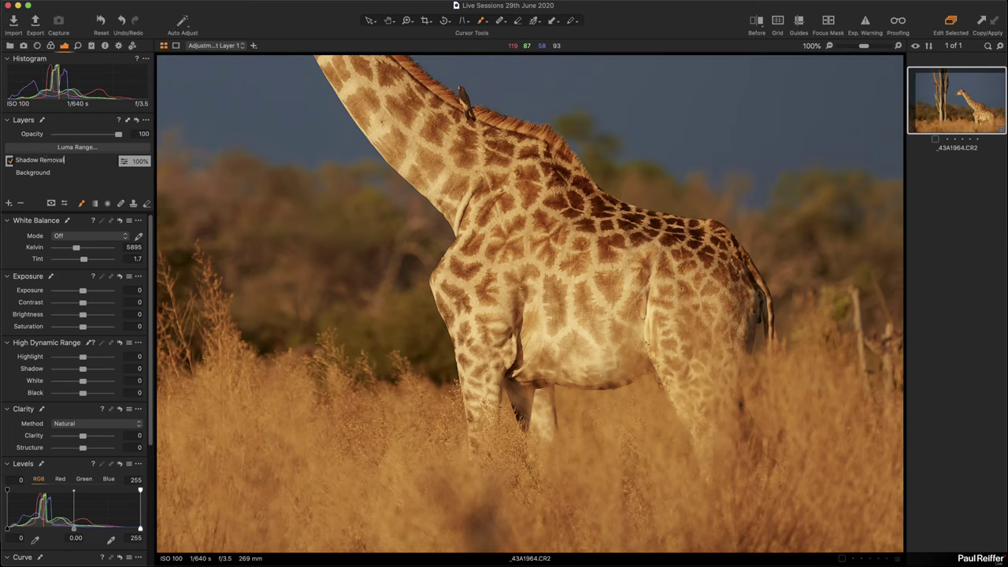
key(Return)
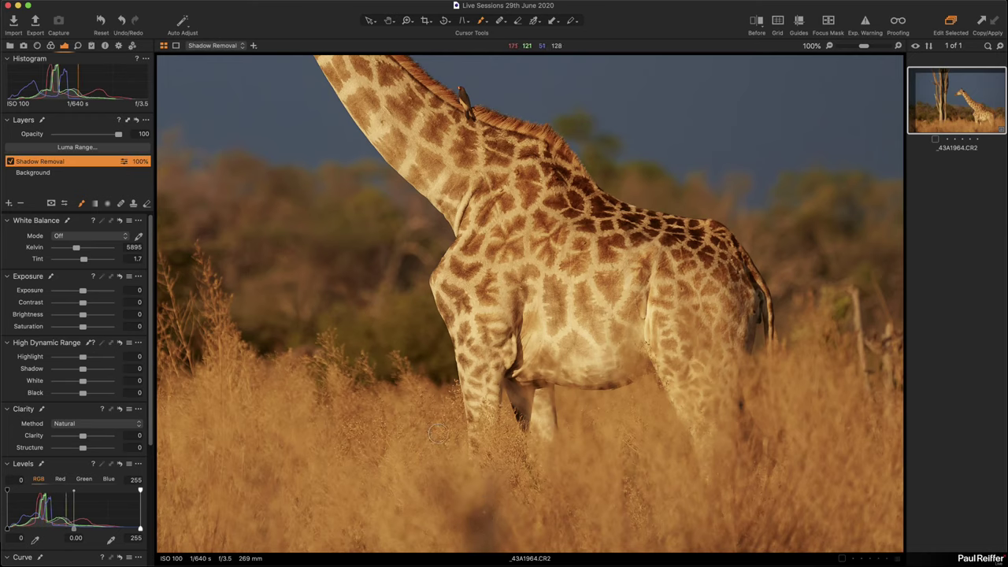
Brush a soft mask over the dark grass patch below the front legs and check its coverage.
right_click(438, 359)
drag(505, 385, 429, 384)
mouse_move(486, 504)
mouse_down()
mouse_move(483, 537)
mouse_move(488, 493)
mouse_move(472, 540)
mouse_move(457, 512)
mouse_move(496, 492)
mouse_move(496, 544)
mouse_move(472, 544)
mouse_move(460, 506)
mouse_move(479, 530)
mouse_move(490, 499)
mouse_move(456, 549)
mouse_move(484, 520)
mouse_move(504, 544)
mouse_move(479, 522)
mouse_move(520, 530)
mouse_move(462, 511)
mouse_move(491, 506)
mouse_move(476, 545)
mouse_move(506, 543)
mouse_move(506, 517)
mouse_move(543, 550)
mouse_up()
key(alt+m)
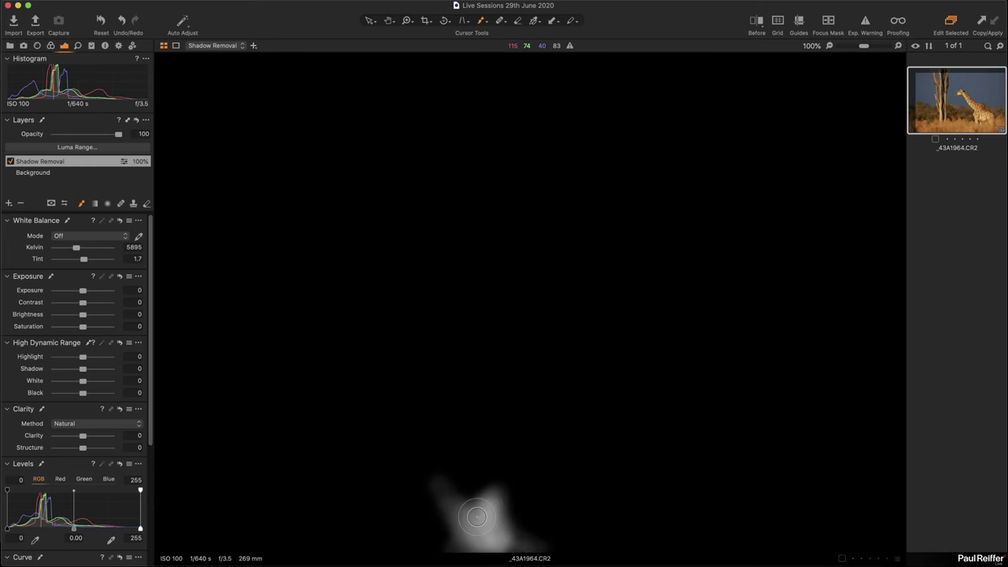
key(alt+m)
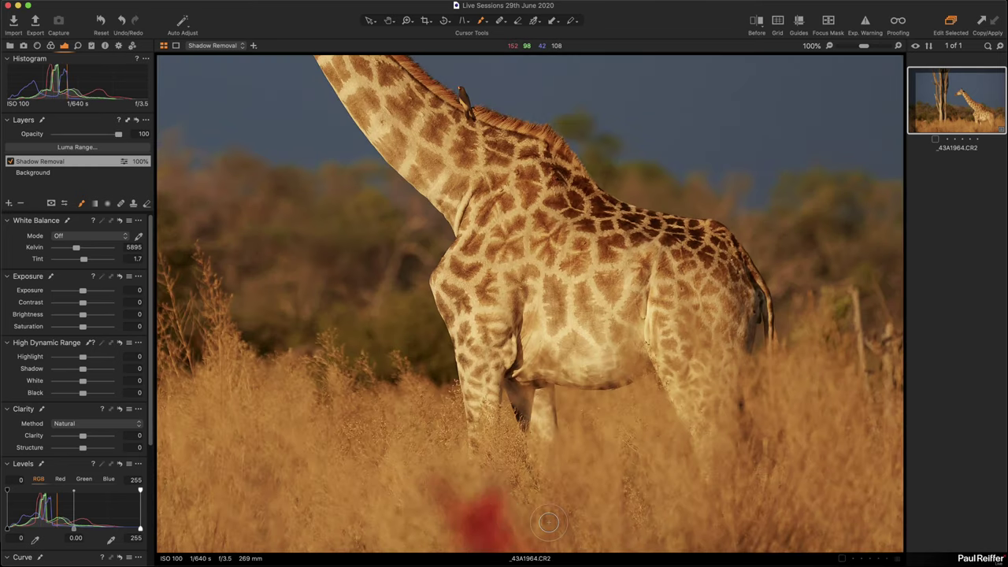
key(super+z)
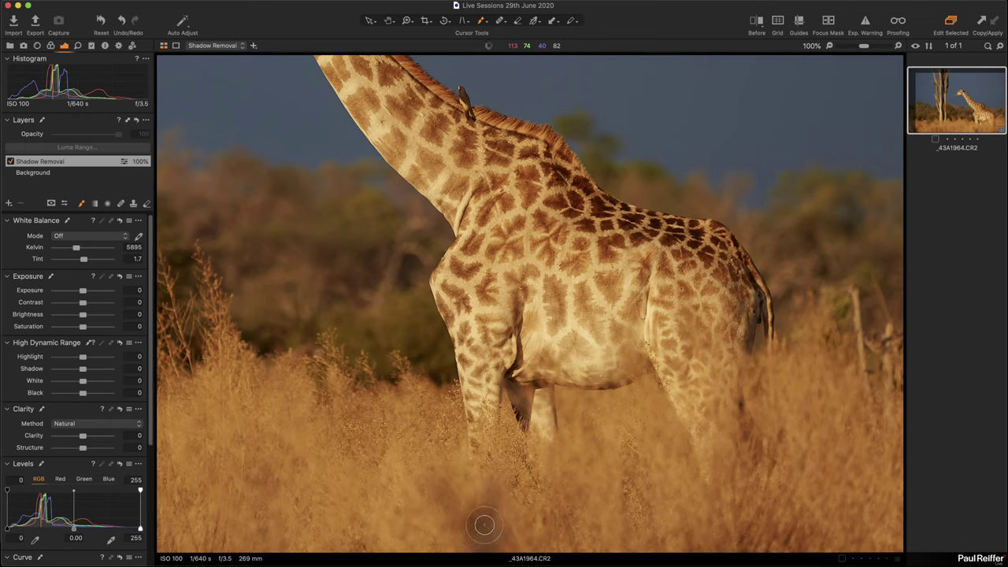
key(super+shift+z)
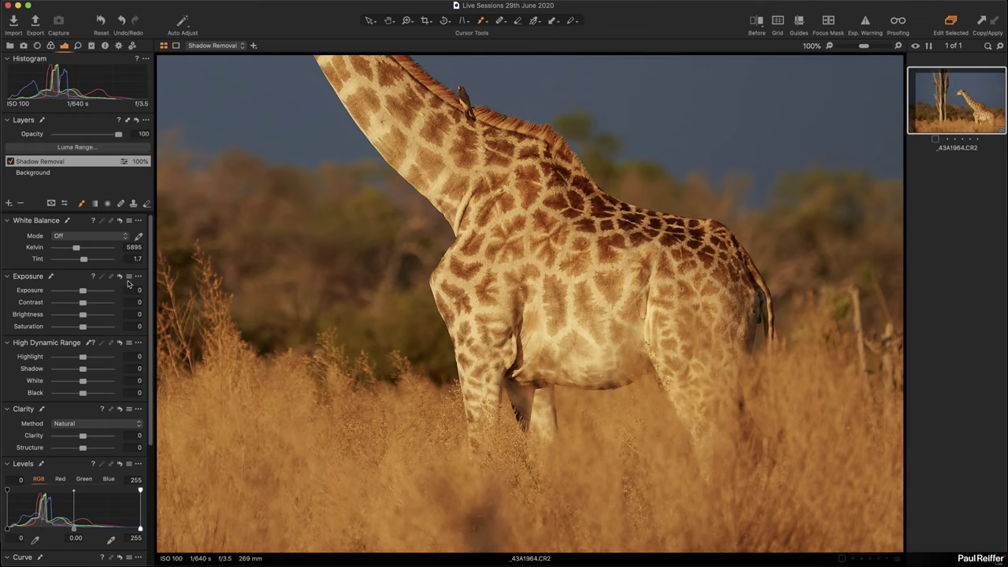
Try brightening the patch's sampled color in the Basic Color Editor with saturation 27.2 and lightness 32.
click(51, 46)
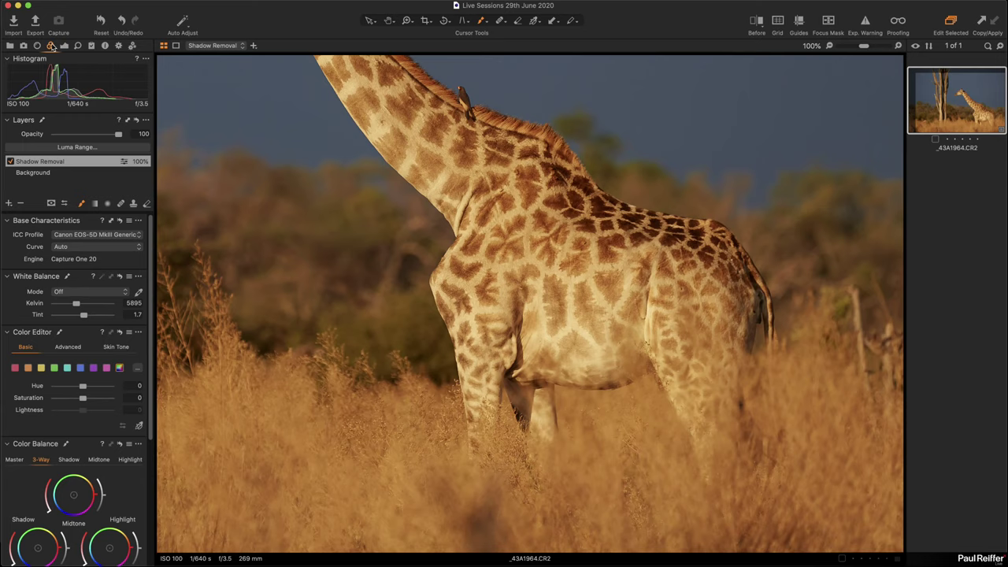
click(139, 427)
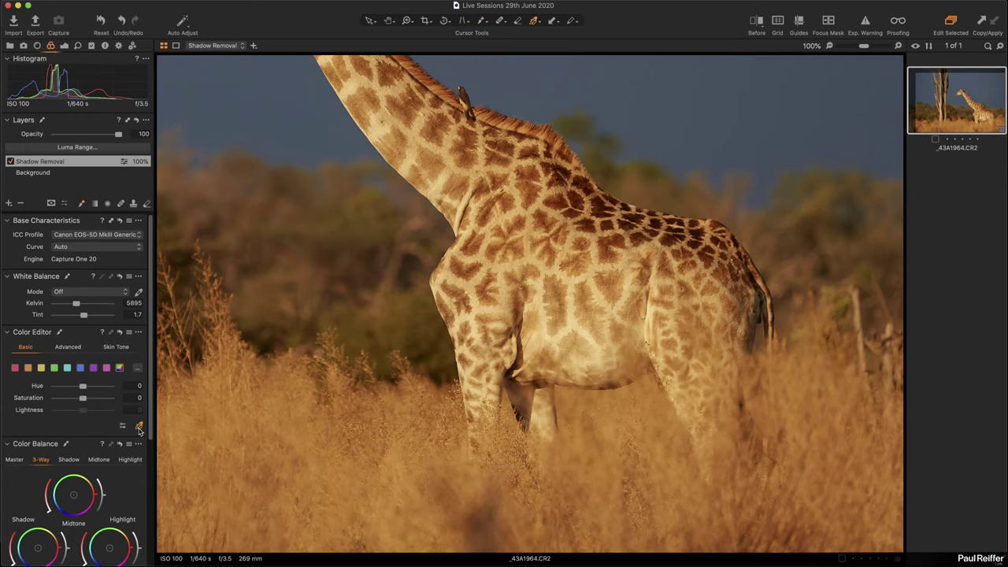
click(484, 523)
mouse_move(84, 401)
mouse_down()
mouse_move(100, 413)
mouse_move(96, 401)
mouse_up()
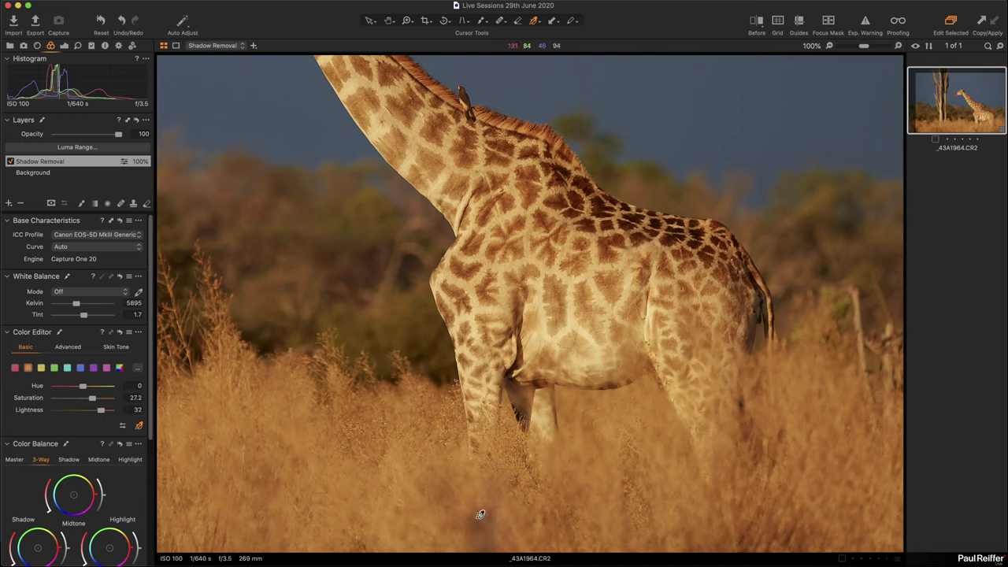
click(68, 347)
click(25, 346)
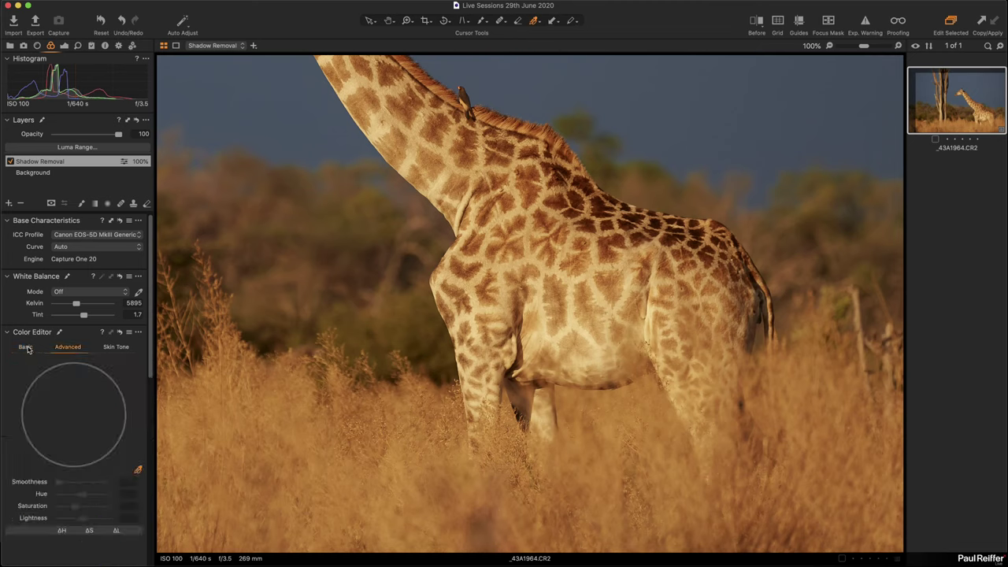
Sample the dark patch in the Advanced Color Editor, widen its hue range both ways, and set saturation 28 and lightness 41.
click(68, 347)
click(483, 517)
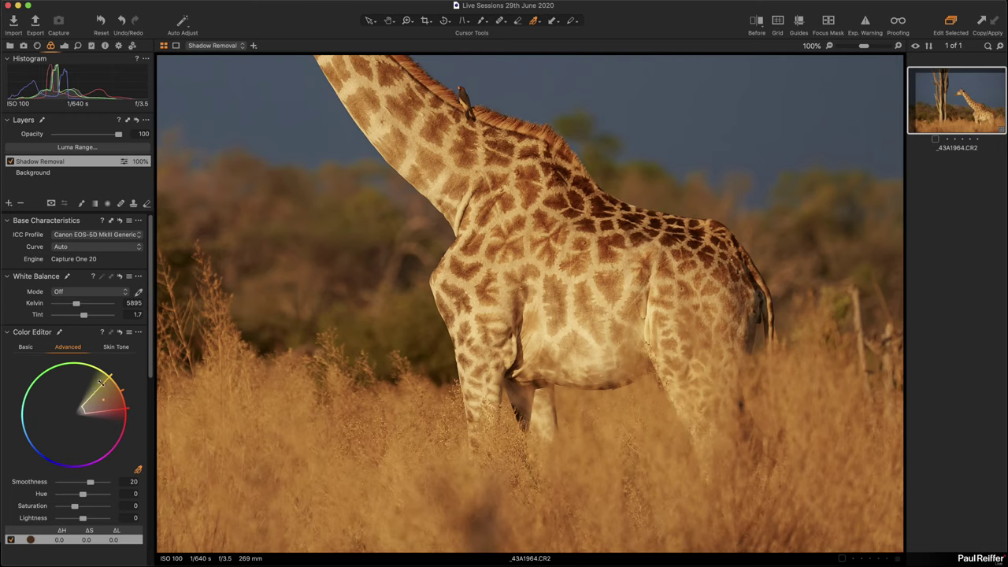
drag(103, 383, 85, 372)
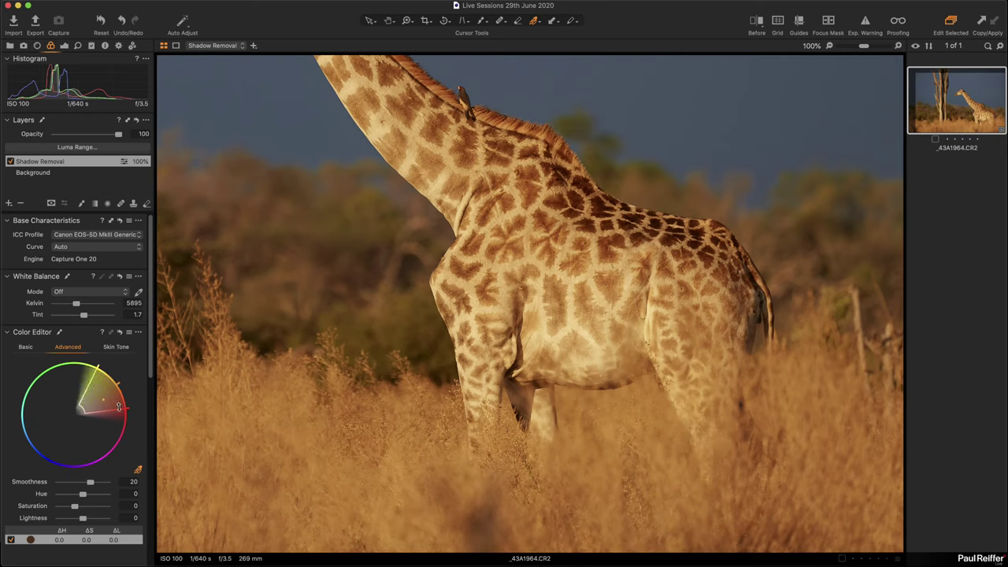
drag(119, 407, 118, 416)
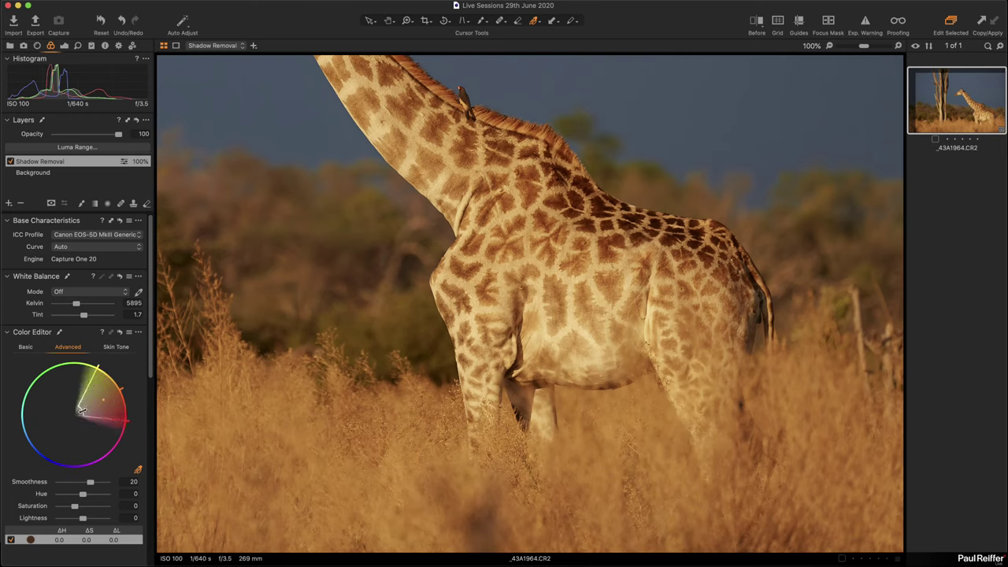
drag(75, 508, 93, 521)
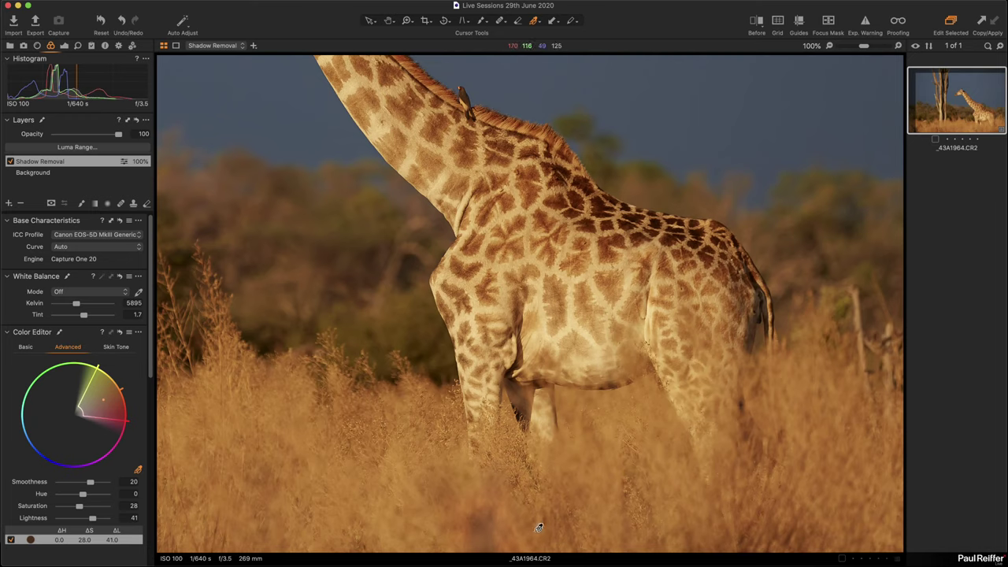
Inspect the Shadow Removal mask at 400% and erase its excess around the upper edges of the dark patch.
key(e)
key(z)
click(587, 538)
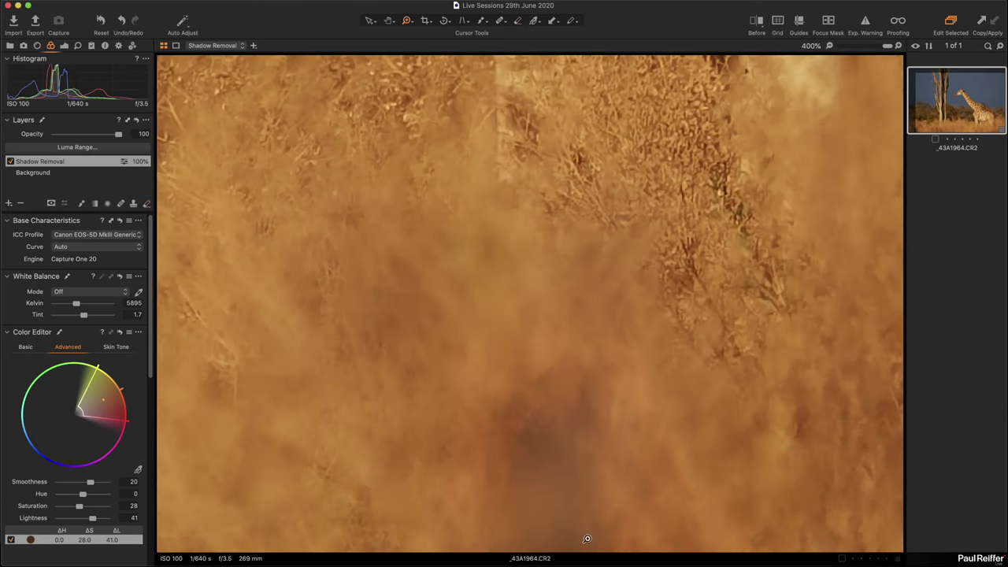
key(m)
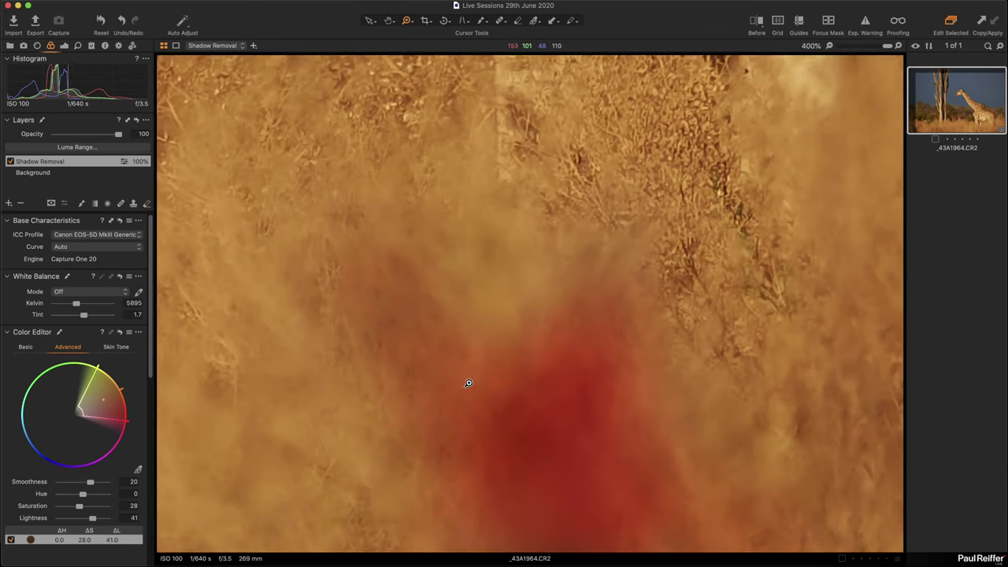
key(m)
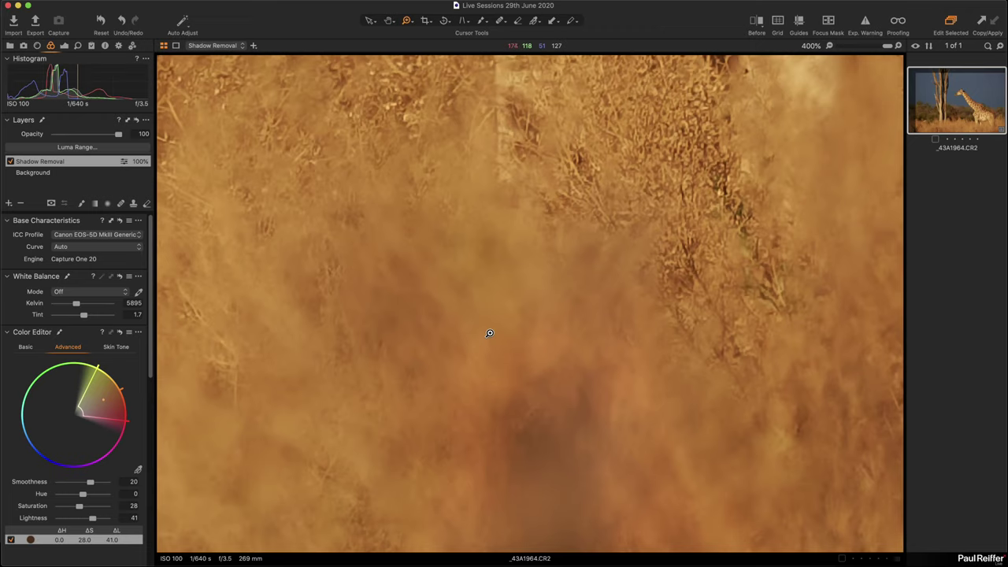
key(e)
right_click(507, 306)
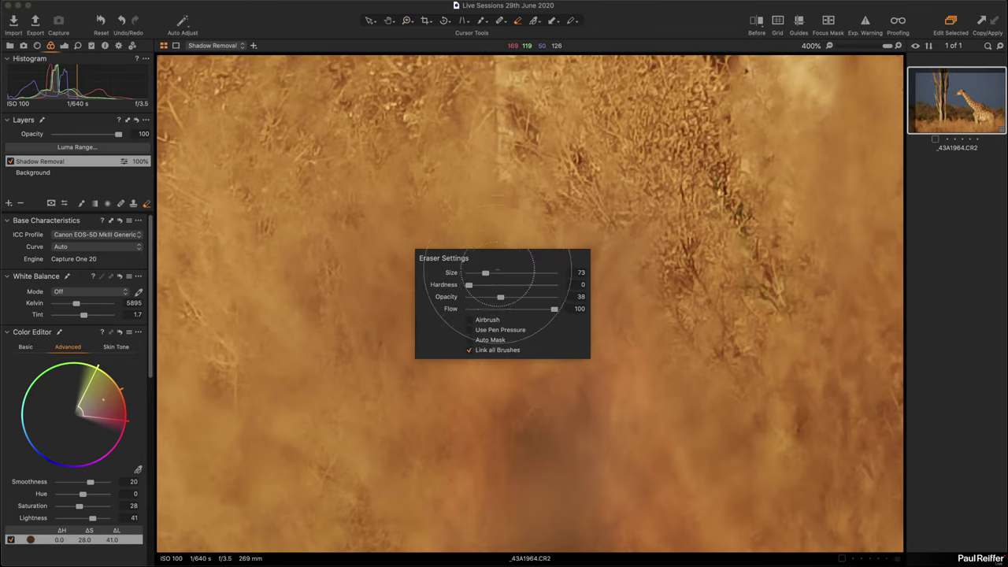
mouse_move(425, 190)
mouse_down()
mouse_move(444, 206)
mouse_move(437, 201)
mouse_up()
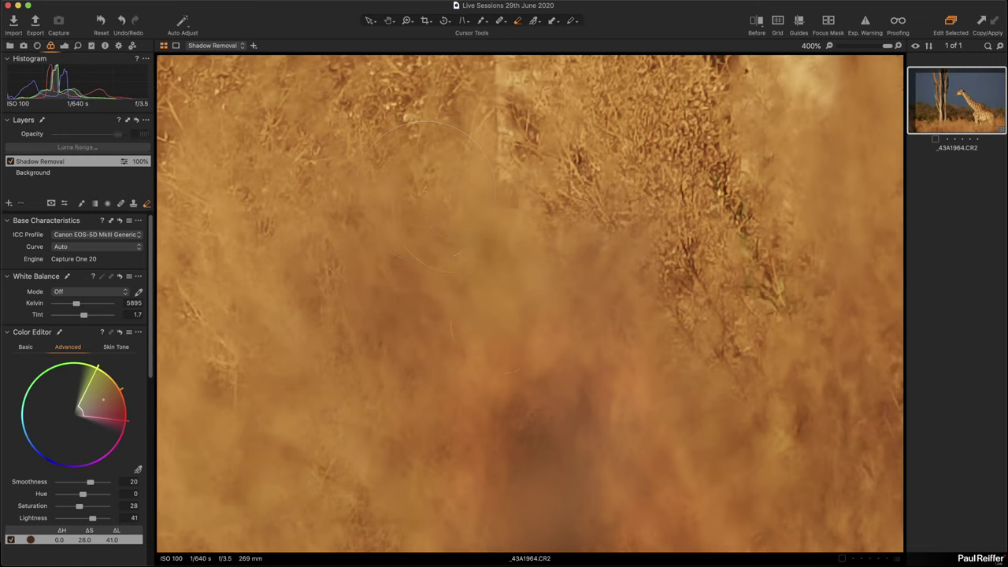
drag(579, 236, 531, 331)
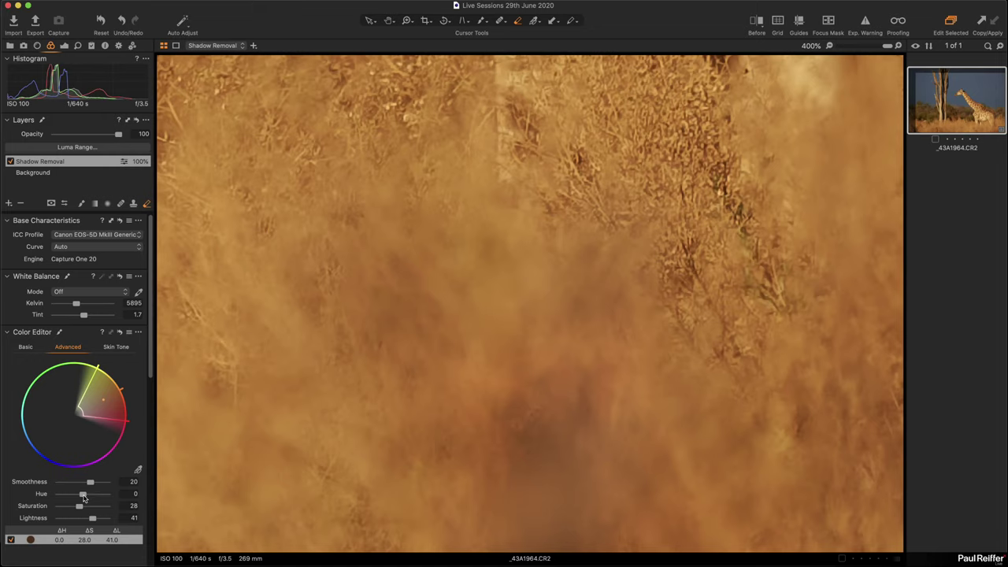
Refine the patch's color adjustment to hue 2.9, saturation 29.8 and lightness 48.9.
mouse_move(83, 496)
mouse_down()
mouse_move(107, 498)
mouse_move(55, 499)
mouse_move(111, 505)
mouse_move(86, 503)
mouse_up()
drag(90, 520, 79, 508)
key(z)
alt+click(513, 364)
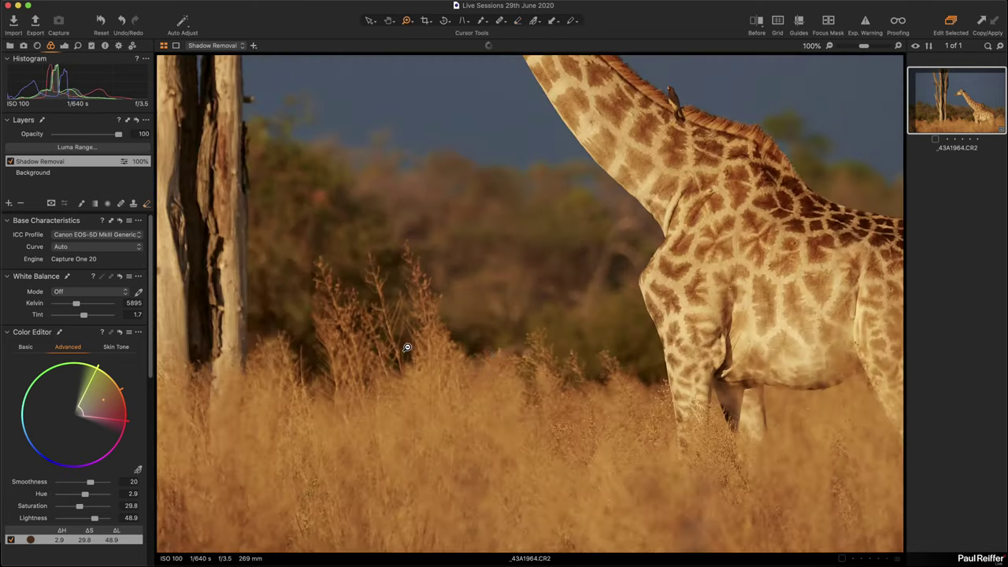
Compare the foreground grass with and without the Shadow Removal layer at 100%, after checking it from farther out.
alt+click(697, 461)
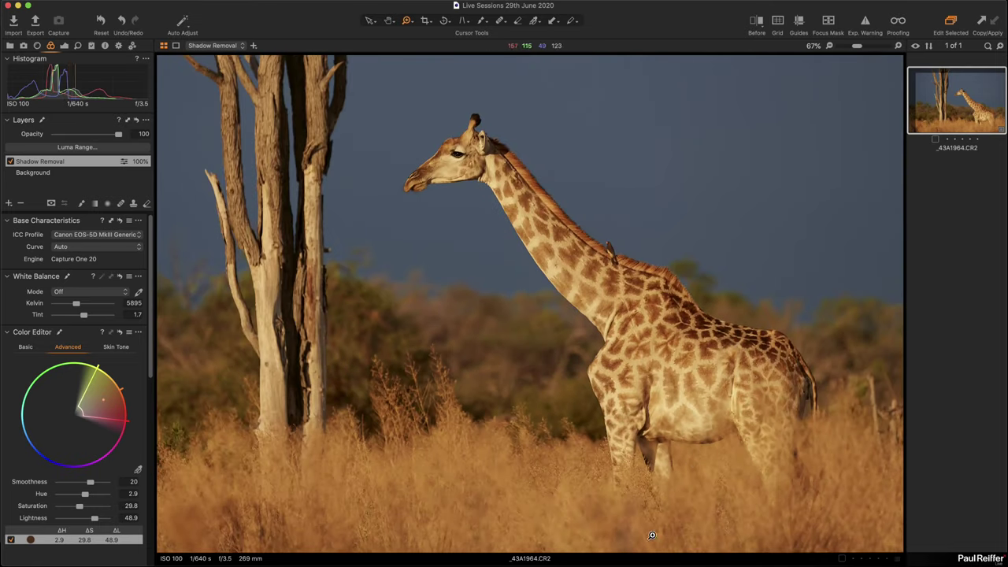
click(635, 539)
alt+click(596, 507)
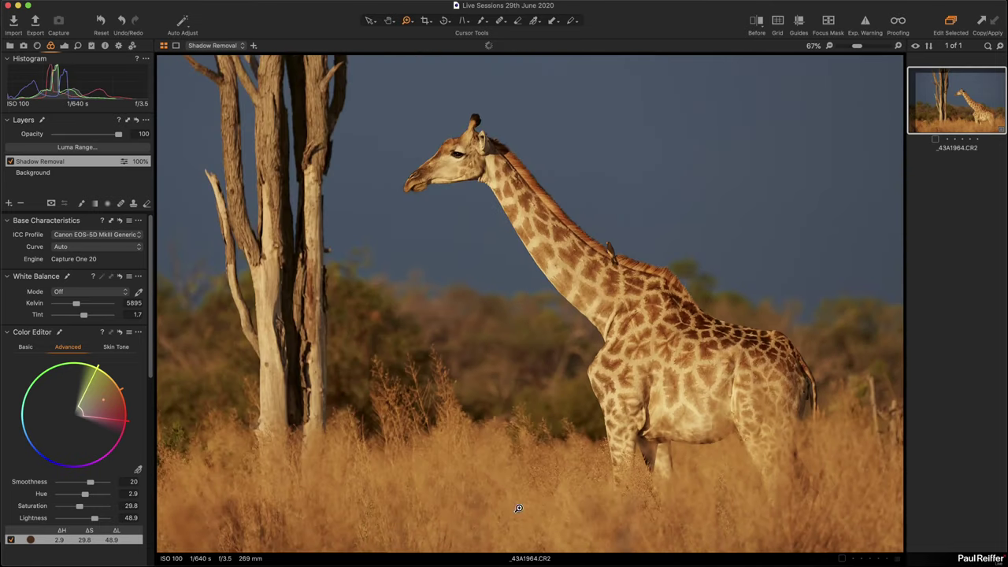
click(640, 526)
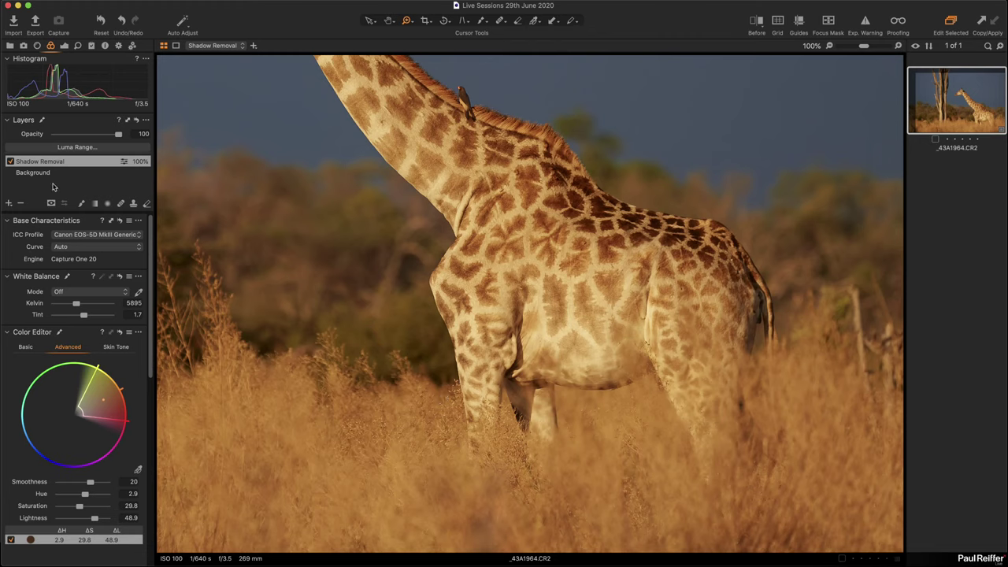
click(9, 162)
click(9, 161)
click(9, 161)
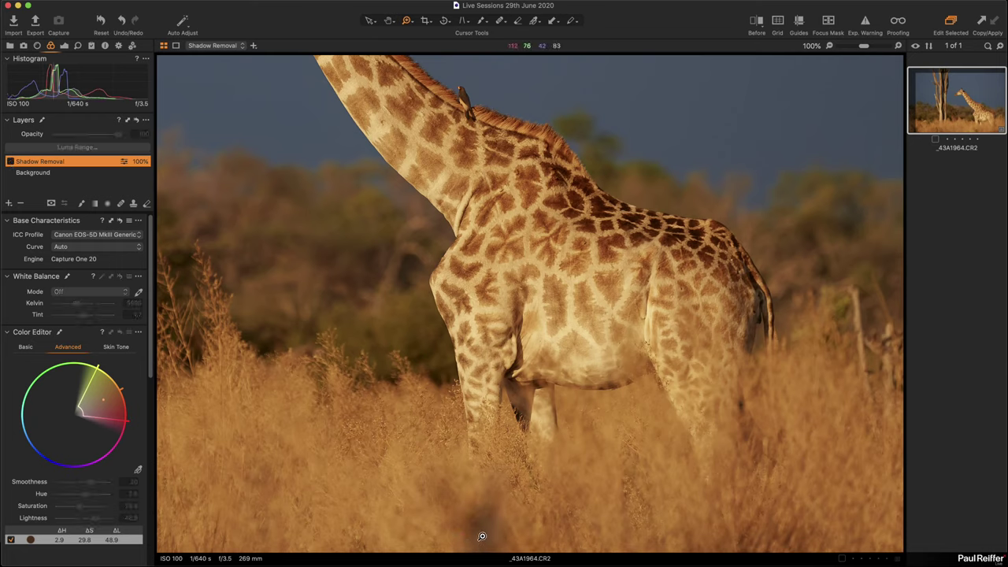
click(9, 161)
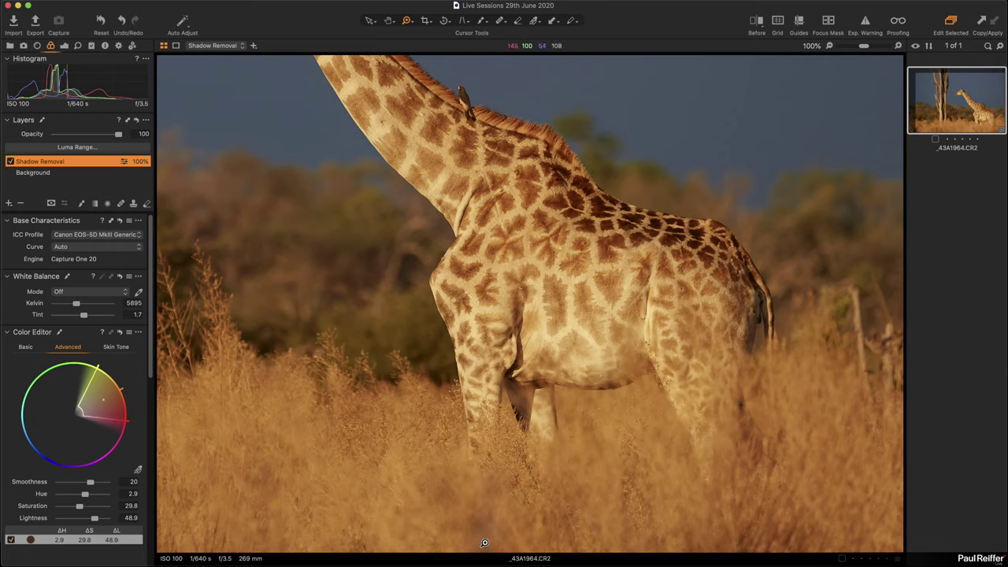
Erase part of the Shadow Removal mask along the patch at the photo's lower edge.
key(b)
key(e)
mouse_move(484, 512)
mouse_down()
mouse_move(512, 523)
mouse_move(475, 506)
mouse_move(452, 551)
mouse_up()
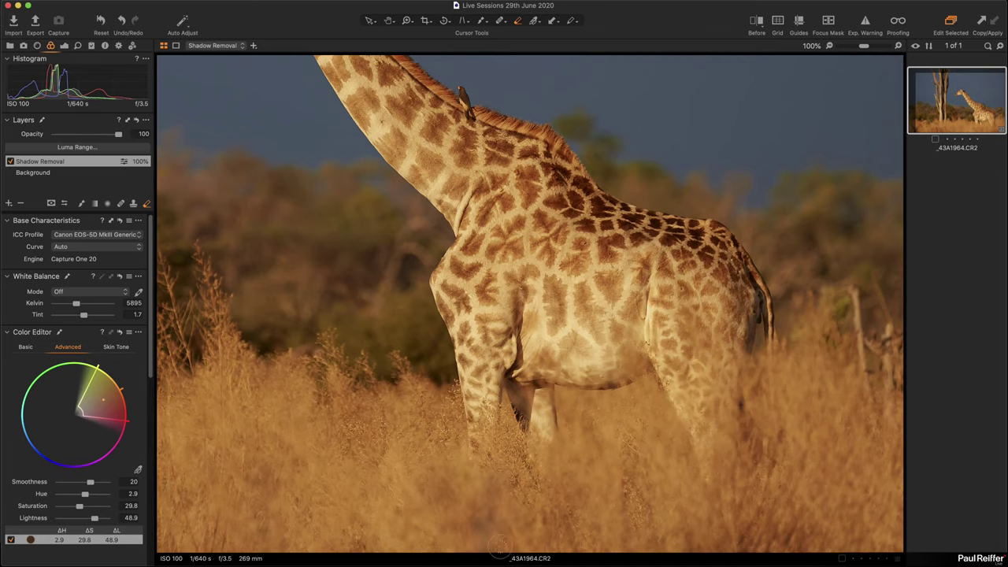
Examine the edited giraffe photo at several magnifications, checking the whole frame, the tree trunks and the giraffe's head and neck.
key(z)
key(super+0)
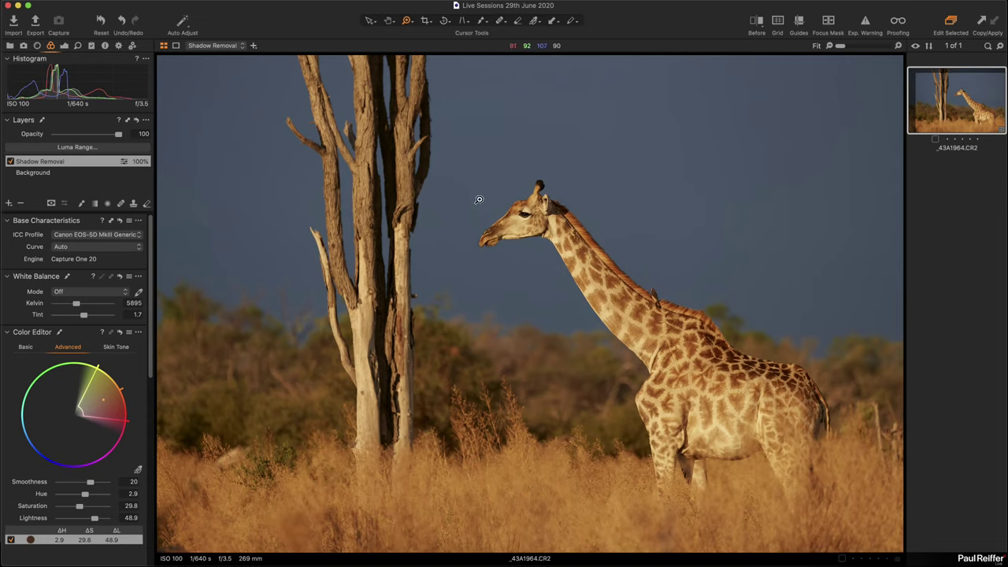
click(354, 187)
click(408, 226)
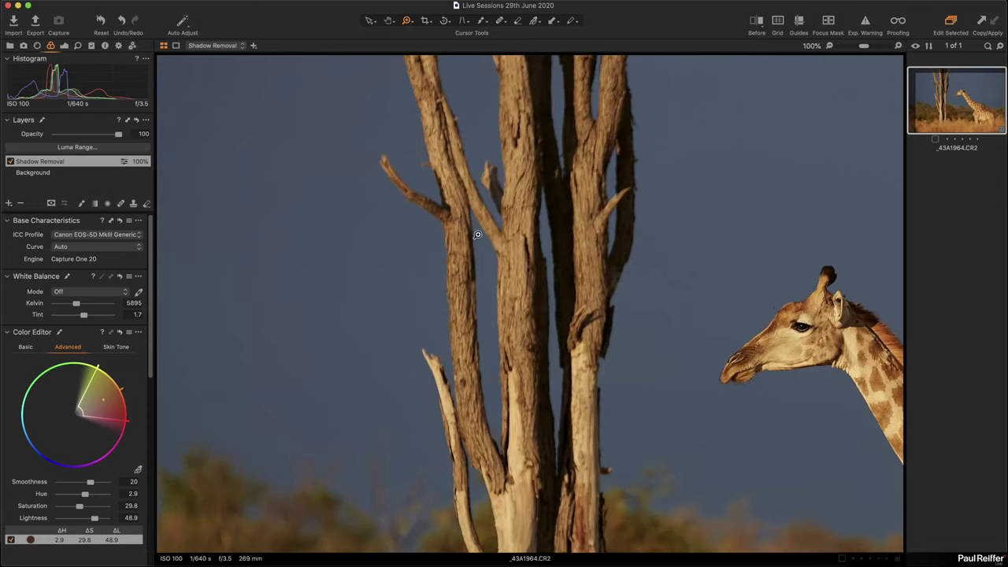
click(519, 281)
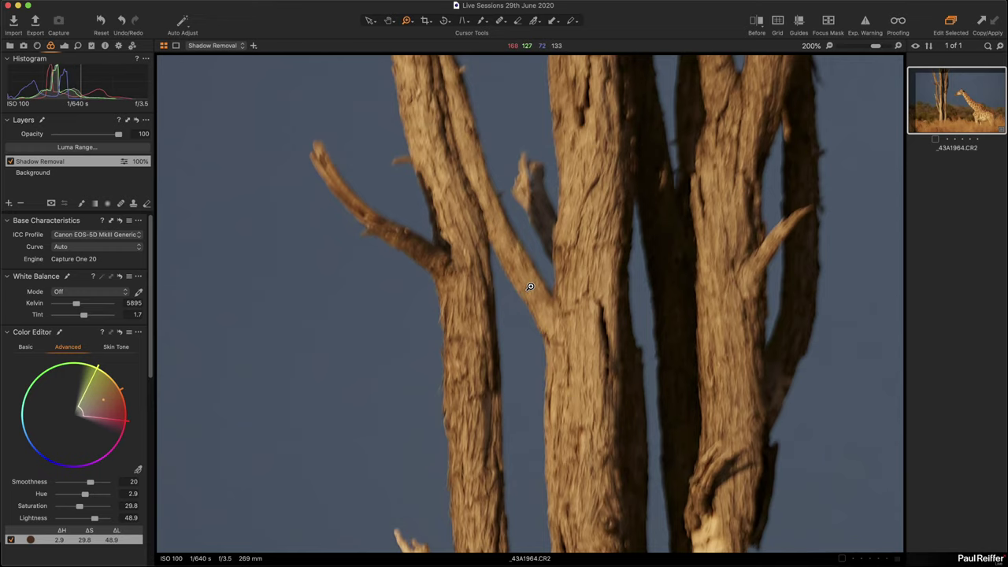
key(h)
click(622, 315)
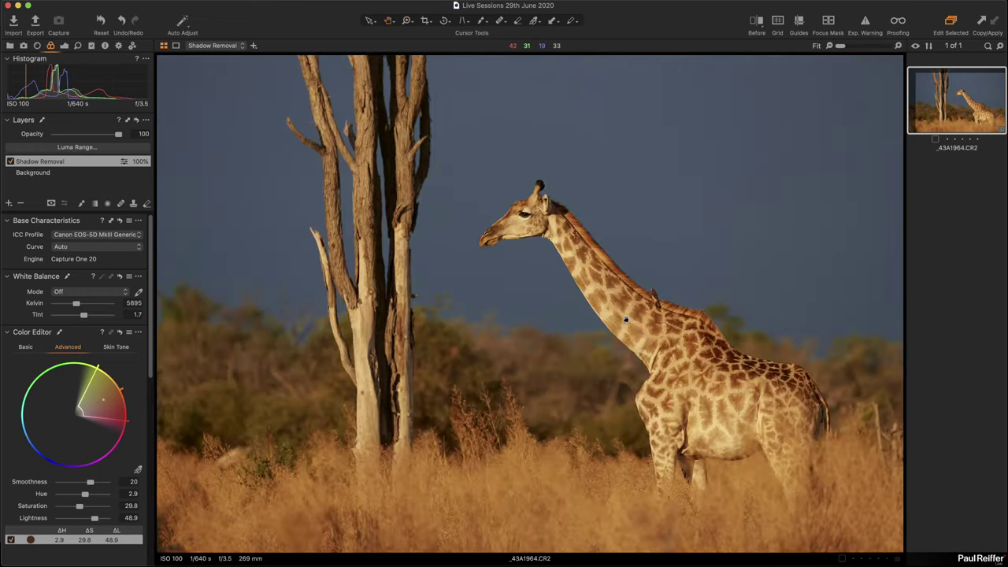
click(598, 295)
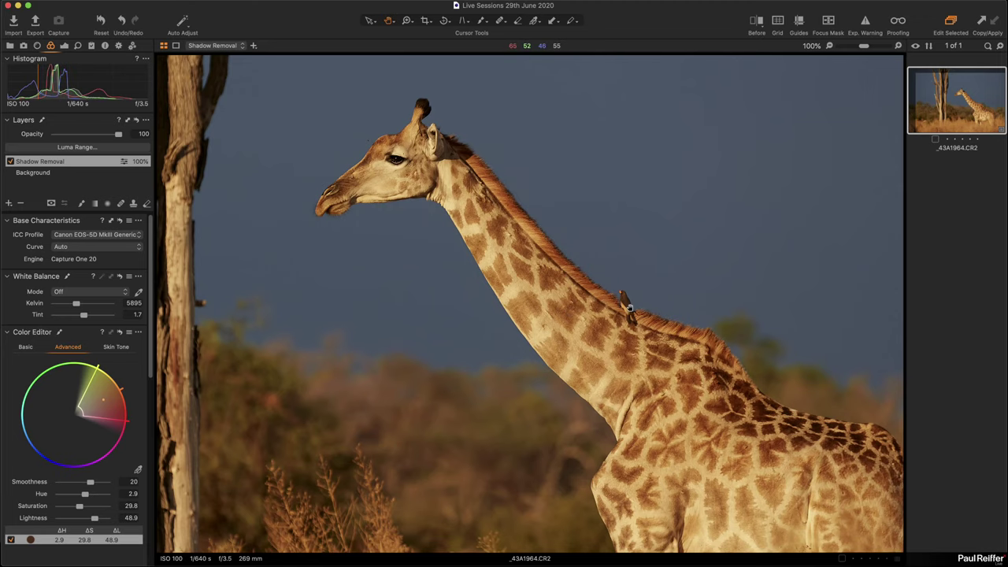
scroll(628, 307, up, 2)
scroll(622, 275, down, 5)
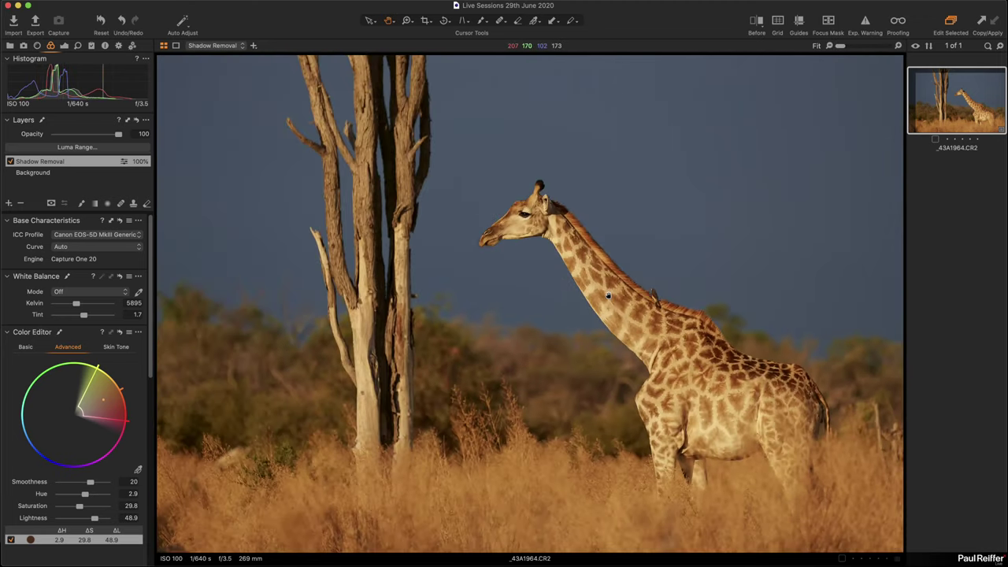
Create a new variant of the giraffe photo for comparison, then reselect the edited first variant.
right_click(948, 118)
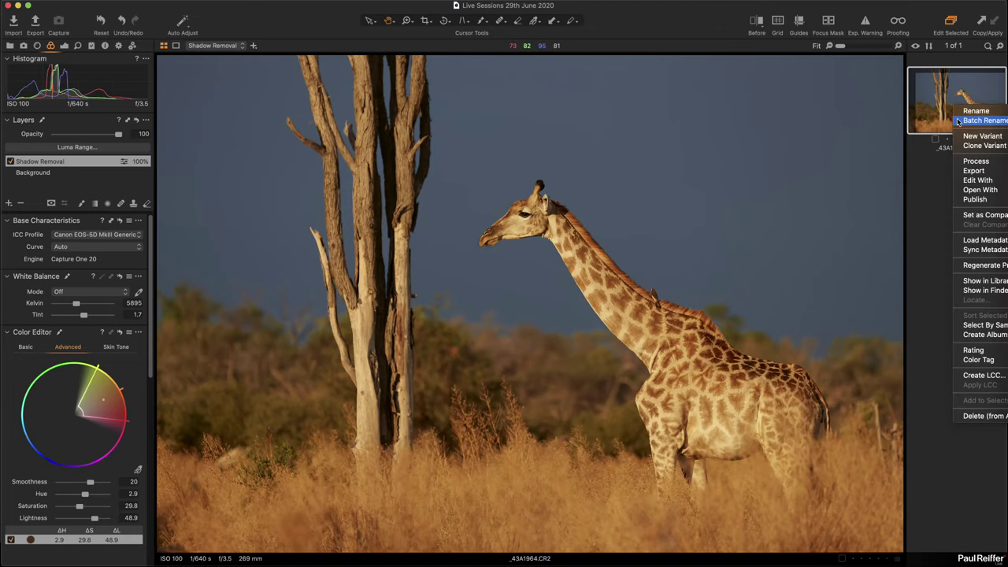
click(972, 138)
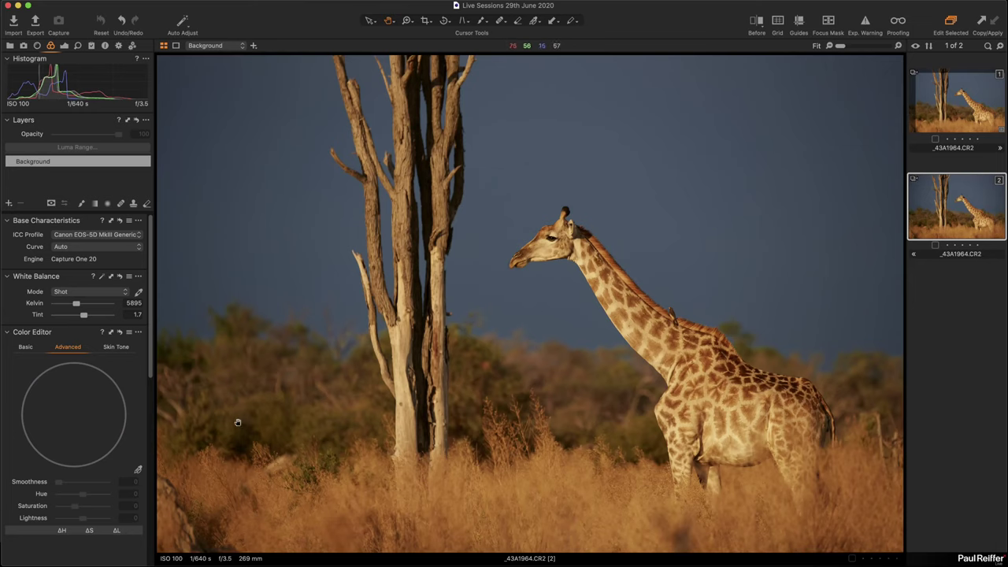
click(949, 98)
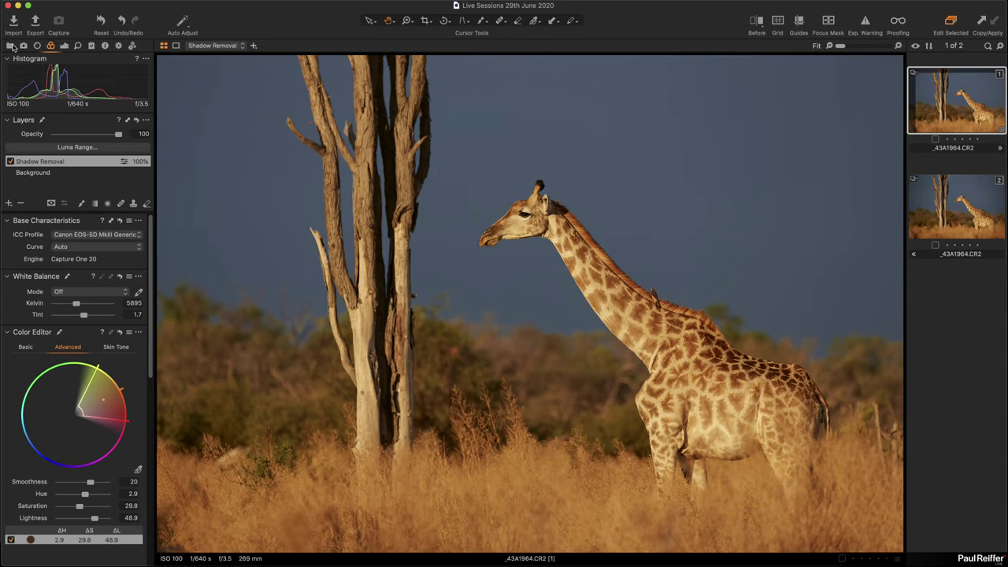
Open the beach photo JLK02250.RAF from its user collection and enable Diffraction Correction, checking the house at 100%.
click(11, 45)
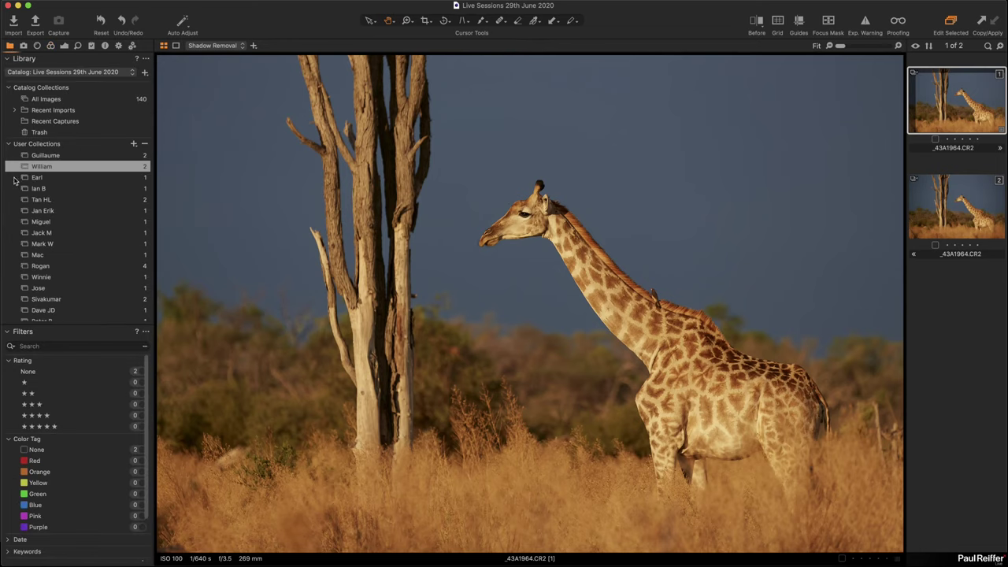
click(38, 179)
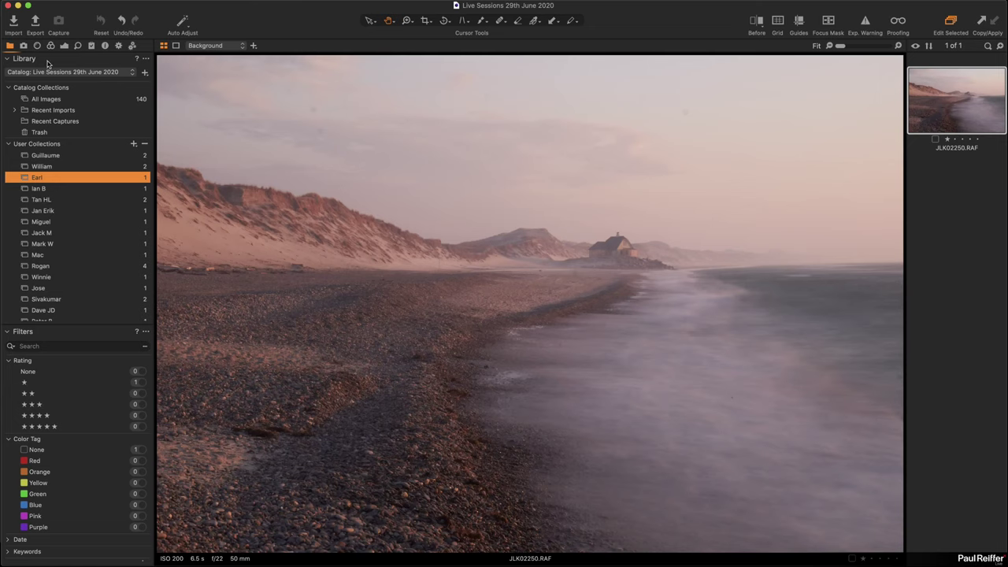
click(64, 46)
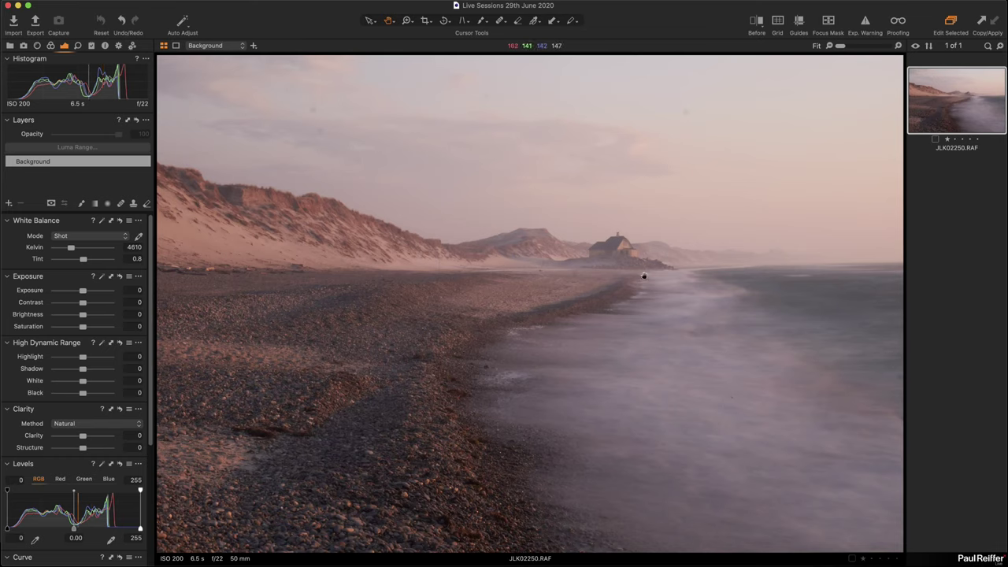
click(37, 45)
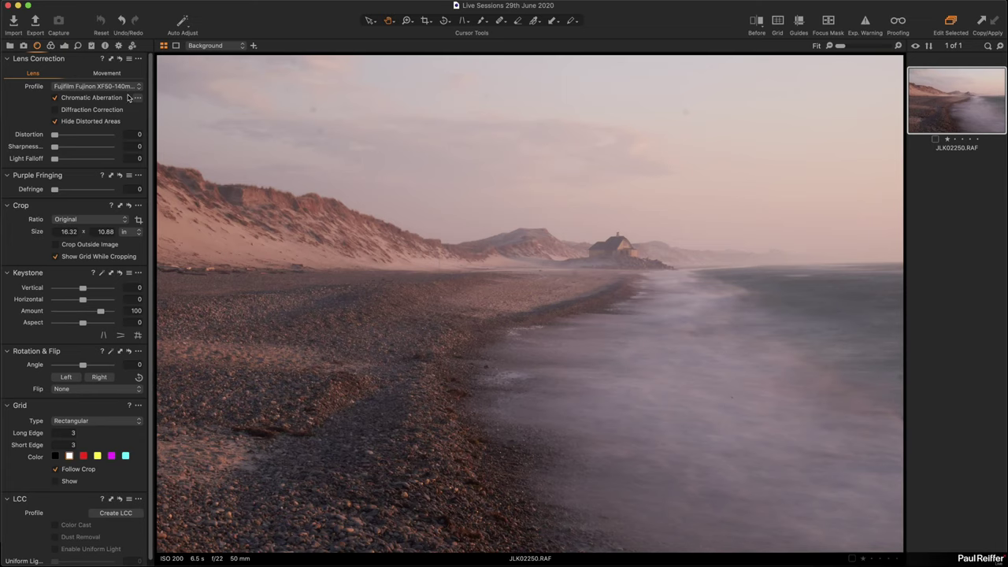
click(82, 114)
click(609, 269)
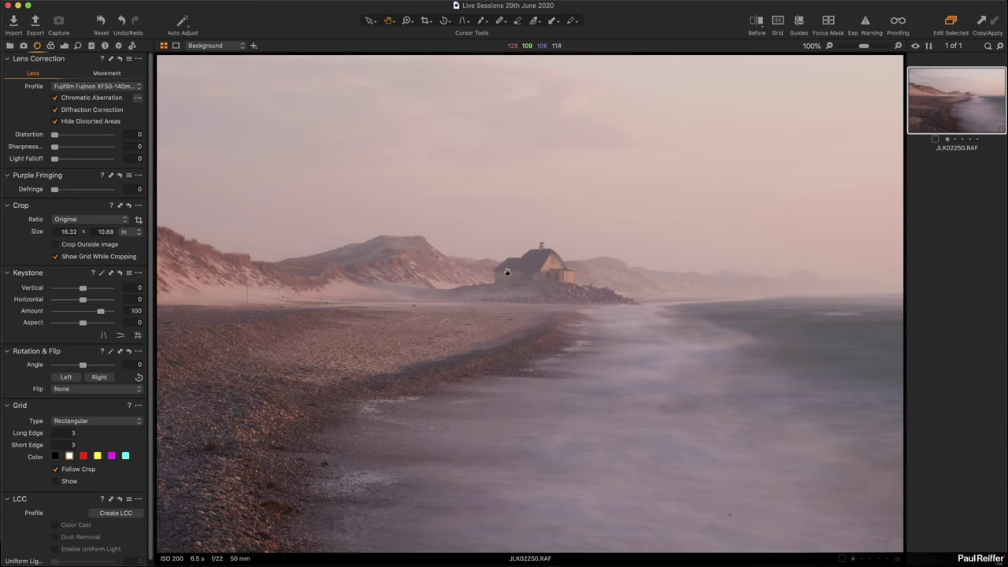
click(514, 328)
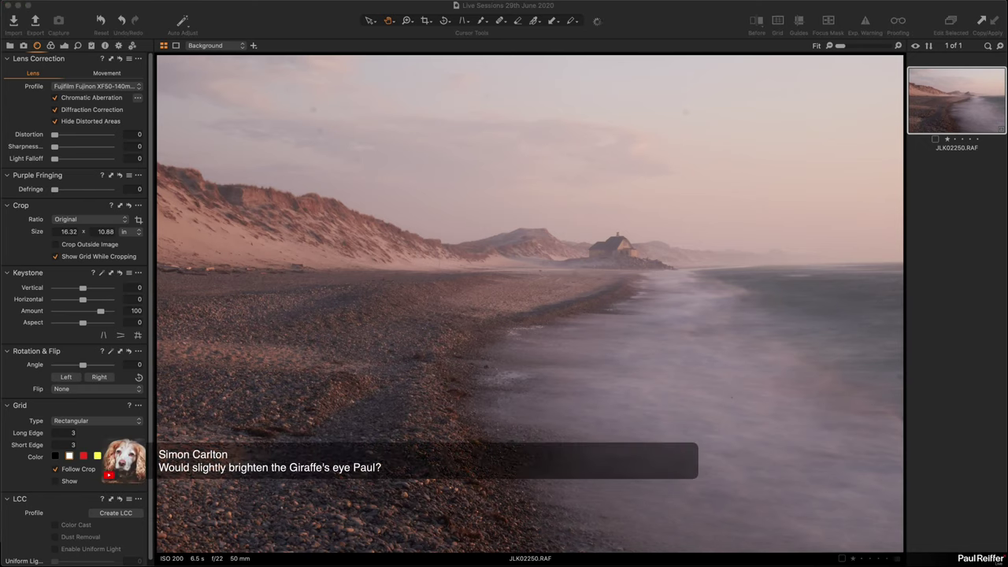
Return to the giraffe collection's first variant and enlarge the giraffe's head to about 353%.
click(9, 46)
click(47, 166)
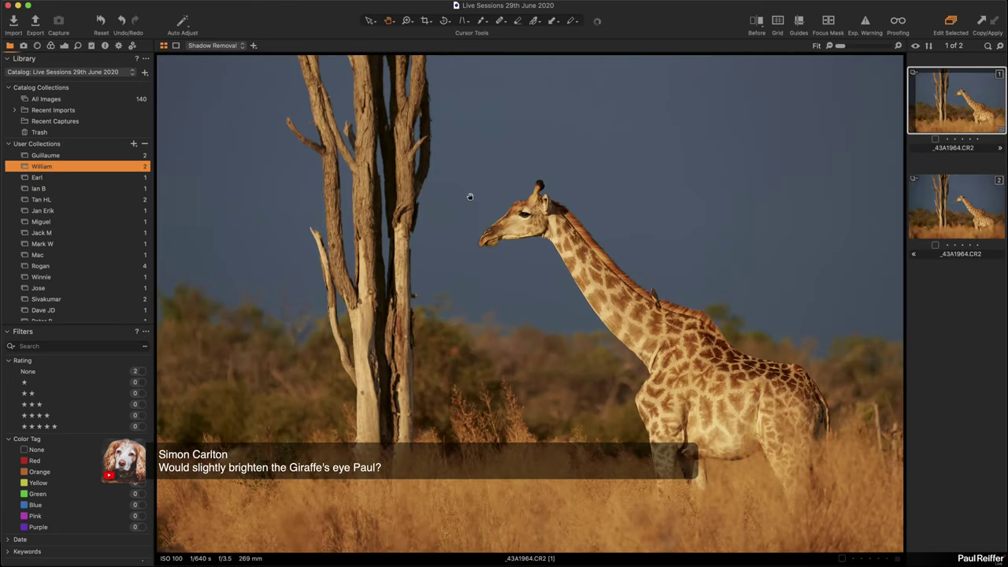
key(z)
drag(581, 263, 581, 262)
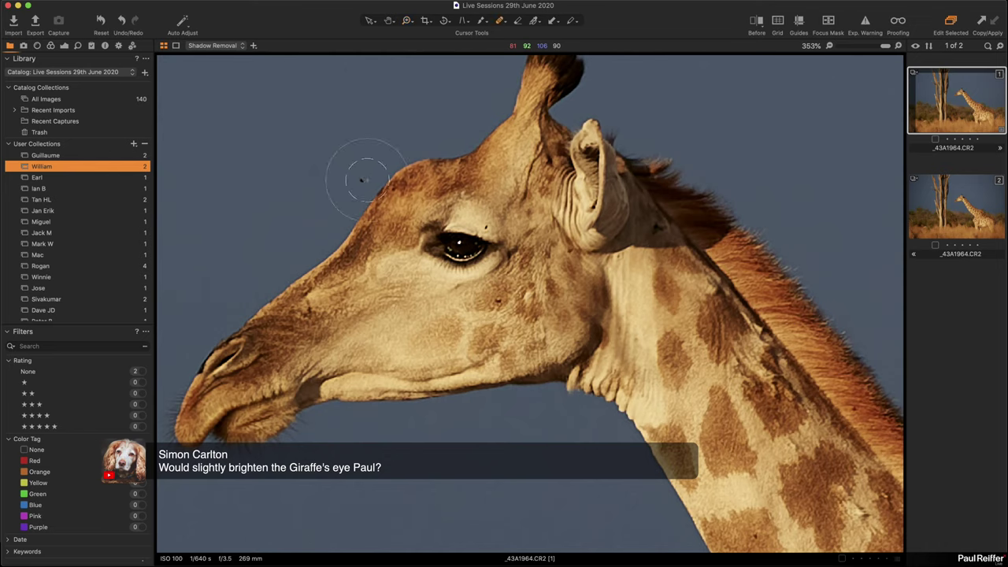
Heal the small dark speck in the sky beside the giraffe's forehead, using a smaller heal brush at higher opacity.
click(65, 46)
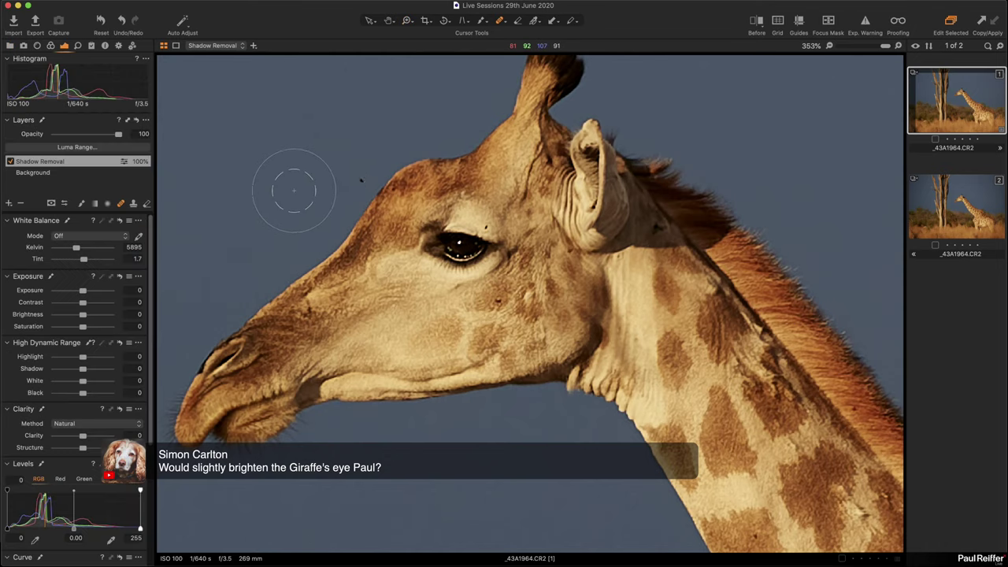
right_click(324, 195)
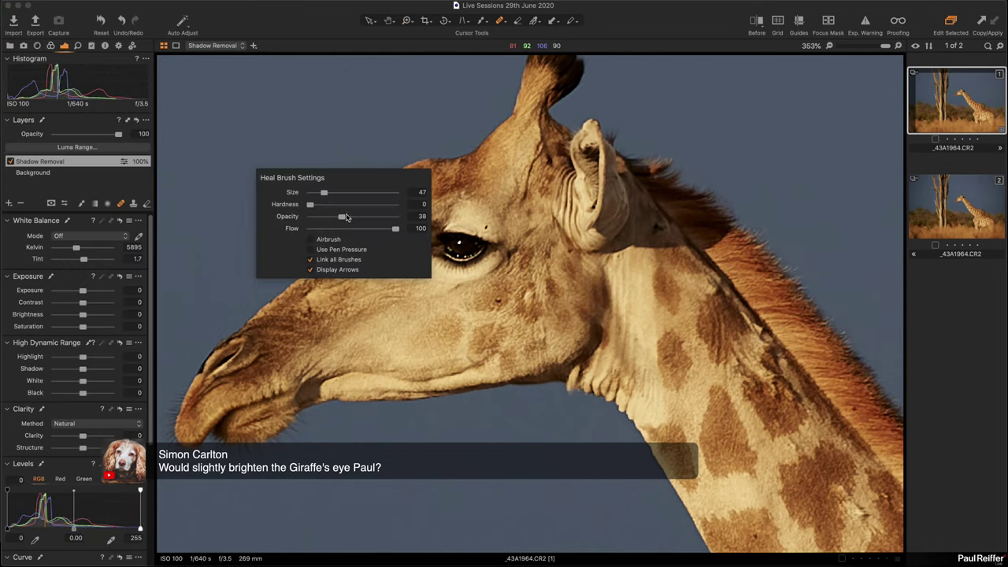
drag(346, 217, 397, 217)
drag(324, 192, 319, 192)
click(361, 178)
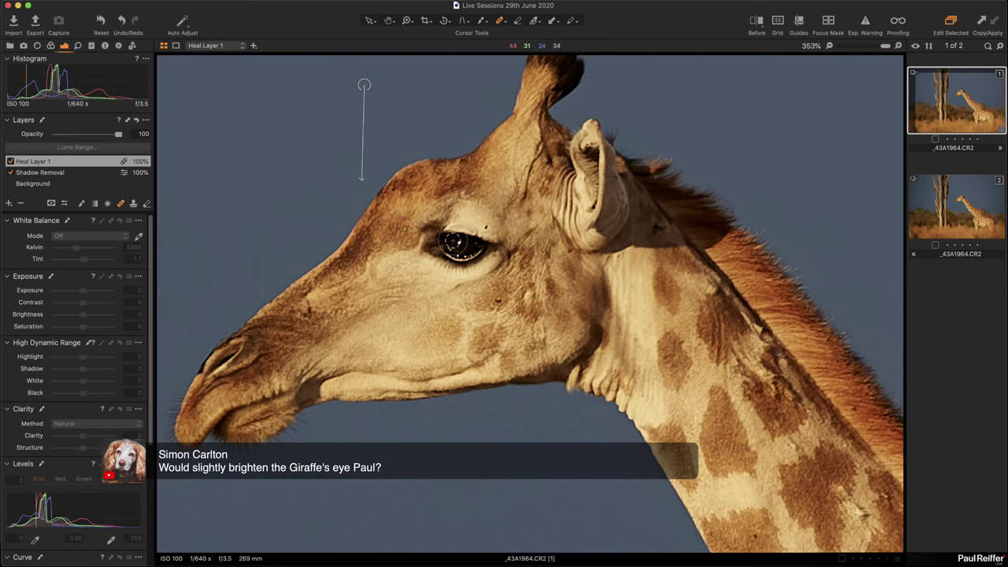
Add an adjustment layer named Eye and brush its mask over the giraffe's eye.
click(9, 203)
double_click(41, 162)
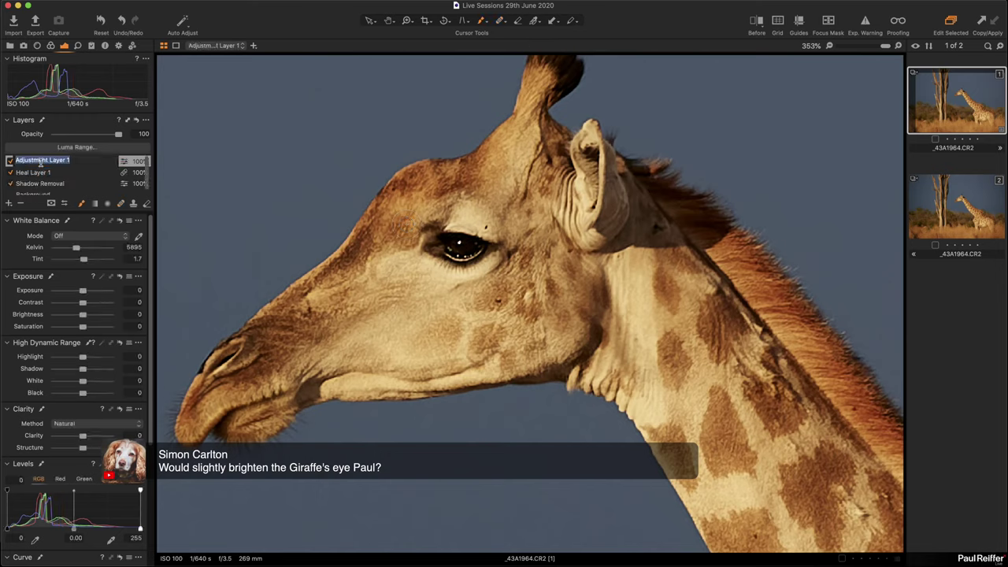
text(Eye)
key(Return)
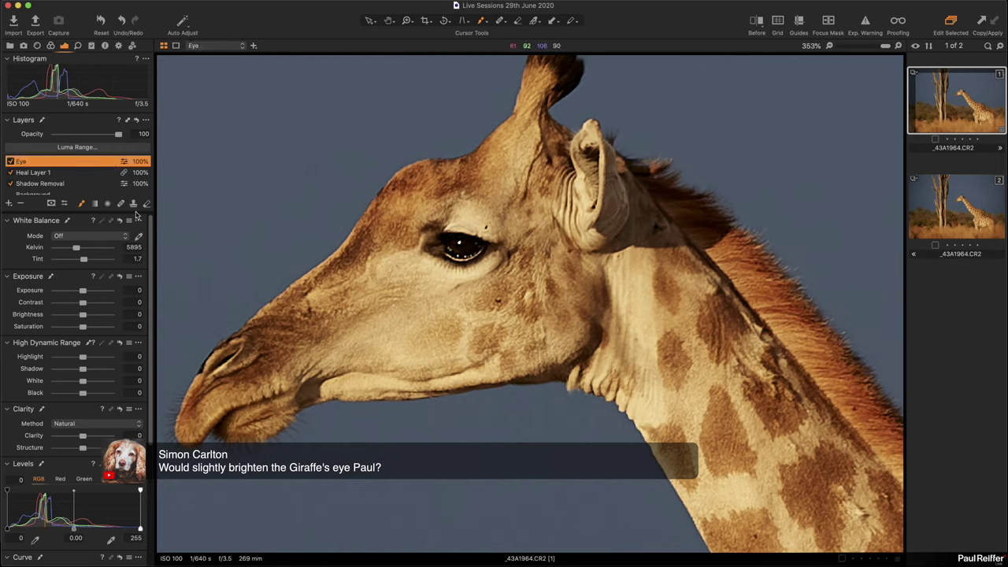
click(80, 204)
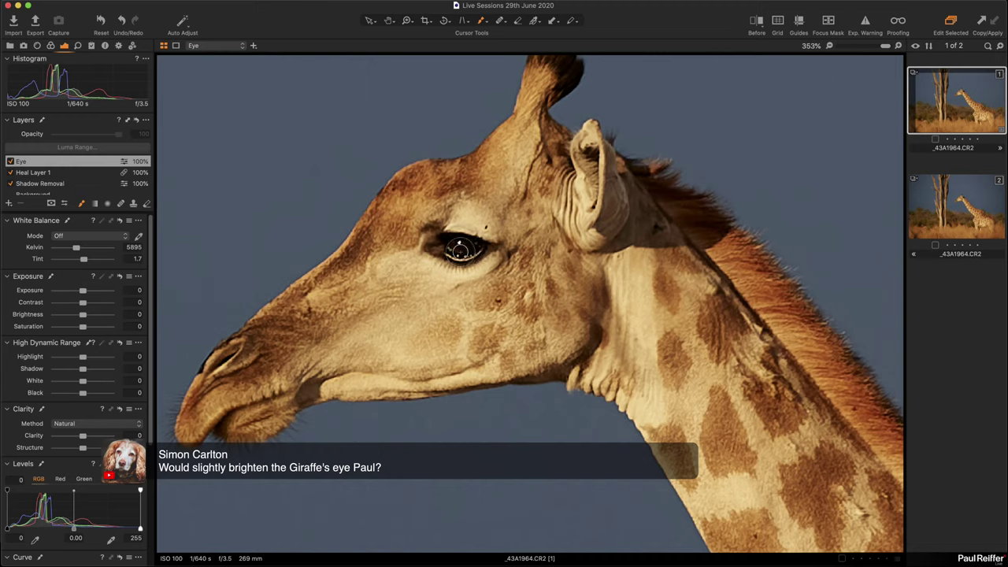
mouse_move(444, 237)
mouse_down()
mouse_move(474, 243)
mouse_move(430, 244)
mouse_move(491, 246)
mouse_move(448, 251)
mouse_up()
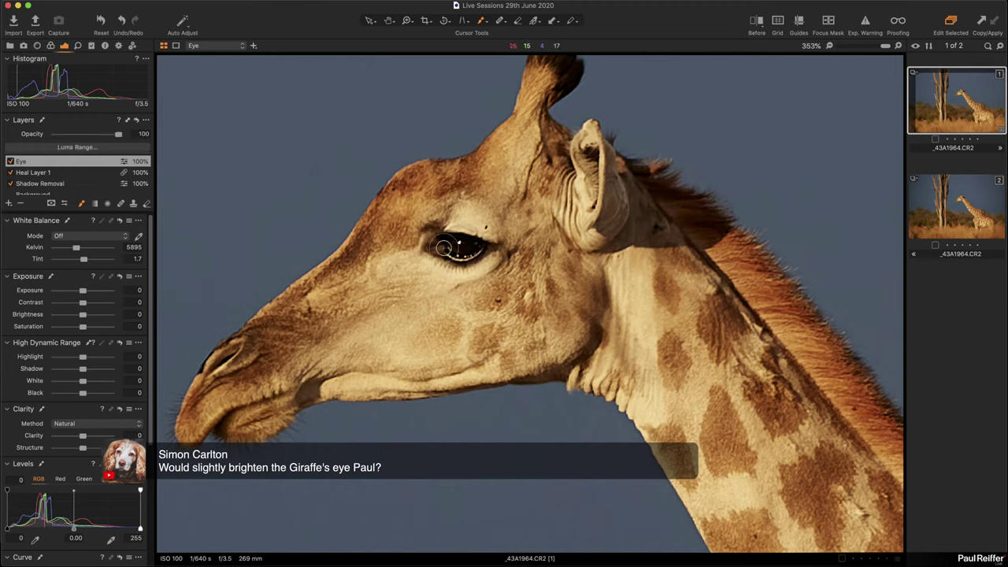
Restrict the Eye layer's mask to the darker tones with a Luma Range, using the mask display as a guide.
click(76, 147)
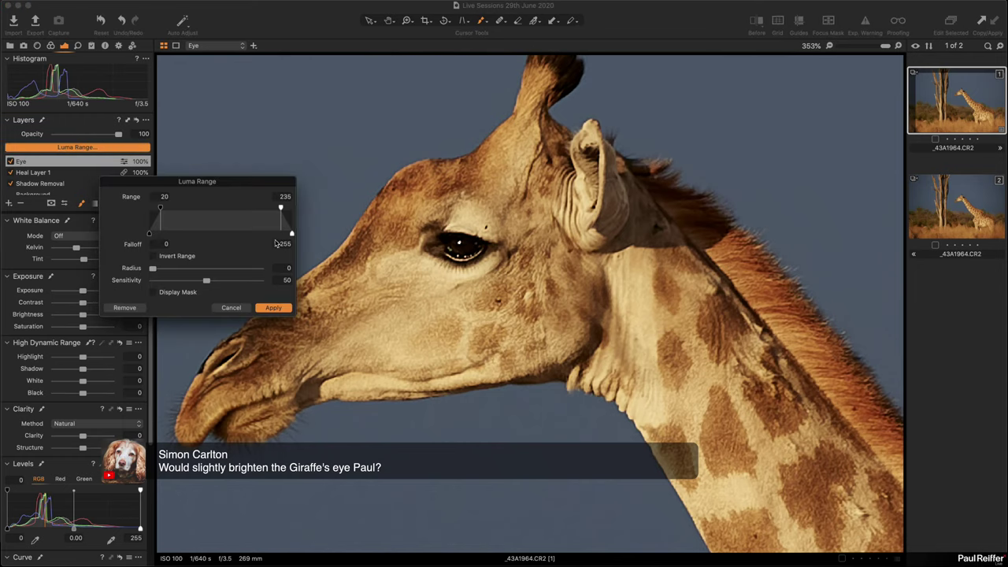
click(172, 293)
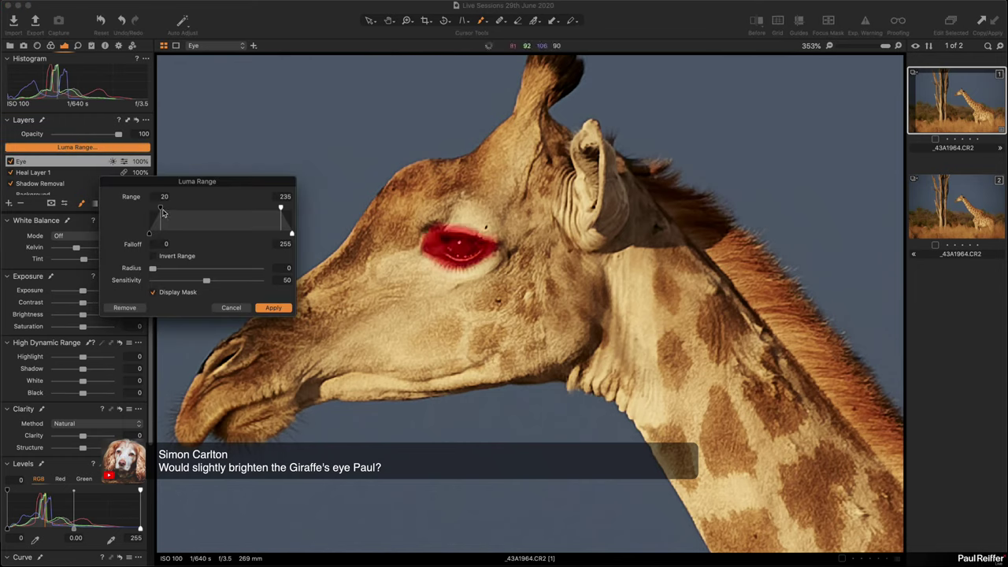
drag(160, 208, 135, 211)
drag(280, 211, 205, 236)
click(282, 309)
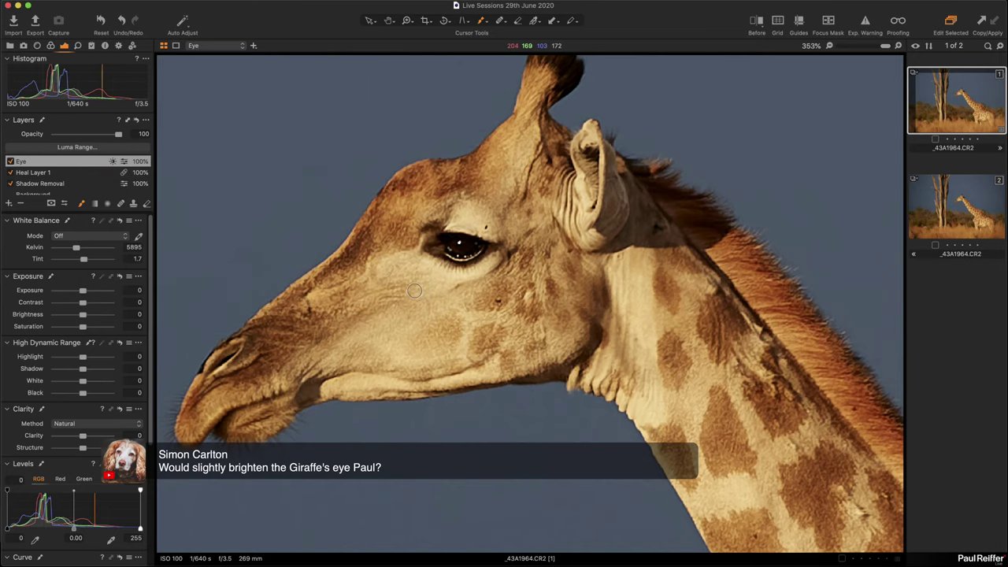
Brighten the giraffe's eye by setting the Eye layer's exposure to 1.12, and check it in the full photo.
drag(82, 291, 92, 290)
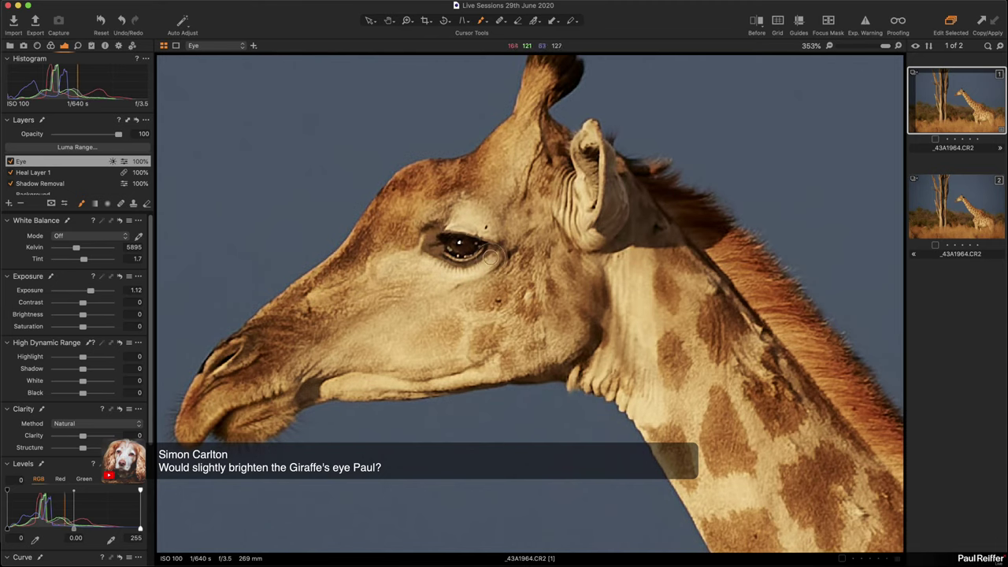
alt+click(537, 244)
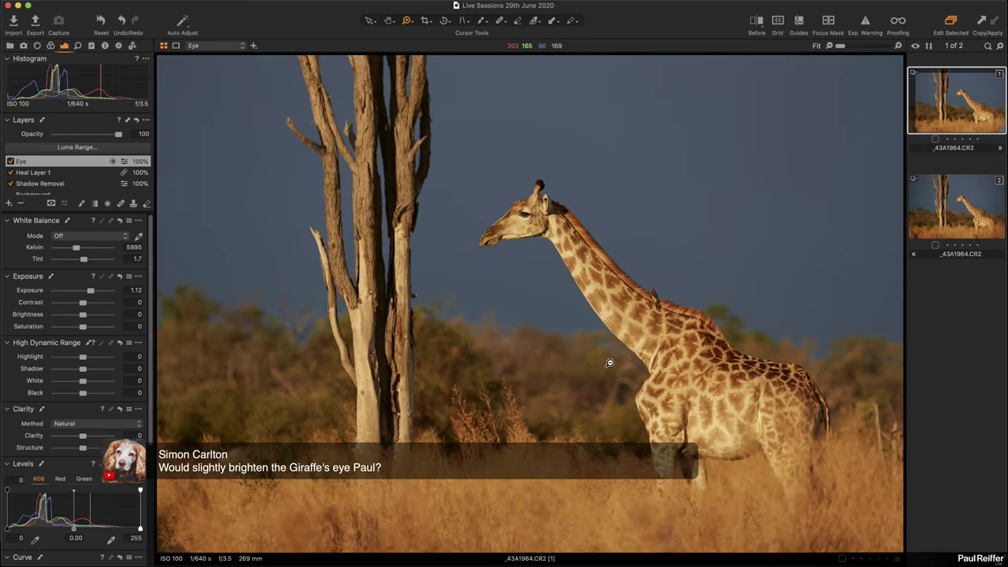
alt+click(607, 362)
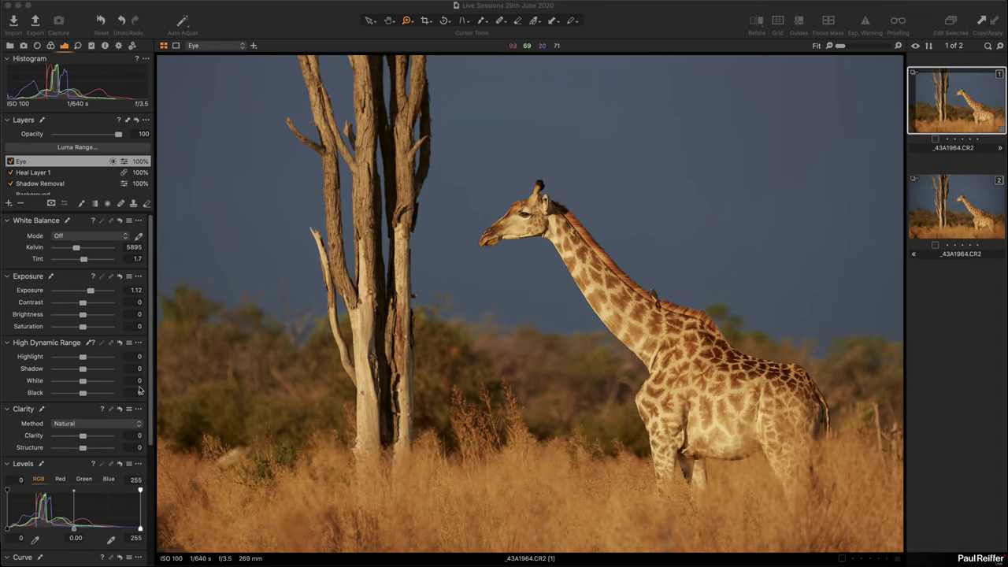
Compare the giraffe's eye with the Eye layer switched off and on, in the full photo and close up.
click(10, 161)
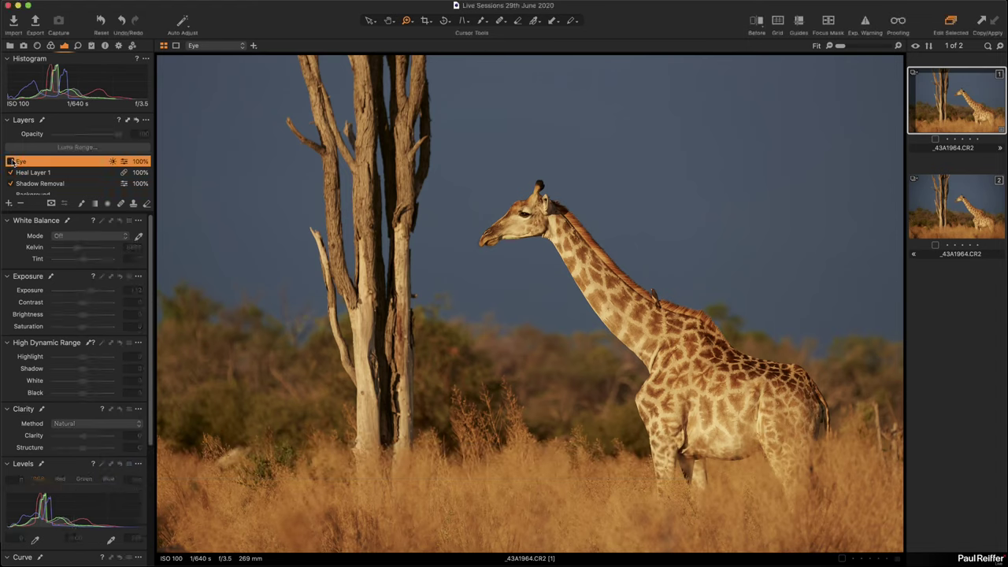
click(10, 161)
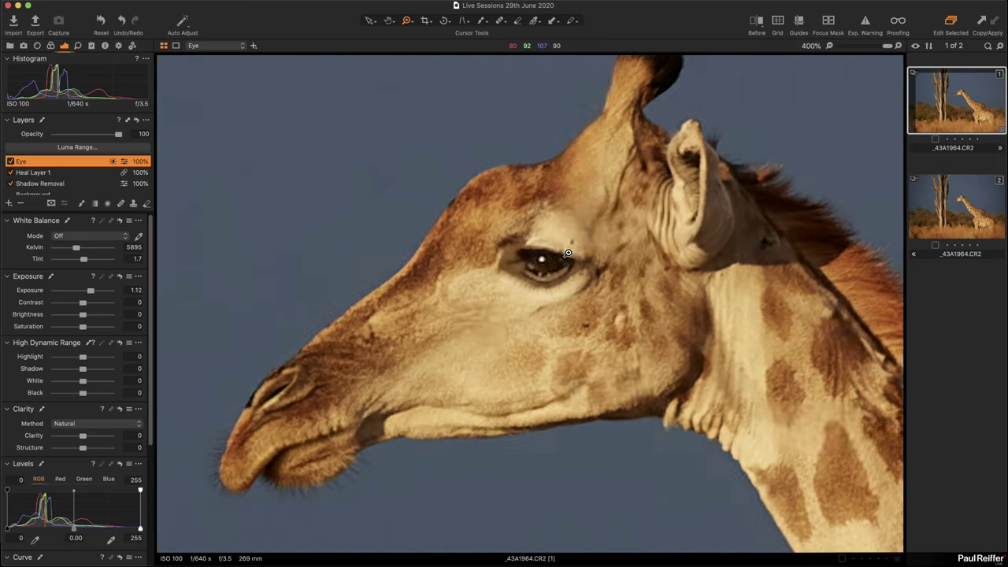
click(521, 217)
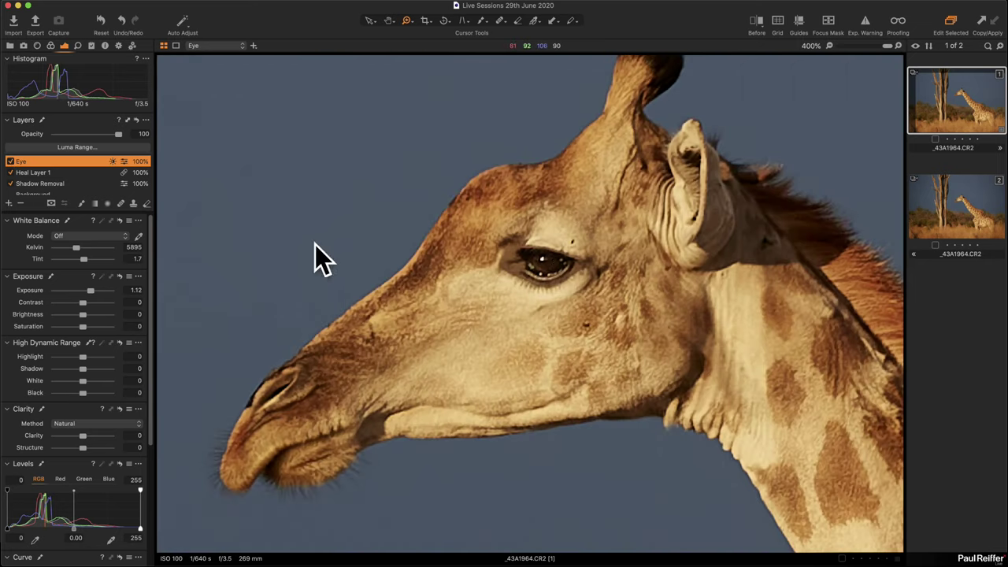
click(10, 161)
click(10, 161)
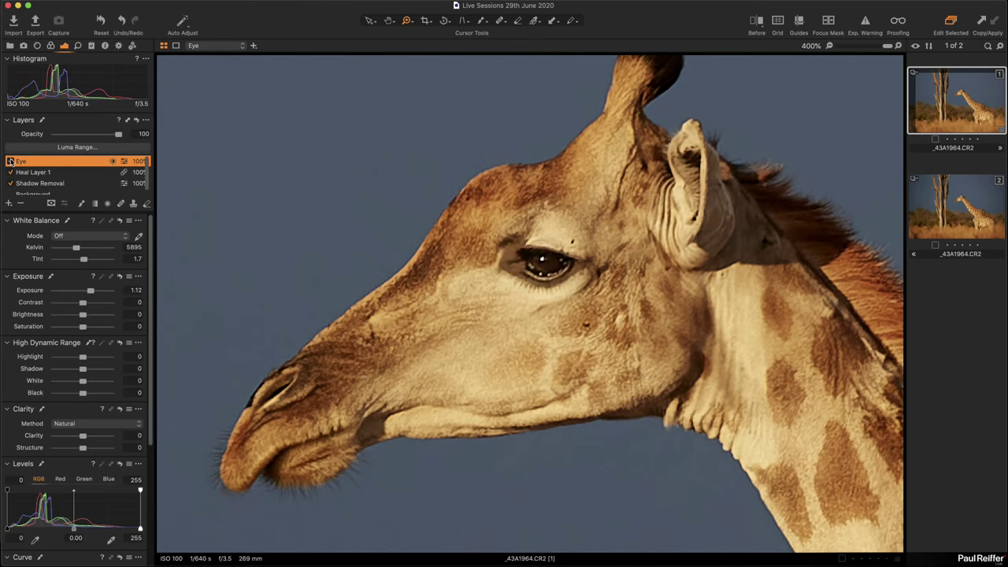
click(11, 160)
key(super+minus)
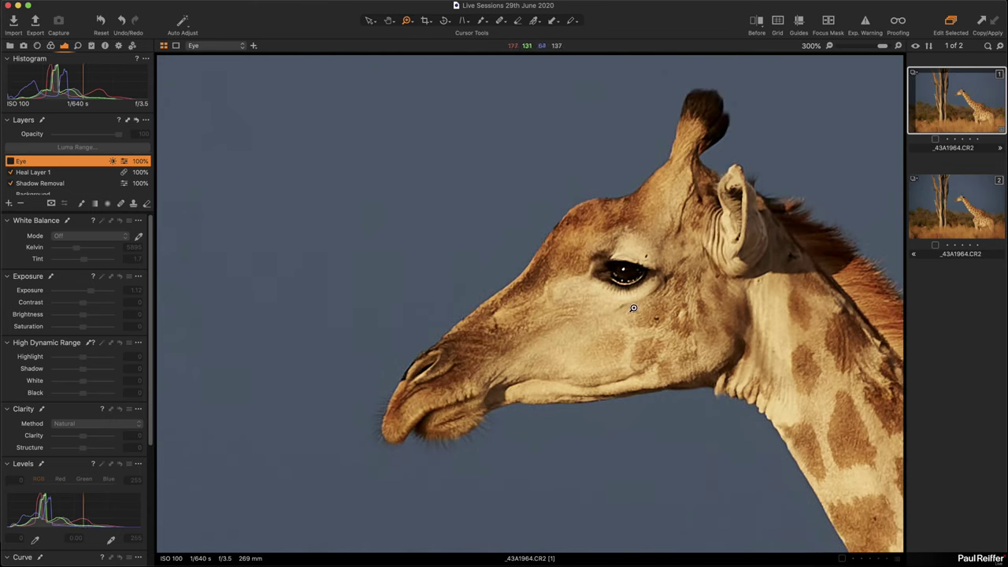
click(10, 160)
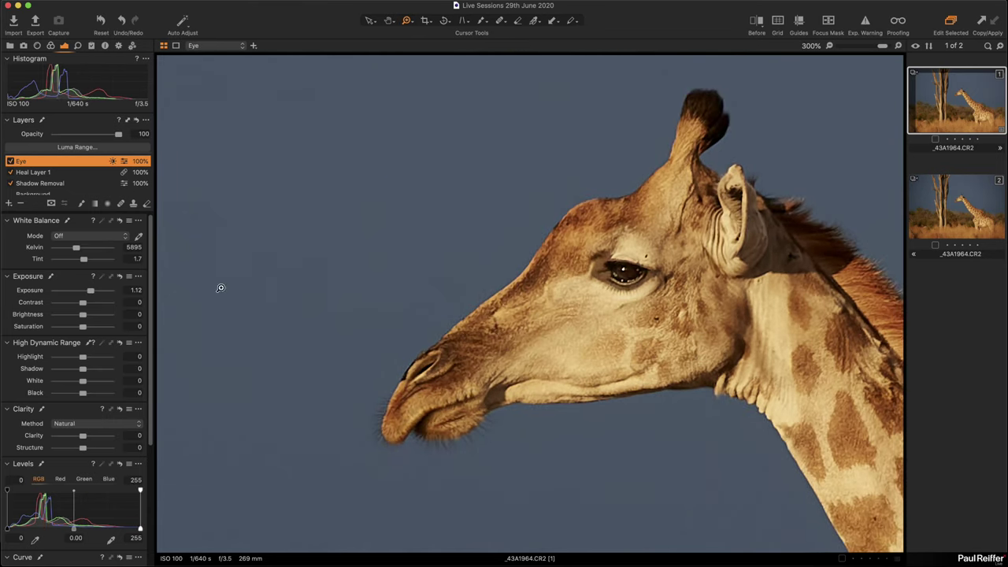
Erase excess Eye layer mask at the front corner of the giraffe's eye with adjusted eraser settings, and check the full photo.
key(e)
right_click(596, 268)
drag(596, 269, 627, 271)
right_click(617, 273)
drag(587, 264, 598, 266)
scroll(413, 245, down, 5)
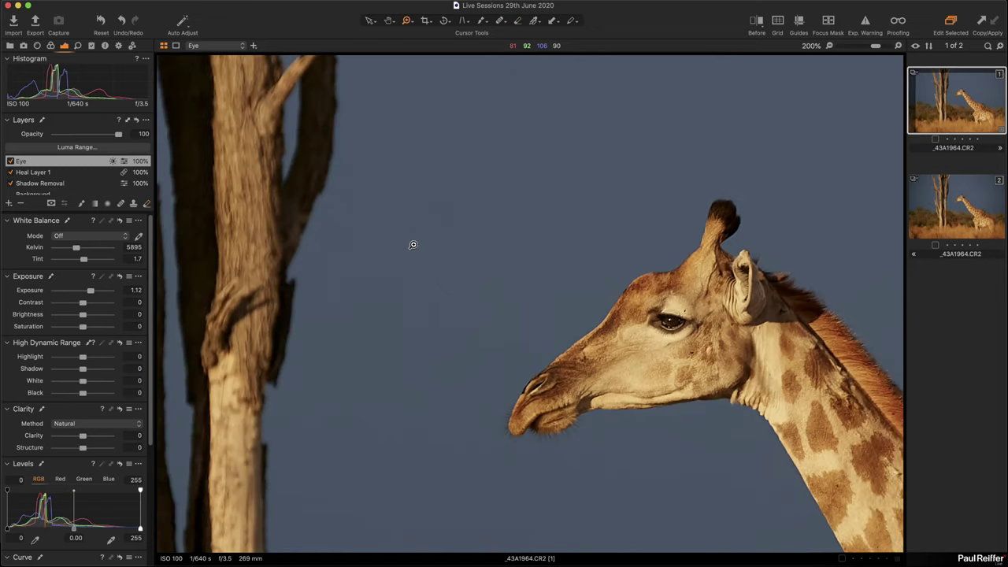
key(super+alt+v)
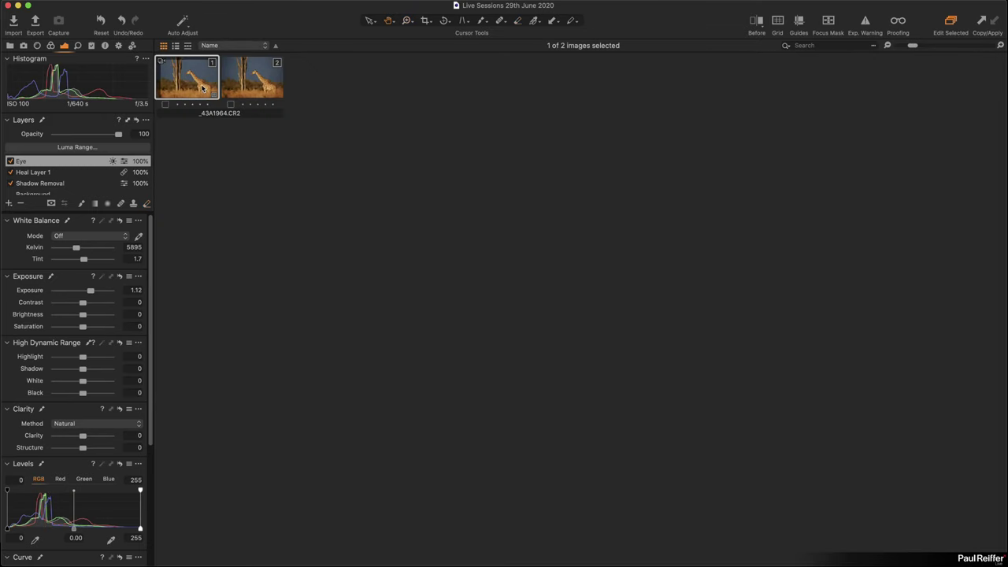
key(super+alt+v)
key(super+0)
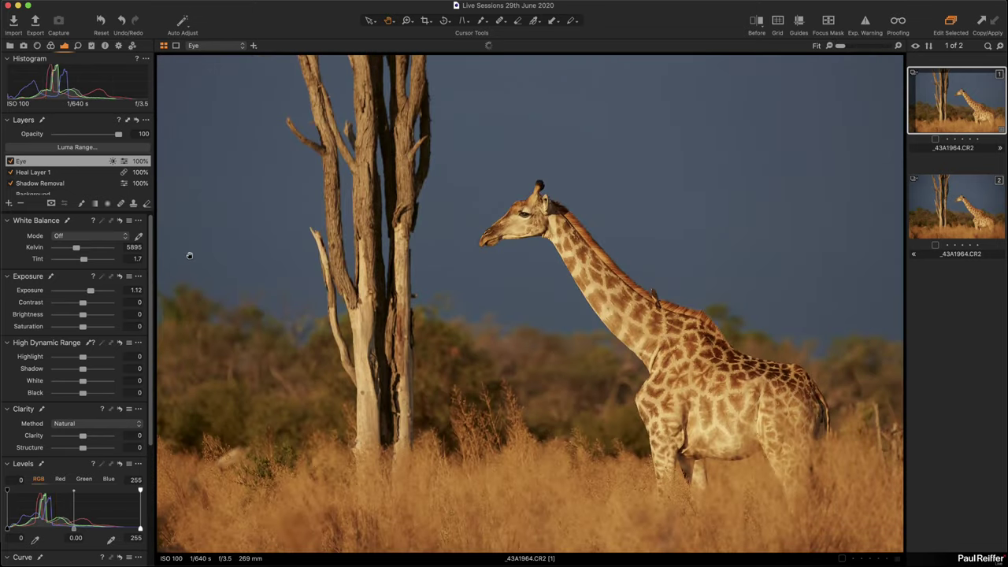
Open the beach photo JLK02250.RAF from the next user collection and straighten it along the sea horizon.
click(6, 45)
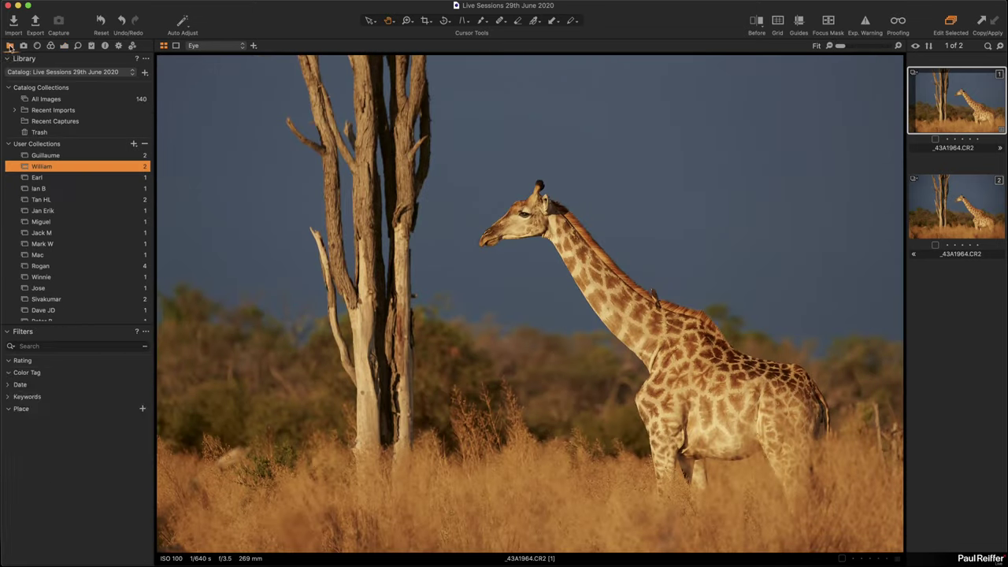
click(45, 179)
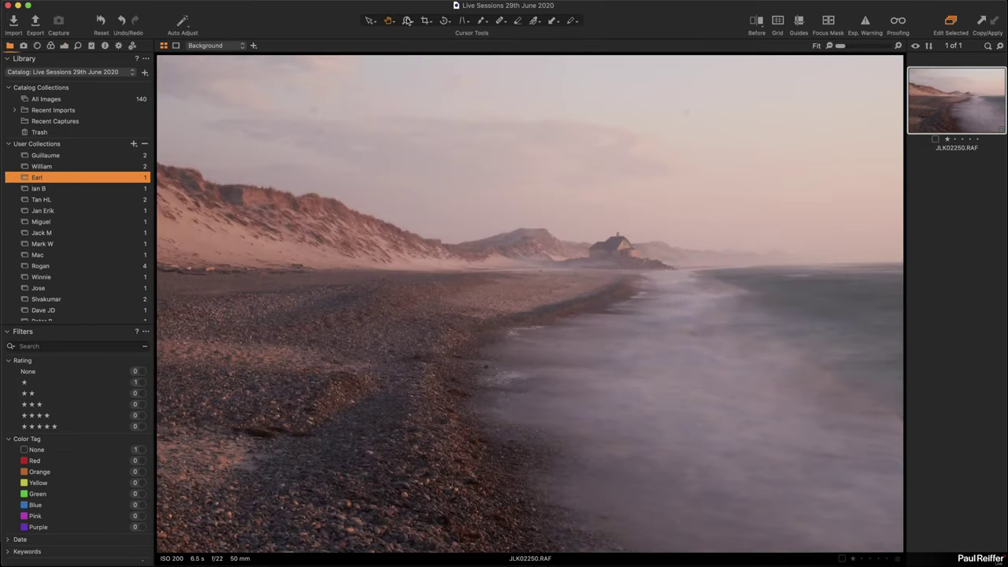
click(68, 46)
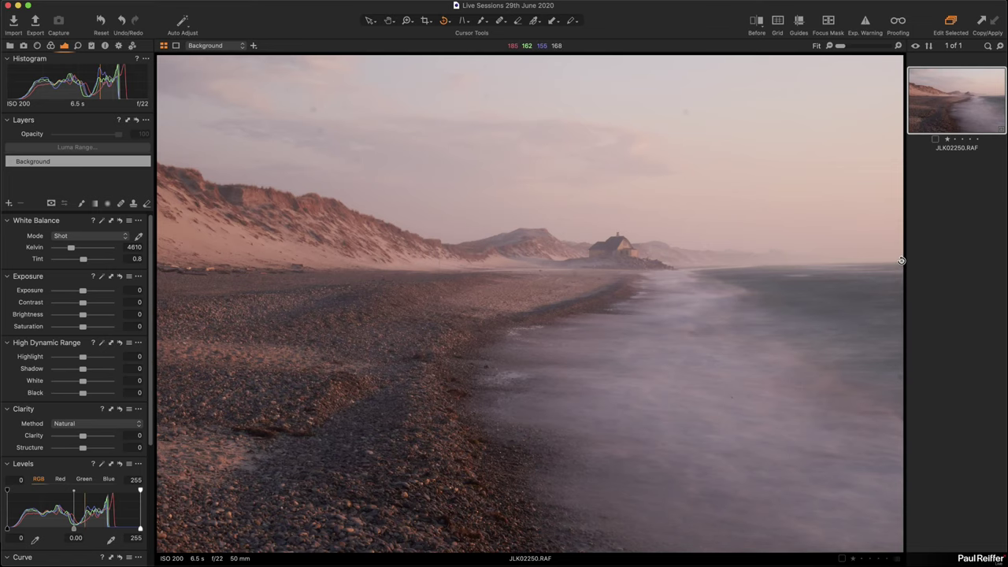
drag(633, 301, 159, 268)
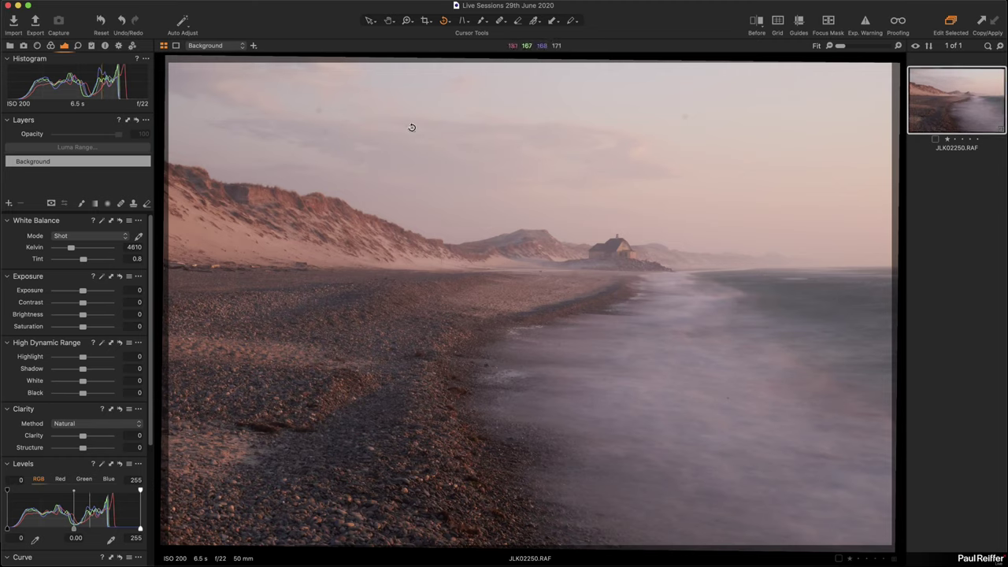
Crop the beach photo to a 2:1 panorama of about 15.39 by 7.70 in, trimming the pebble foreground and edges.
click(425, 21)
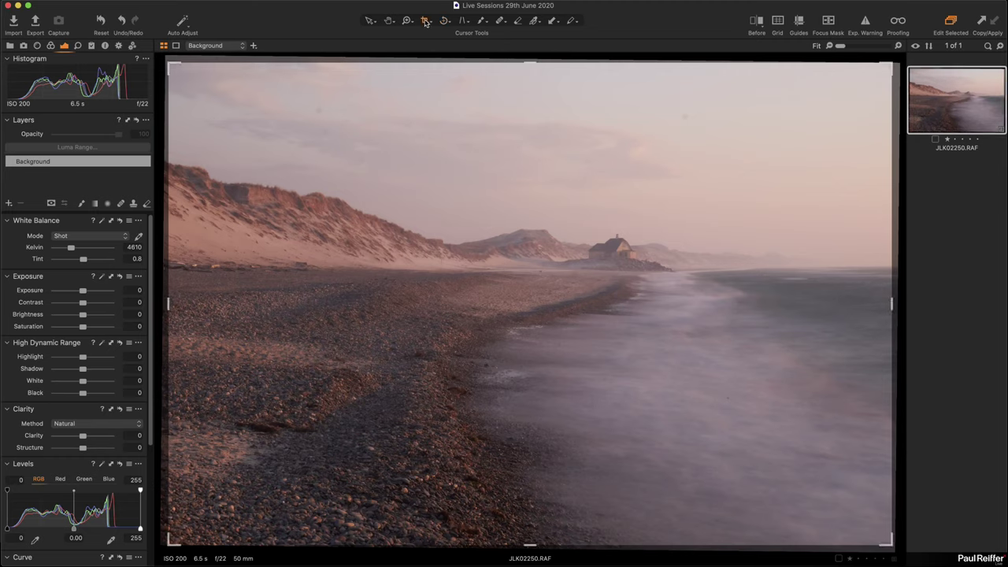
click(429, 21)
click(487, 84)
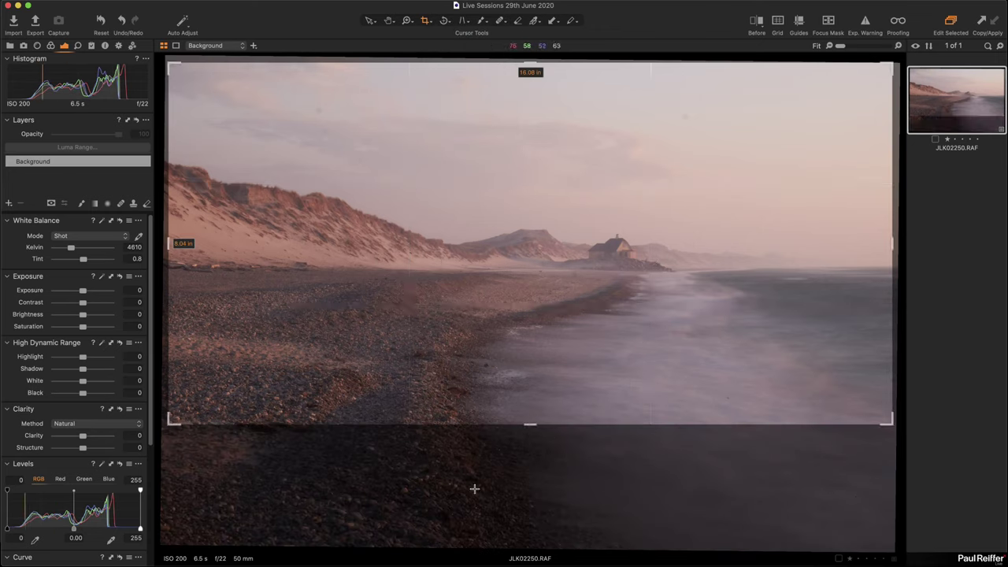
drag(515, 383, 509, 353)
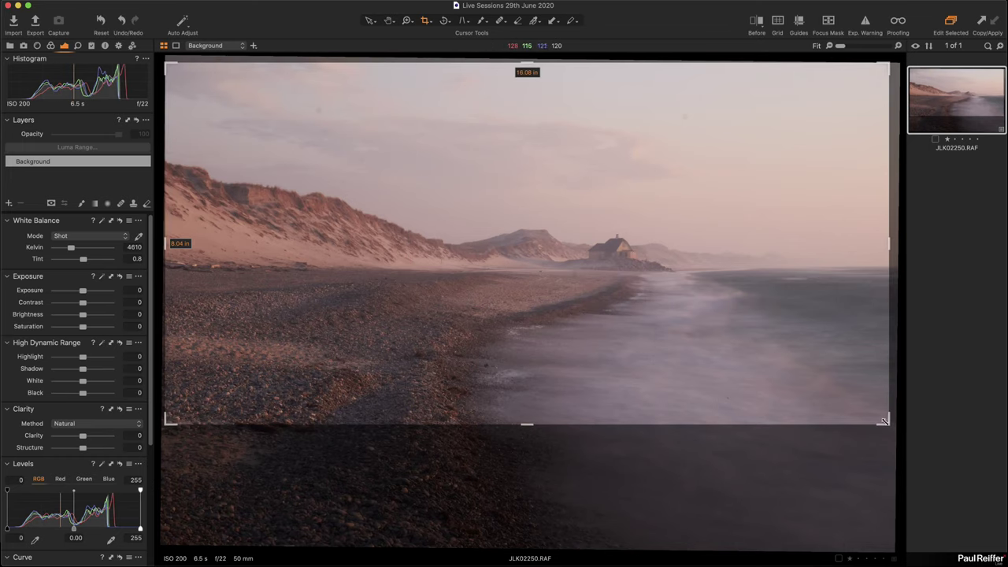
drag(883, 421, 845, 407)
drag(704, 367, 714, 367)
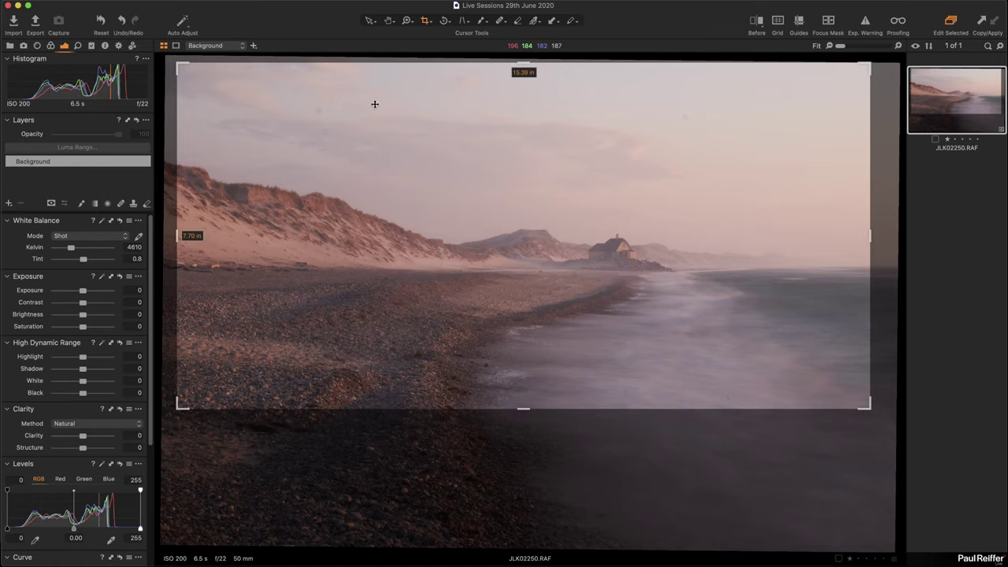
click(369, 20)
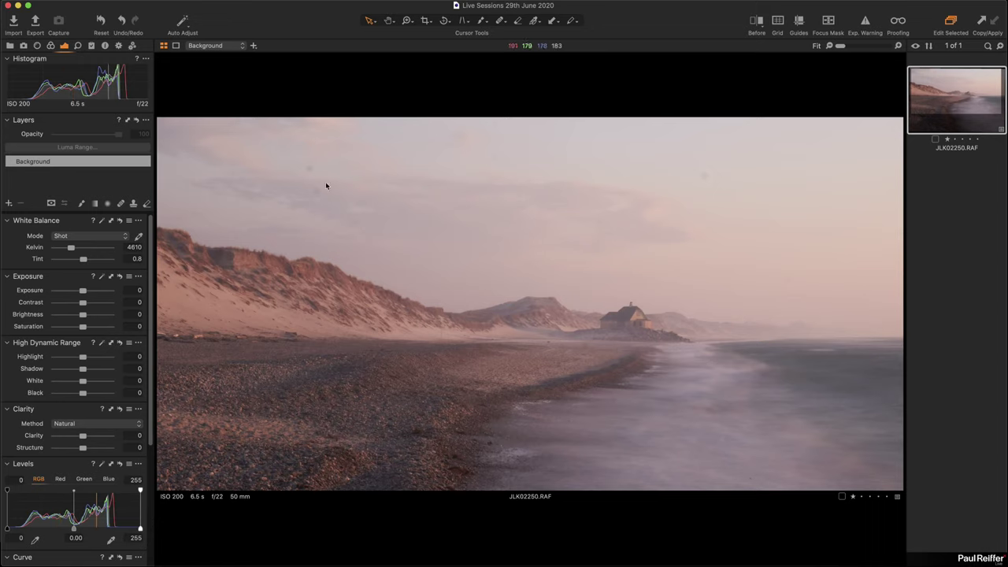
Heal the dust spots in the upper sky with a healing mask brush at a higher opacity.
click(502, 21)
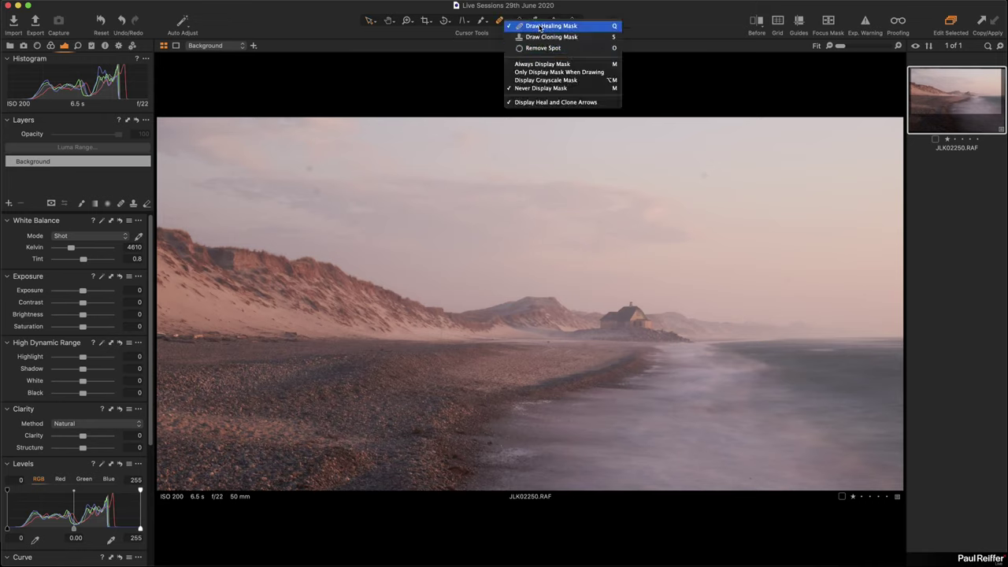
click(540, 26)
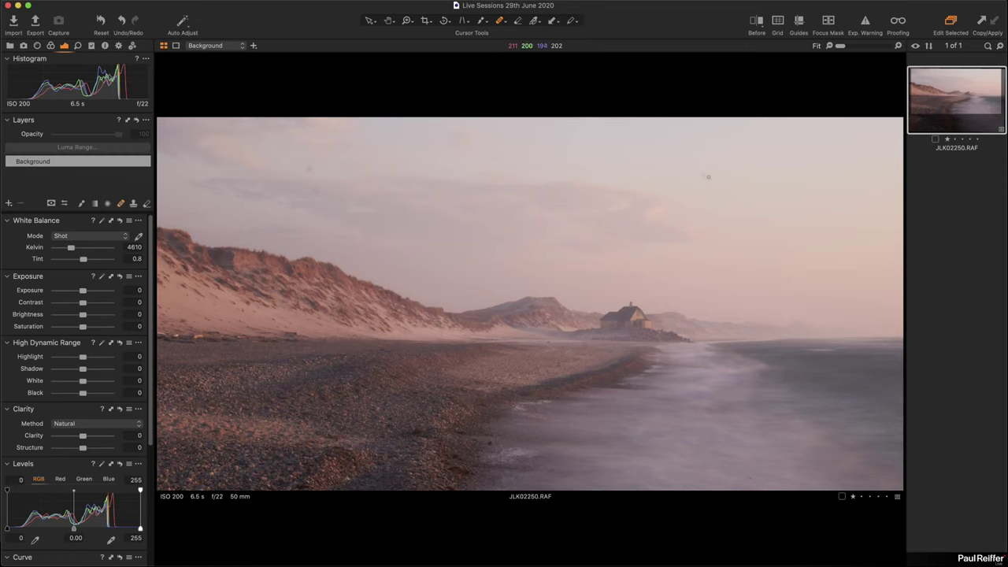
right_click(708, 176)
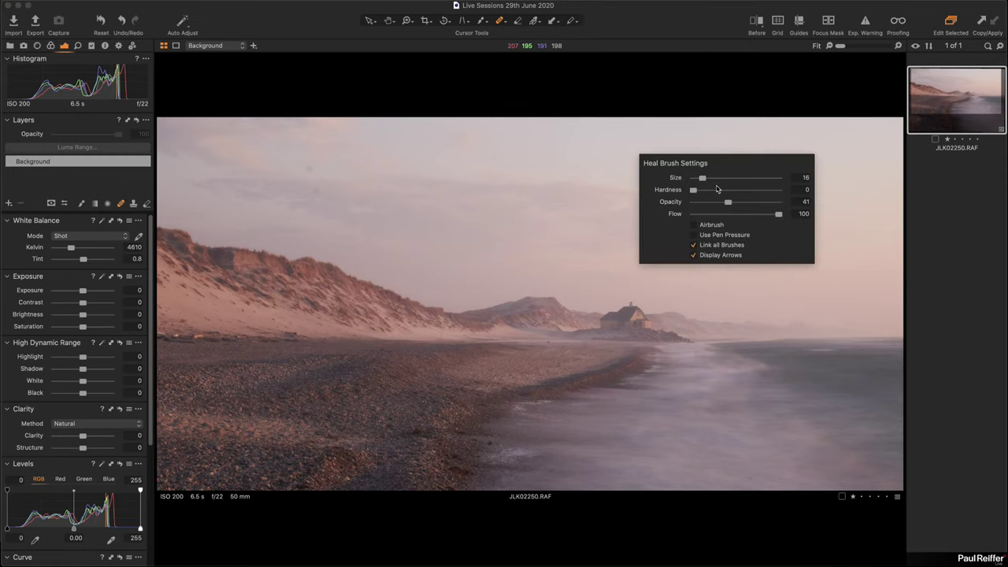
drag(729, 201, 777, 203)
key(Escape)
click(703, 173)
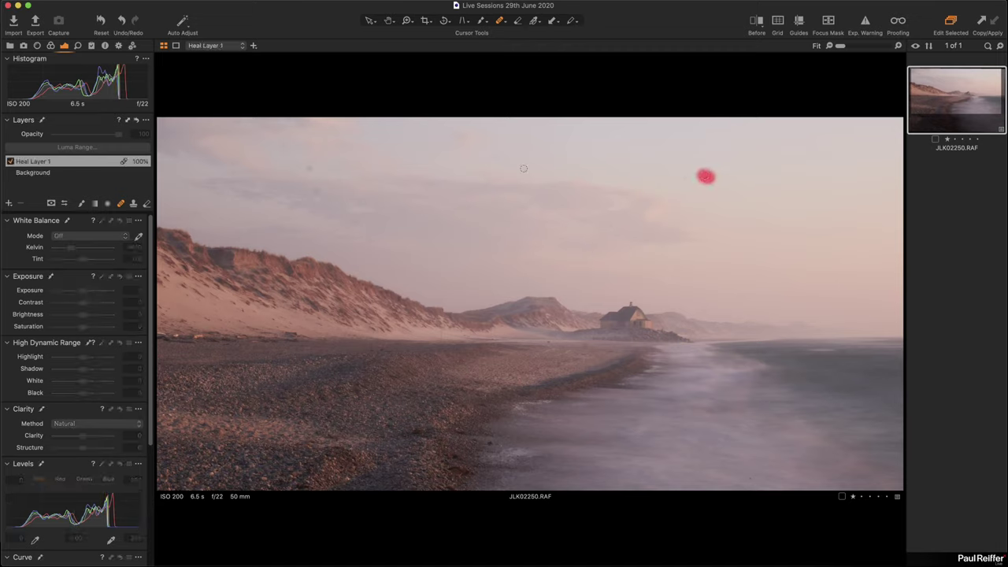
click(309, 167)
click(316, 192)
click(493, 157)
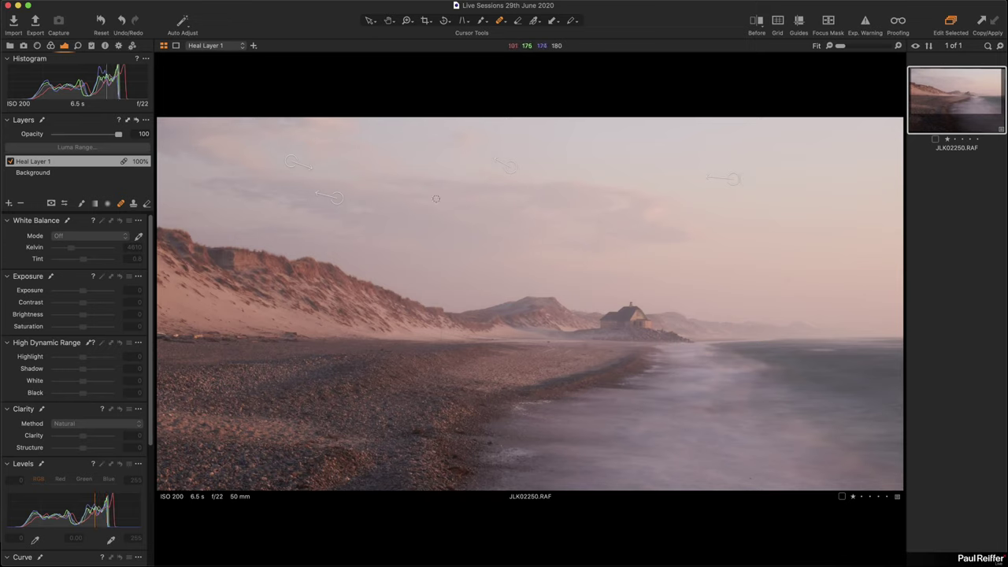
Rename the heal layer Dust Spots and heal more spots in the sky above the house.
click(35, 166)
double_click(35, 162)
text(Dust Spots)
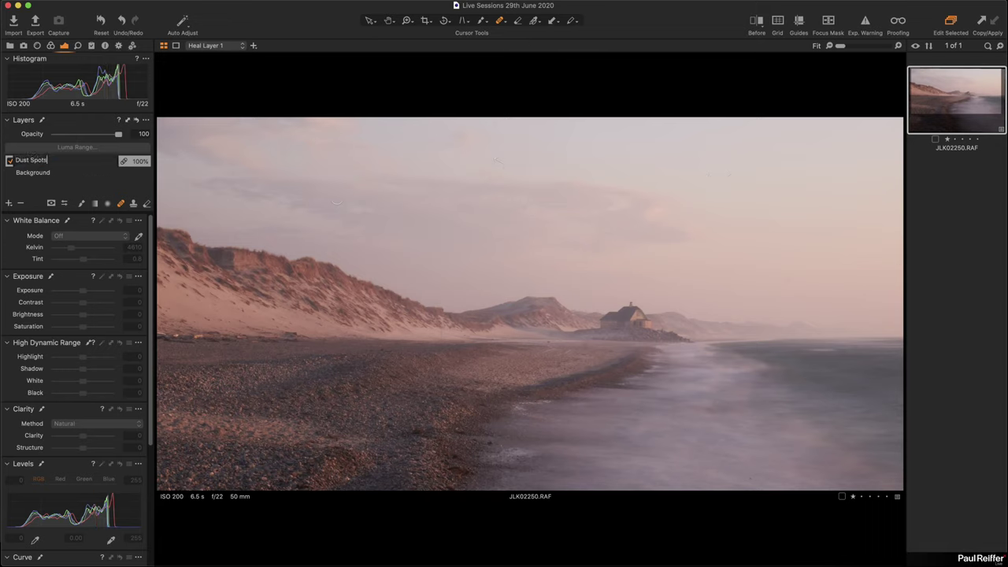
key(Return)
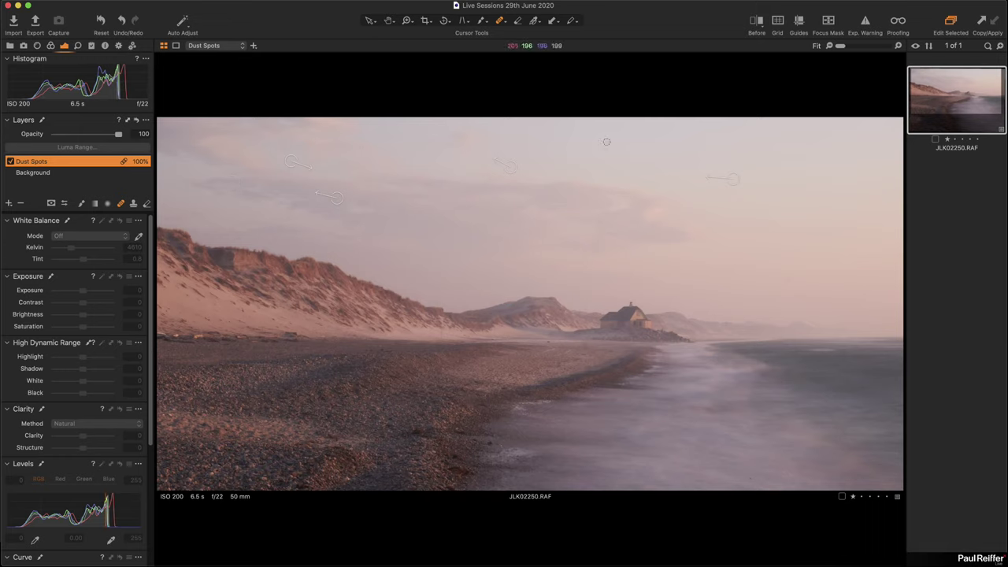
click(685, 260)
mouse_move(685, 260)
mouse_down()
mouse_move(785, 278)
mouse_move(681, 271)
mouse_up()
click(679, 270)
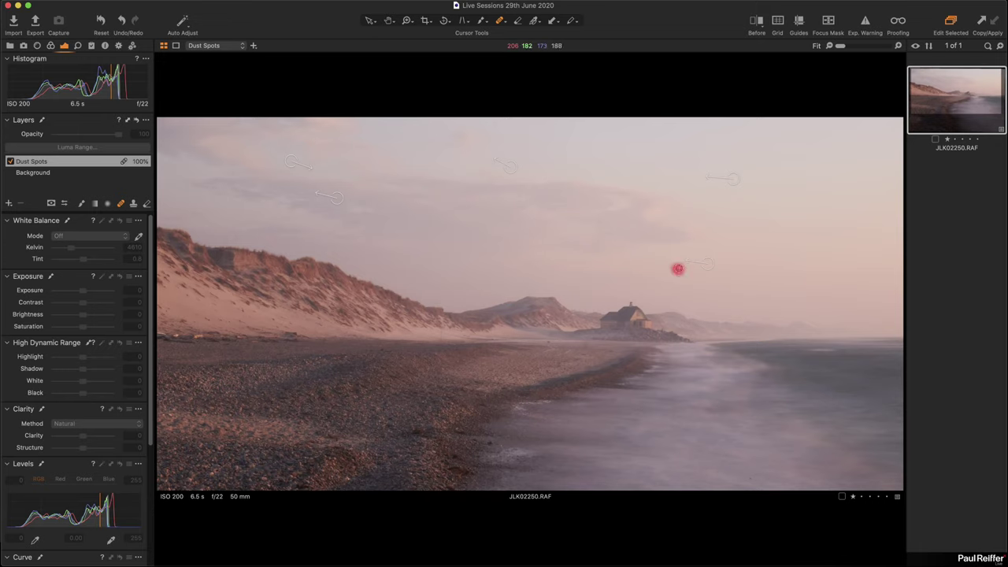
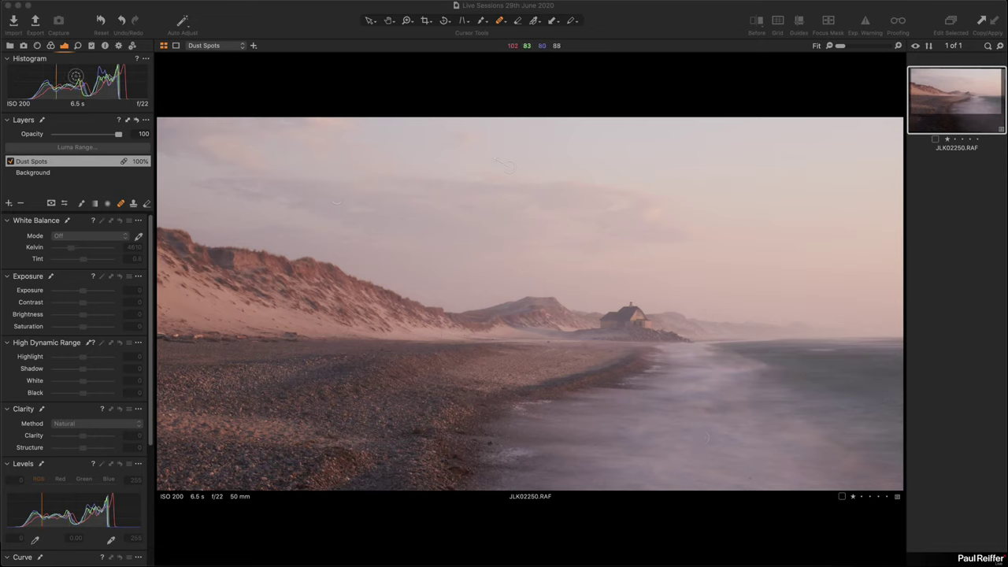
Try a warmer 5479 K and a cooler 3025 K white balance on the Background layer, and restore the Shot mode.
click(38, 173)
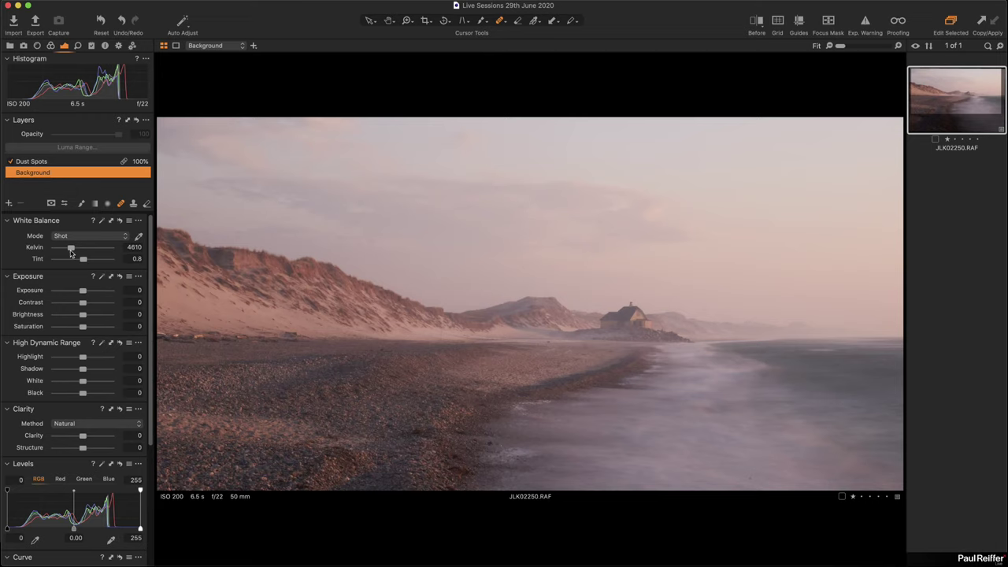
drag(71, 248, 75, 250)
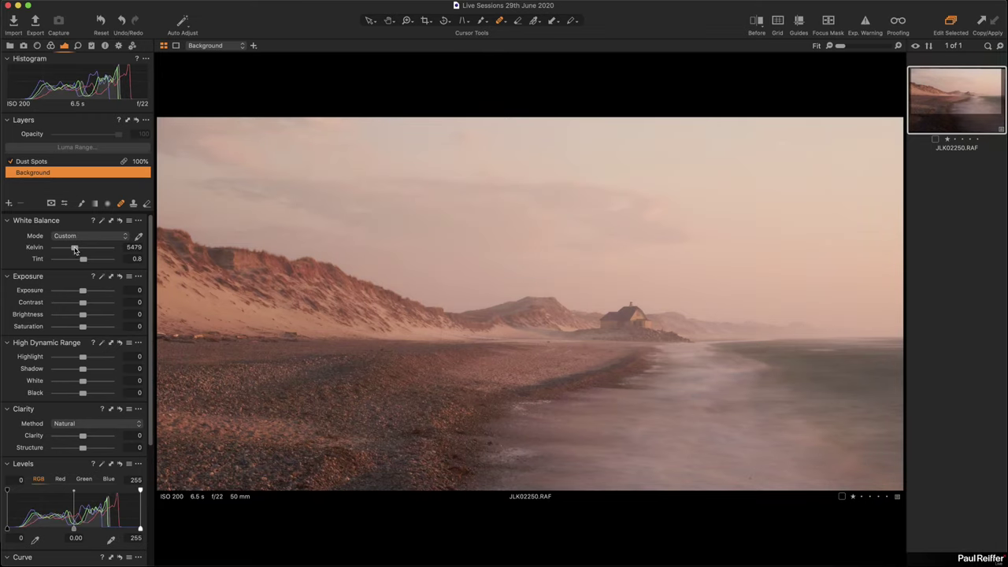
mouse_move(82, 259)
mouse_down()
mouse_move(90, 262)
mouse_move(64, 250)
mouse_move(85, 261)
mouse_up()
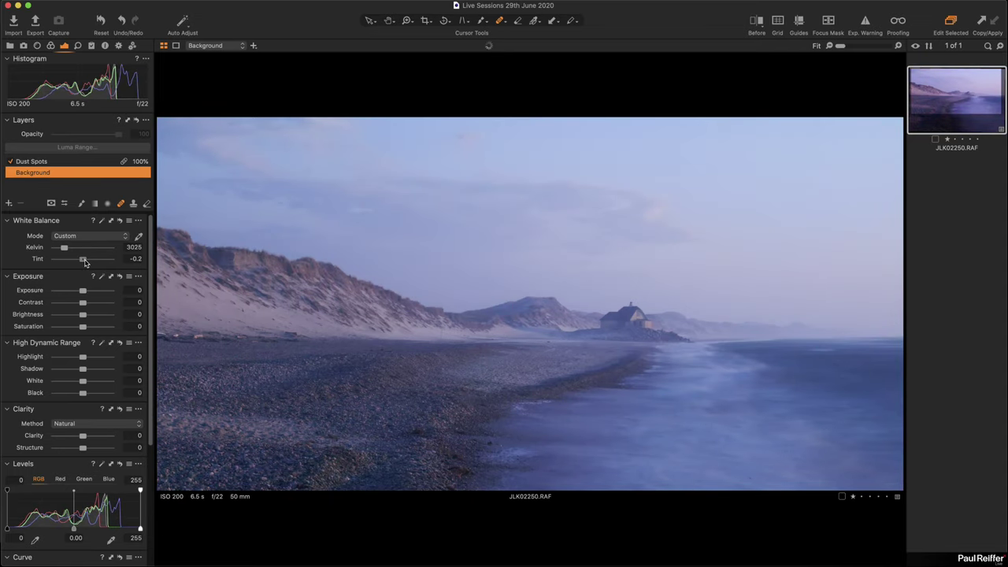
click(129, 237)
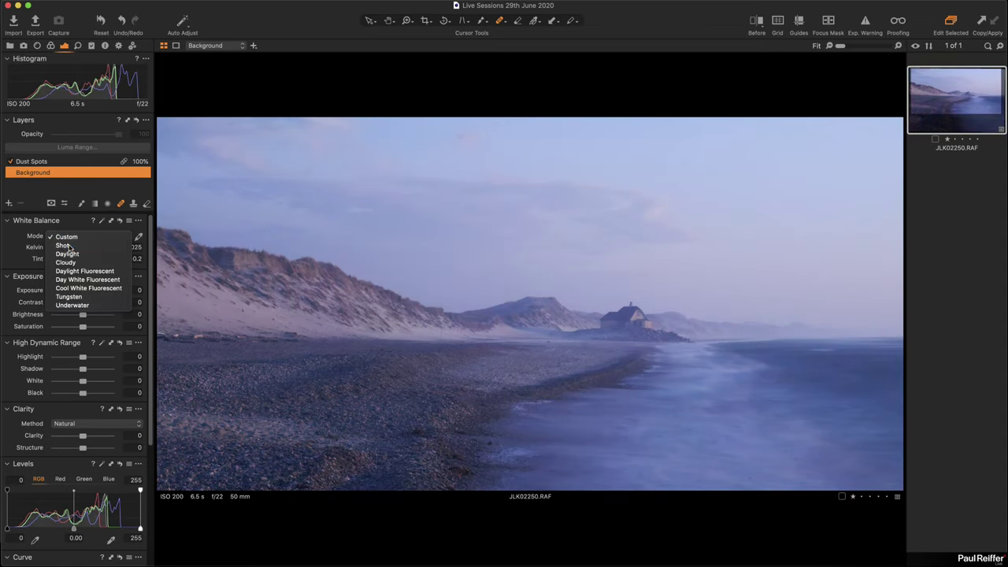
click(126, 243)
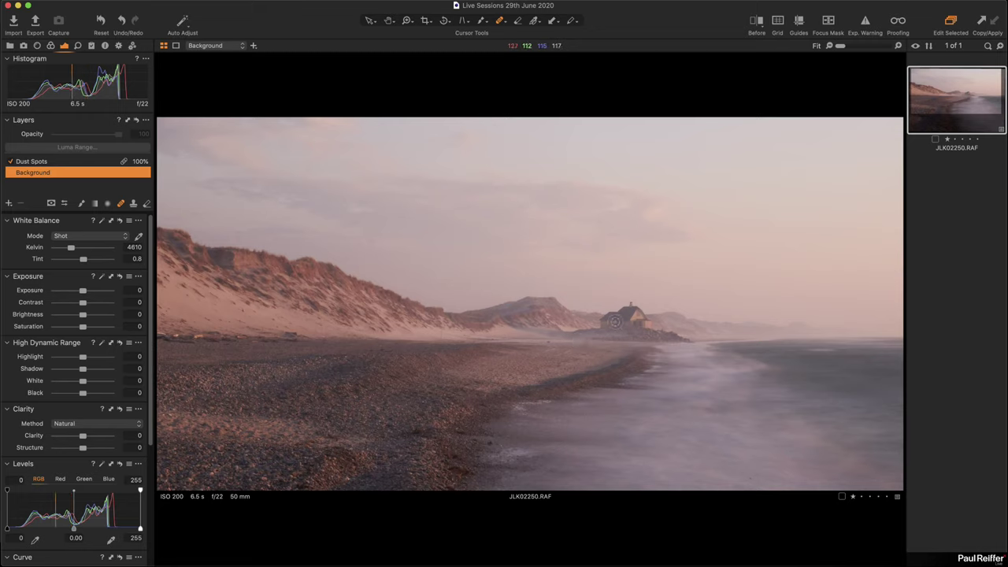
Add a new adjustment layer above the Dust Spots layer for the house area of the beach photo.
key(z)
click(634, 322)
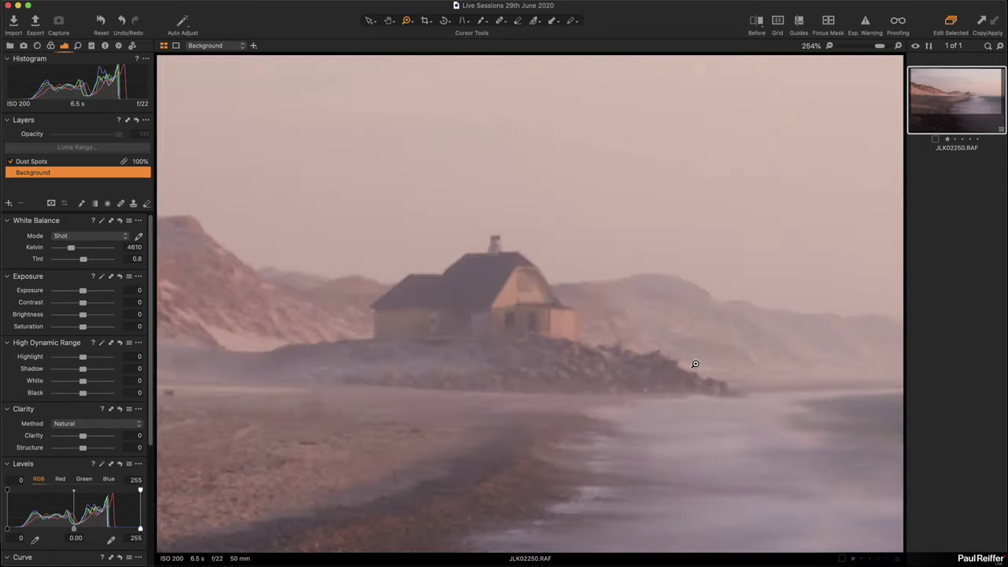
drag(506, 361, 601, 342)
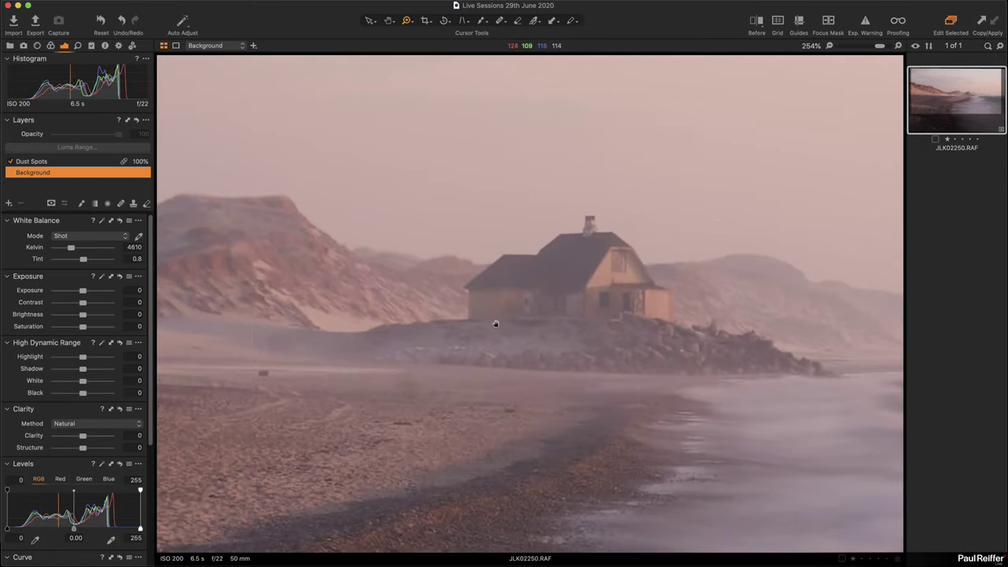
click(9, 203)
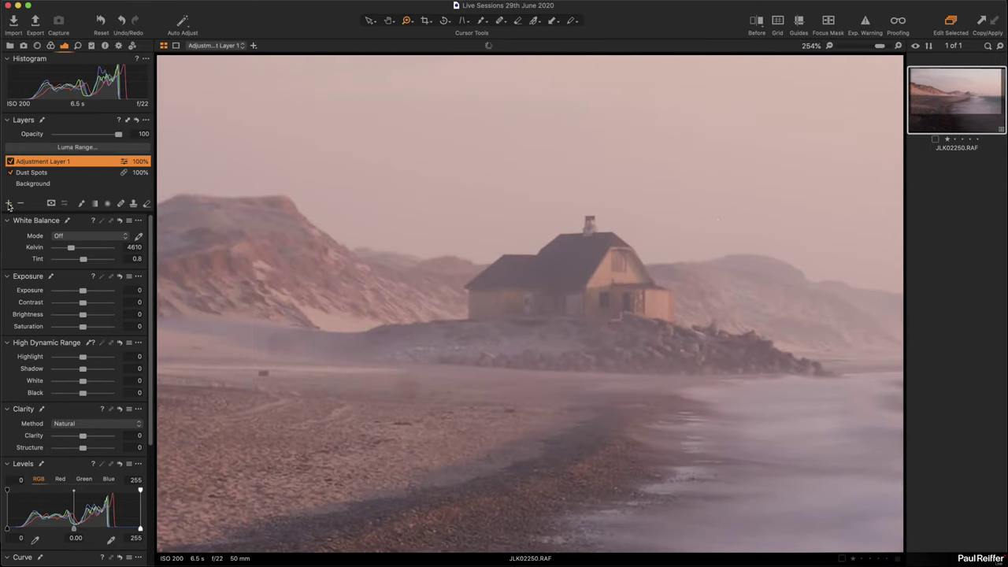
Rename the new adjustment layer "Structure Building".
double_click(36, 163)
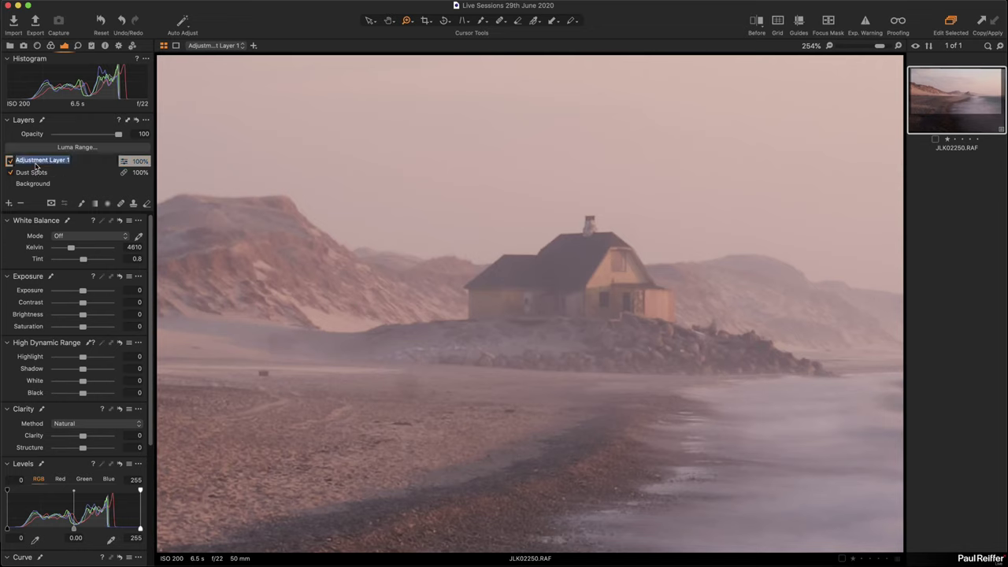
text(Structure Building)
key(Return)
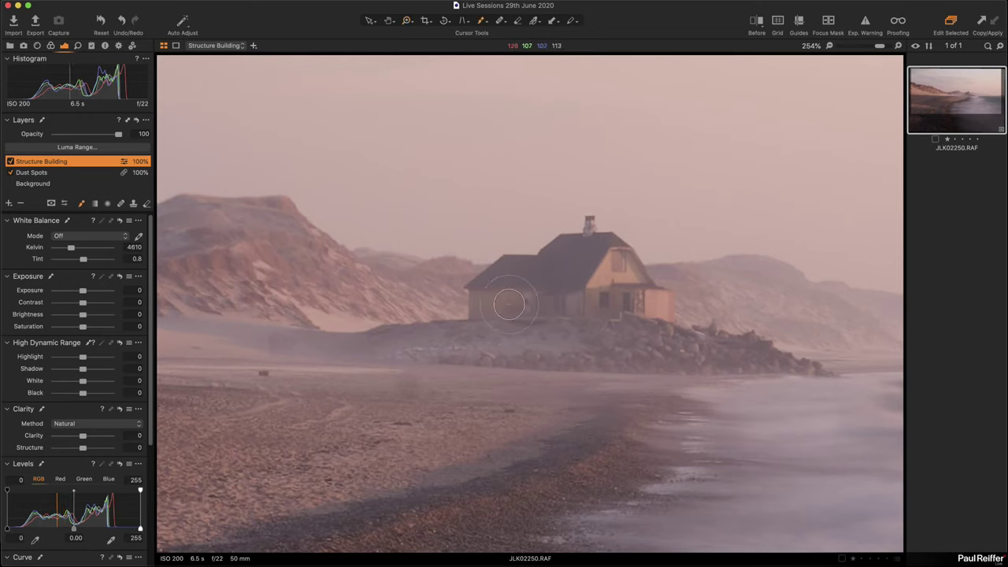
Brush a soft-edged mask over the house and its rocks, extend it more faintly over the adjoining ground, and check it in grayscale.
click(81, 204)
right_click(425, 196)
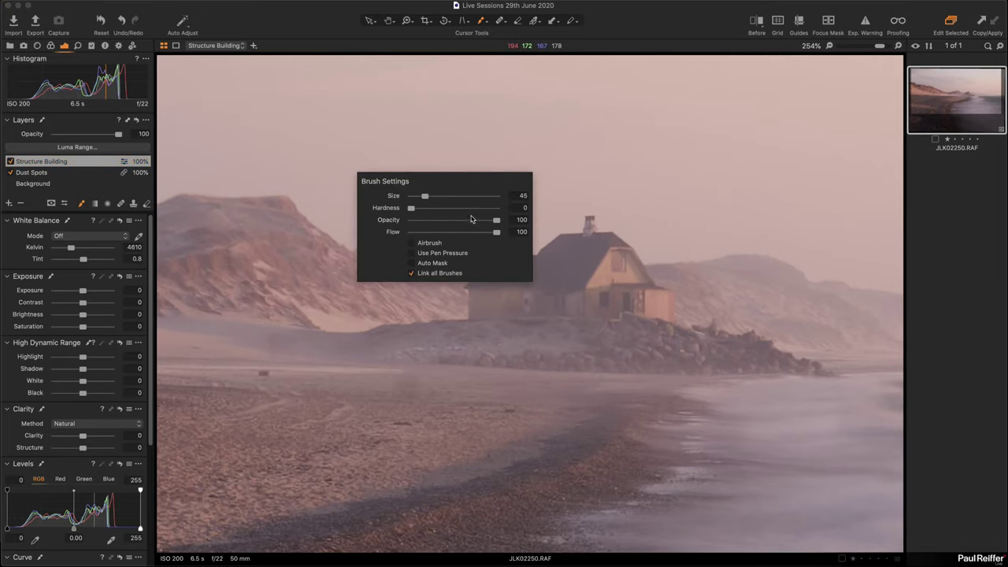
mouse_move(543, 307)
mouse_down()
mouse_move(603, 260)
mouse_move(502, 276)
mouse_move(543, 272)
mouse_move(425, 339)
mouse_move(609, 321)
mouse_move(495, 299)
mouse_move(569, 284)
mouse_move(583, 255)
mouse_move(561, 252)
mouse_move(596, 250)
mouse_move(609, 277)
mouse_move(654, 297)
mouse_move(458, 333)
mouse_move(656, 328)
mouse_move(544, 352)
mouse_move(725, 344)
mouse_move(801, 358)
mouse_move(470, 328)
mouse_up()
right_click(470, 327)
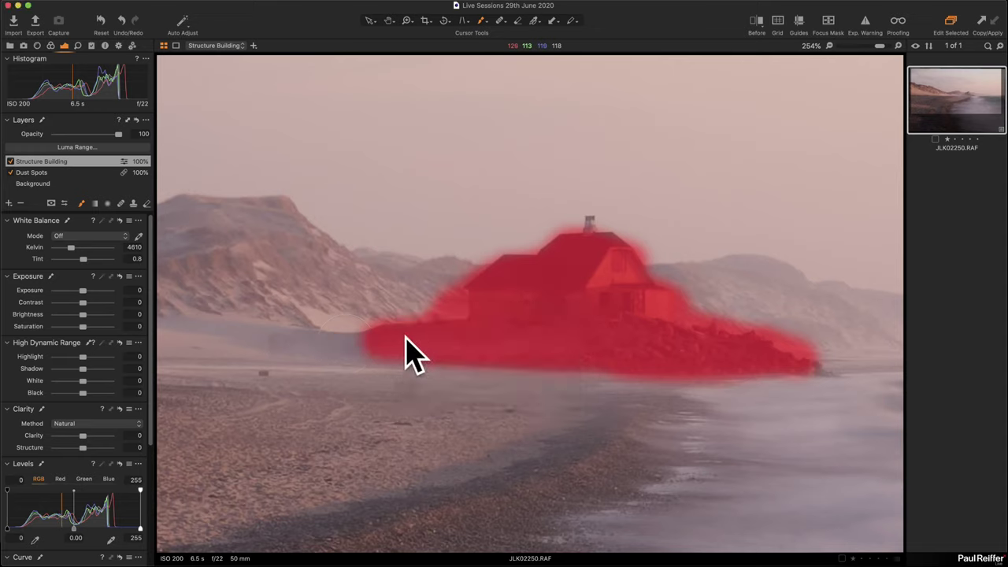
mouse_move(404, 349)
mouse_down()
mouse_move(311, 342)
mouse_move(473, 330)
mouse_move(157, 350)
mouse_move(543, 335)
mouse_move(280, 323)
mouse_move(475, 293)
mouse_move(546, 301)
mouse_move(338, 316)
mouse_move(422, 298)
mouse_move(532, 305)
mouse_move(393, 323)
mouse_move(464, 296)
mouse_move(442, 317)
mouse_move(360, 328)
mouse_move(604, 277)
mouse_move(402, 308)
mouse_move(654, 290)
mouse_move(594, 274)
mouse_move(806, 351)
mouse_move(639, 289)
mouse_move(806, 336)
mouse_move(829, 356)
mouse_move(748, 320)
mouse_move(651, 300)
mouse_move(861, 372)
mouse_move(692, 308)
mouse_move(849, 371)
mouse_move(682, 316)
mouse_move(655, 298)
mouse_move(734, 329)
mouse_move(629, 282)
mouse_move(817, 376)
mouse_move(642, 305)
mouse_move(649, 297)
mouse_move(823, 356)
mouse_move(651, 313)
mouse_move(720, 338)
mouse_move(611, 268)
mouse_move(549, 307)
mouse_move(407, 322)
mouse_move(373, 342)
mouse_move(477, 332)
mouse_move(284, 336)
mouse_move(465, 323)
mouse_move(238, 332)
mouse_move(538, 282)
mouse_up()
key(alt+m)
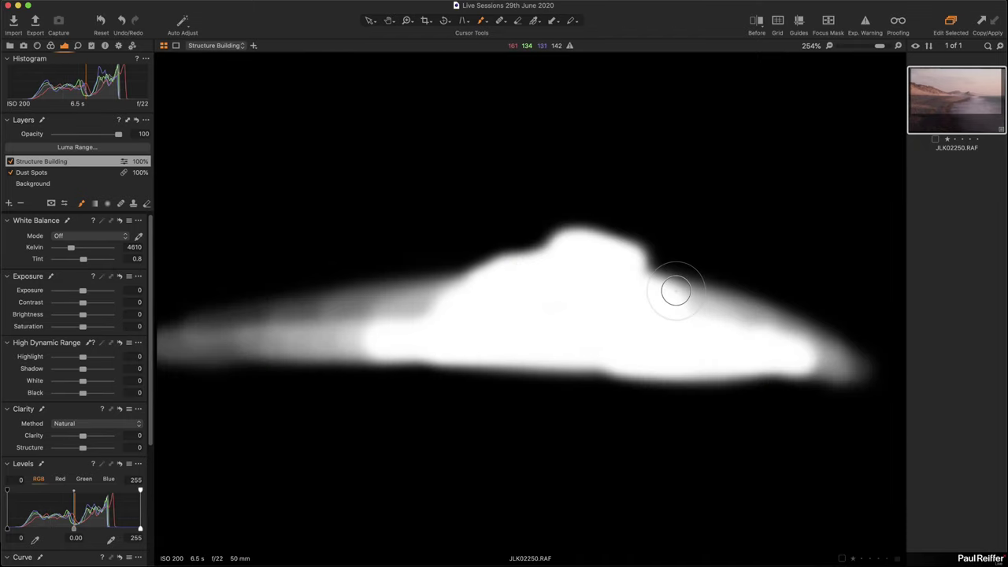
key(alt+m)
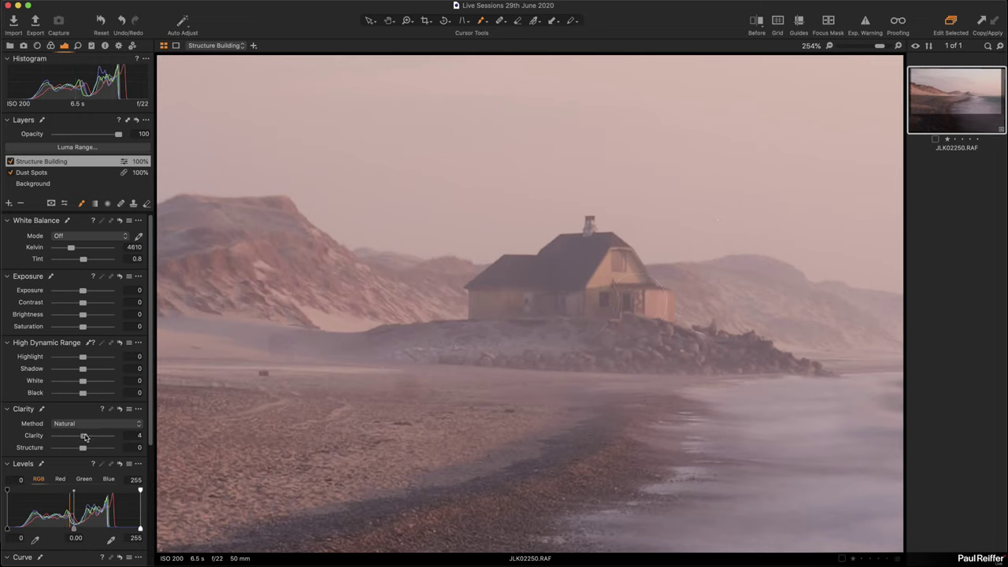
Set Clarity to 40 on the Structure Building layer and return to viewing the whole photo.
drag(84, 437, 118, 439)
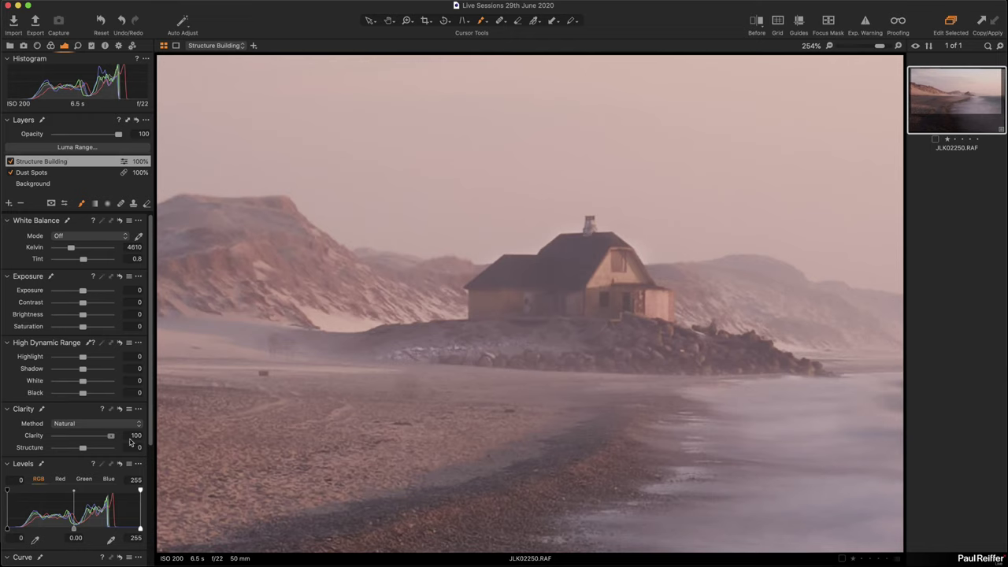
drag(103, 439, 96, 440)
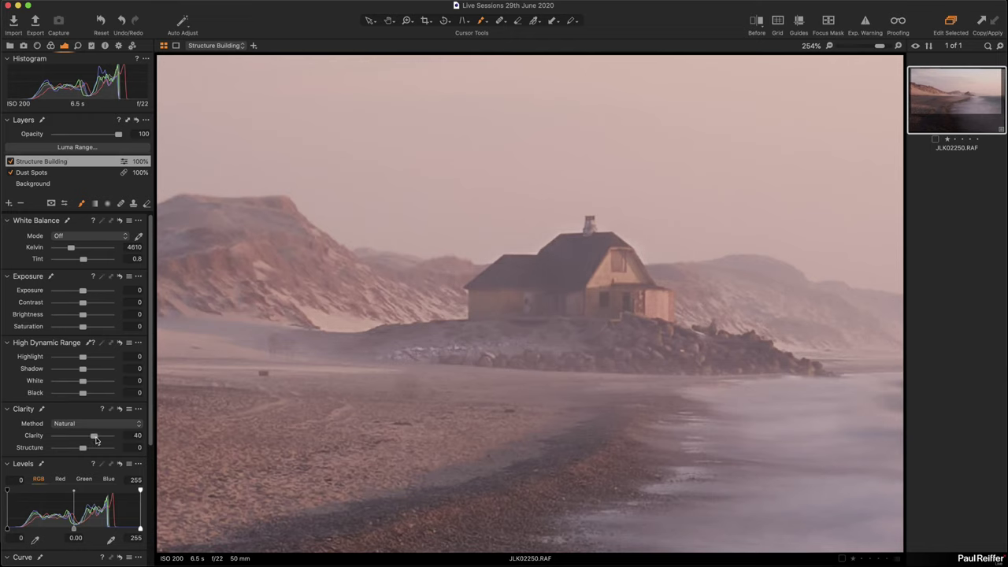
key(z)
alt+click(582, 286)
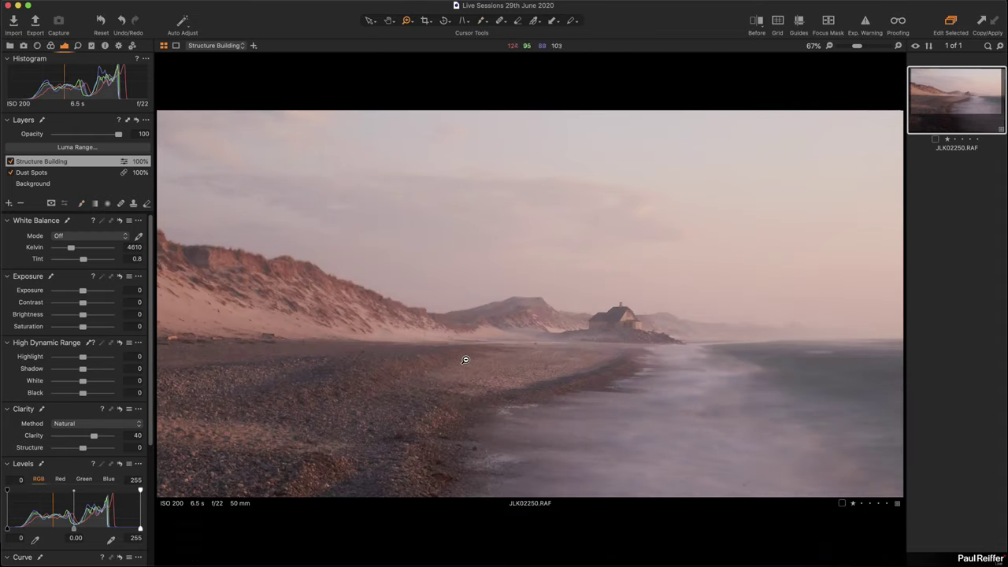
alt+click(465, 360)
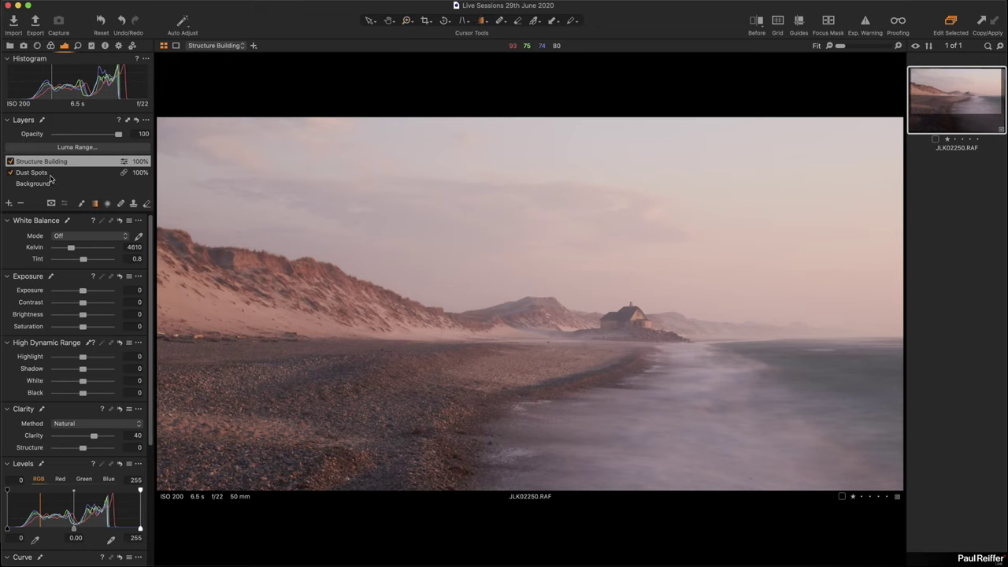
Add an empty adjustment layer and name it "Bottom Grad".
click(9, 203)
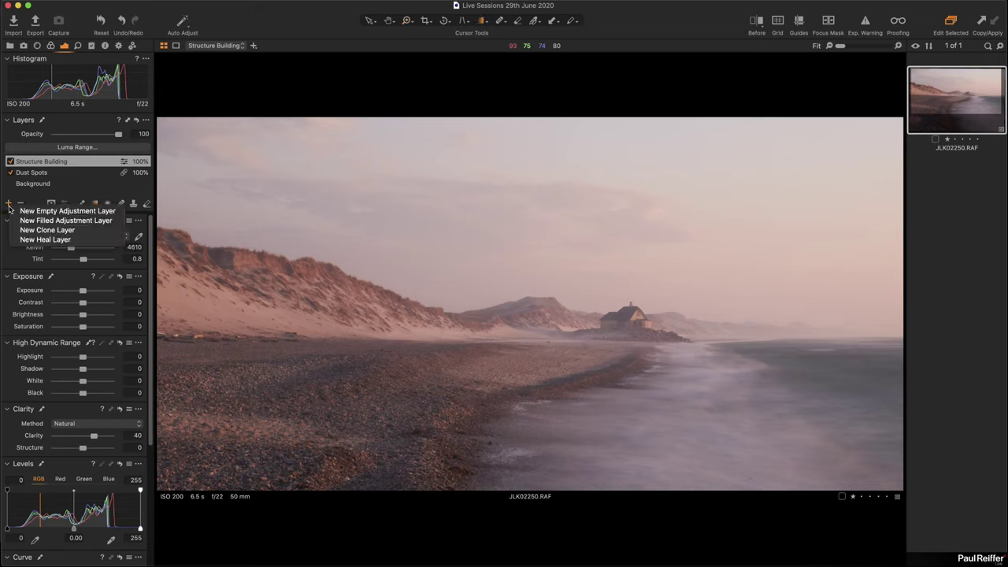
click(45, 212)
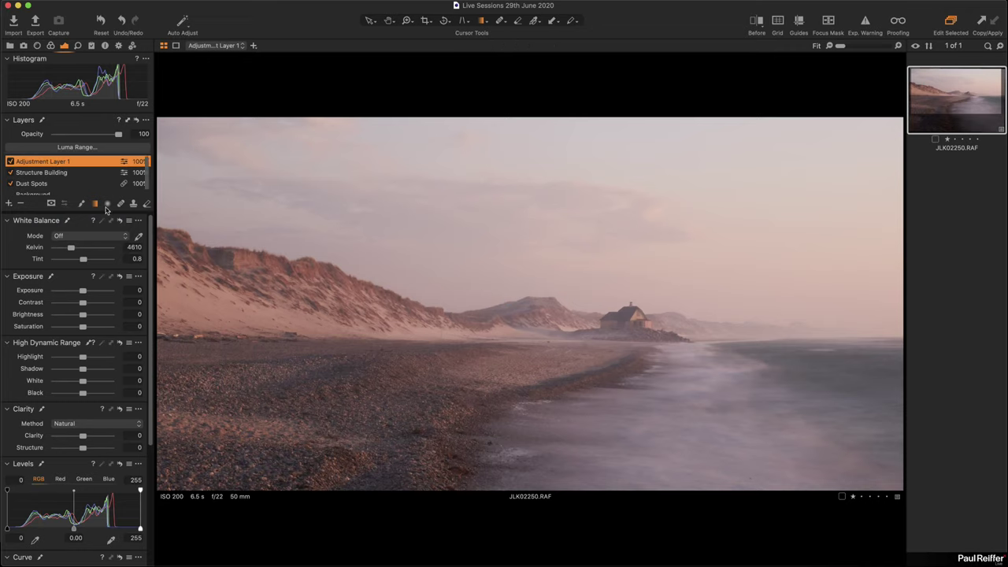
double_click(50, 161)
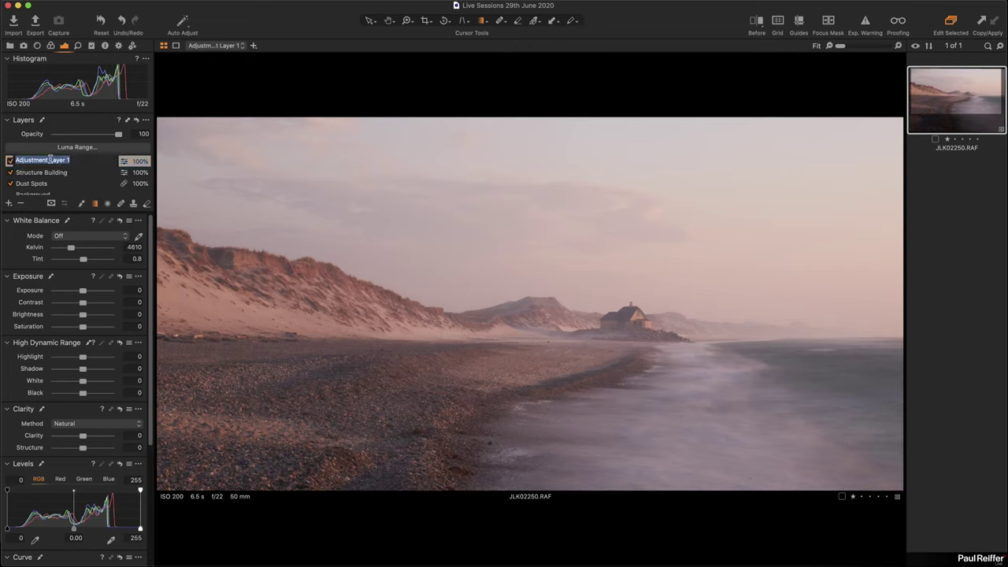
text(Bottom Grad)
key(Return)
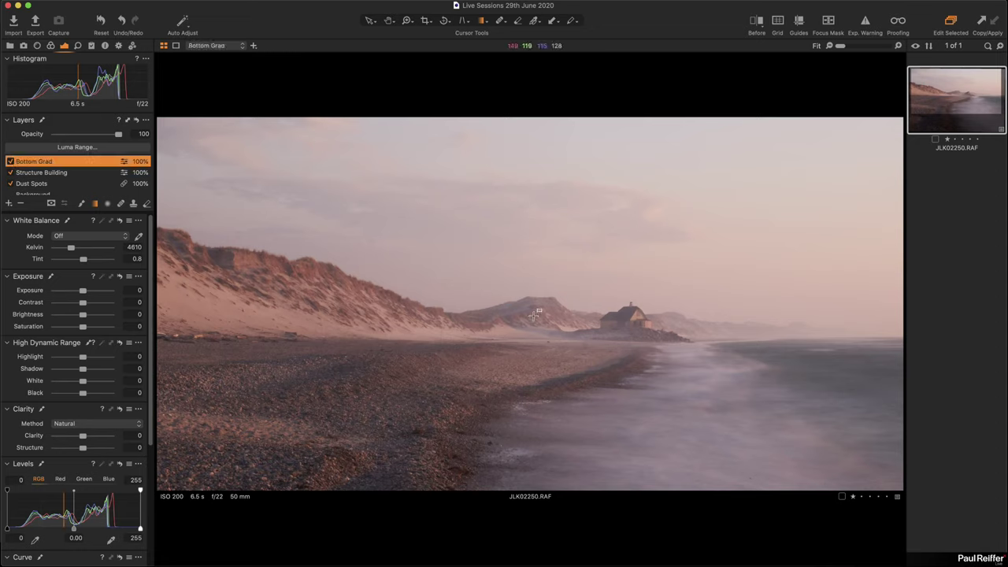
Draw a tilted linear gradient mask over the beach and sea, tighten its upper transition, shift it slightly downward, and hide the mask overlay.
drag(671, 402, 658, 245)
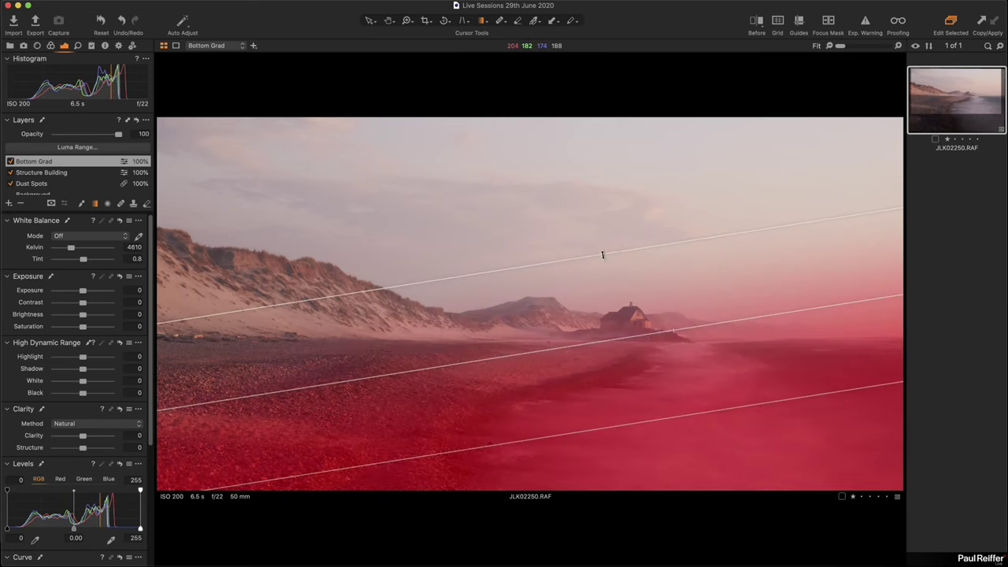
drag(601, 254, 628, 309)
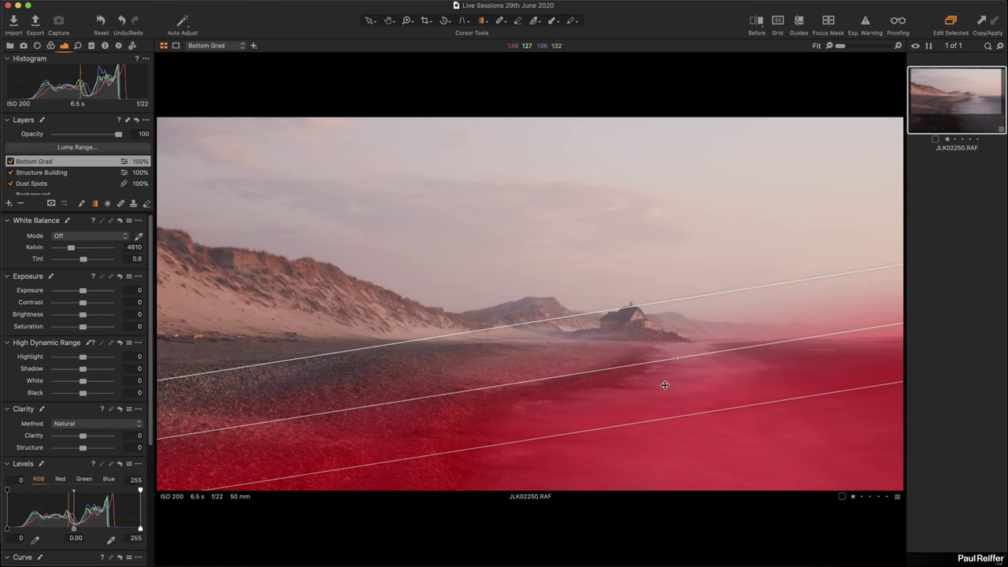
drag(664, 385, 638, 391)
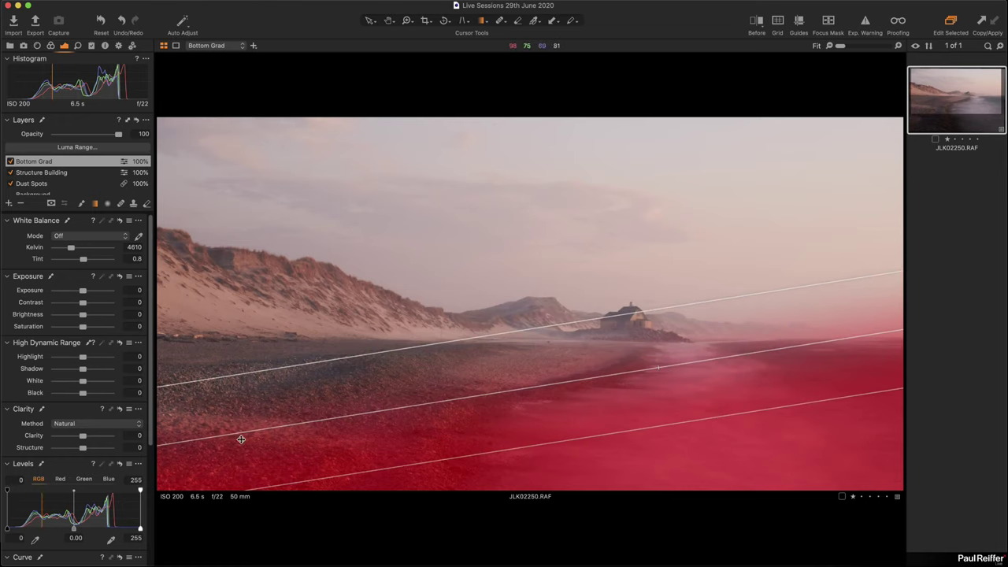
key(m)
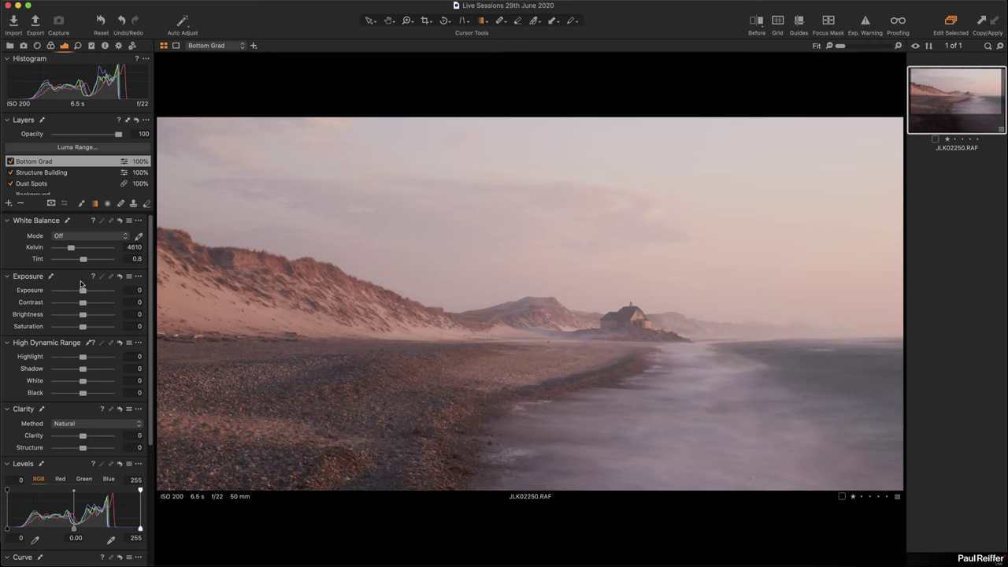
Set Exposure to -0.24, Saturation to 10 and Clarity to -36 on the Bottom Grad layer.
drag(82, 291, 81, 292)
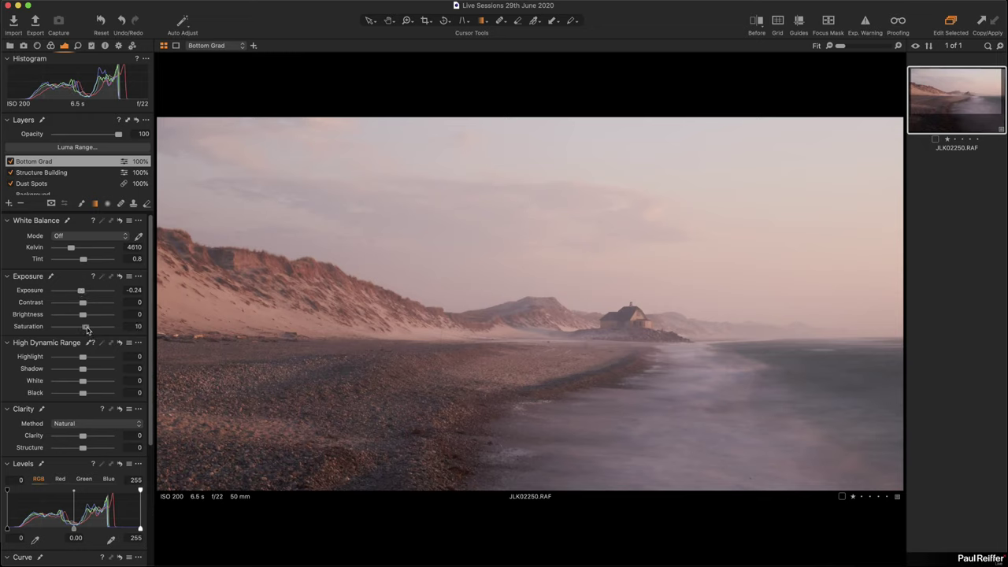
drag(83, 437, 138, 443)
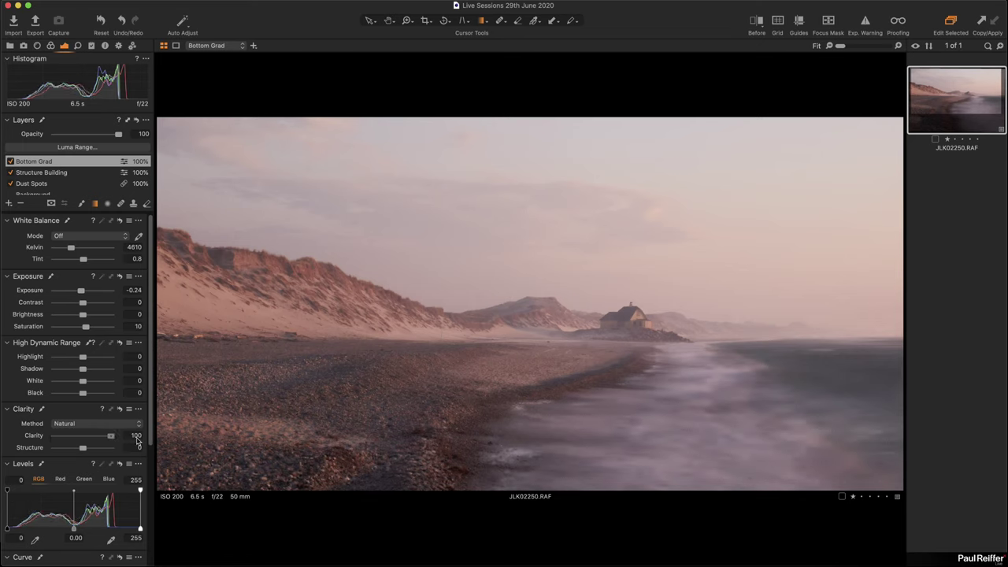
drag(116, 441, 46, 442)
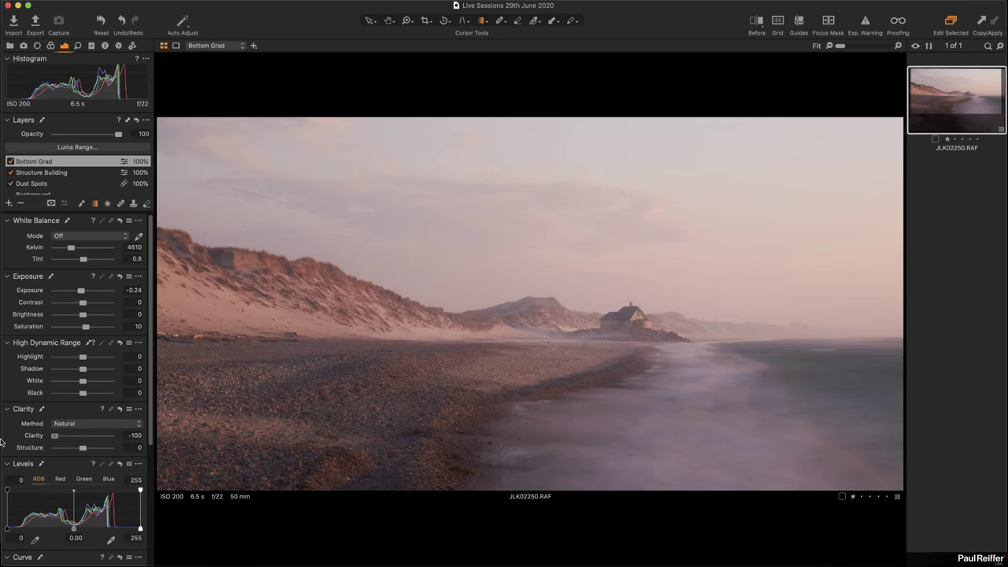
drag(54, 435, 71, 437)
mouse_move(575, 418)
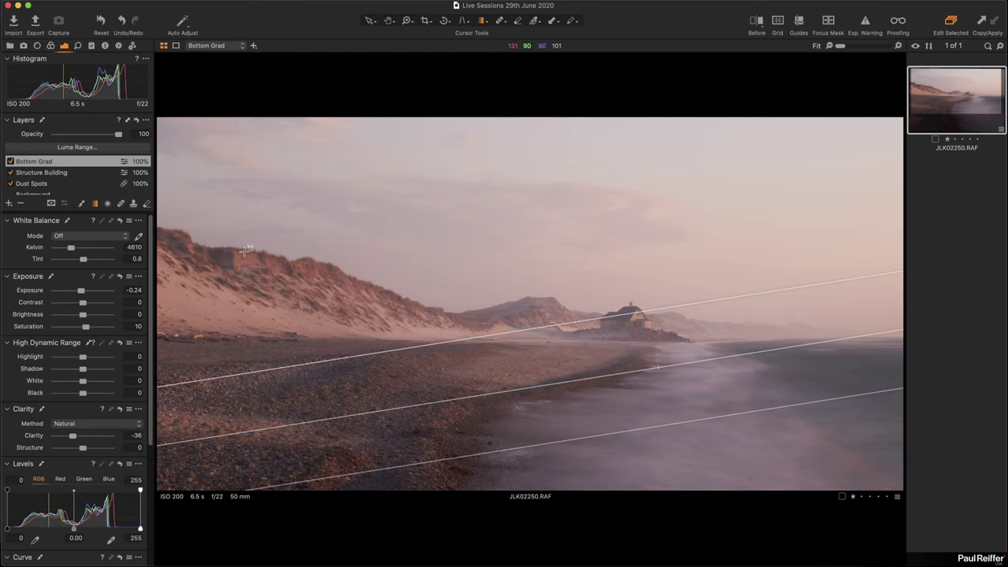
Add another adjustment layer and name it "Sky Grad".
click(9, 204)
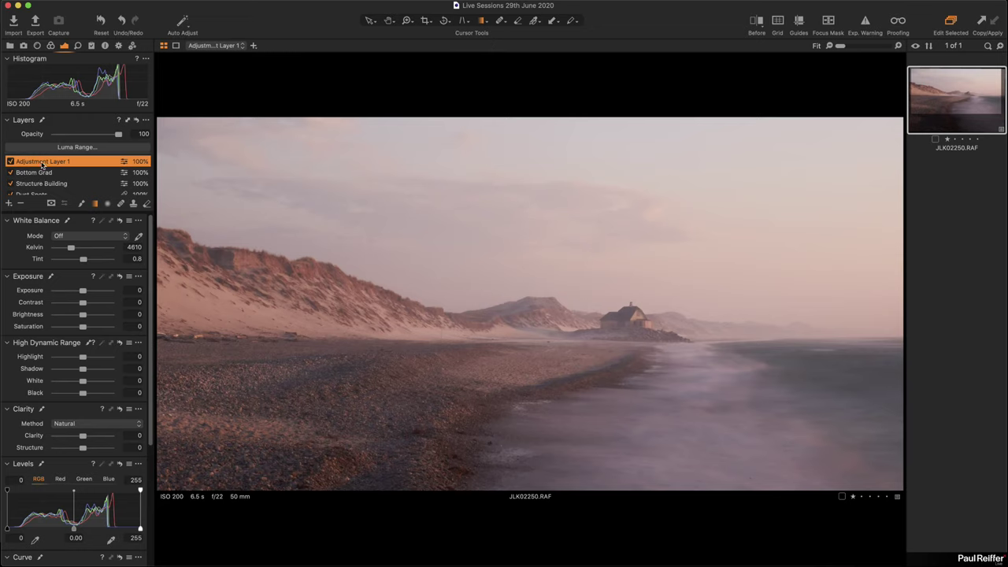
double_click(44, 161)
text(Sky)
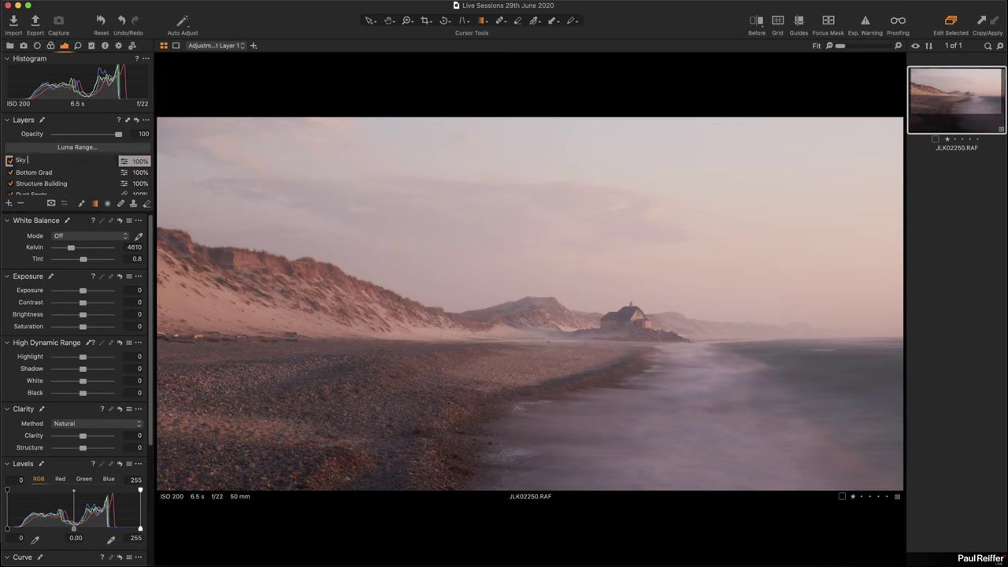
text( Grad)
key(Return)
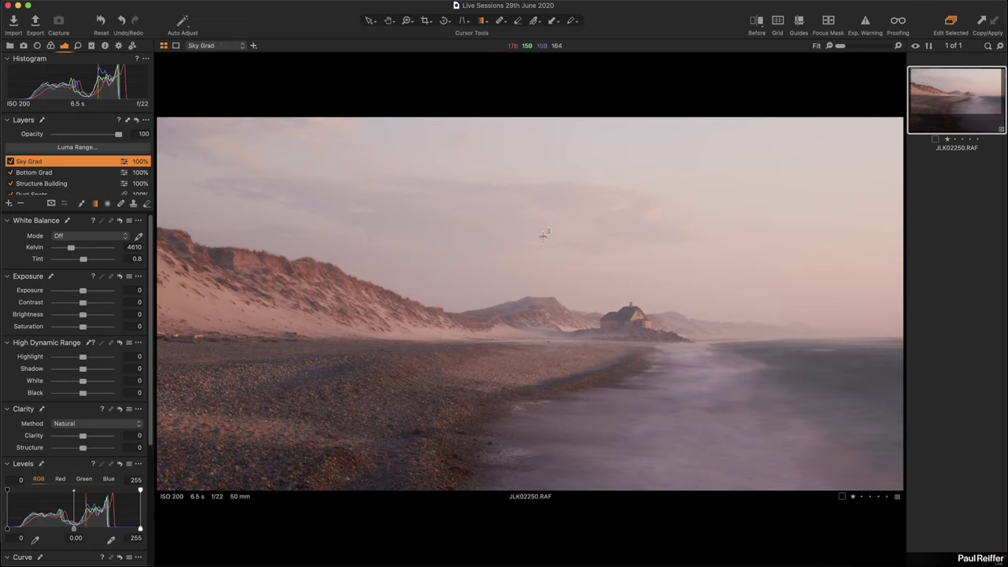
Draw a linear gradient mask over the sky, then tilt and position it to follow the dunes sloping down towards the sea.
mouse_move(551, 234)
mouse_down()
mouse_move(549, 312)
mouse_move(527, 319)
mouse_move(527, 333)
mouse_move(555, 325)
mouse_up()
mouse_move(585, 281)
mouse_down()
mouse_move(580, 270)
mouse_move(584, 282)
mouse_up()
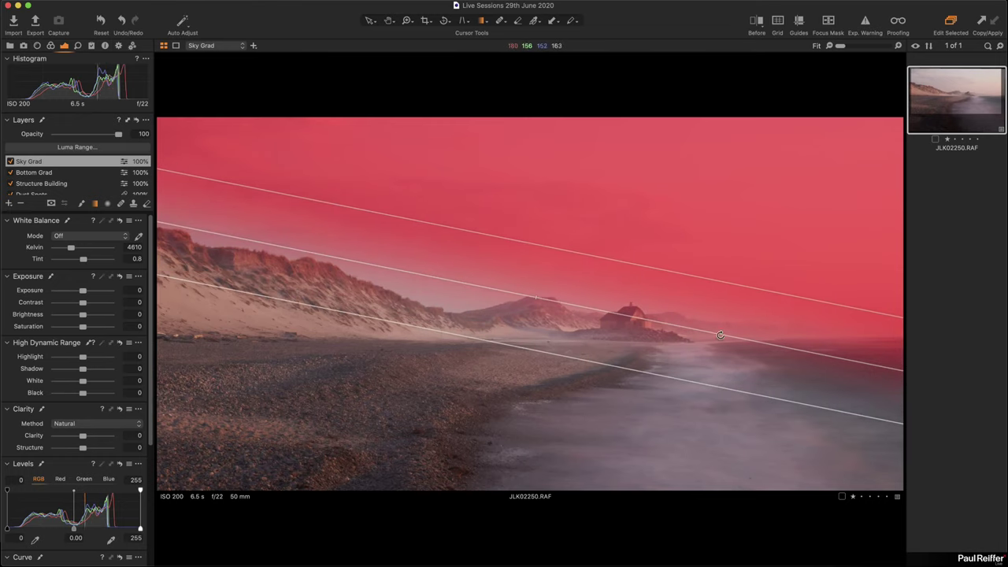
drag(714, 335, 727, 318)
drag(693, 308, 586, 292)
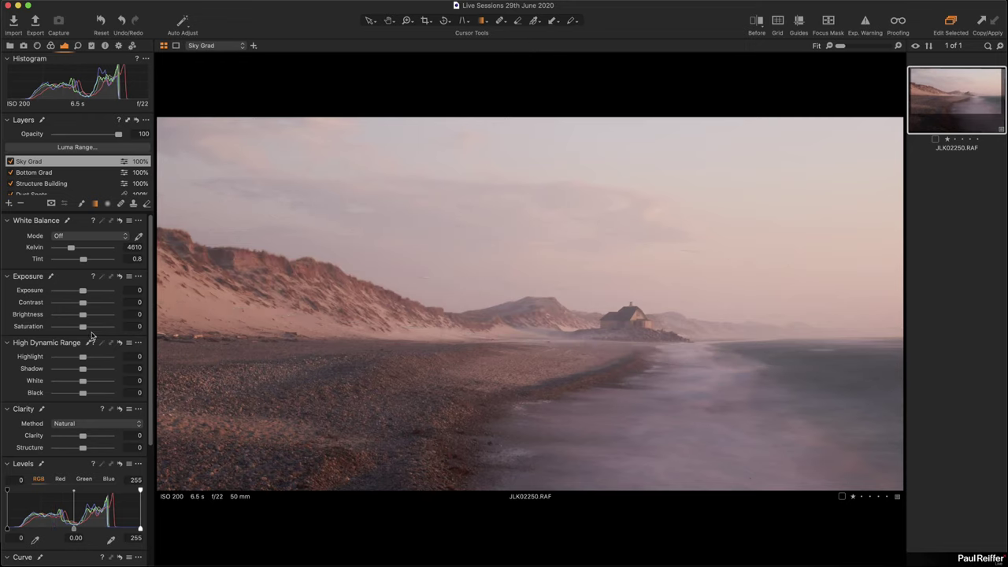
Set Highlight to -60, White to -19, Clarity to 49, Exposure to -0.23 and Saturation to 12 on the Sky Grad layer.
drag(79, 360, 78, 381)
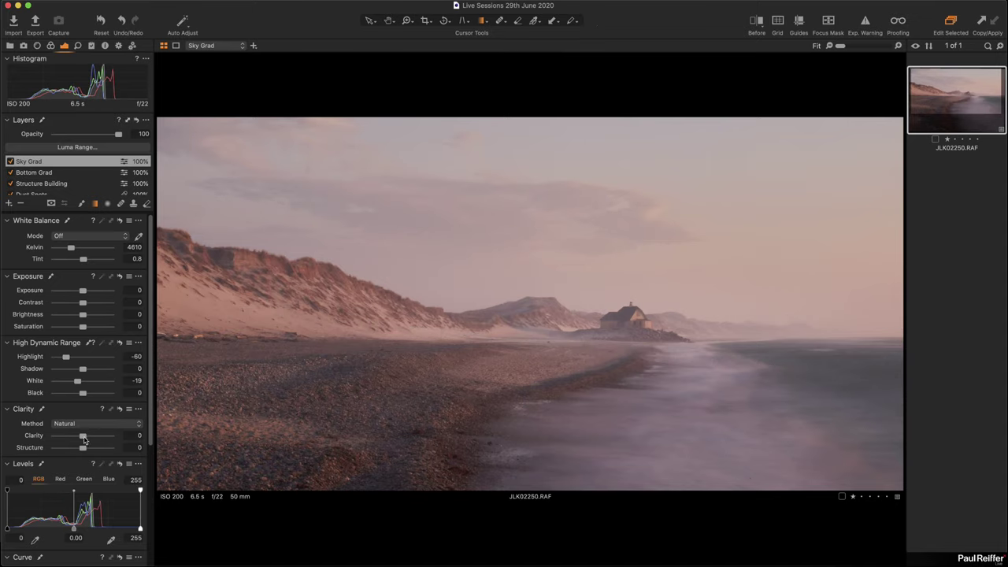
drag(83, 438, 96, 438)
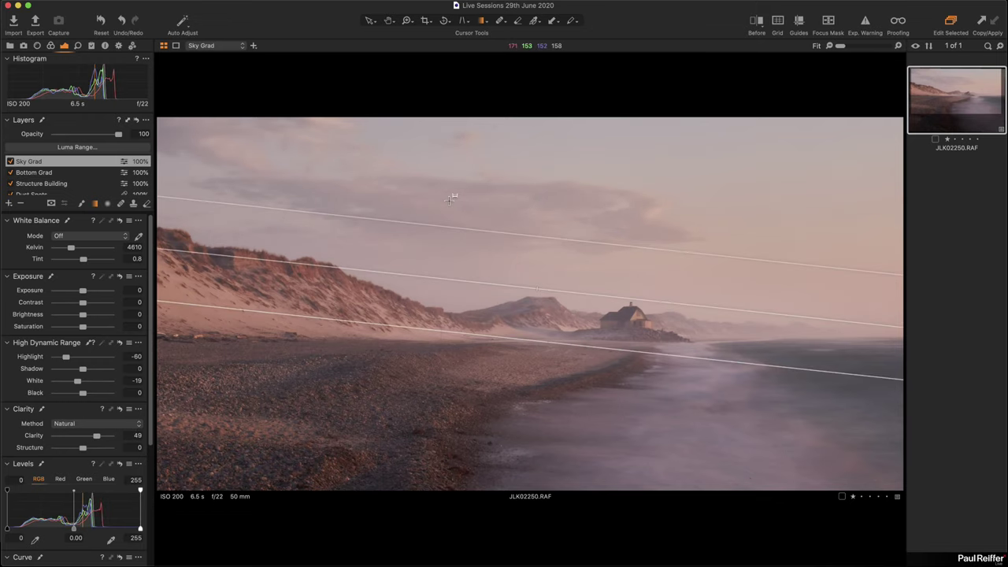
drag(82, 290, 81, 292)
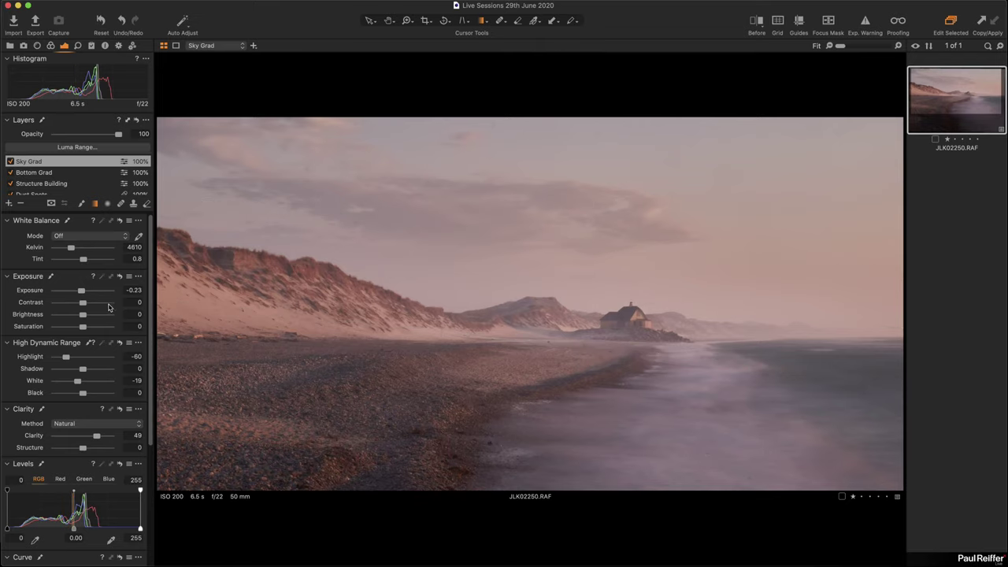
drag(82, 326, 86, 326)
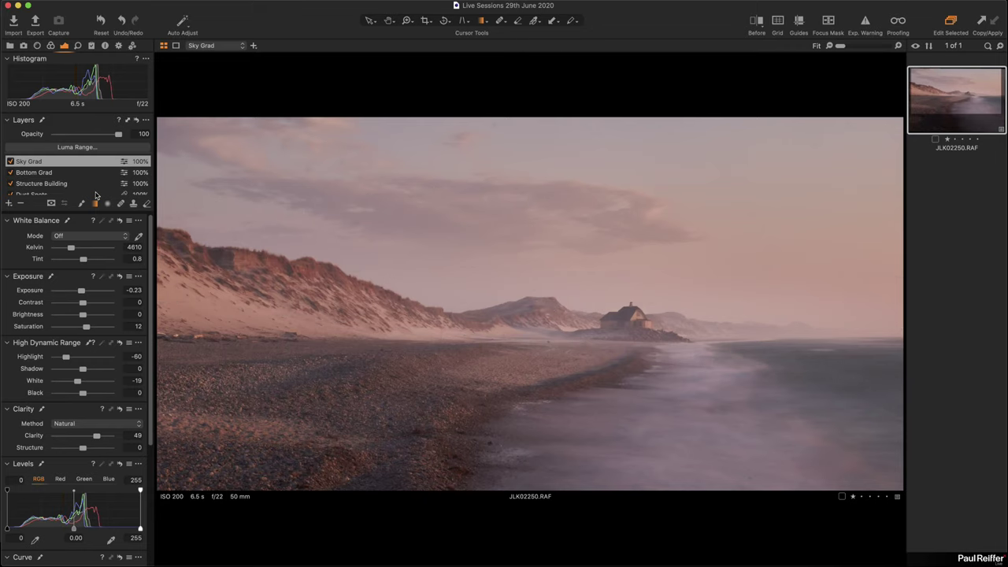
On the Background layer, set Contrast to 5 and lower the RGB Levels white point to 236.
scroll(79, 177, down, 3)
click(54, 190)
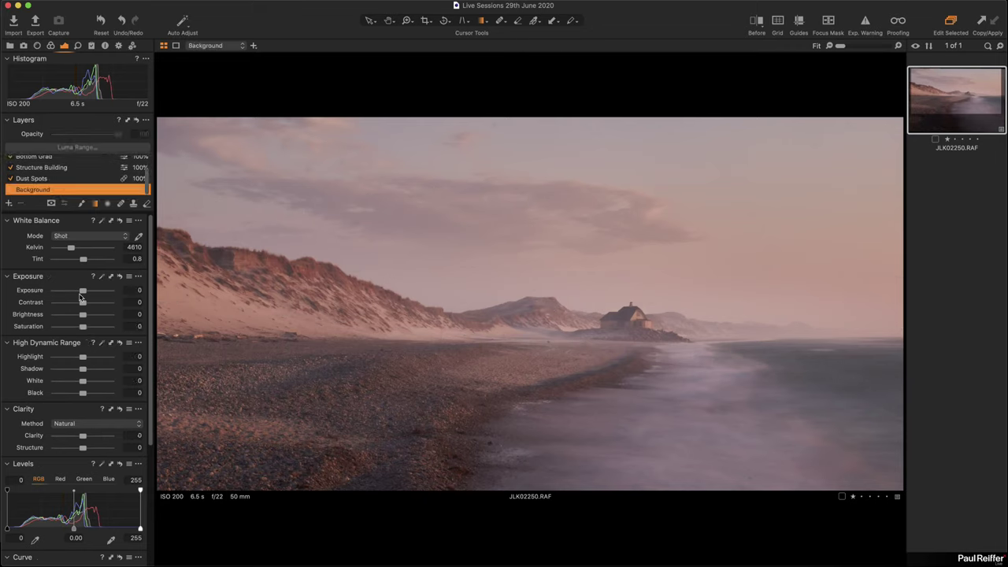
drag(83, 304, 85, 305)
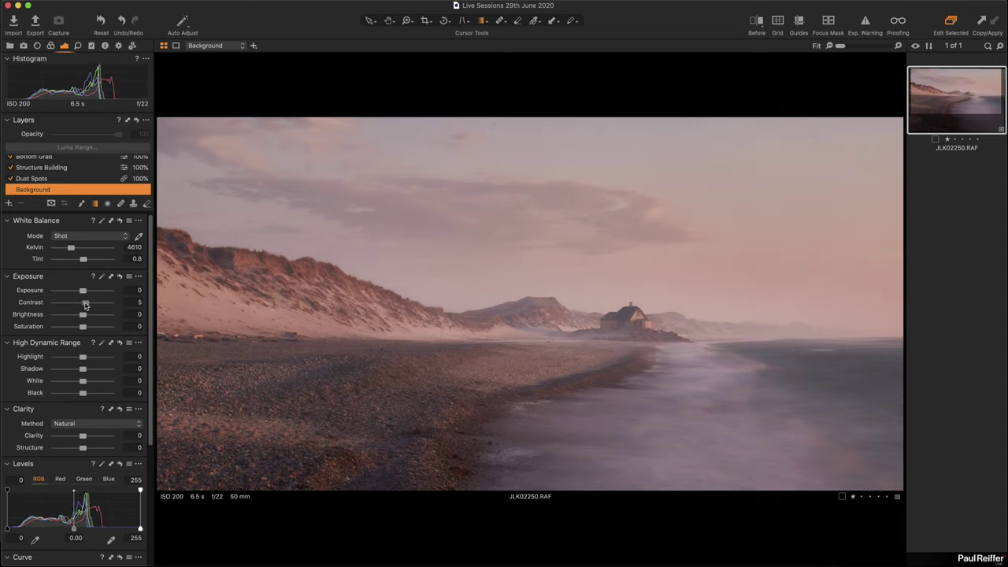
scroll(85, 318, down, 6)
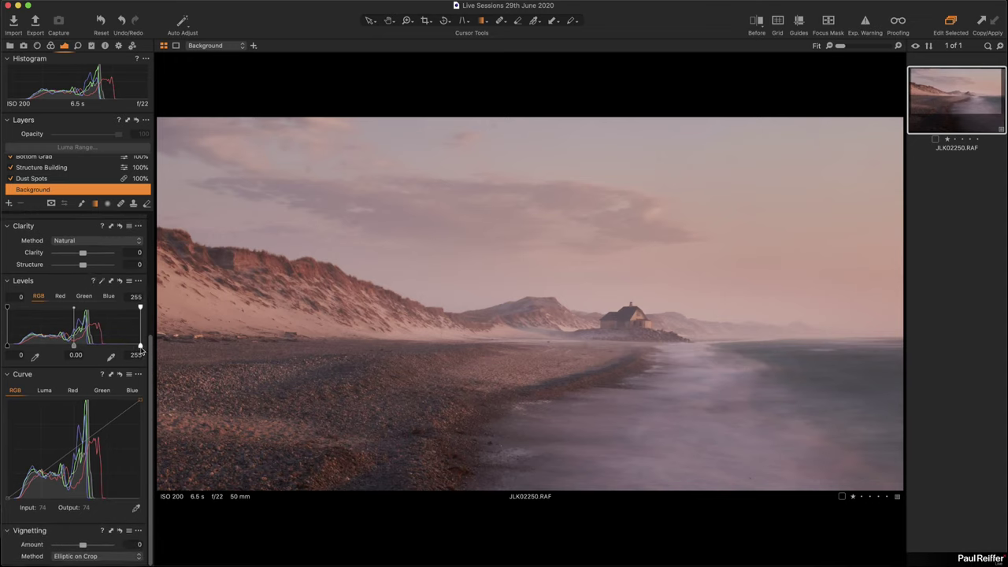
drag(140, 346, 131, 350)
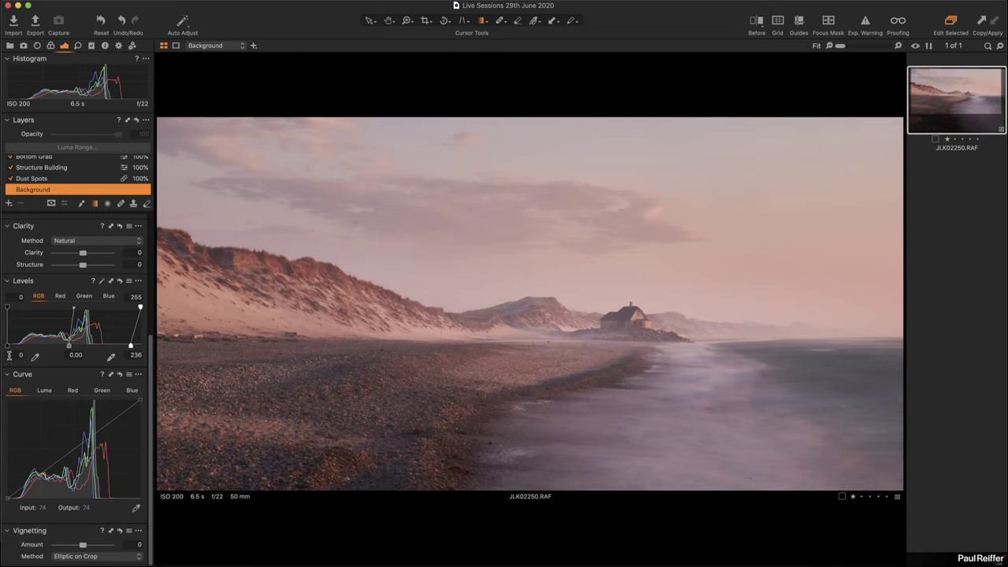
Set the Background layer's RGB Levels black point to 8 and display the Sky Grad layer's gradient mask.
drag(6, 347, 10, 345)
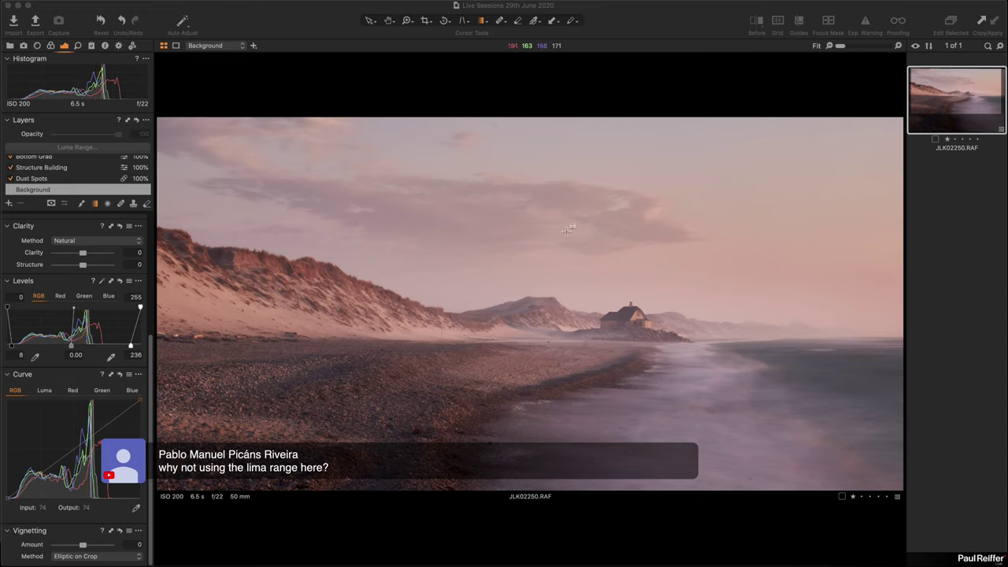
scroll(63, 169, up, 2)
click(47, 161)
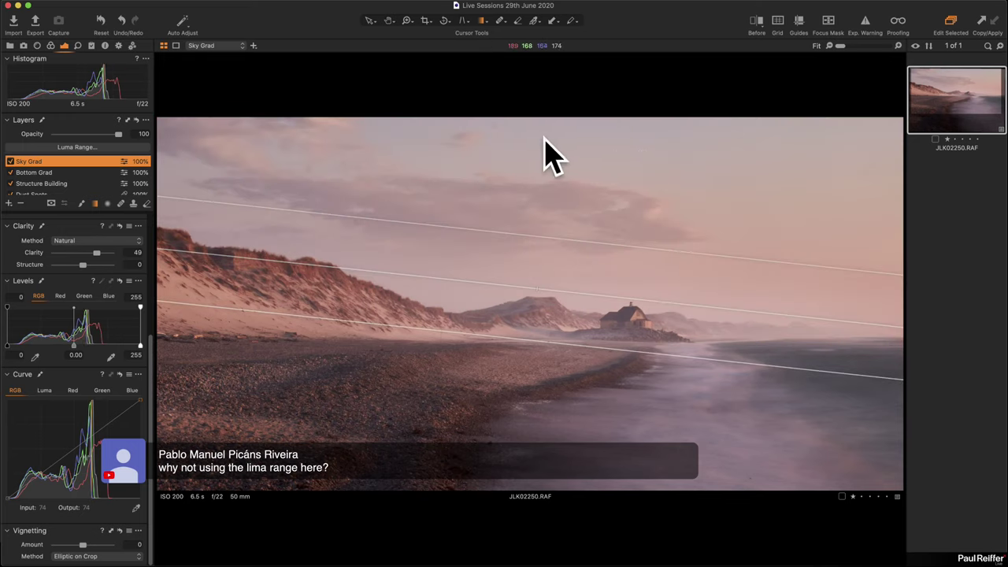
click(284, 265)
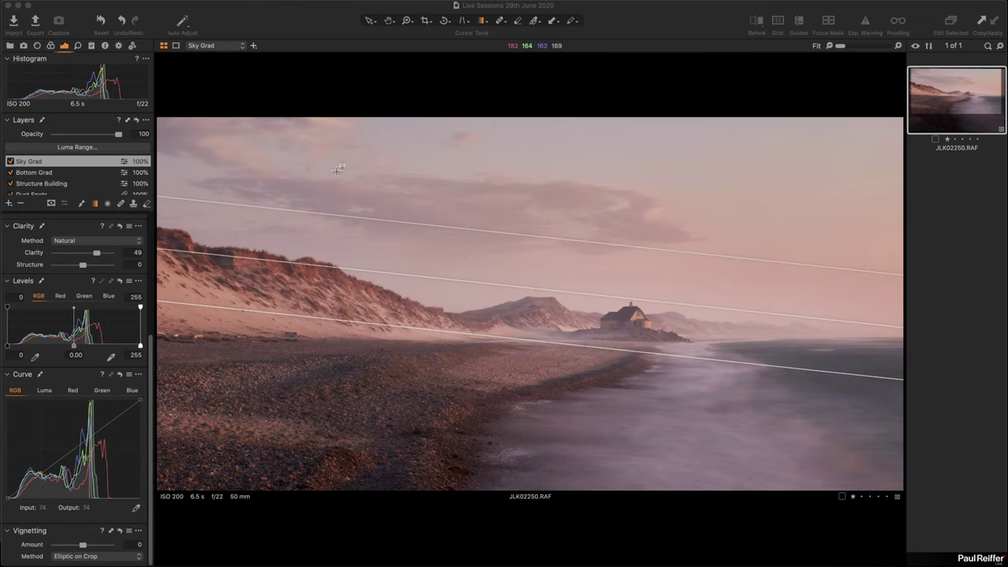
Heal more dust spots in the clouds on the Dust Spots layer, creating a new unedited variant of the photo for comparison.
scroll(49, 180, down, 2)
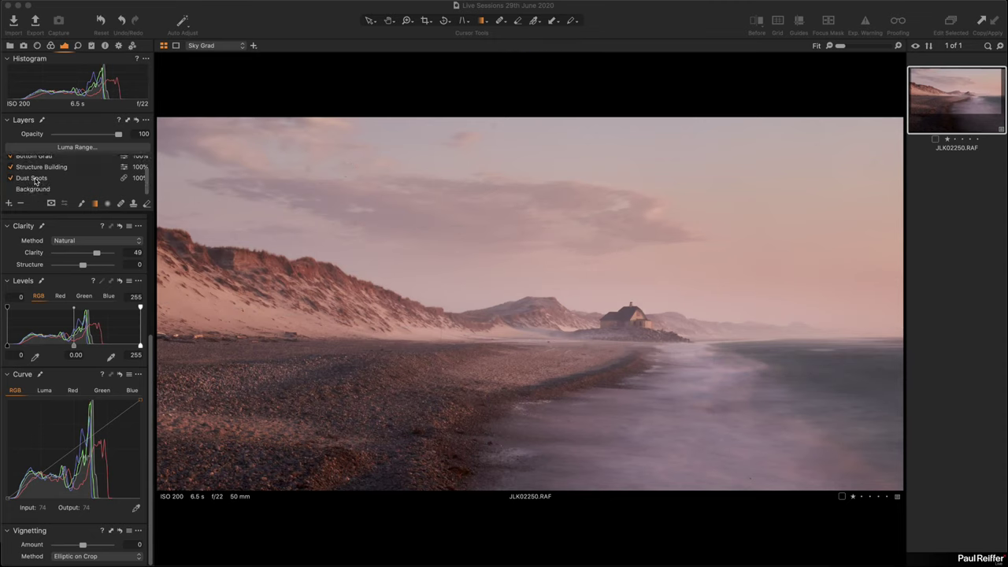
click(49, 179)
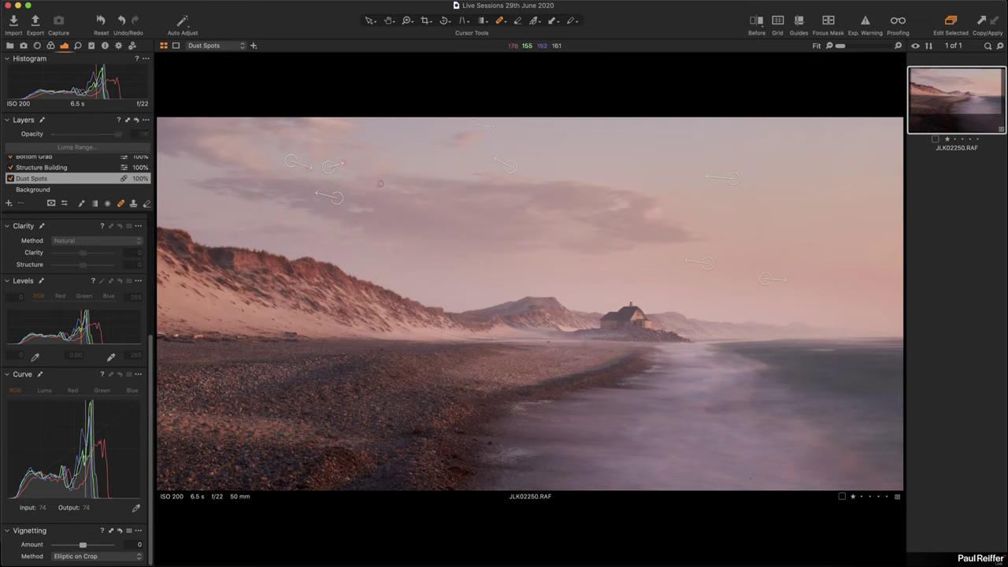
right_click(969, 83)
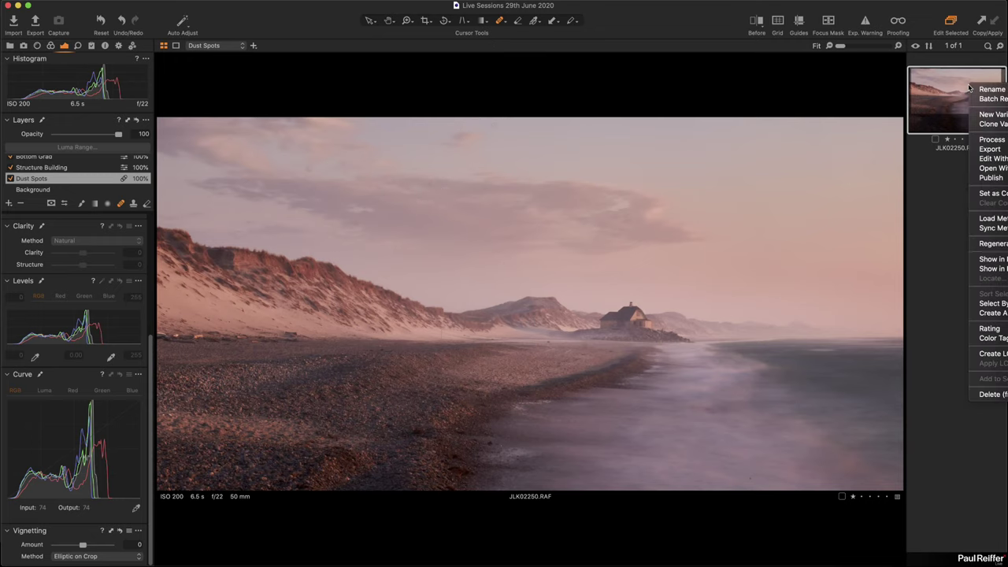
click(984, 123)
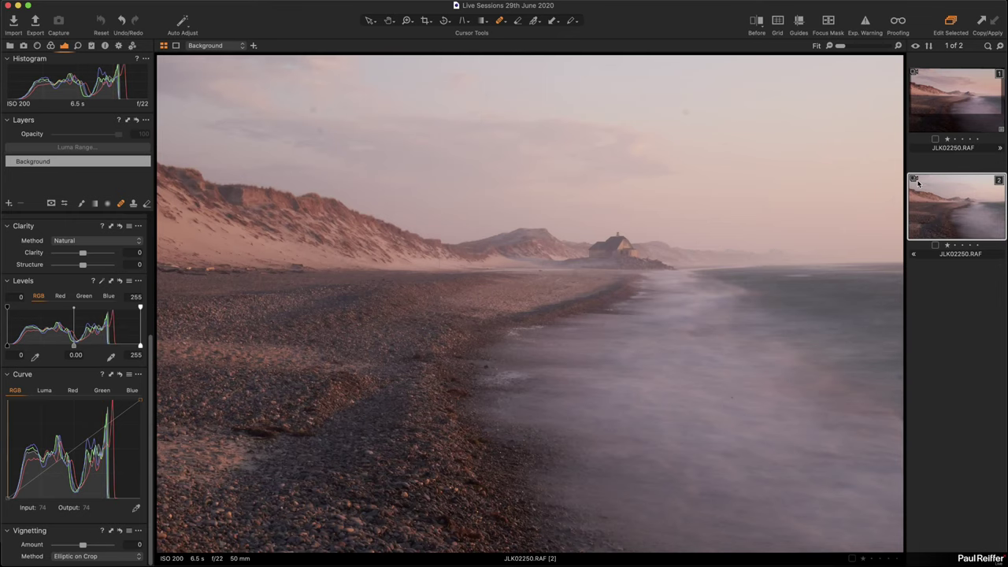
click(958, 109)
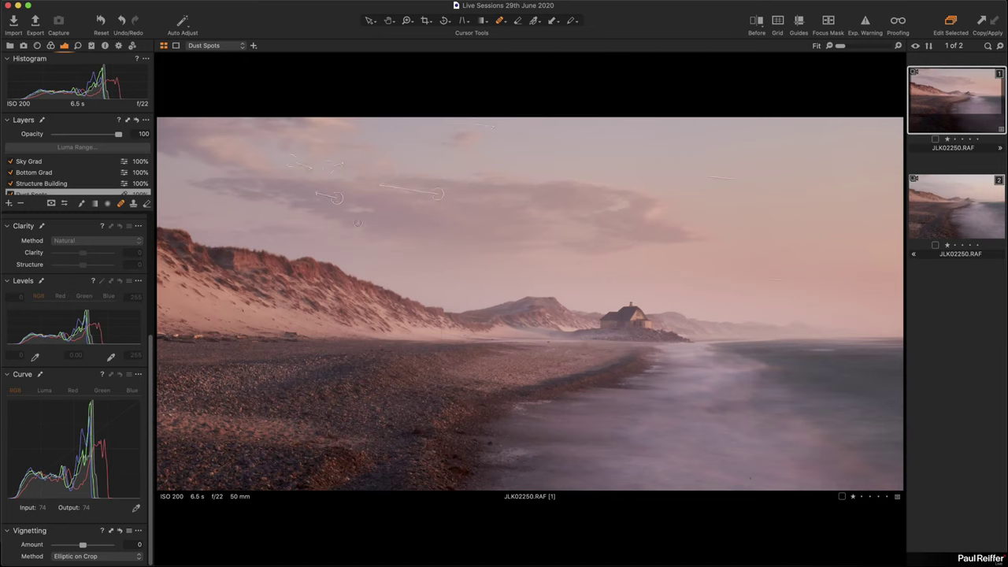
click(354, 223)
click(9, 46)
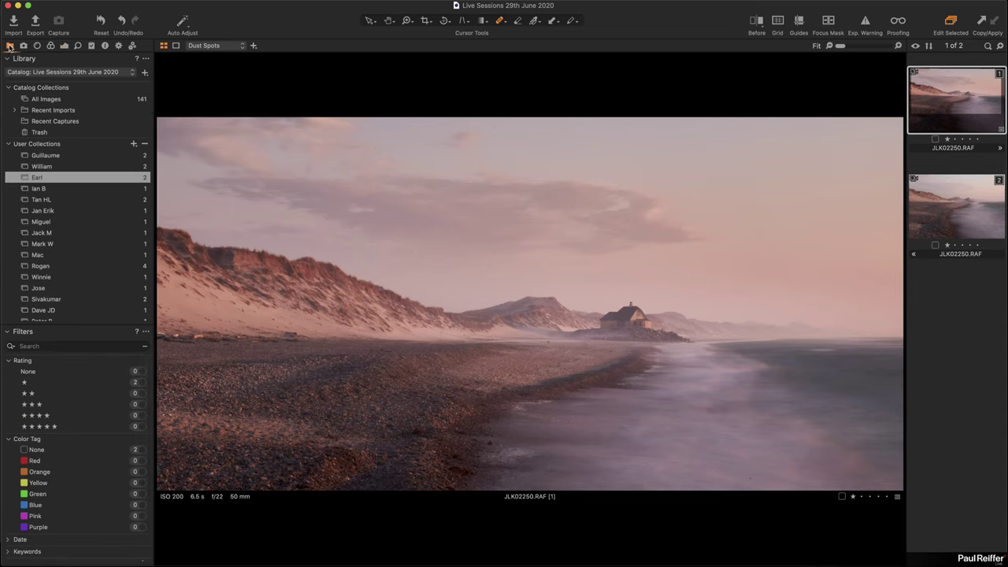
click(38, 46)
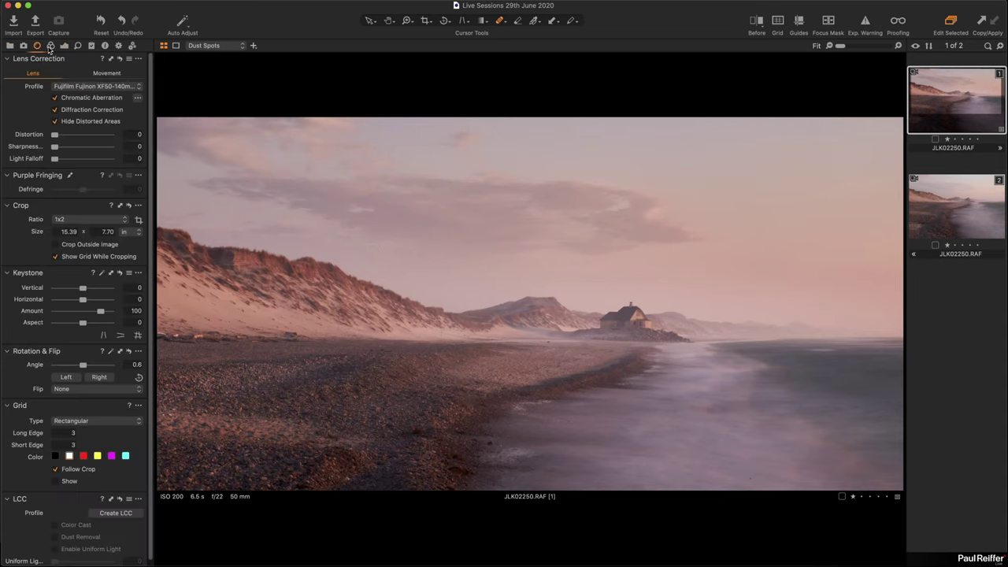
click(50, 46)
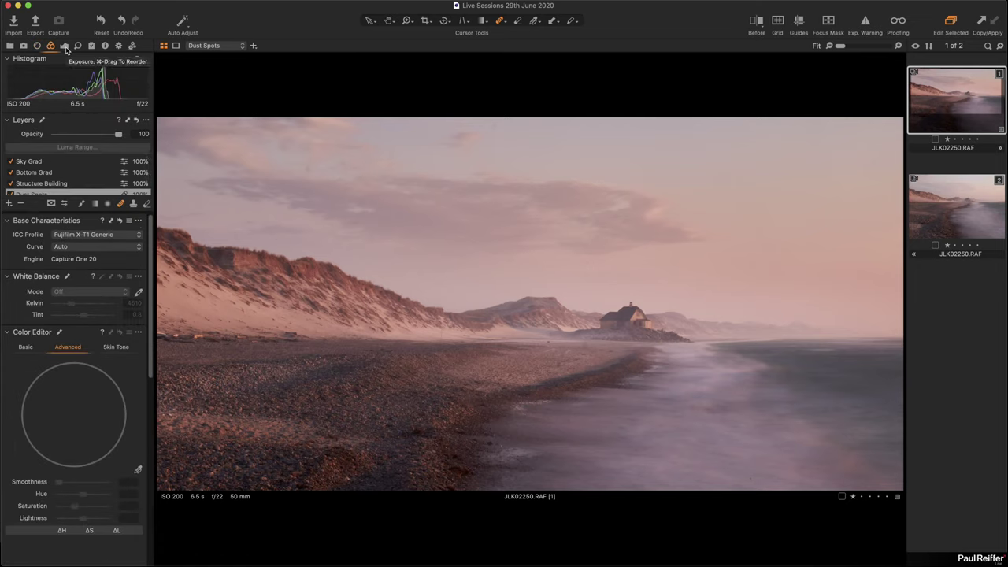
click(64, 46)
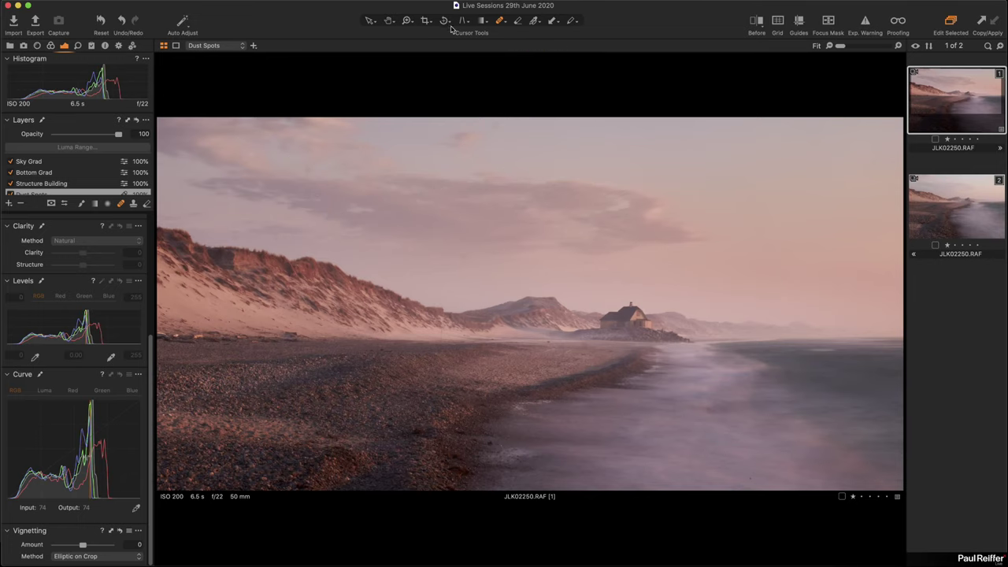
Tighten the 1x2 crop of the beach photo to about 14.07 × 7.03 in, trimming sky and the outer edge of the sea.
click(425, 21)
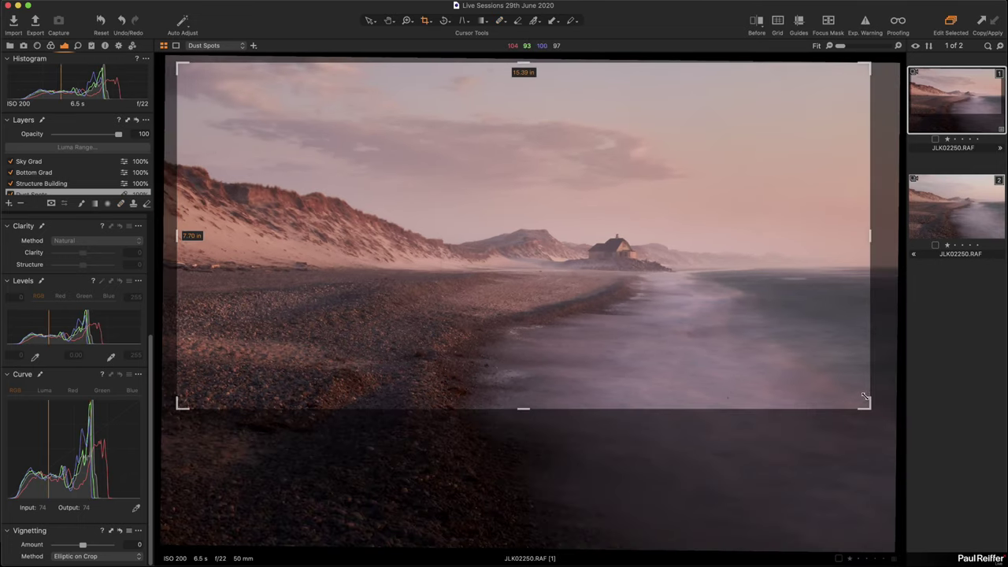
drag(867, 65, 806, 124)
mouse_move(726, 187)
mouse_down()
mouse_move(747, 185)
mouse_move(736, 184)
mouse_up()
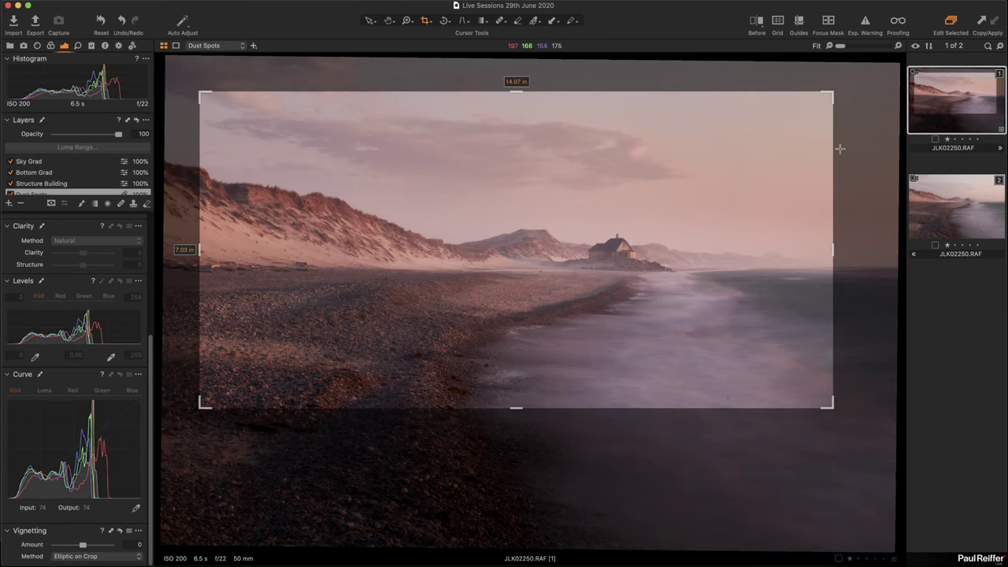
click(369, 19)
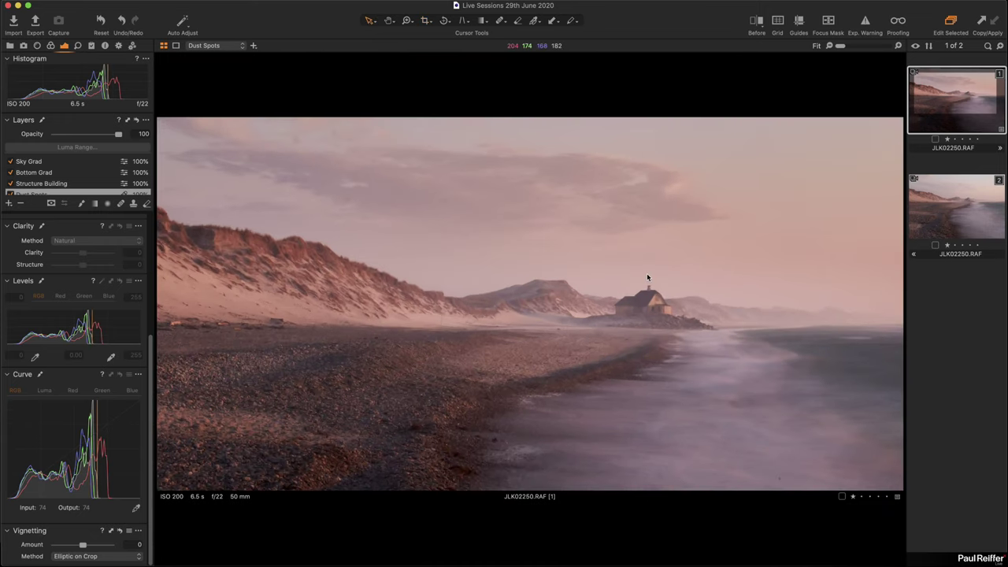
Open the user collection with the misty tree-lined canal photo and analyze its chromatic aberration in the lens correction.
click(10, 45)
click(59, 189)
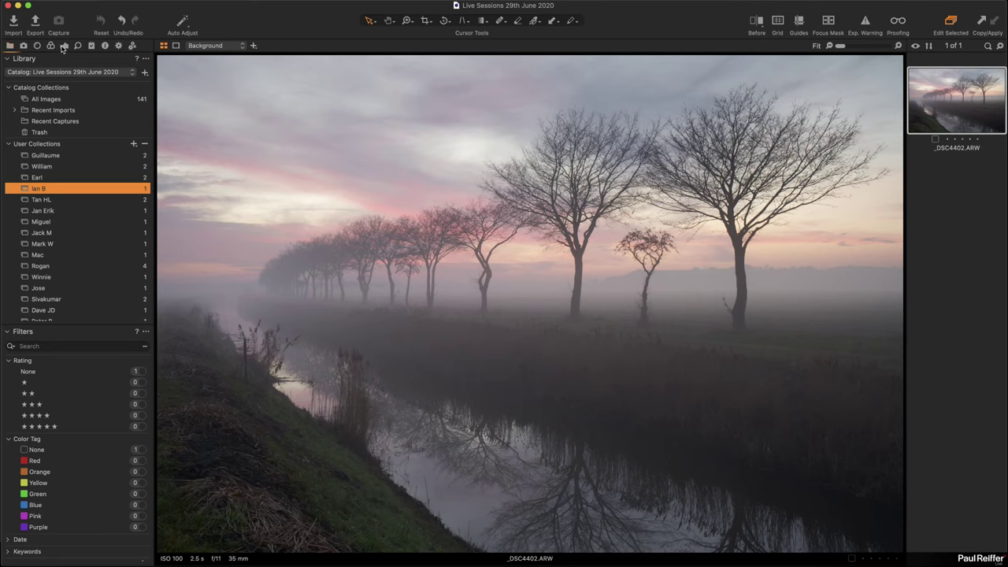
click(63, 46)
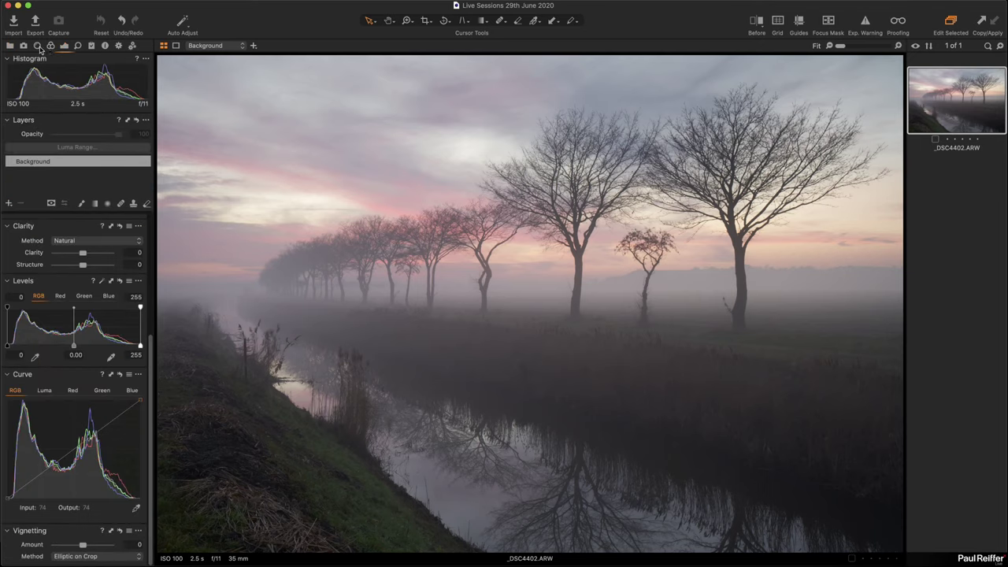
click(37, 46)
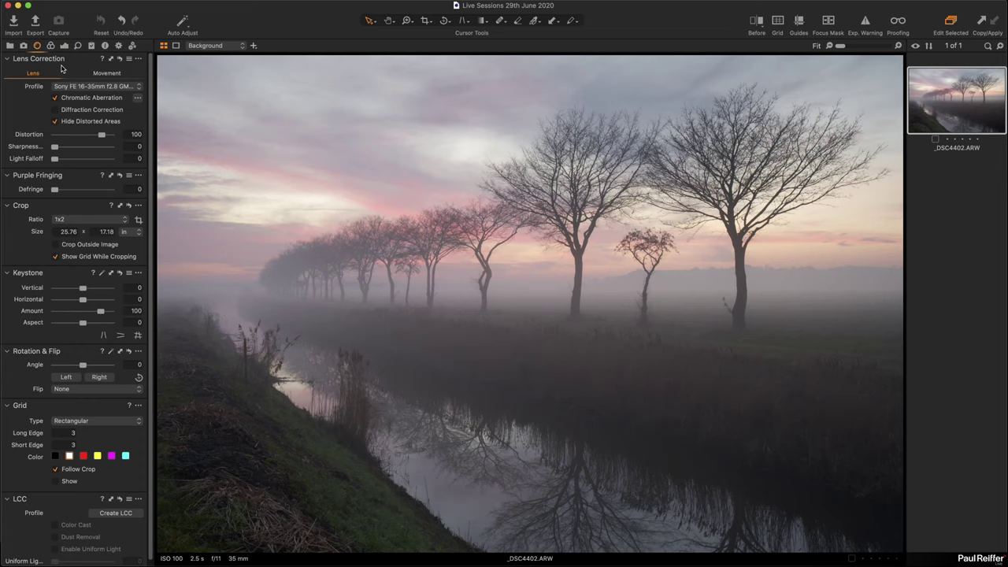
click(138, 97)
click(159, 103)
Inspect the trunk and branches of the largest tree at high magnification for colour fringing, then return to the whole photo.
key(z)
drag(693, 197, 898, 332)
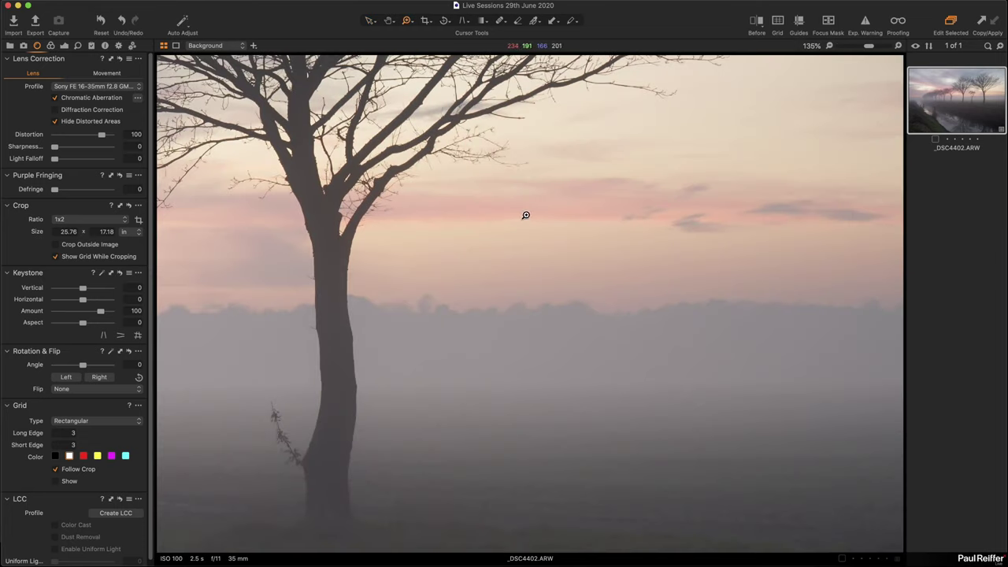
scroll(551, 299, up, 5)
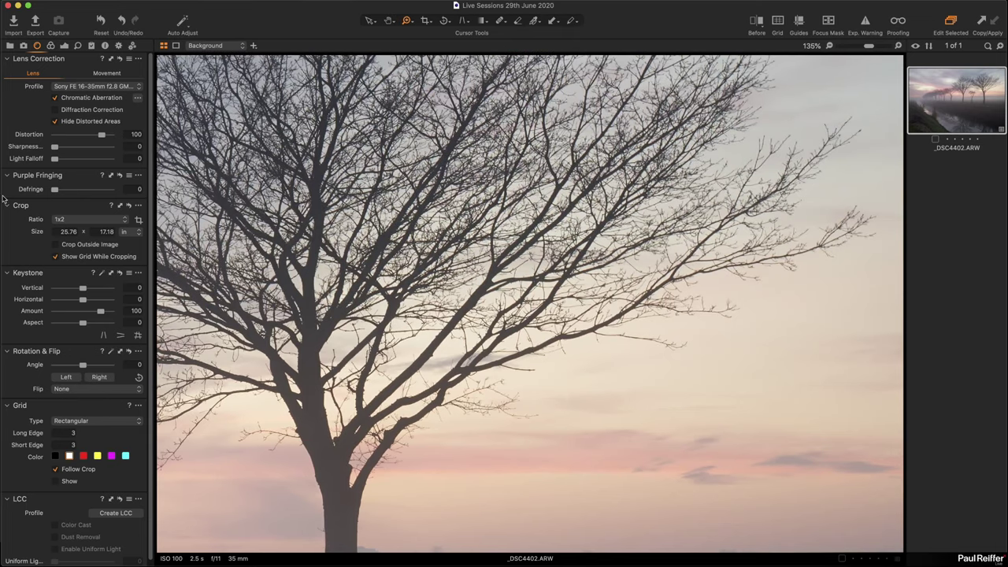
scroll(421, 436, down, 5)
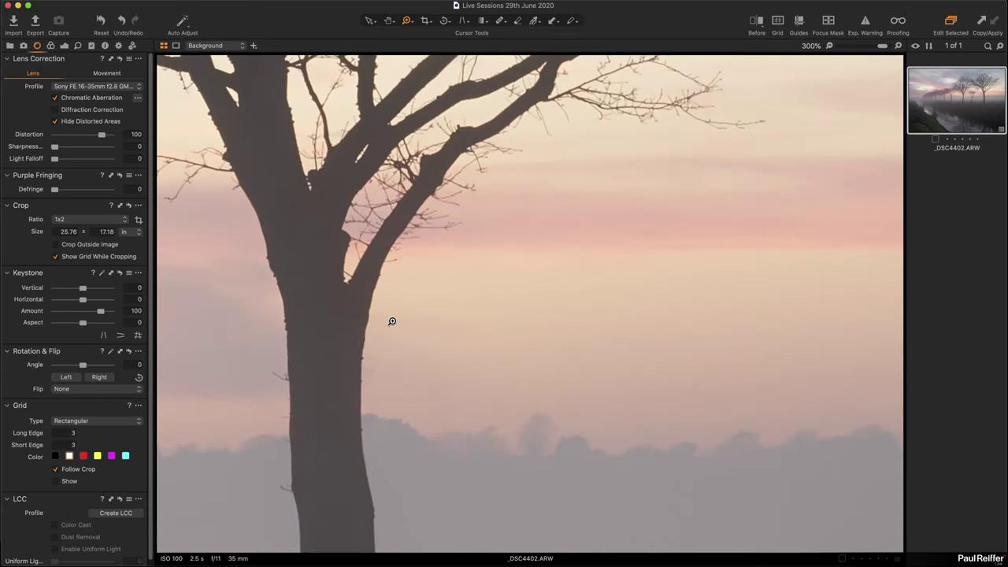
click(391, 320)
alt+click(383, 255)
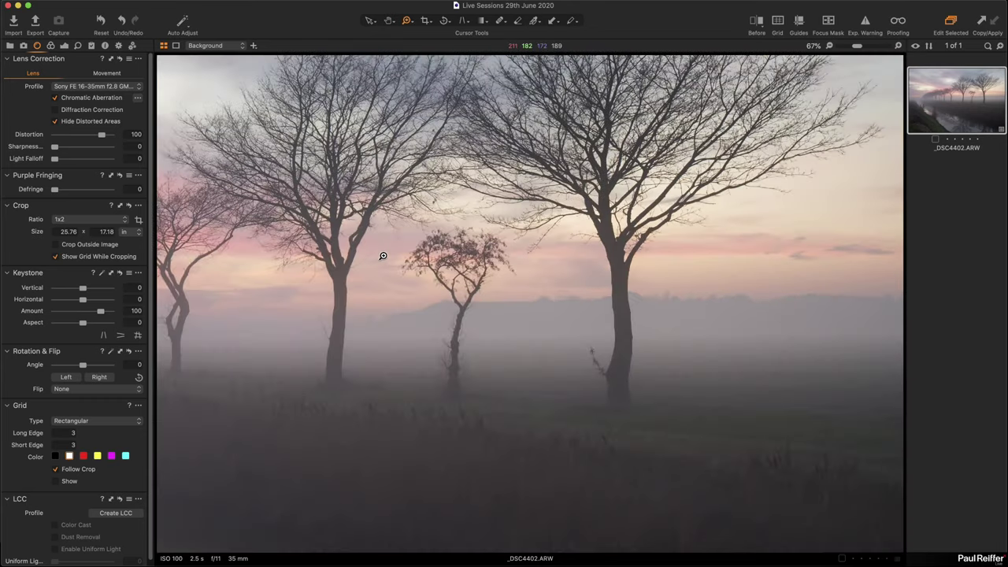
alt+click(364, 254)
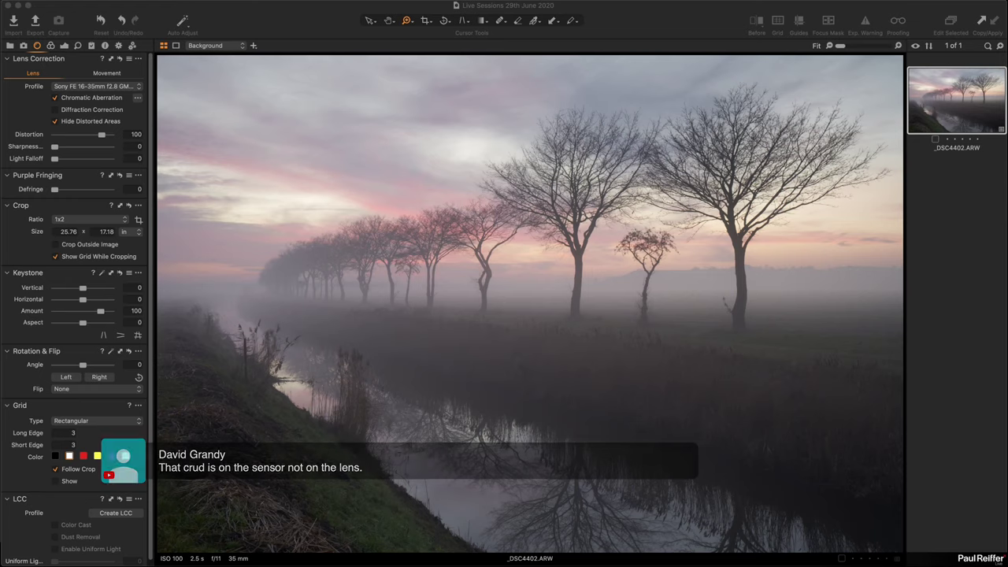
click(10, 47)
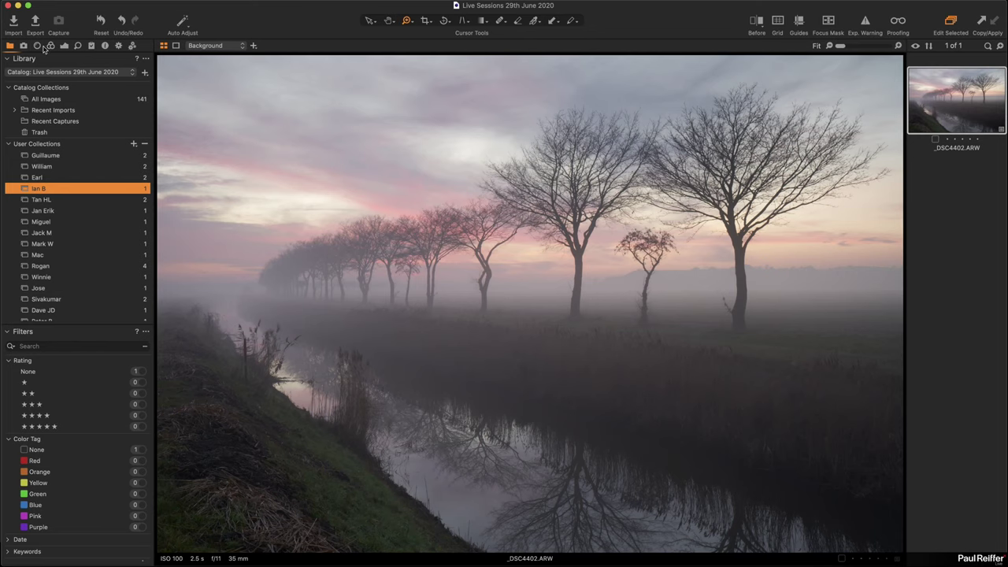
click(37, 46)
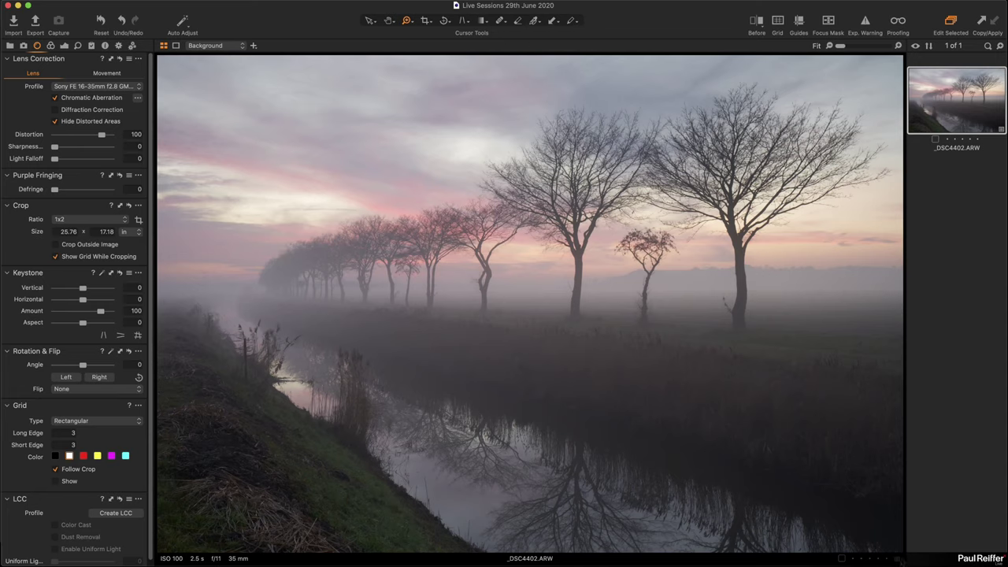
Add an adjustment layer and draw a tilted linear gradient mask over the foreground bank and water.
click(65, 45)
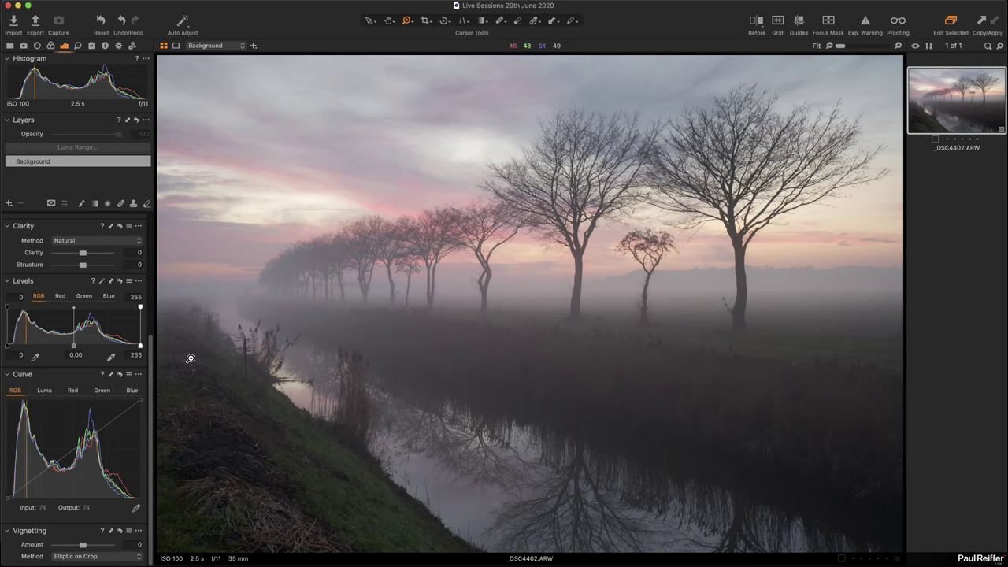
click(9, 204)
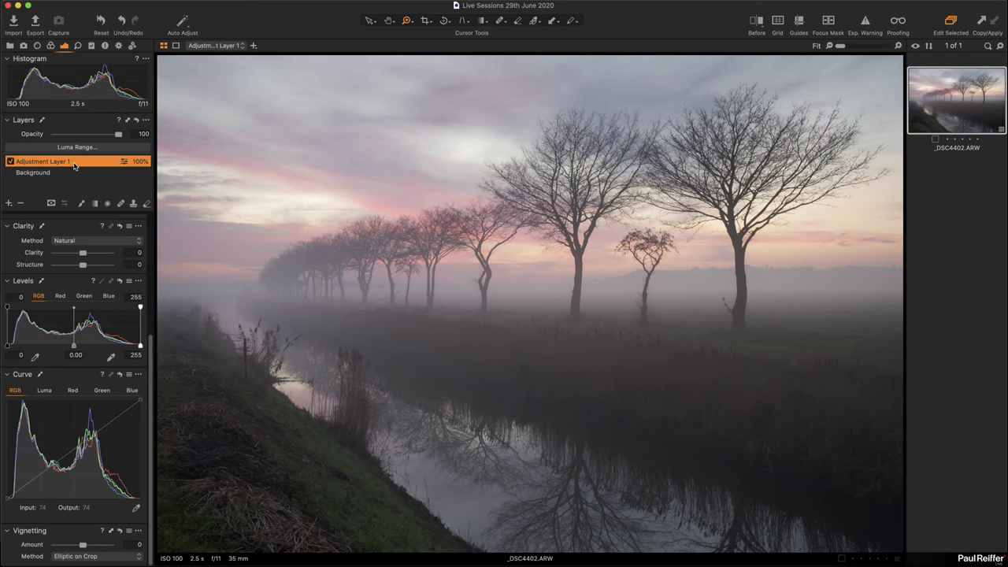
click(96, 203)
mouse_move(367, 461)
mouse_down()
mouse_move(471, 351)
mouse_move(383, 333)
mouse_up()
Set the gradient layer's Exposure to -1.06 and compare the photo with the layer off and on.
scroll(91, 307, up, 6)
drag(82, 288, 75, 291)
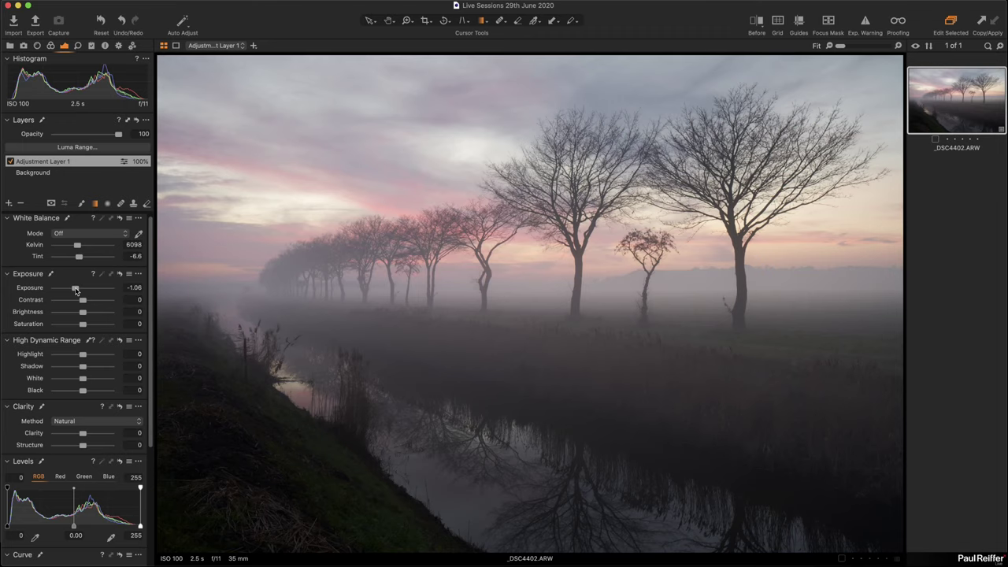
mouse_move(272, 415)
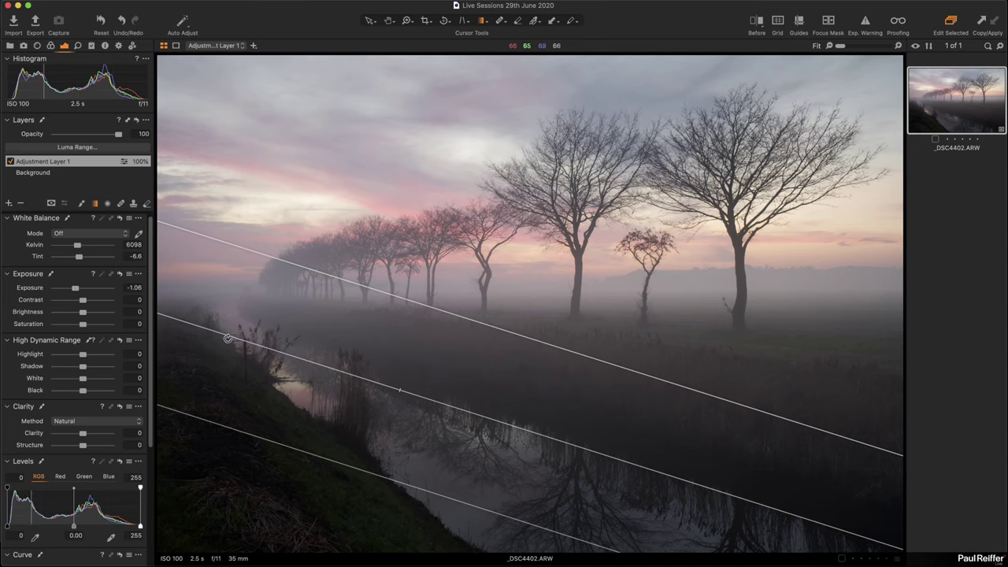
click(9, 161)
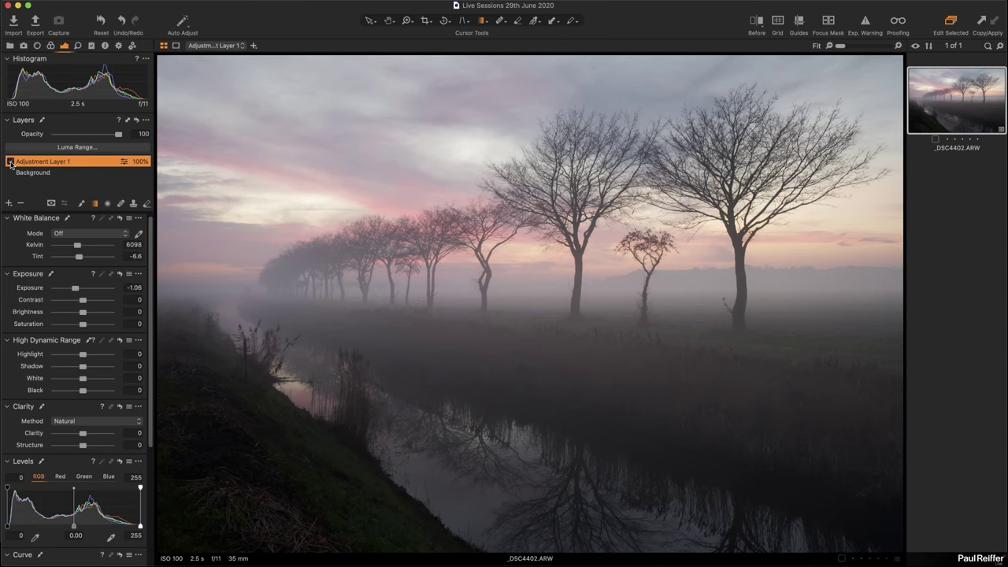
click(10, 162)
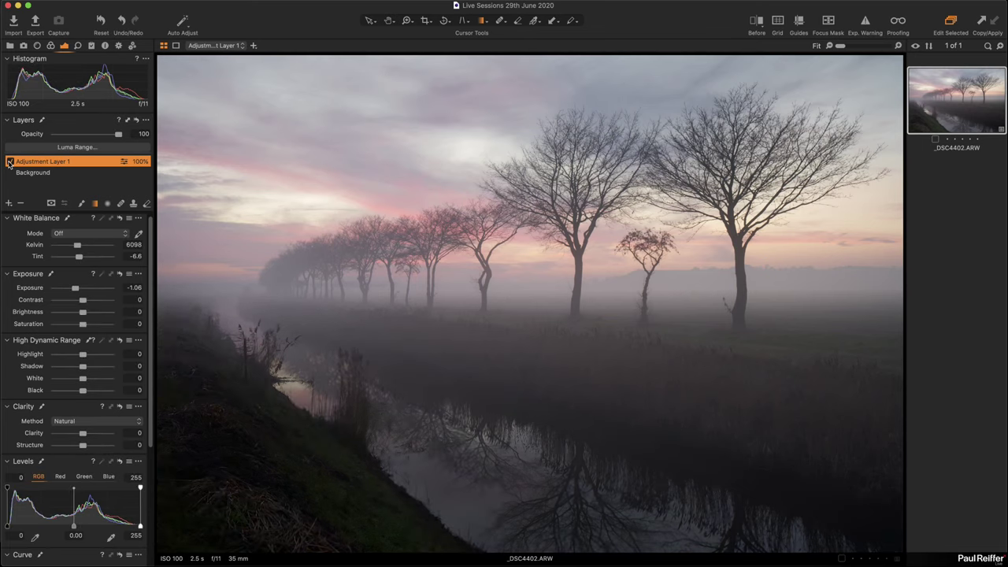
click(10, 161)
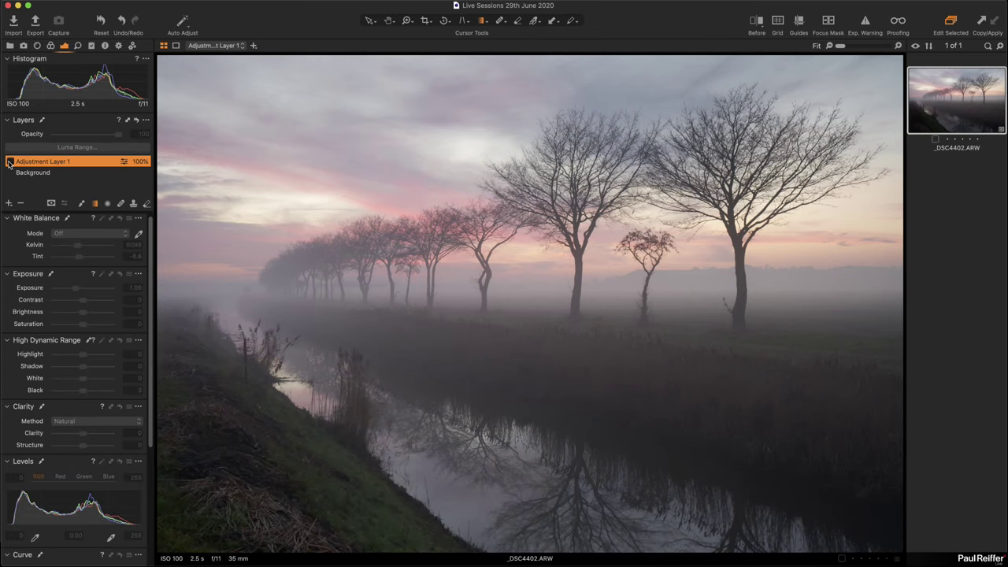
click(10, 161)
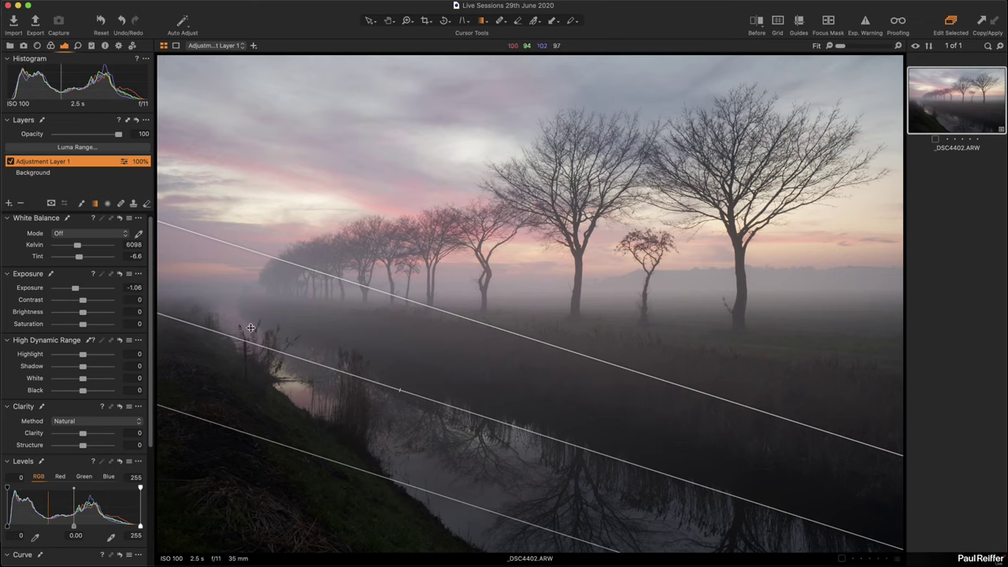
Rename the gradient adjustment layer as Foreground and reduce its opacity to 50.
drag(118, 133, 87, 136)
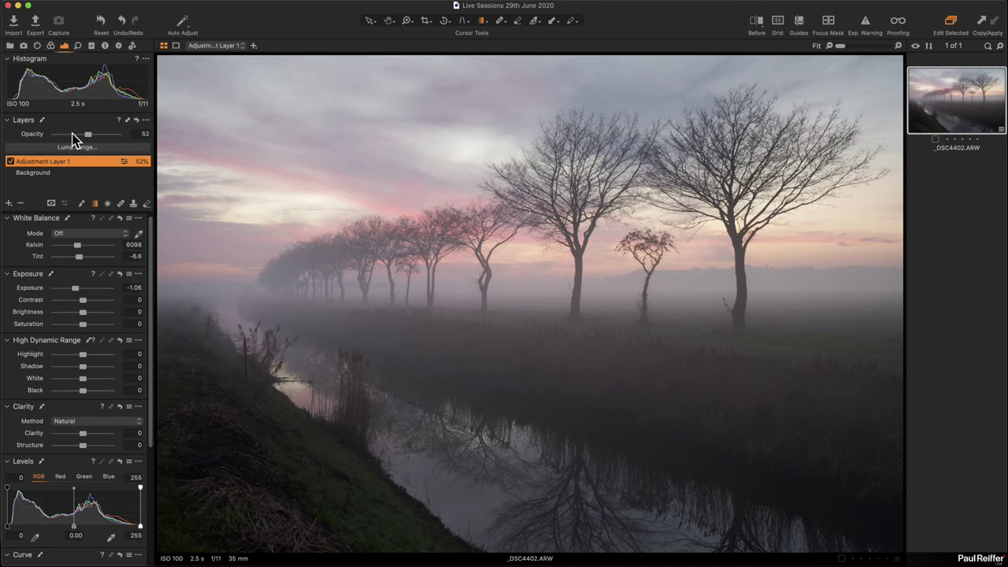
double_click(34, 163)
text(Fore)
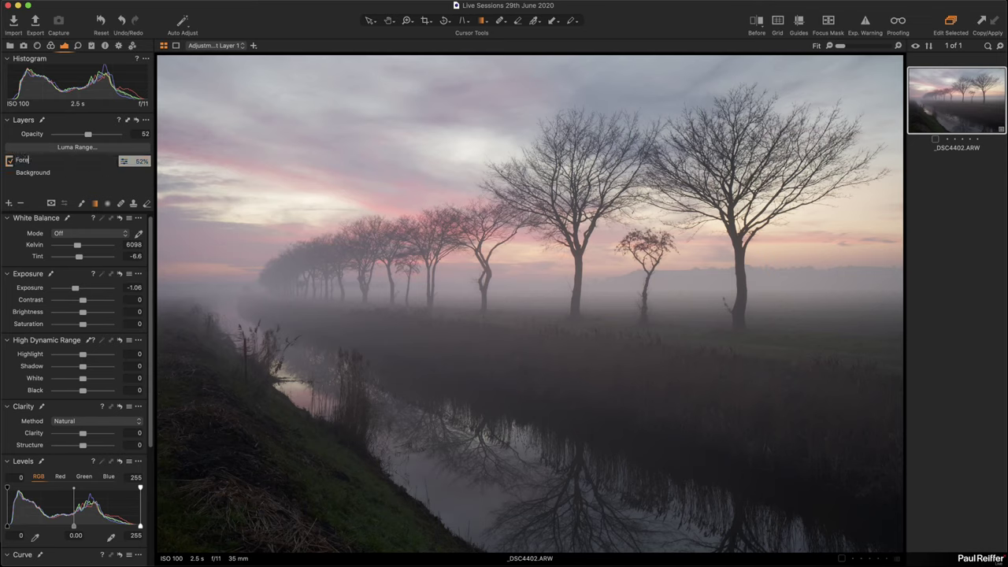
text(ground)
key(Return)
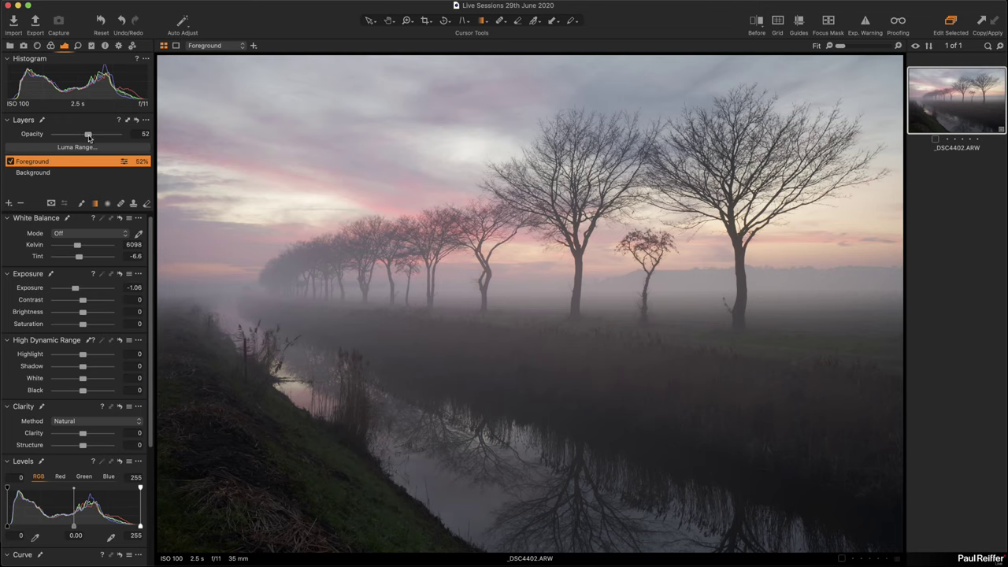
drag(88, 137, 87, 138)
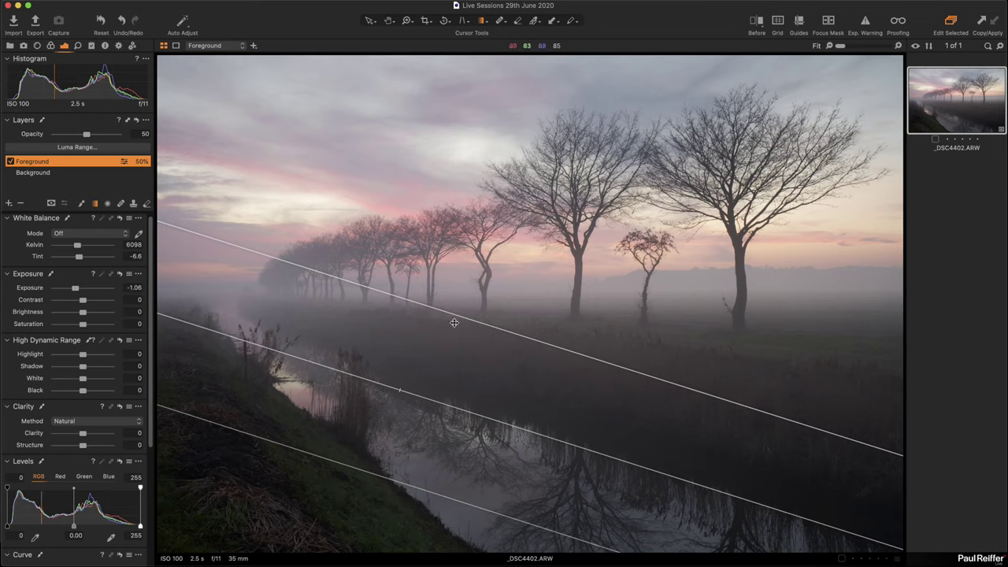
Add a second adjustment layer above Foreground and name it Sky.
click(9, 204)
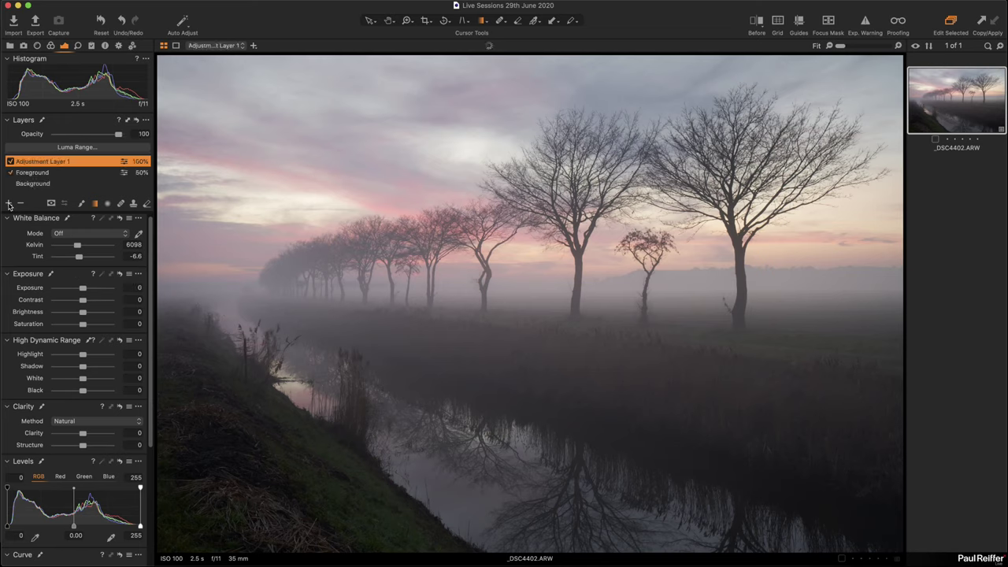
double_click(41, 160)
text(Sky)
key(Return)
Display the Foreground layer's gradient mask over the photo and reselect the Sky layer.
click(44, 175)
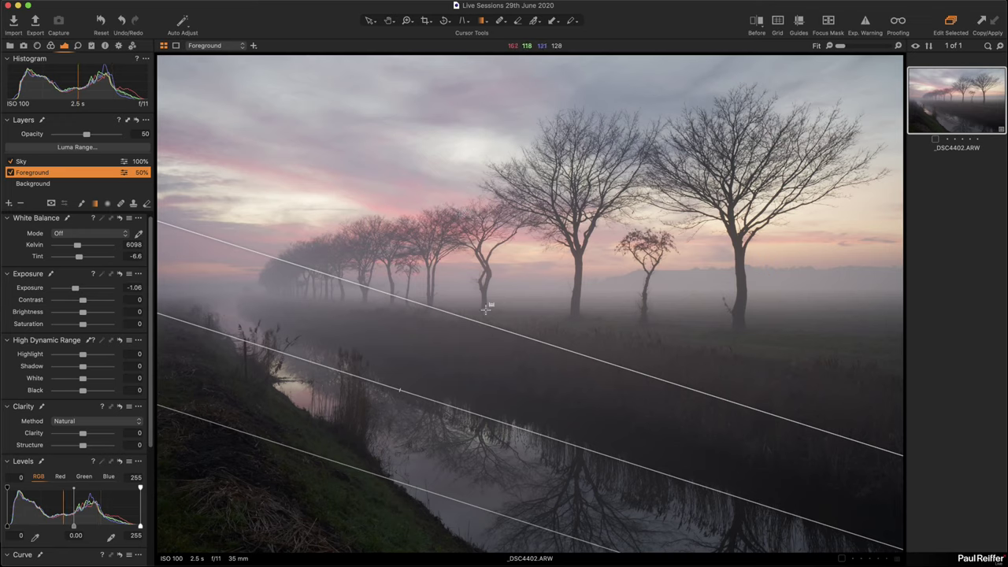
key(m)
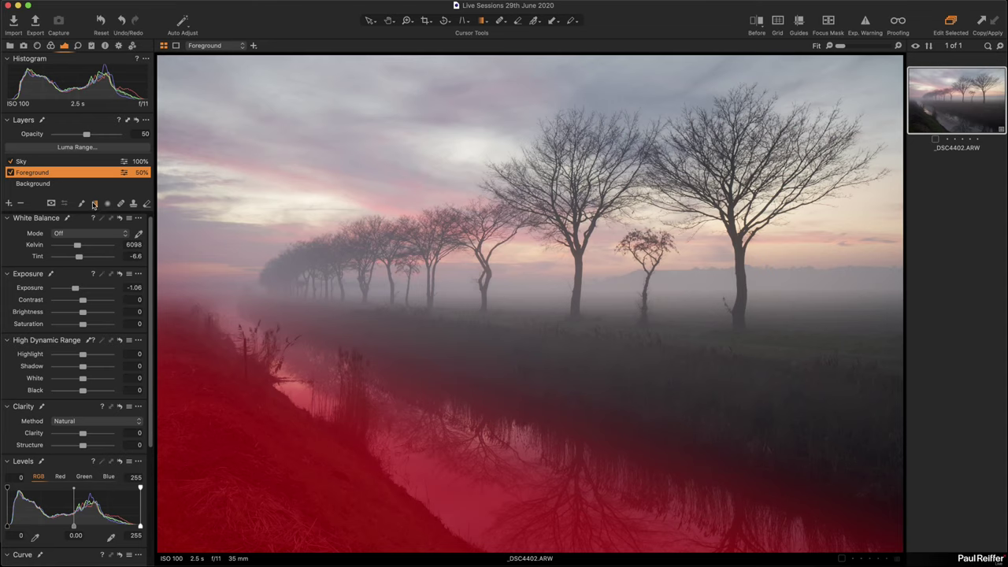
click(32, 162)
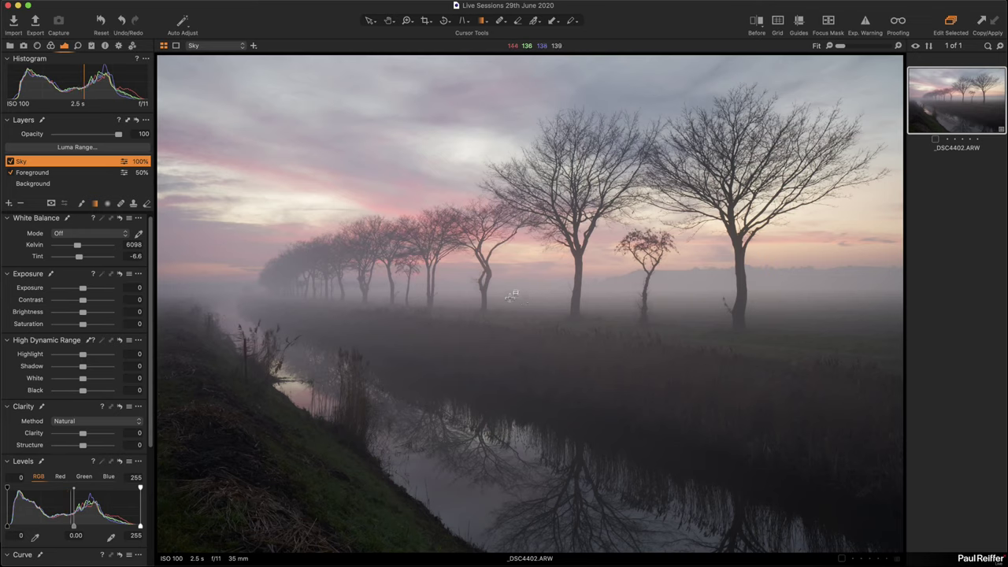
Try a Clarity of 100 on the Background layer and reset it.
click(87, 186)
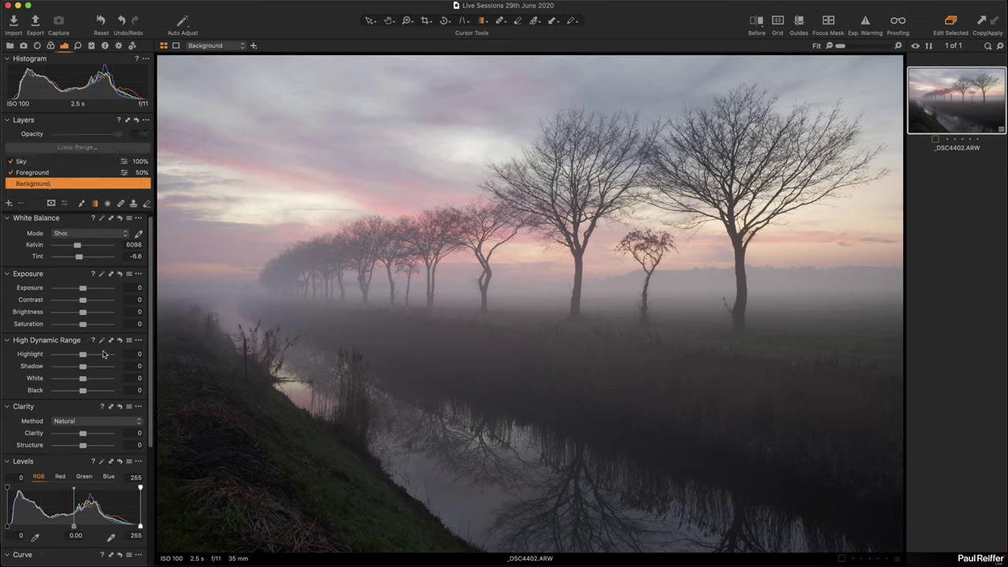
drag(82, 435, 110, 432)
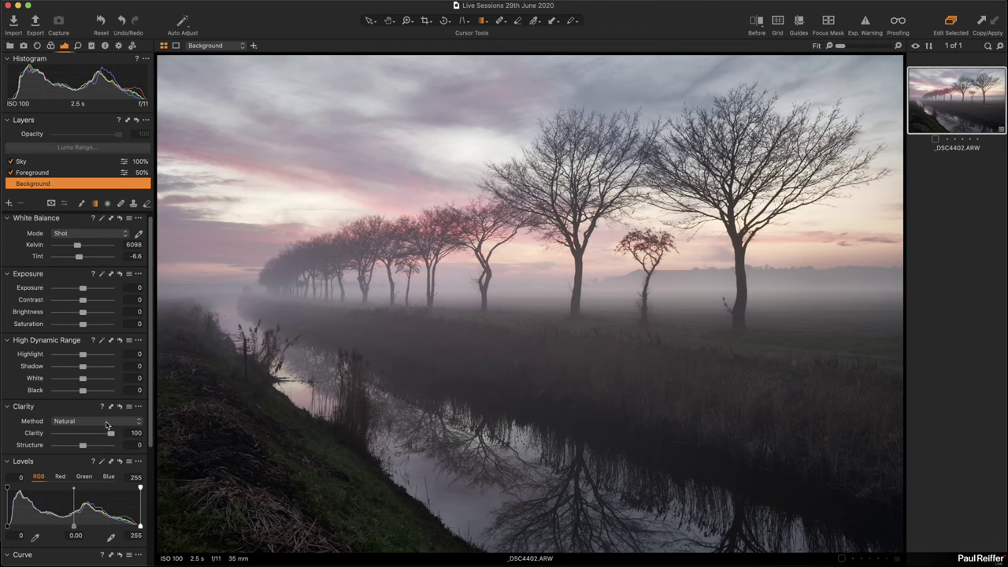
double_click(111, 433)
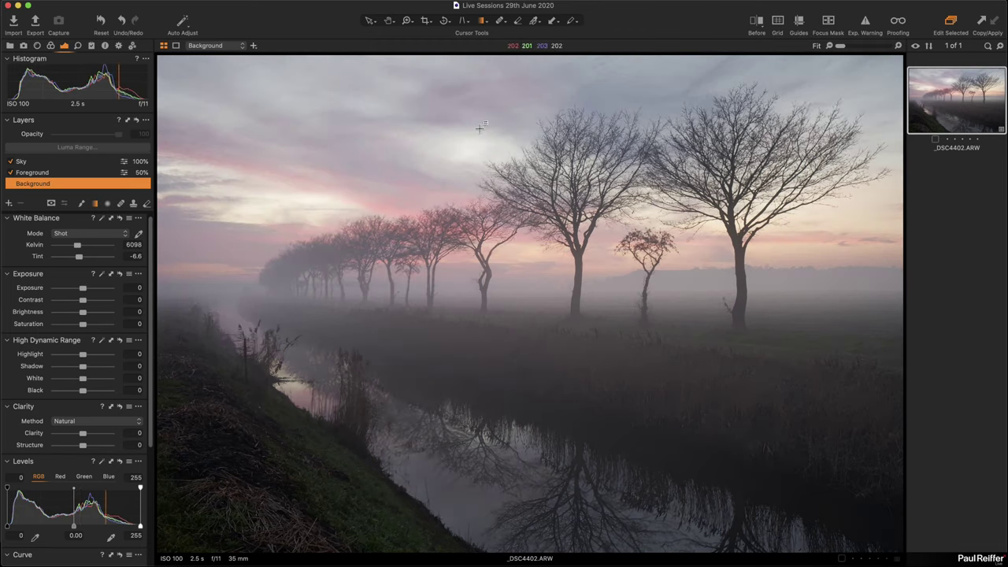
Draw a slightly tilted linear gradient mask on the Sky layer, fading from the upper clouds down to the mist below the trees.
click(63, 161)
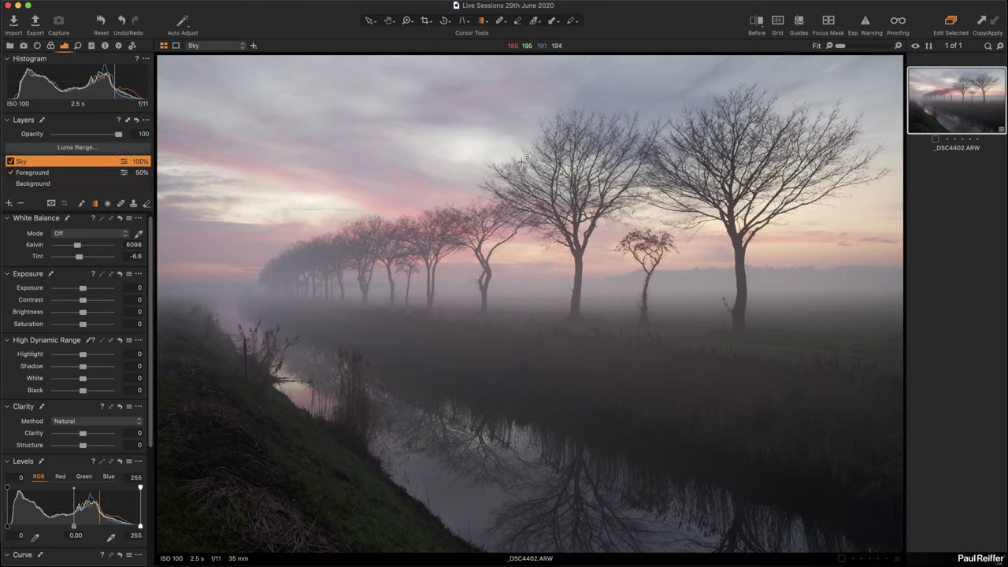
drag(525, 169, 539, 344)
drag(543, 287, 555, 230)
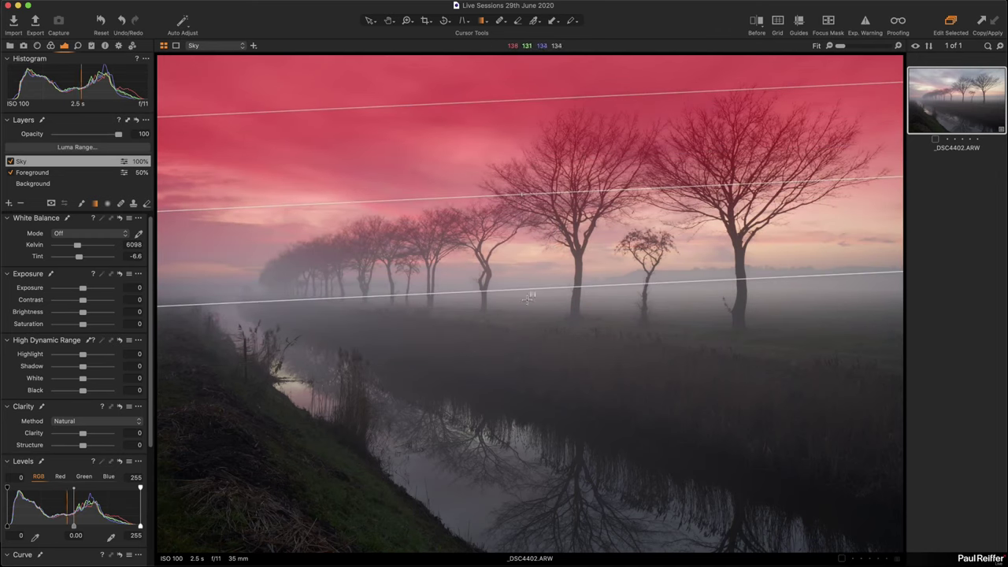
drag(530, 291, 528, 306)
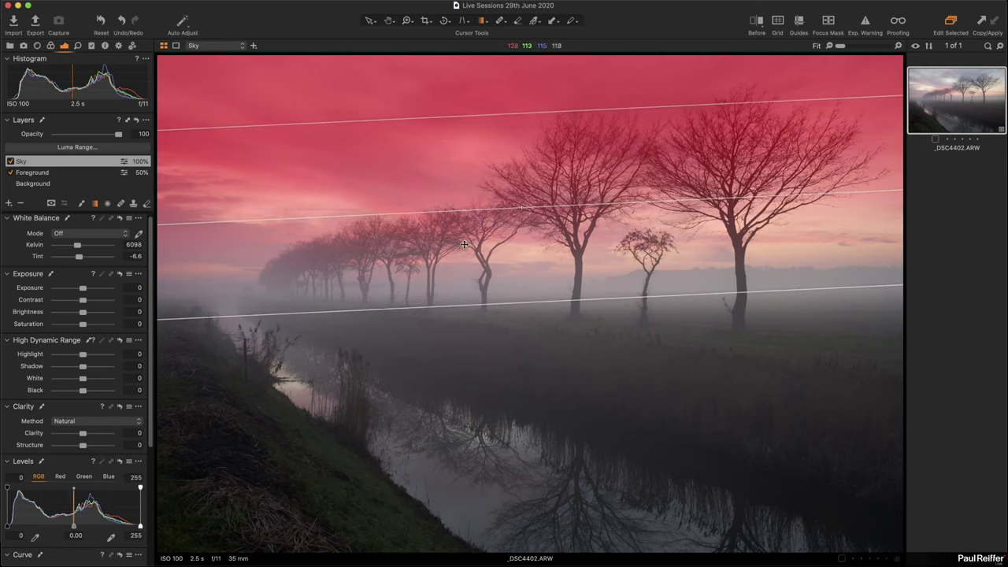
key(m)
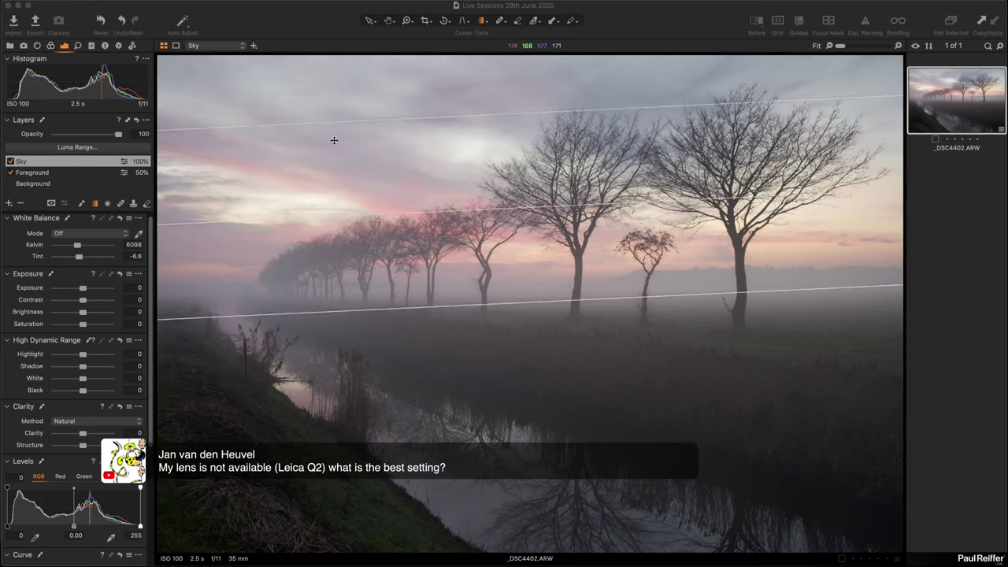
Examine the recommended and brand-specific lens profiles available in the lens correction, including the Manufacturer Profile option.
click(37, 46)
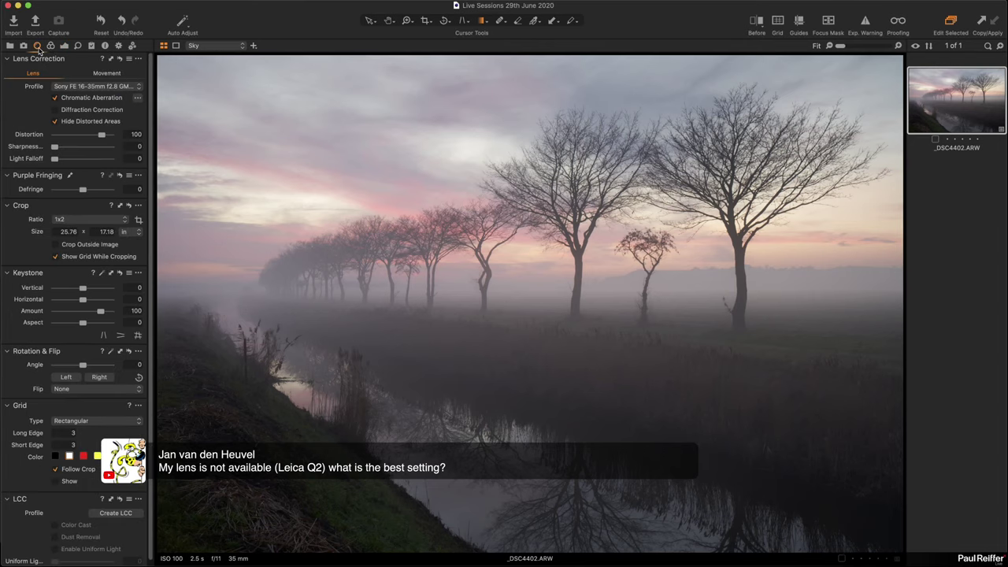
click(113, 87)
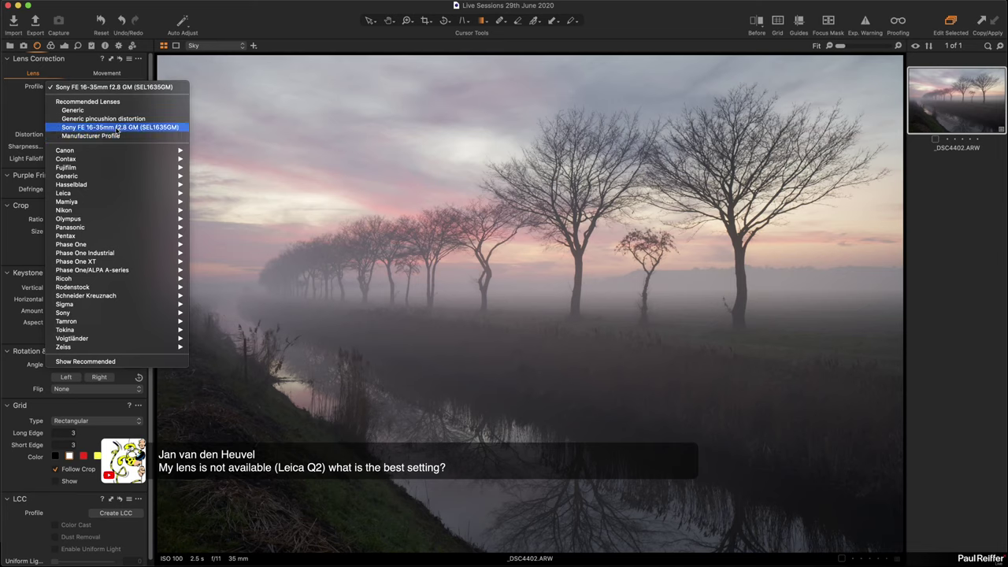
mouse_move(124, 162)
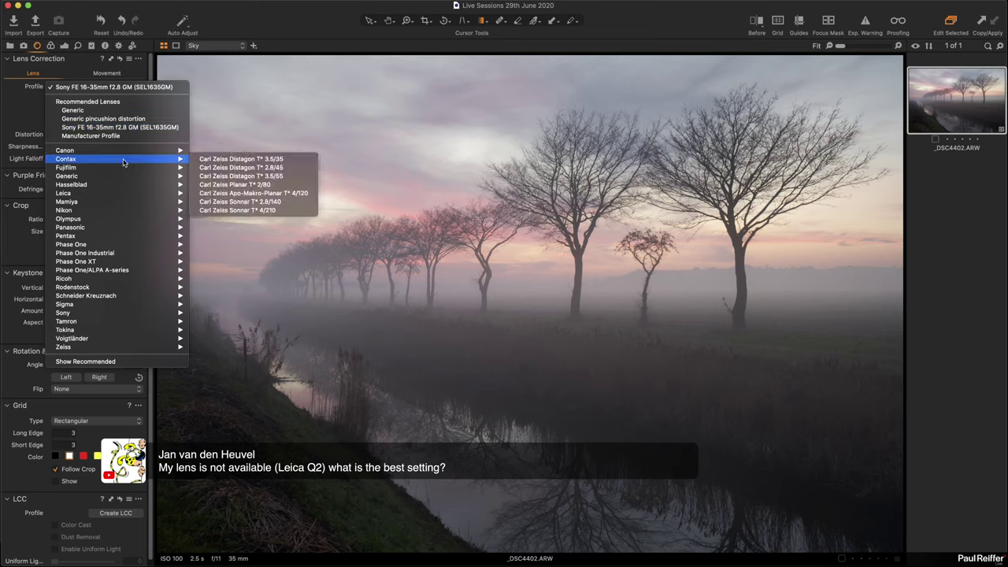
mouse_move(137, 228)
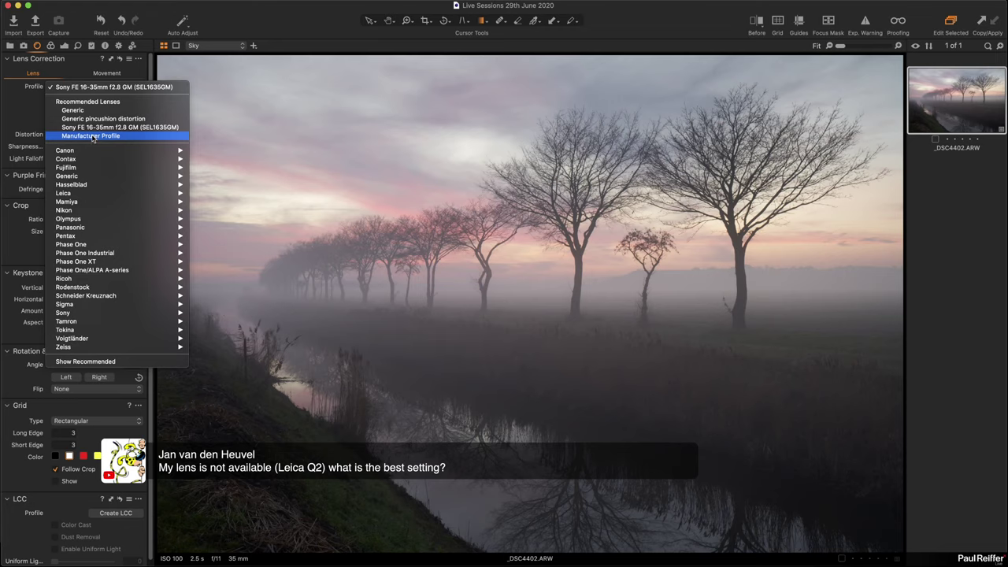
click(92, 136)
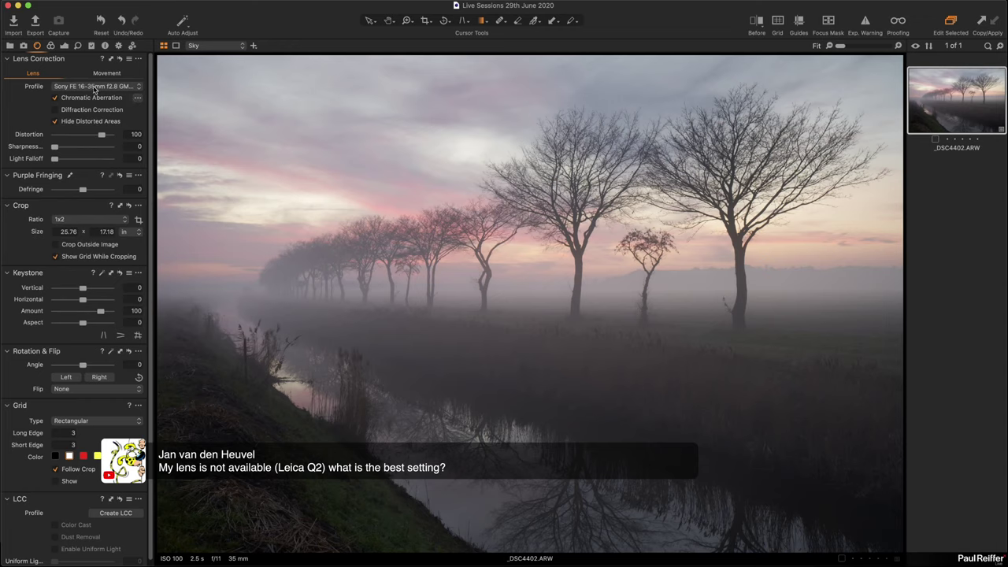
click(94, 88)
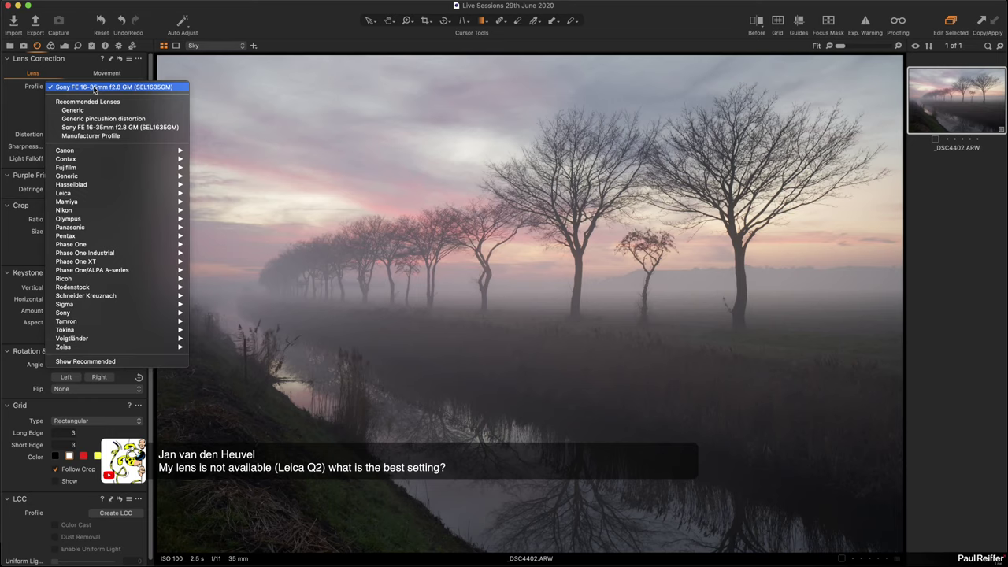
click(94, 89)
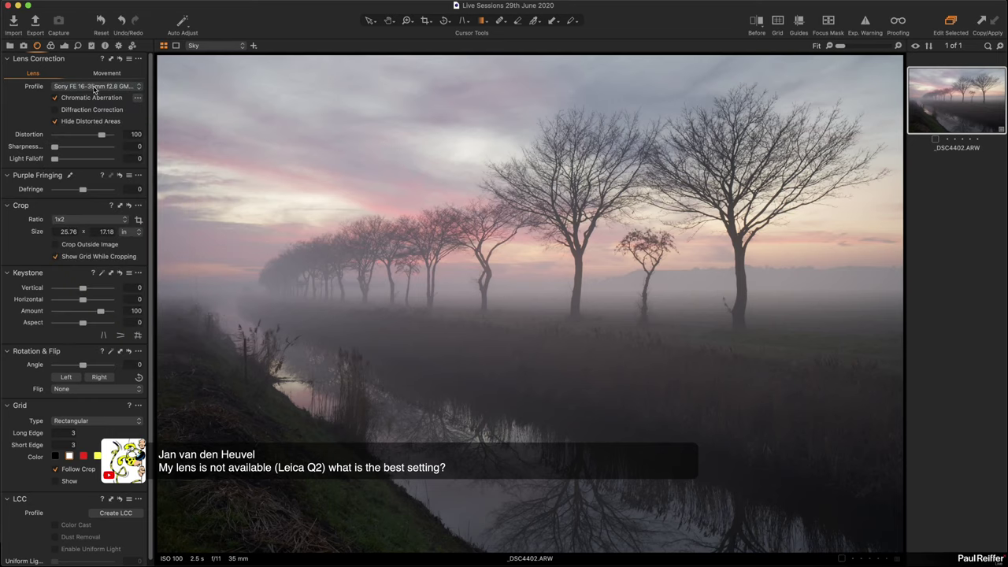
click(93, 88)
click(93, 88)
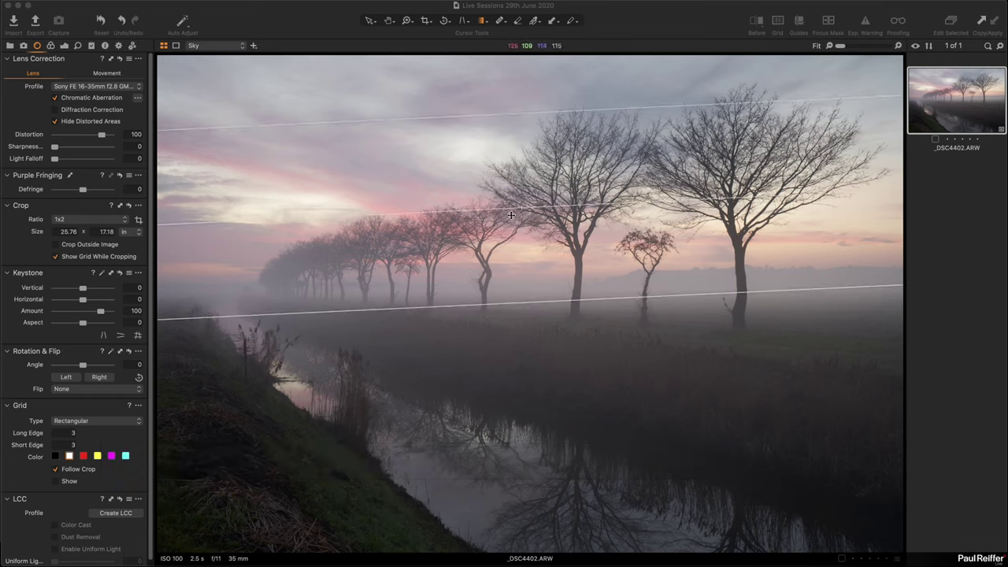
Set the Sky layer's Highlight to -63, White to -42 and Clarity to 43, and compare the photo with the layer off and on.
click(66, 46)
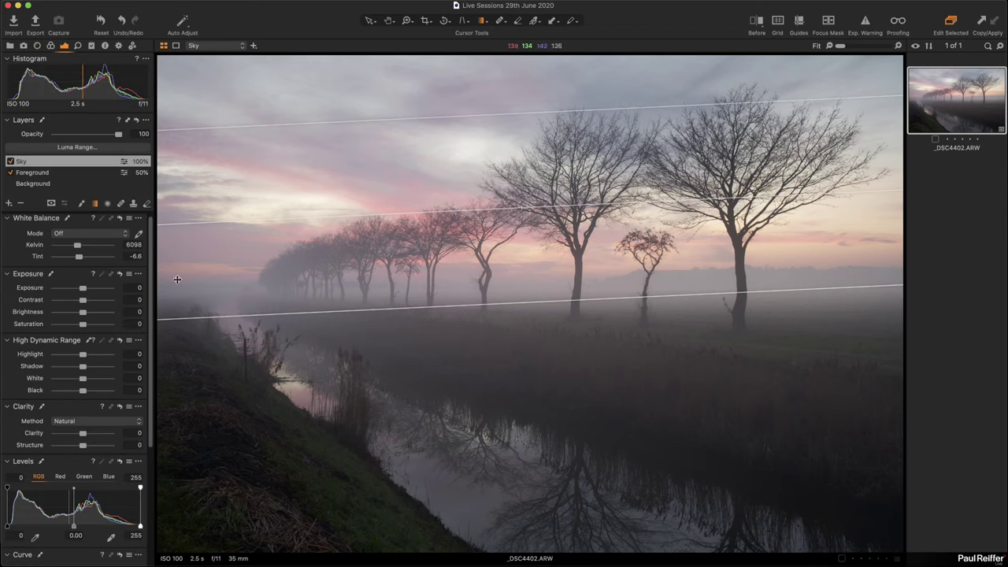
drag(83, 356, 65, 355)
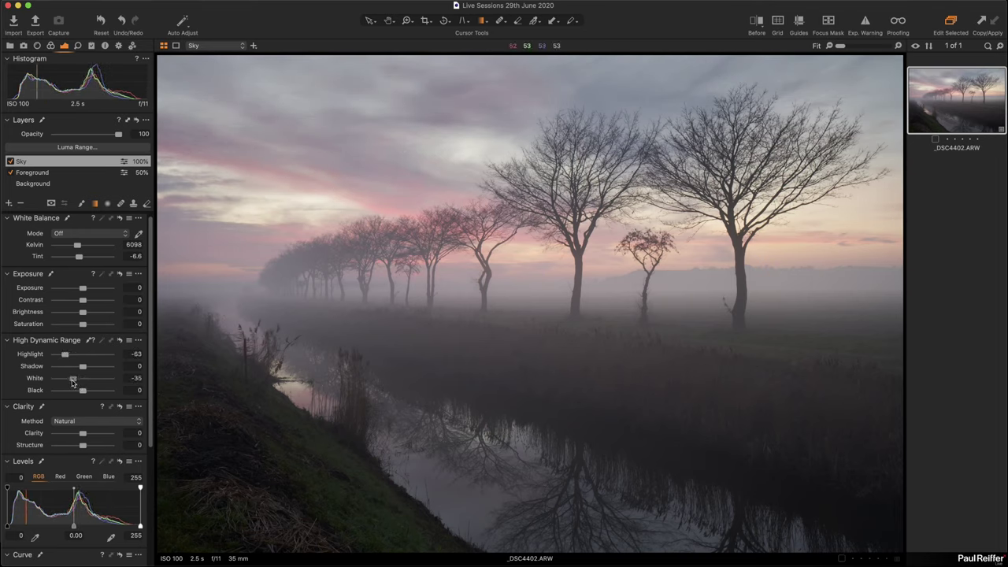
drag(72, 383, 70, 384)
drag(85, 436, 96, 438)
drag(336, 326, 654, 120)
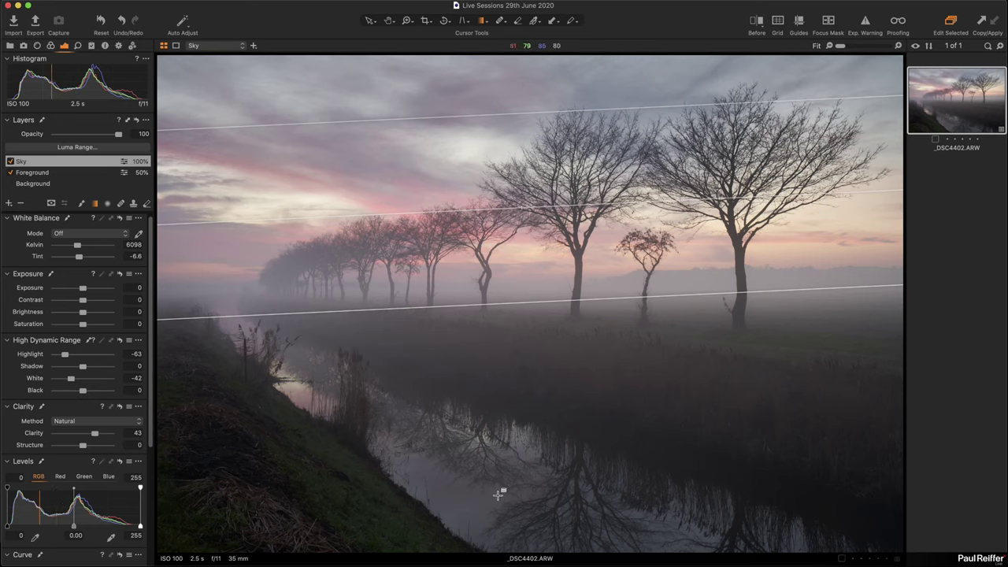
click(9, 160)
click(9, 161)
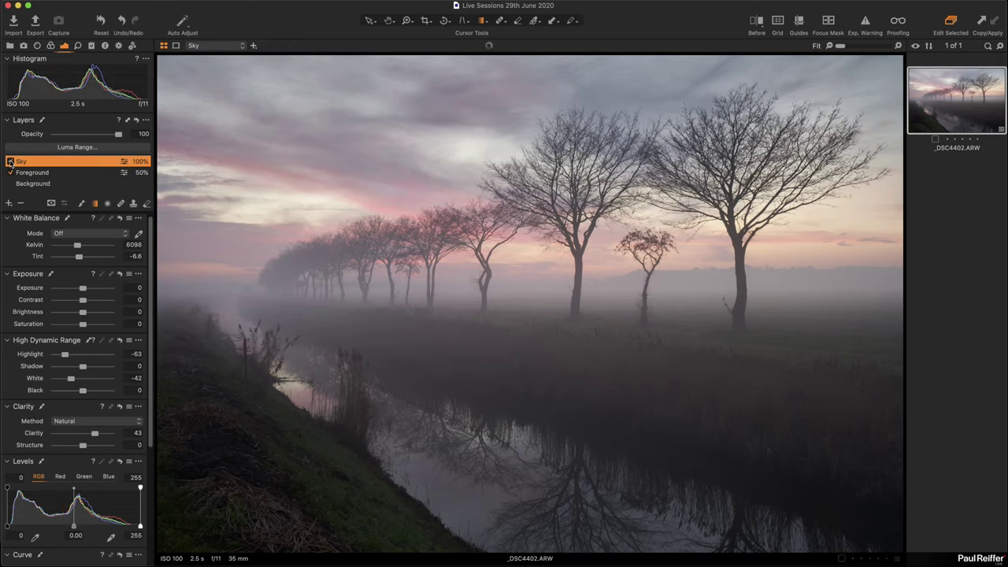
scroll(358, 296, up, 2)
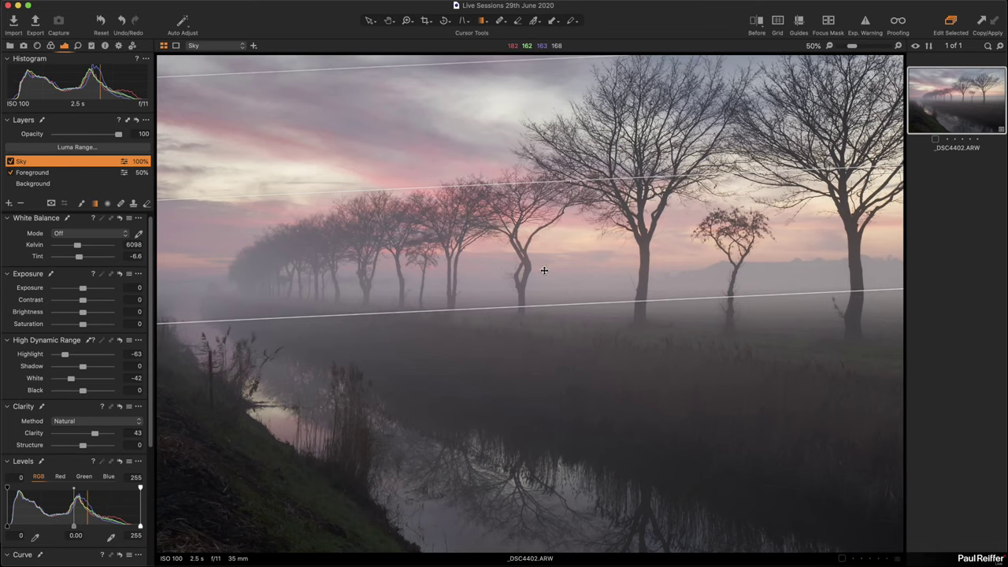
scroll(525, 273, down, 2)
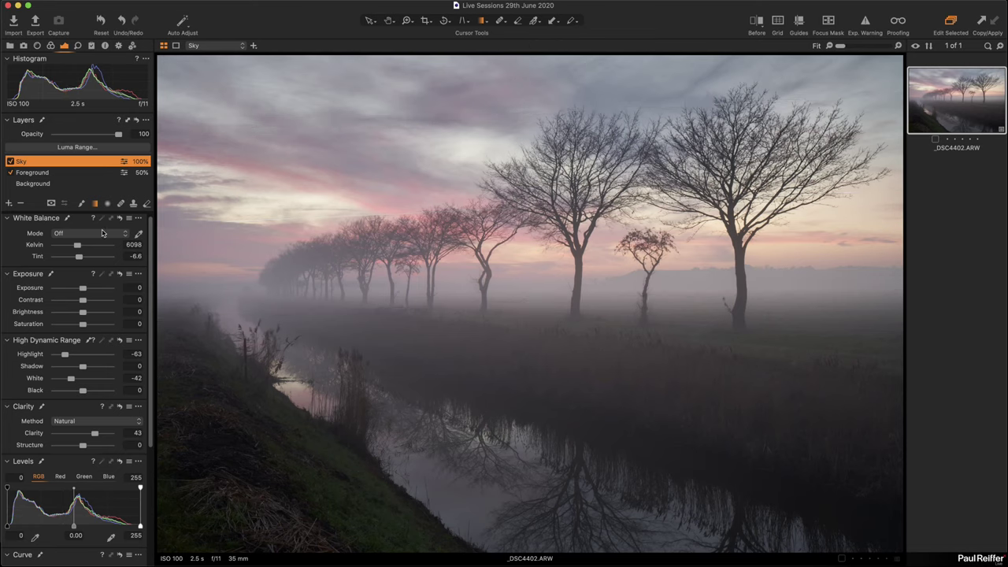
Set the Sky layer's Exposure to -0.45 and tilt its gradient mask more steeply, checking the mask overlay.
drag(83, 290, 80, 291)
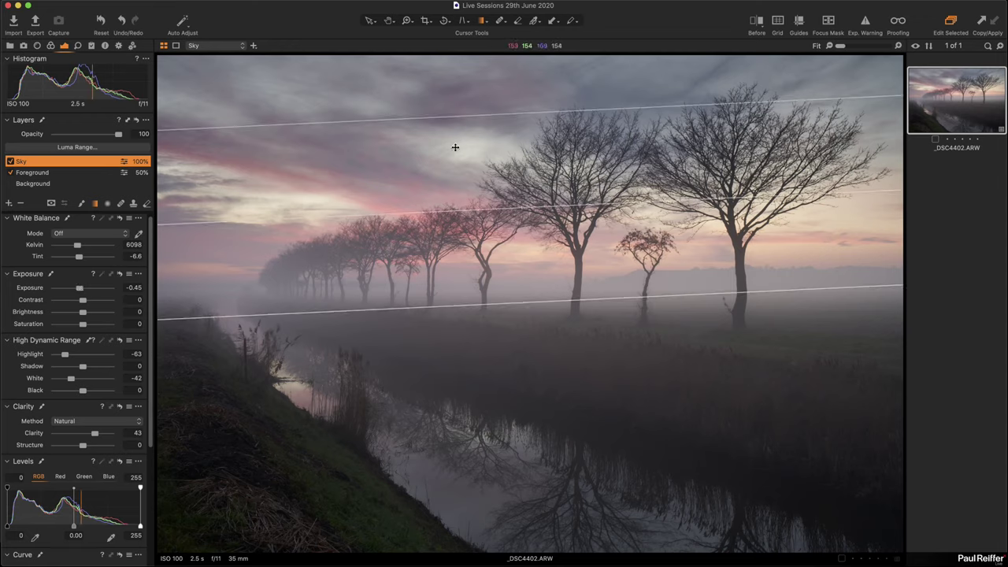
drag(748, 199, 751, 190)
drag(569, 187, 567, 175)
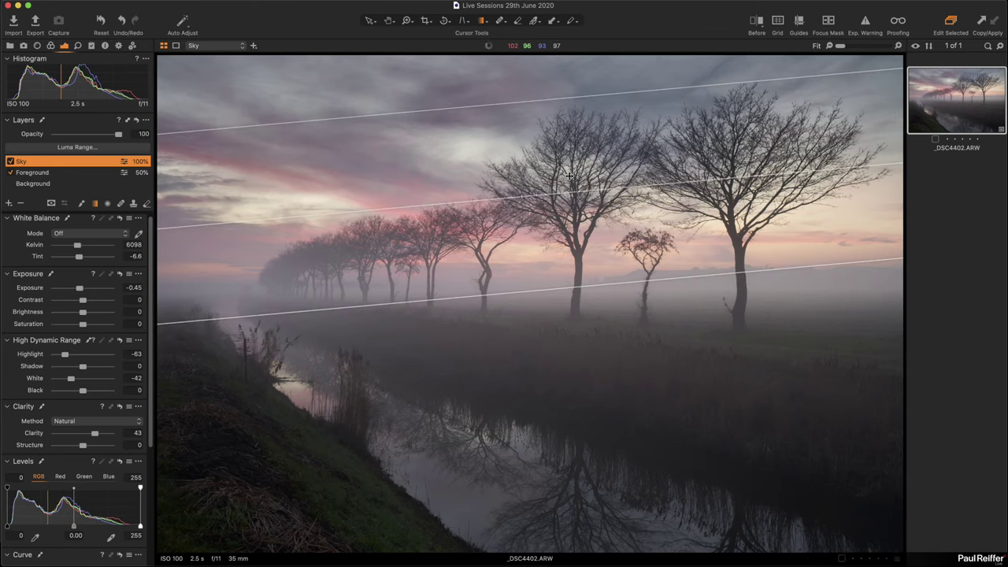
key(m)
key(m)
Cool the Background layer's white balance to Kelvin 5568 and Tint -5.2.
click(37, 184)
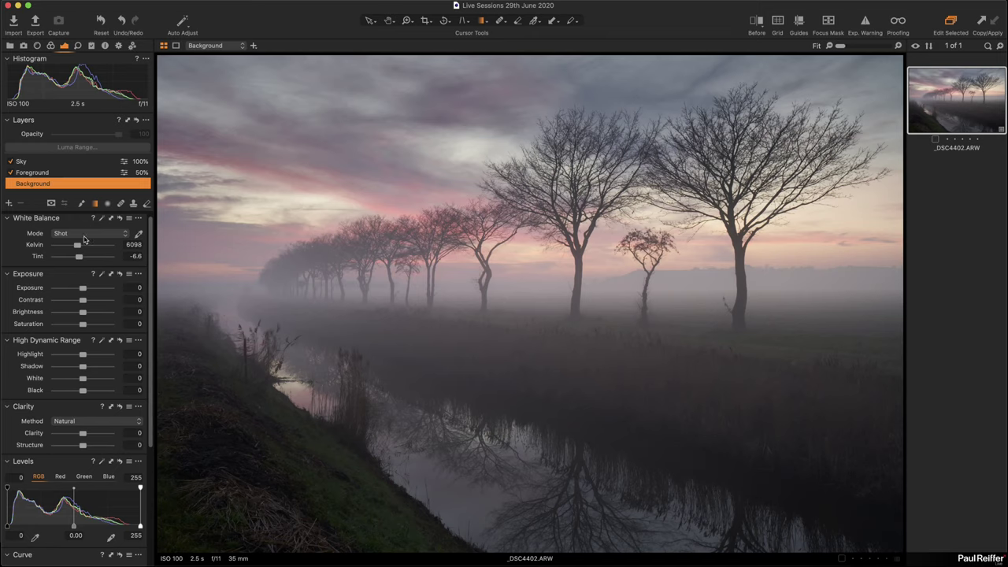
drag(78, 247, 81, 261)
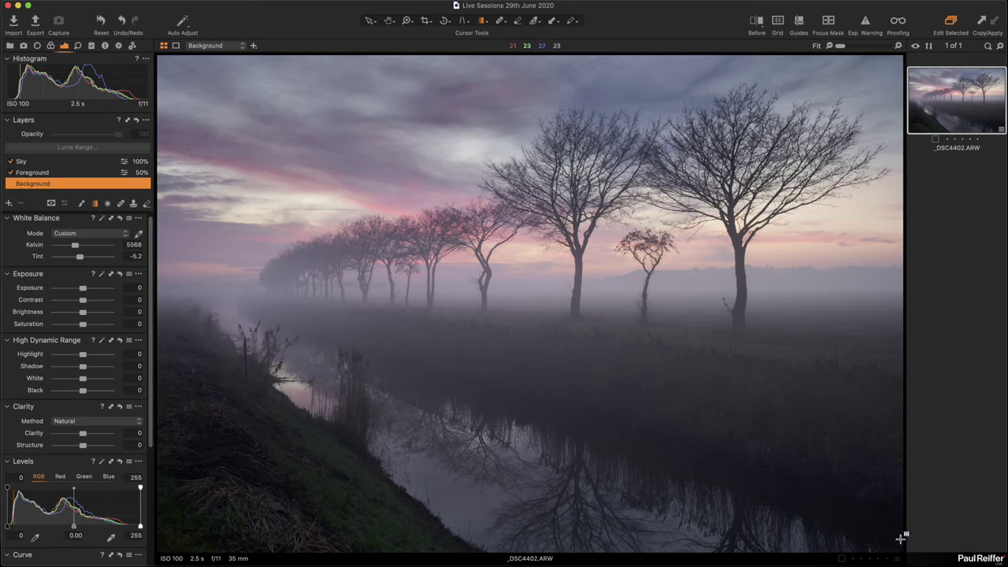
Crop the photo in the Original aspect ratio to about 23.81 × 15.88 in, trimming mainly the grassy bank side and the lower edge.
click(424, 21)
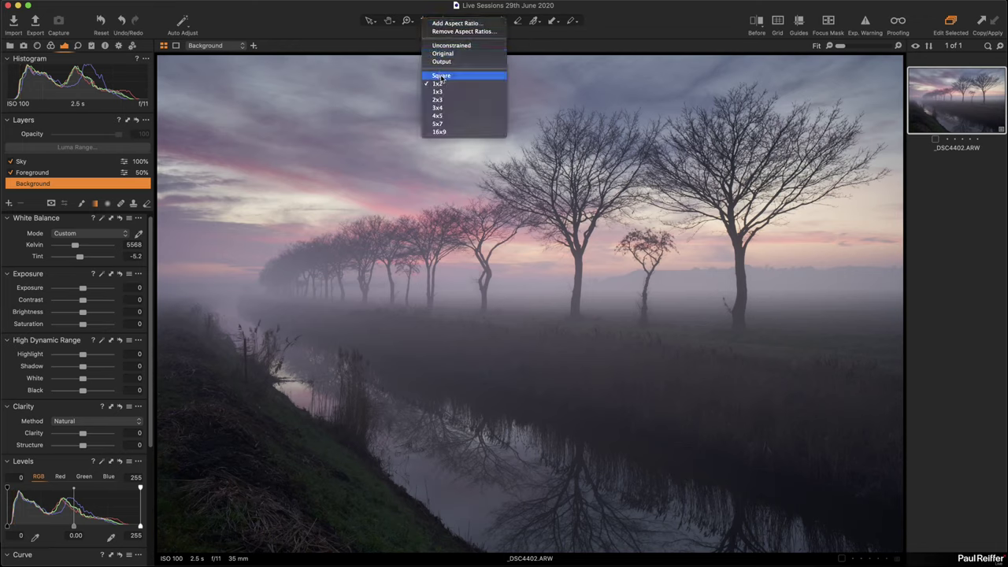
click(443, 53)
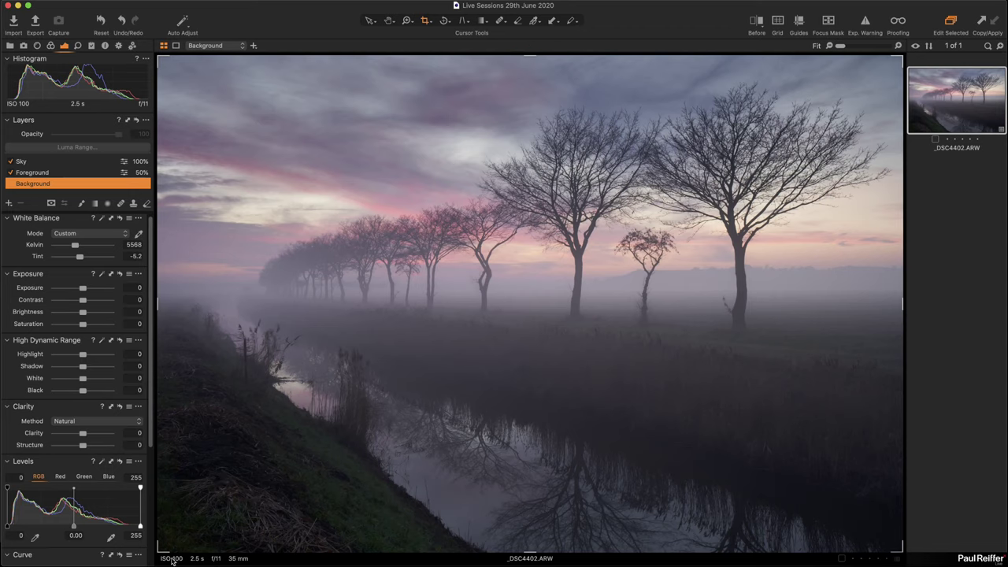
drag(157, 549, 215, 513)
drag(315, 432, 306, 433)
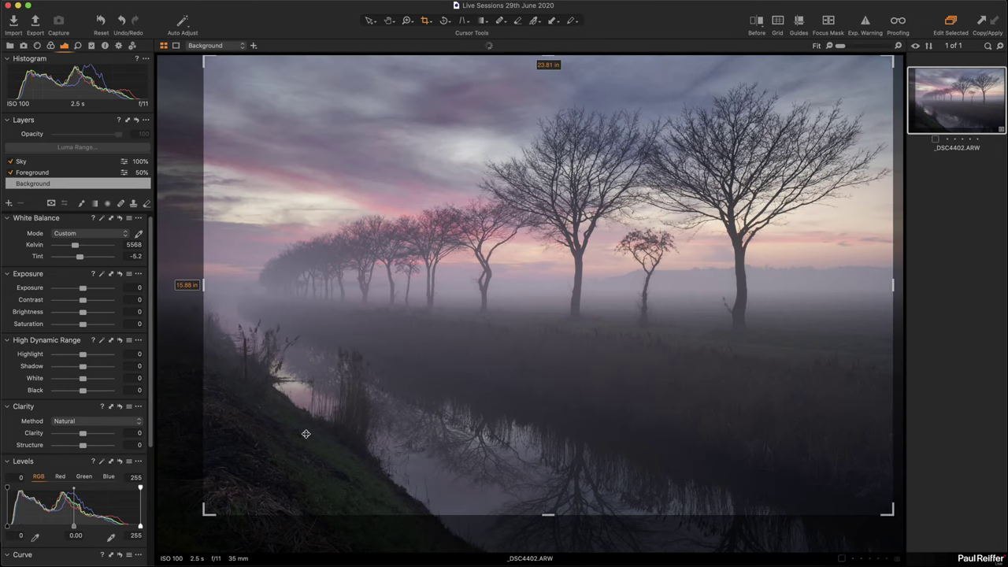
click(369, 19)
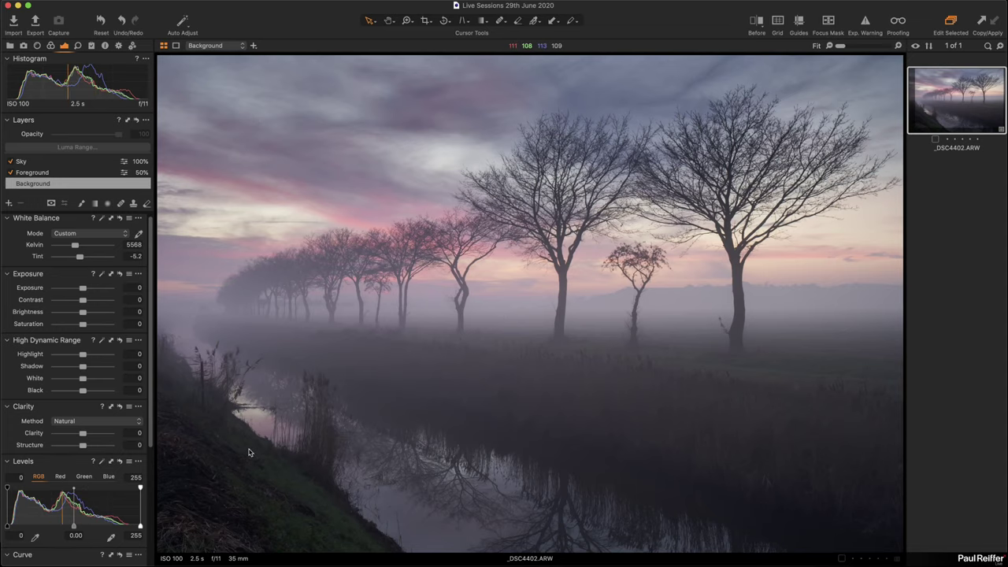
Add a new adjustment layer named Grass Focus above the Sky layer.
double_click(211, 544)
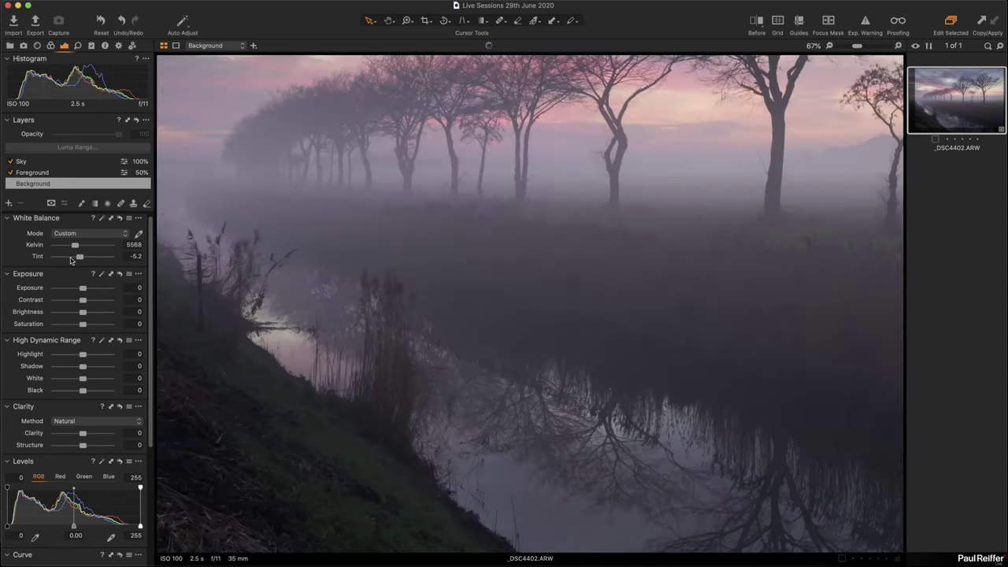
click(10, 204)
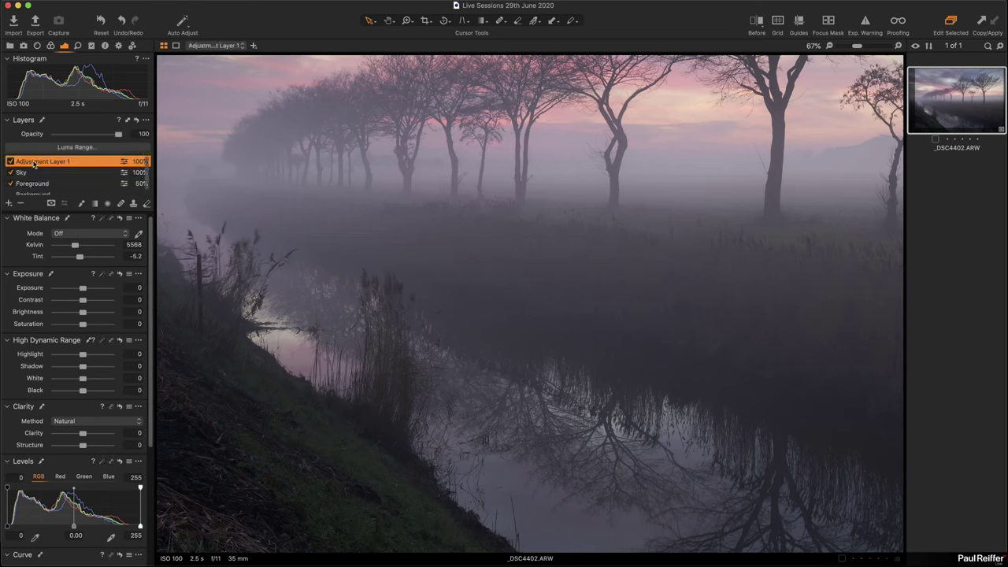
double_click(31, 160)
text(Grass Focus)
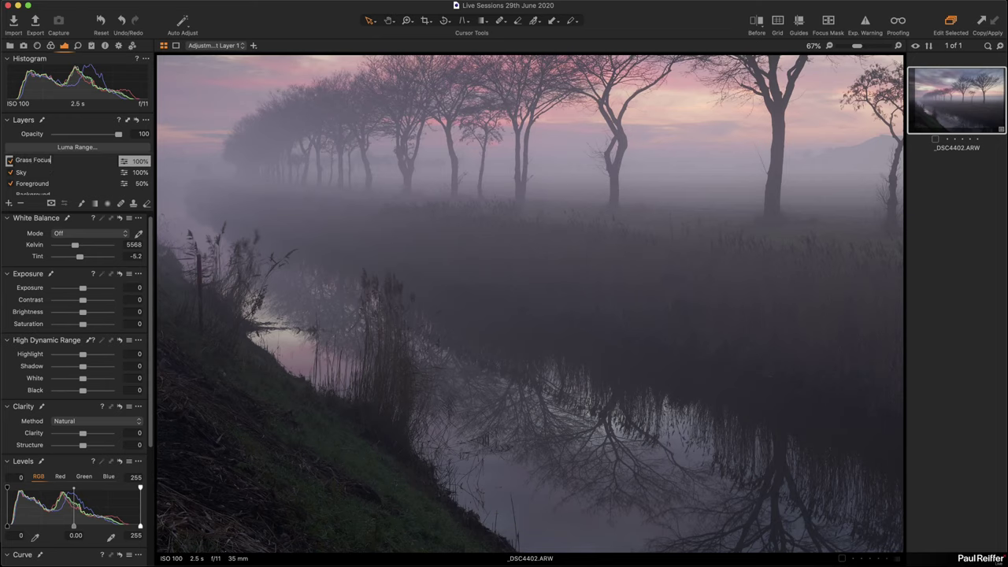
key(Return)
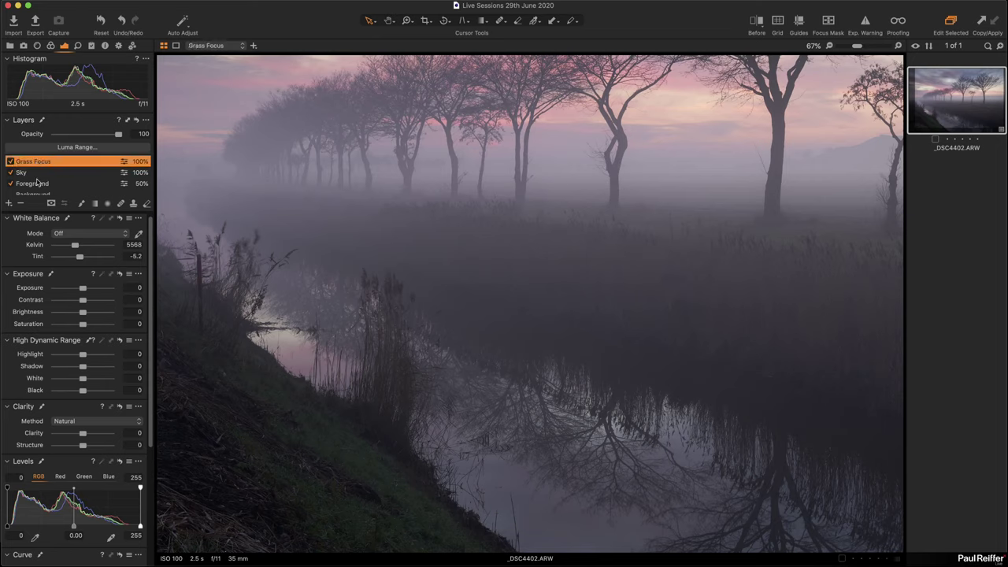
Brush a soft mask over the dry grass in the photo's lower-left corner on the Grass Focus layer, evening it out in the grayscale mask view.
right_click(205, 478)
mouse_move(205, 479)
mouse_down()
mouse_move(214, 478)
mouse_move(209, 502)
mouse_up()
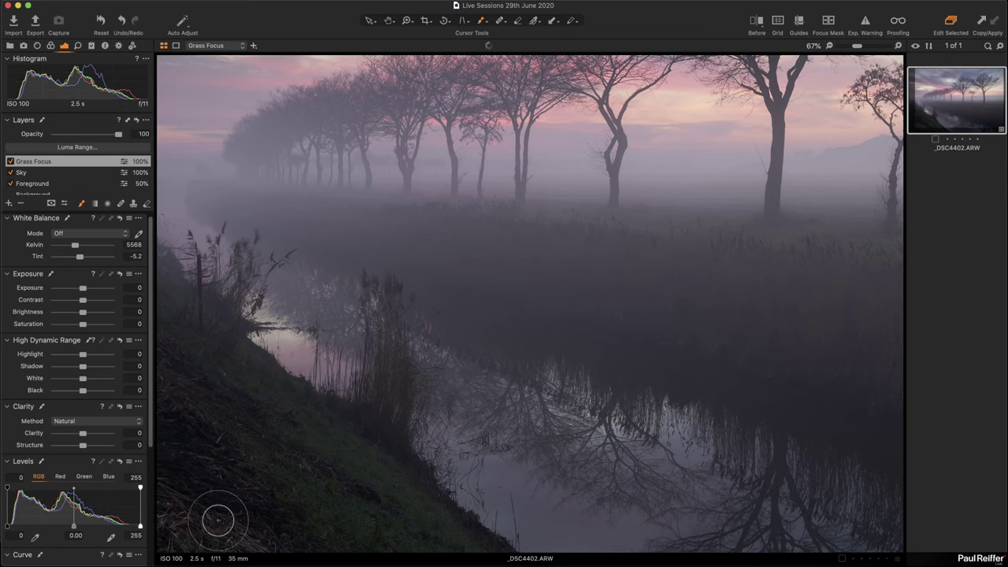
mouse_move(218, 517)
mouse_down()
mouse_move(186, 520)
mouse_move(268, 540)
mouse_move(140, 525)
mouse_move(182, 543)
mouse_move(134, 438)
mouse_move(173, 447)
mouse_move(306, 546)
mouse_move(166, 505)
mouse_up()
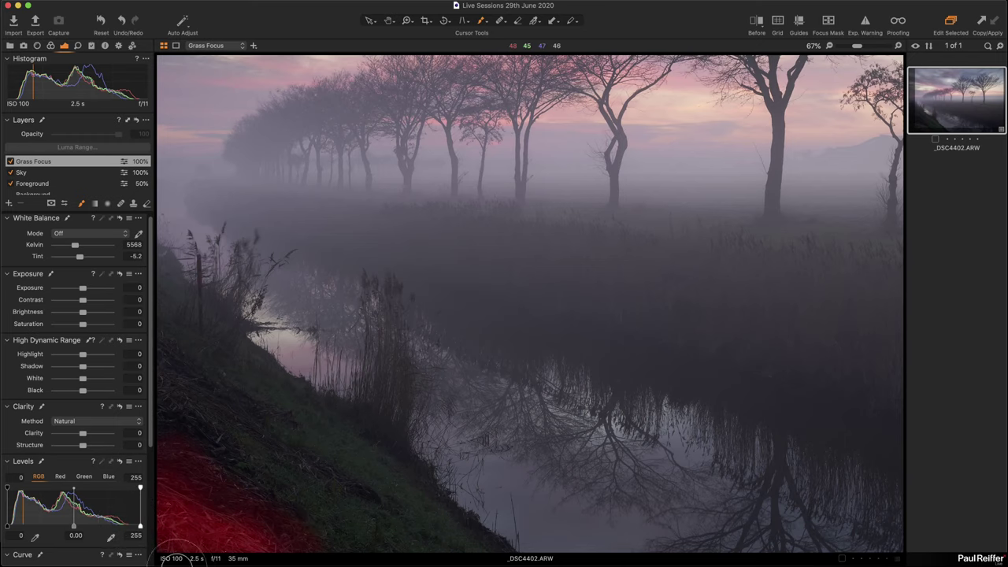
drag(155, 535, 252, 503)
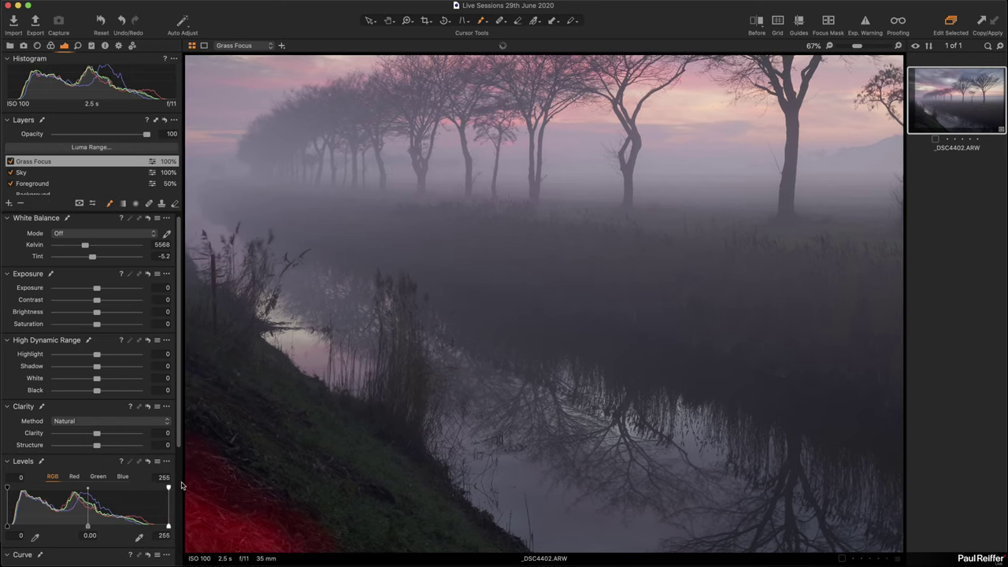
click(184, 478)
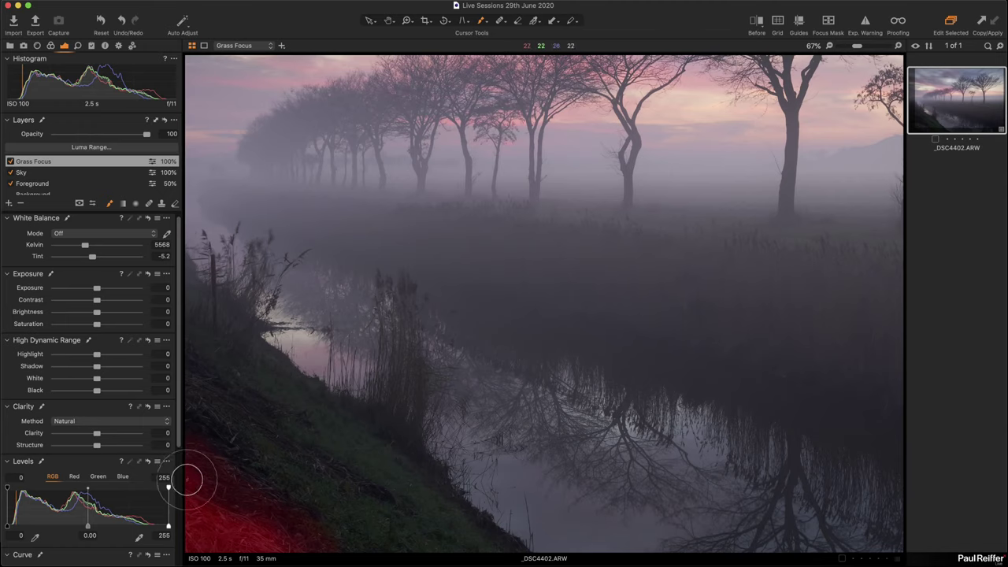
mouse_move(189, 477)
mouse_down()
mouse_move(275, 537)
mouse_move(202, 540)
mouse_move(212, 550)
mouse_move(222, 540)
mouse_move(281, 544)
mouse_up()
key(m)
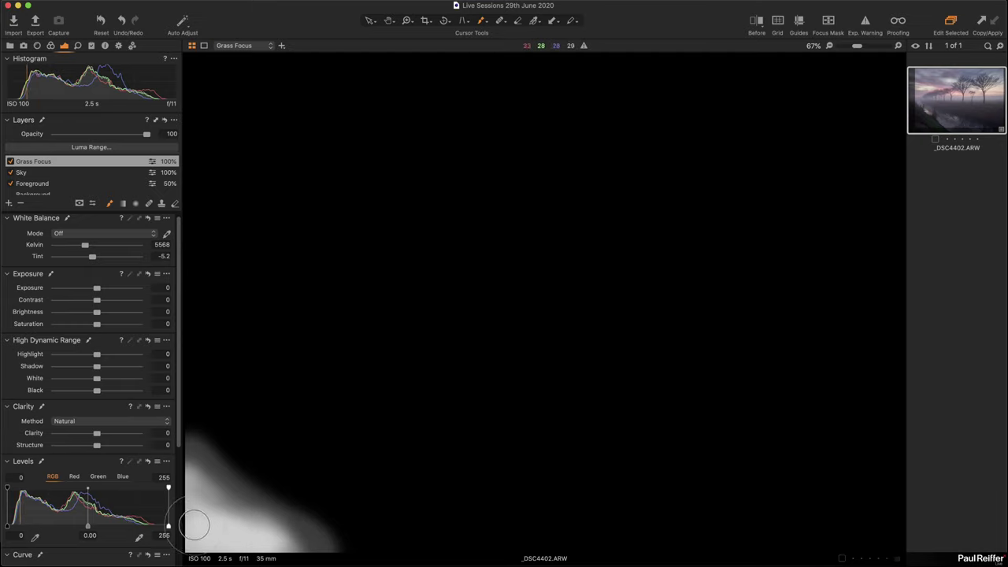
mouse_move(198, 531)
mouse_down()
mouse_move(186, 516)
mouse_move(192, 531)
mouse_move(197, 441)
mouse_up()
mouse_move(279, 527)
mouse_down()
mouse_move(211, 486)
mouse_move(334, 550)
mouse_move(202, 509)
mouse_move(234, 536)
mouse_move(200, 540)
mouse_up()
key(m)
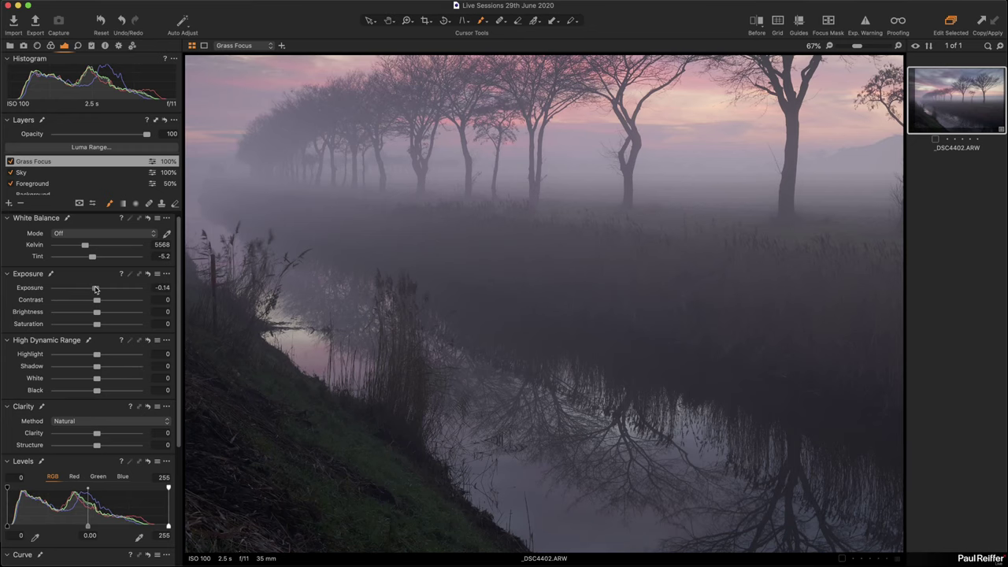
Set the Grass Focus layer's Exposure to -0.59 and Shadow to -39, and compare the whole photo with the layer off and on.
drag(93, 290, 91, 289)
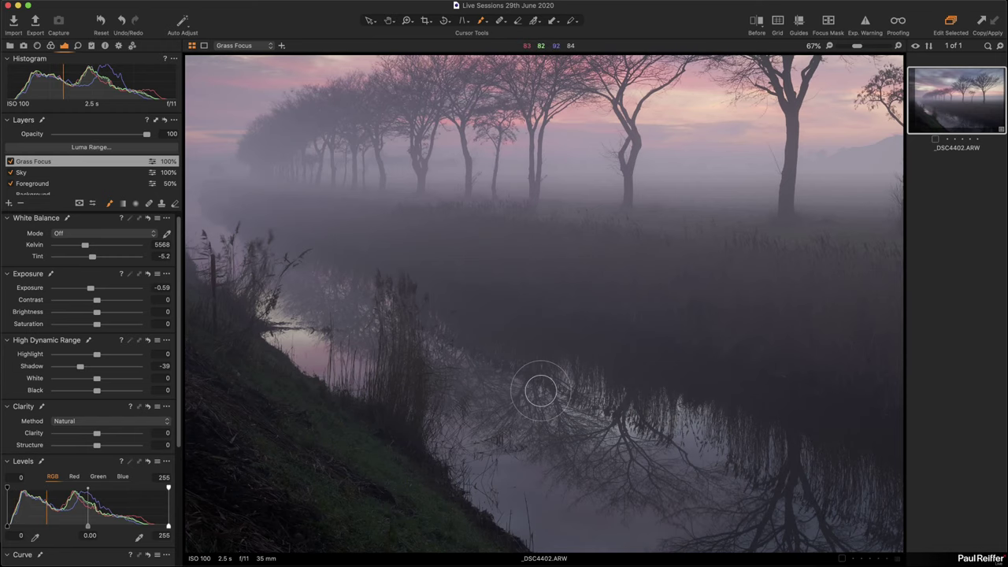
key(super+0)
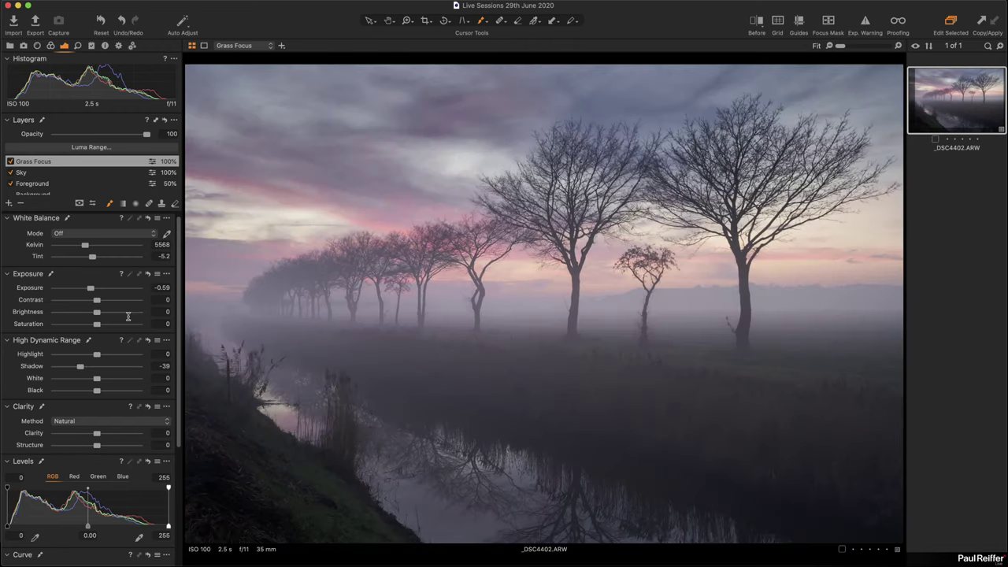
click(9, 161)
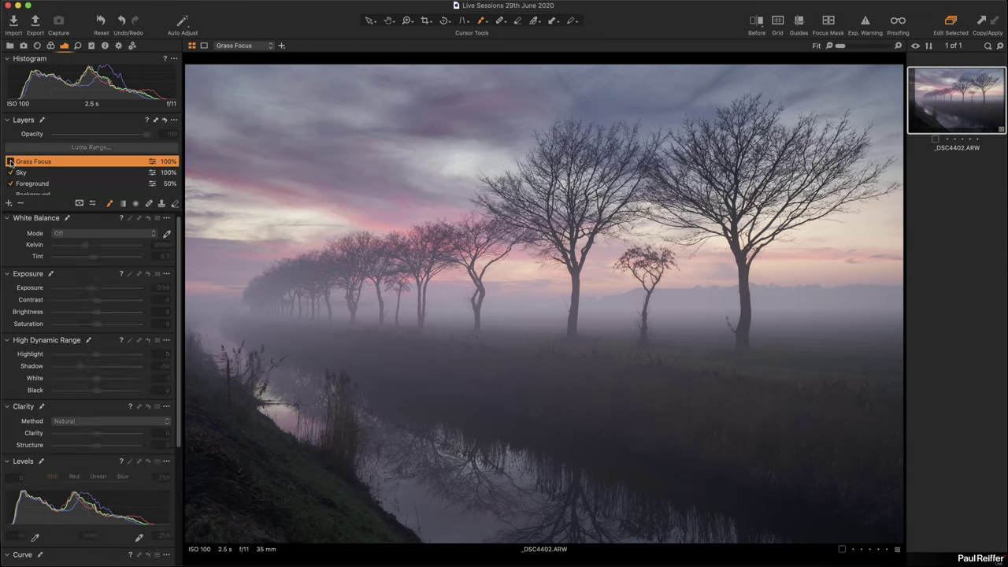
click(10, 161)
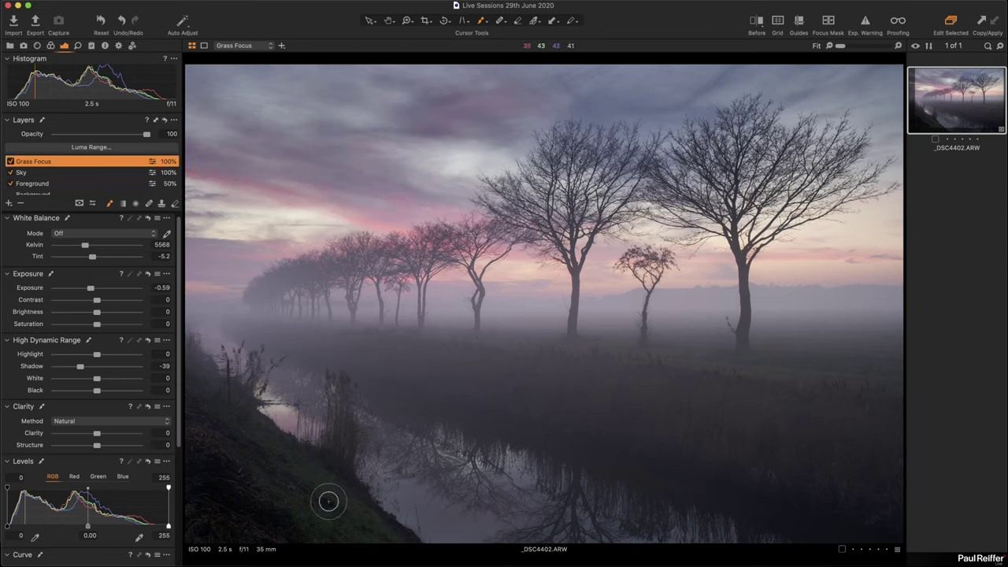
click(9, 161)
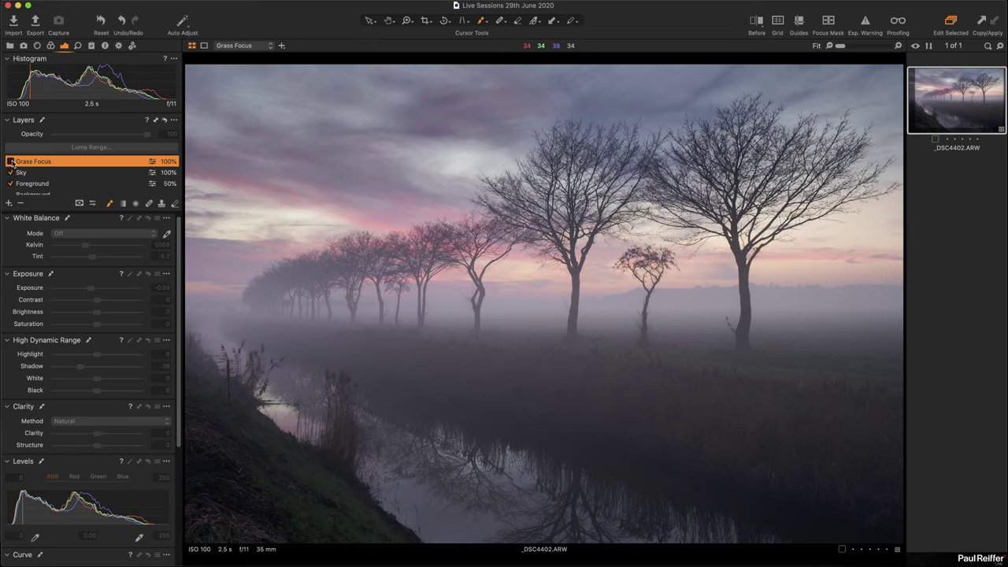
click(10, 162)
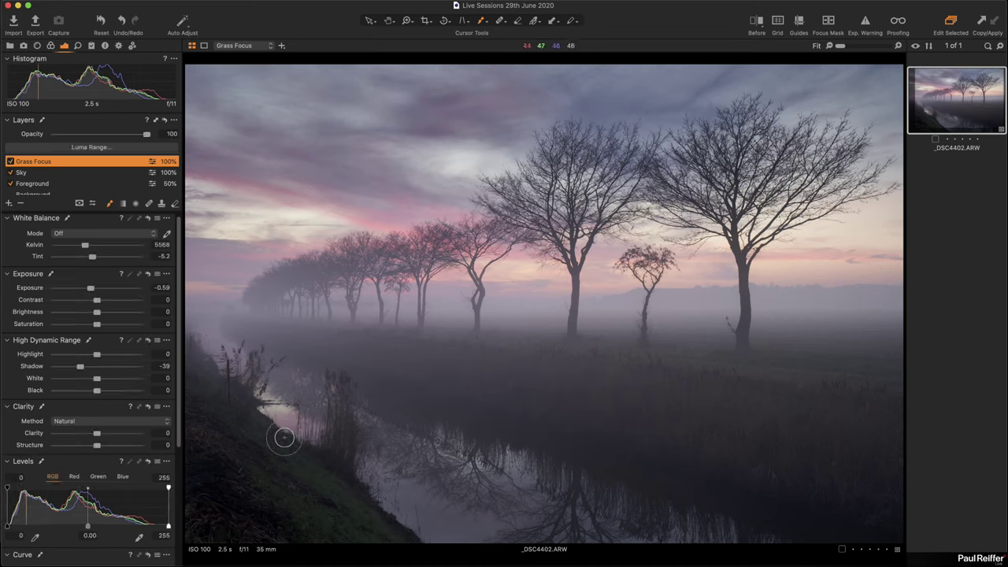
Set the Background layer's Saturation to 5.
click(54, 194)
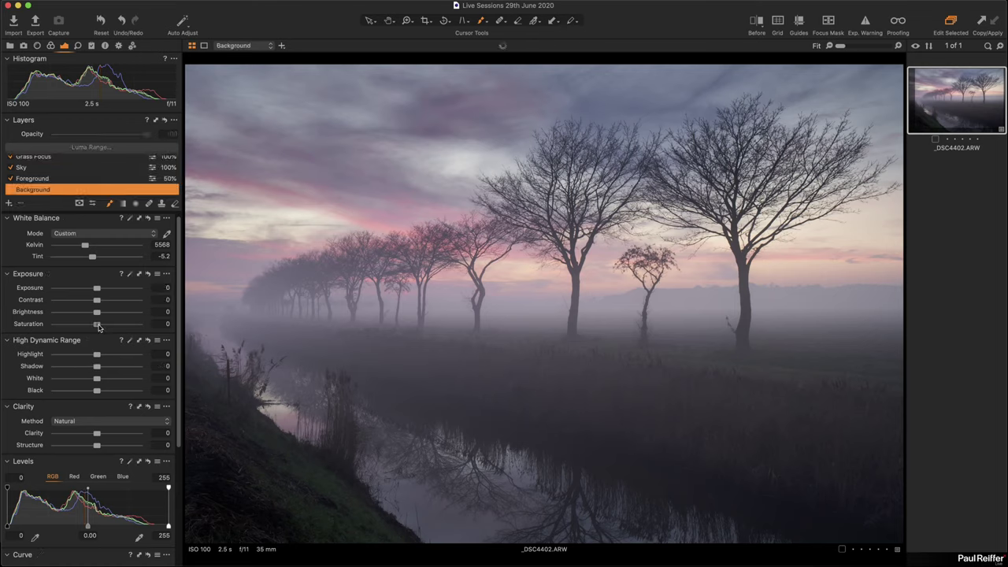
drag(98, 327, 100, 327)
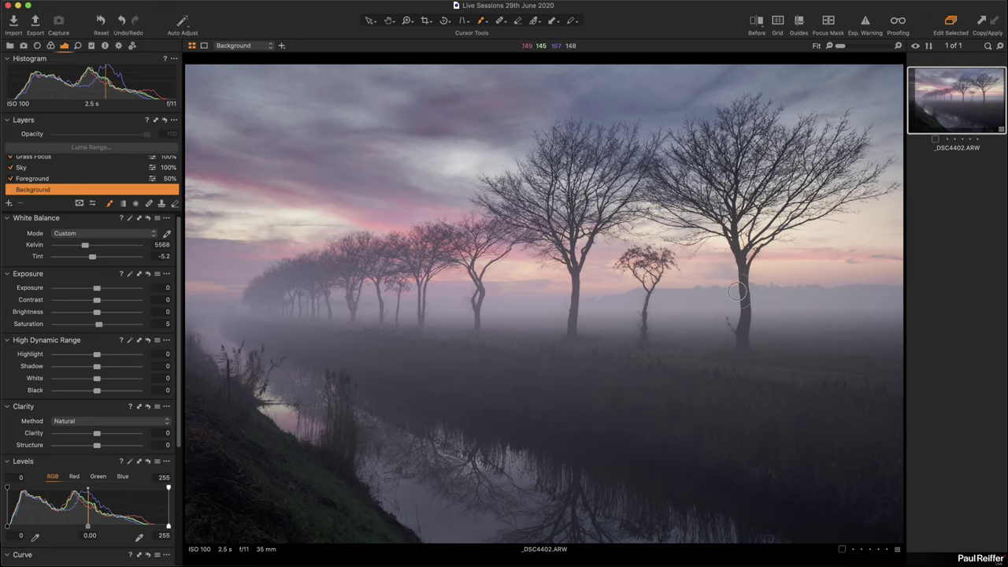
Create a new unedited variant of _DSC4402.ARW and compare it with the edited version.
right_click(975, 88)
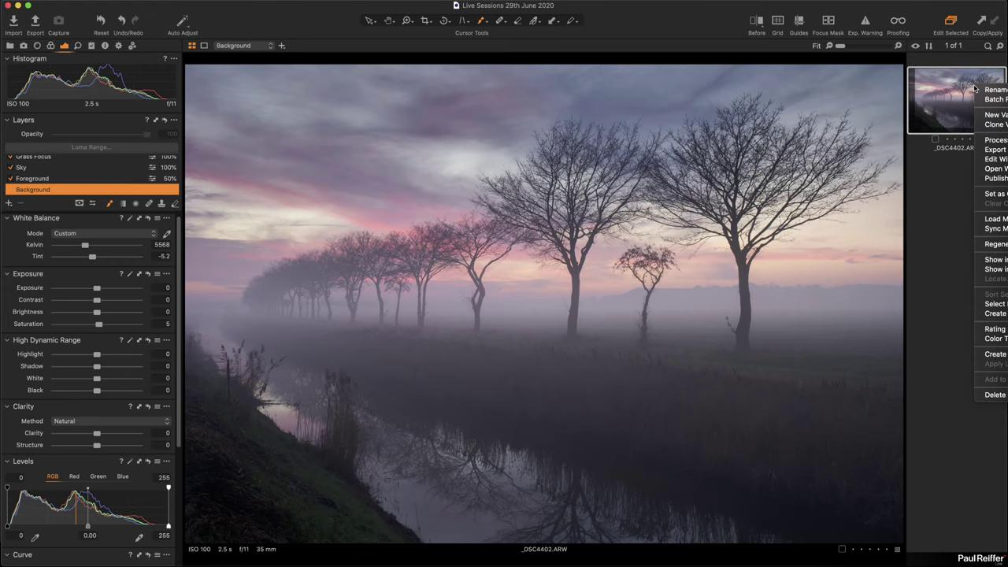
click(994, 123)
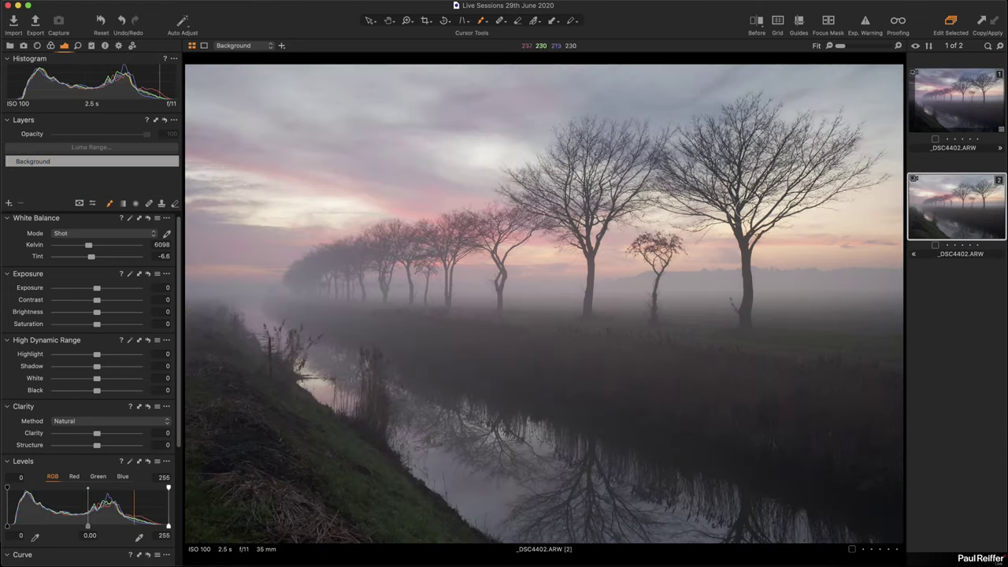
click(933, 101)
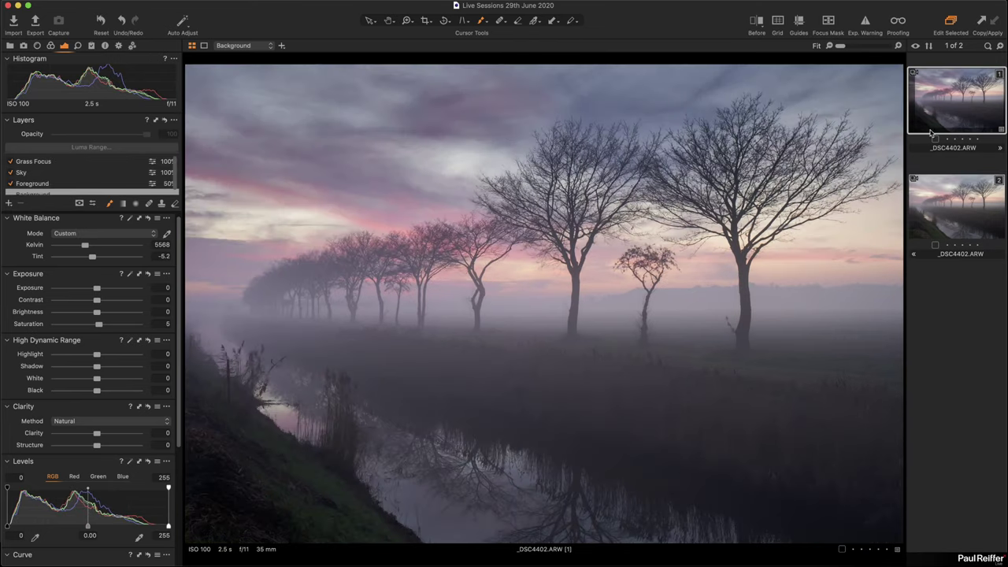
click(945, 199)
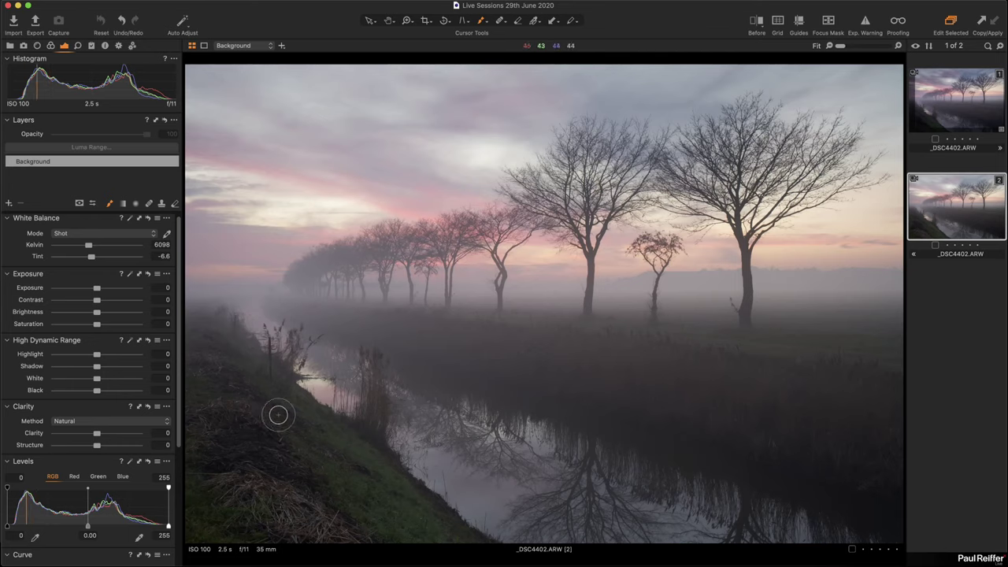
click(944, 118)
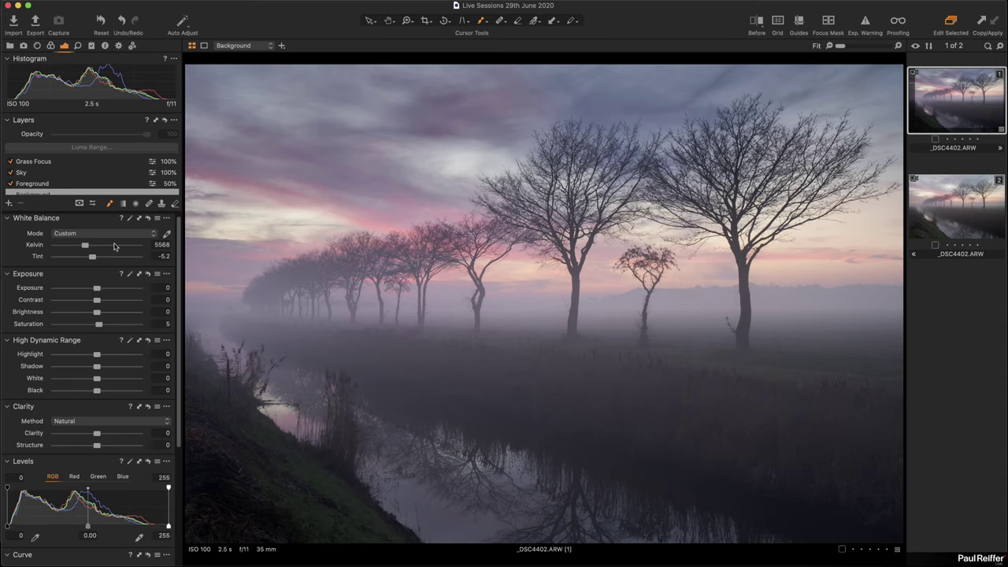
Warm the edited variant's Background white balance to Kelvin 5702 and Tint -4.2, and compare it with the unedited variant.
drag(87, 248, 93, 258)
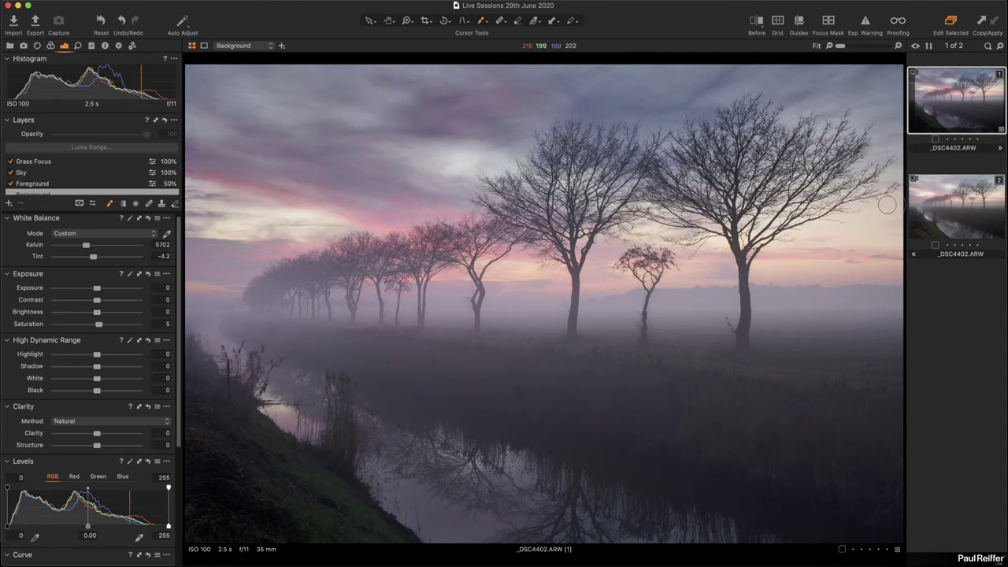
click(960, 204)
click(944, 117)
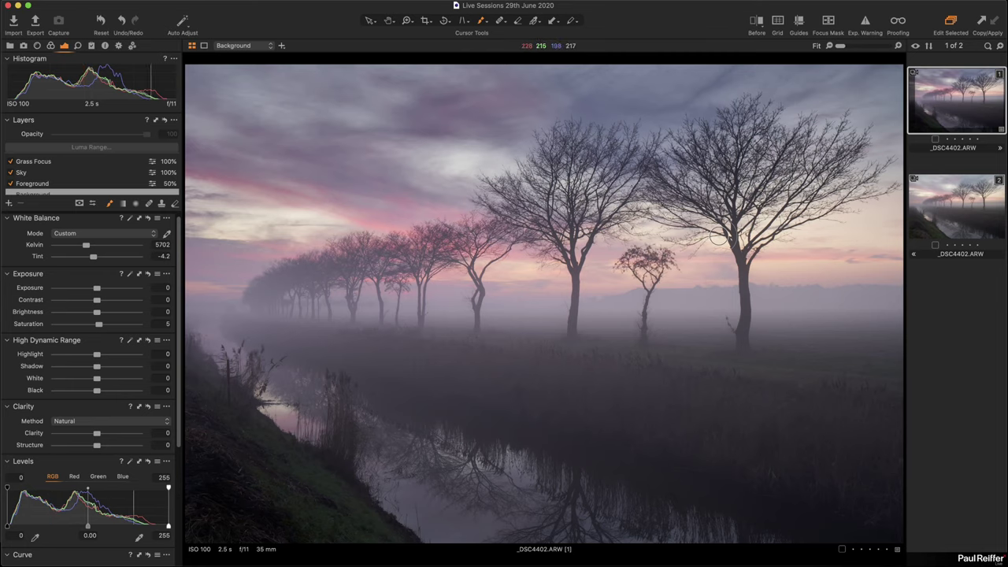
Inspect the large trees up close and add a new adjustment layer named Trees to the edited variant.
key(z)
click(661, 229)
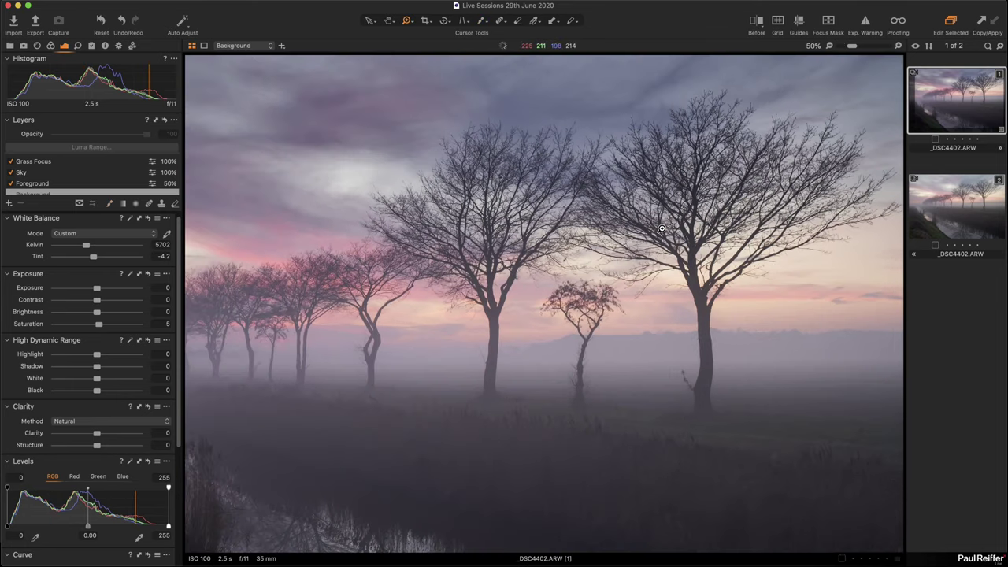
click(667, 319)
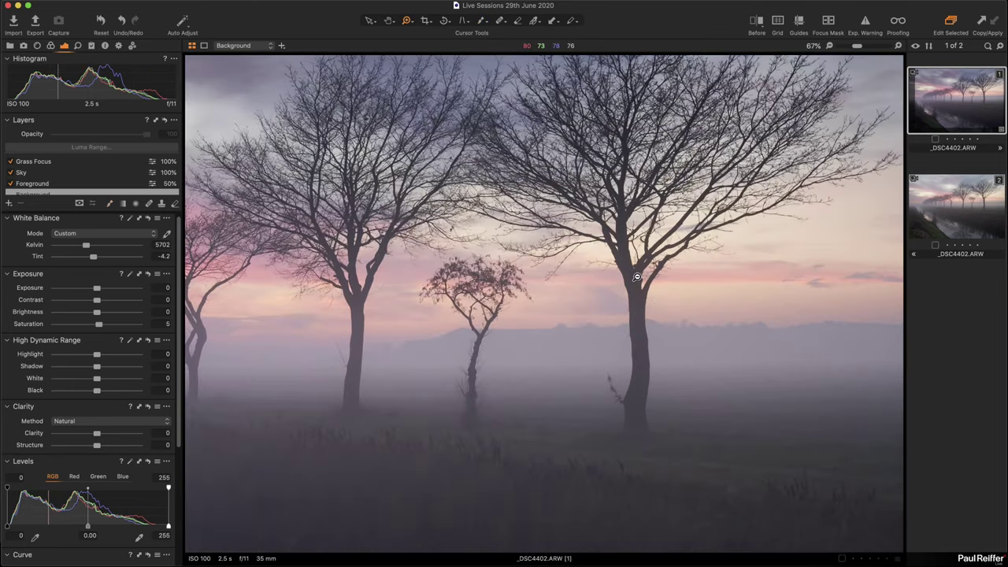
key(super+0)
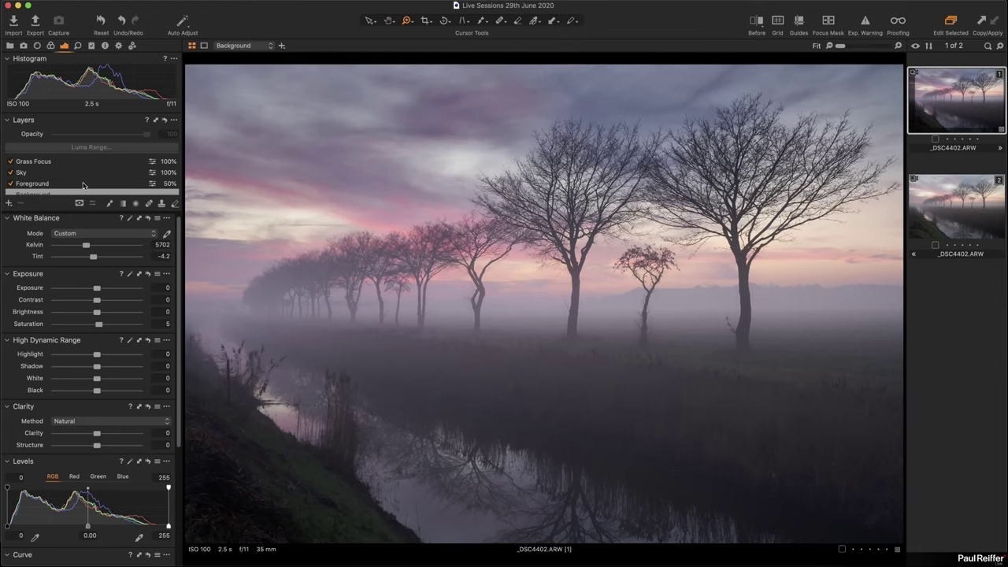
click(10, 204)
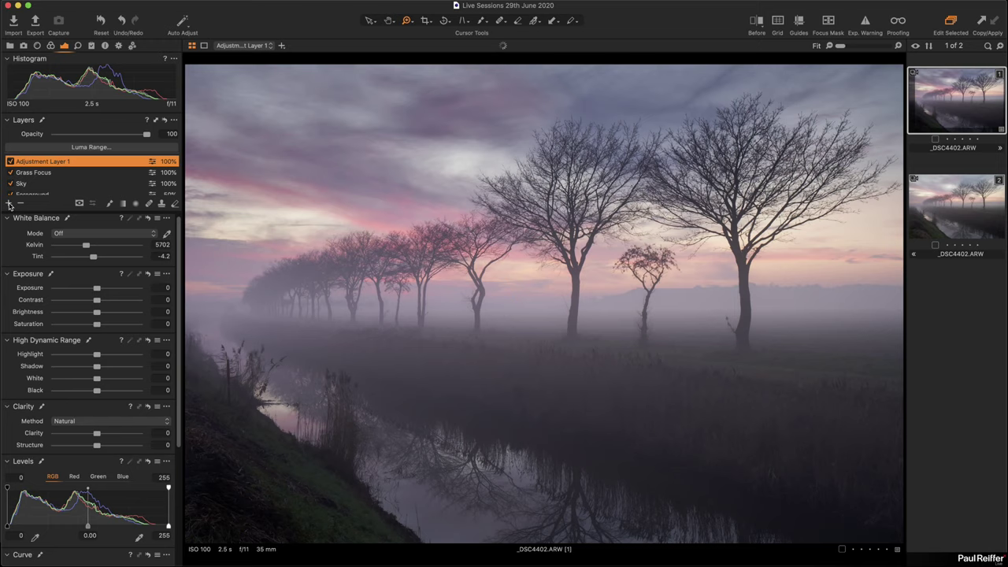
double_click(38, 162)
text(Trees)
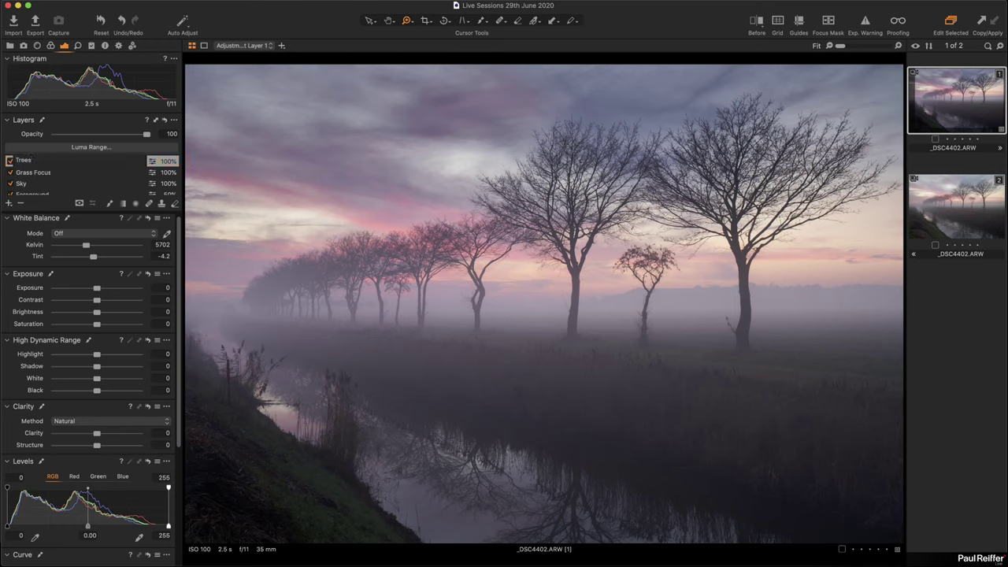
key(Return)
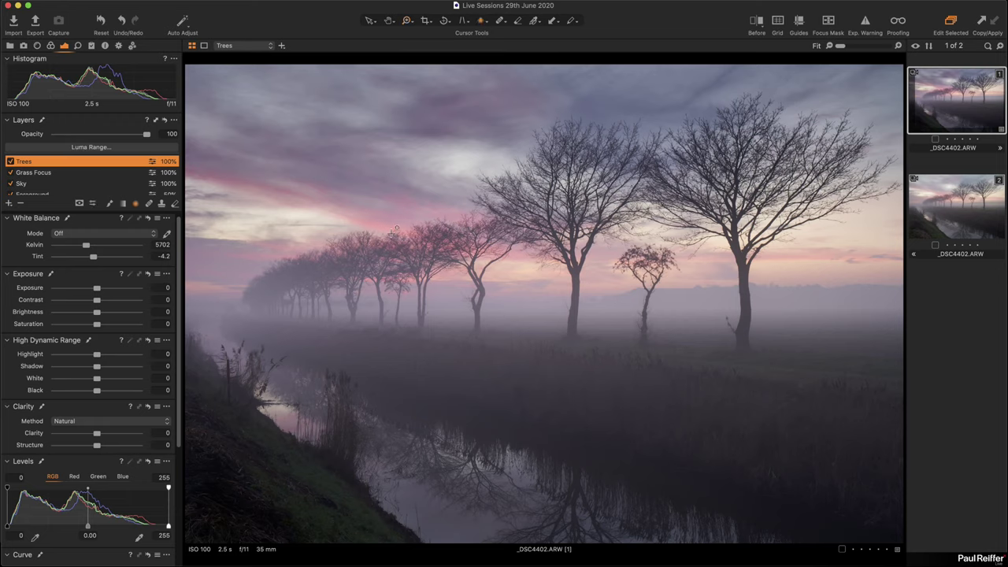
Draw a radial gradient mask on the Trees layer, enlarge and tilt it along the tree line, and widen its feathering.
drag(423, 277, 799, 276)
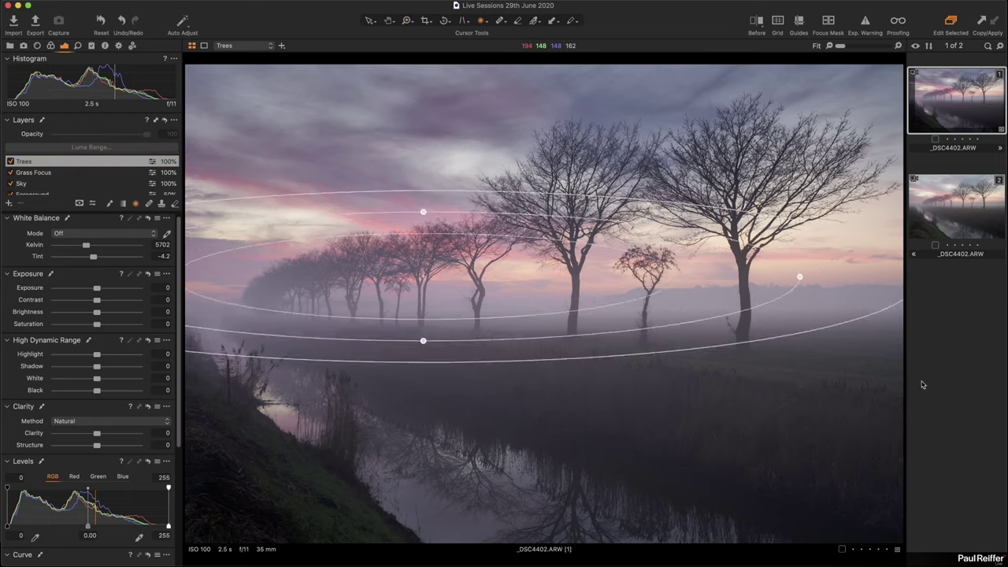
drag(922, 384, 937, 472)
drag(579, 285, 710, 252)
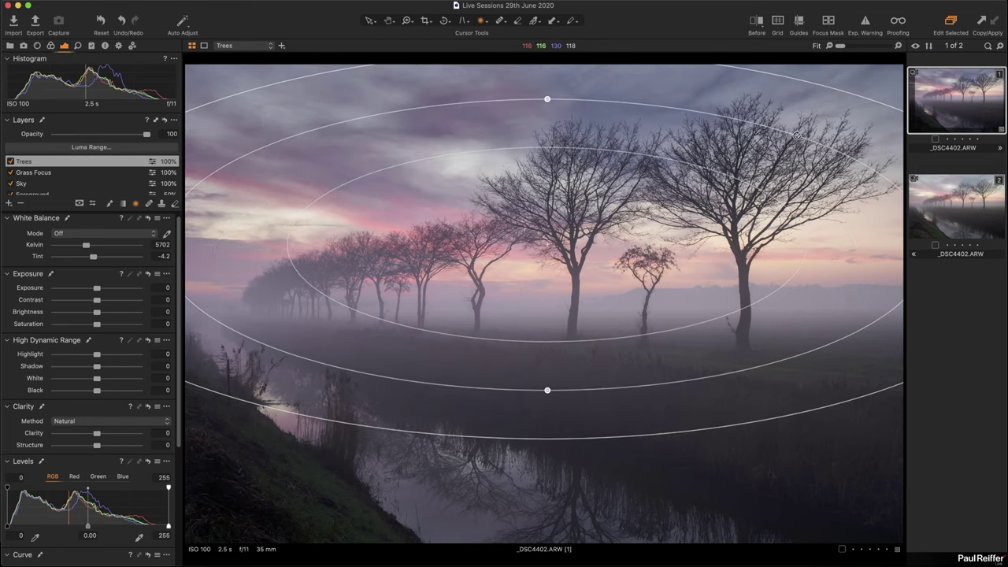
drag(796, 135, 670, 211)
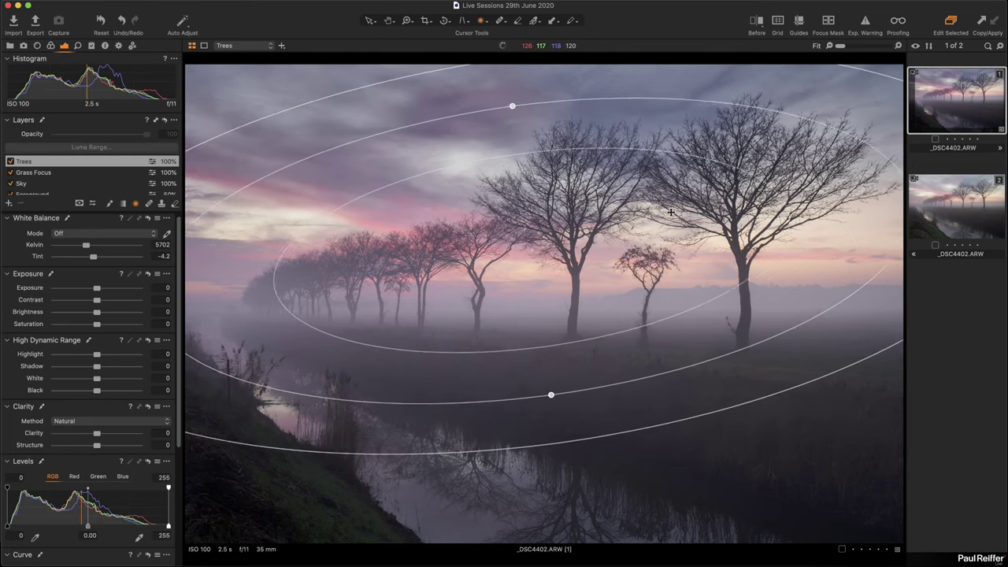
drag(833, 193, 854, 202)
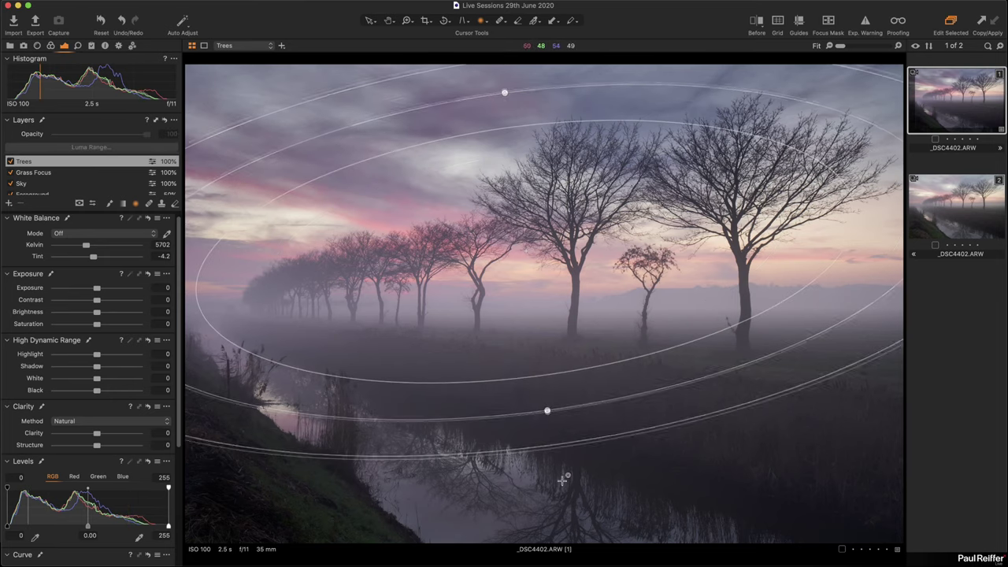
drag(563, 479, 566, 511)
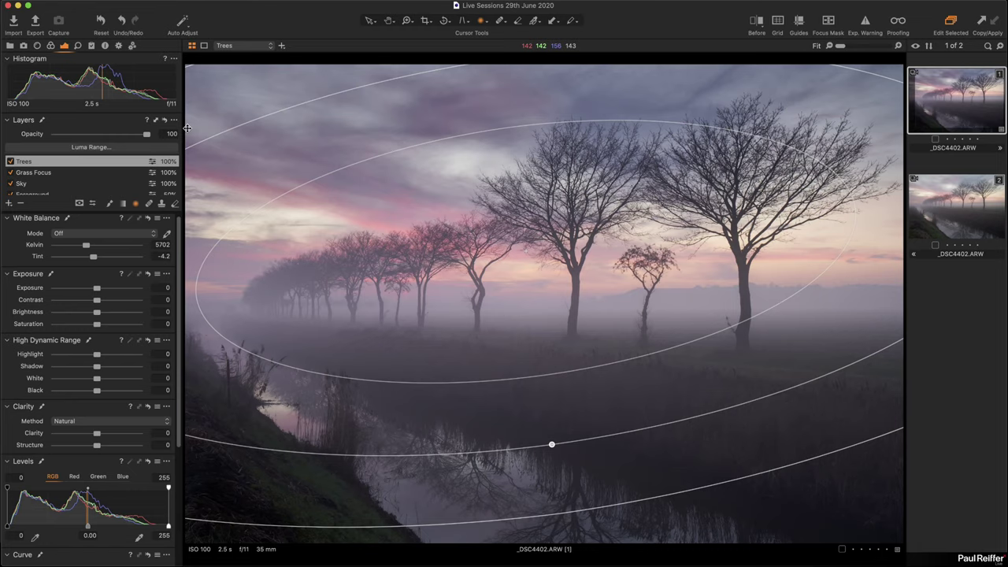
Display the Trees mask, narrow the ellipse closer to the tree line, and invert the mask so it covers the trees.
key(m)
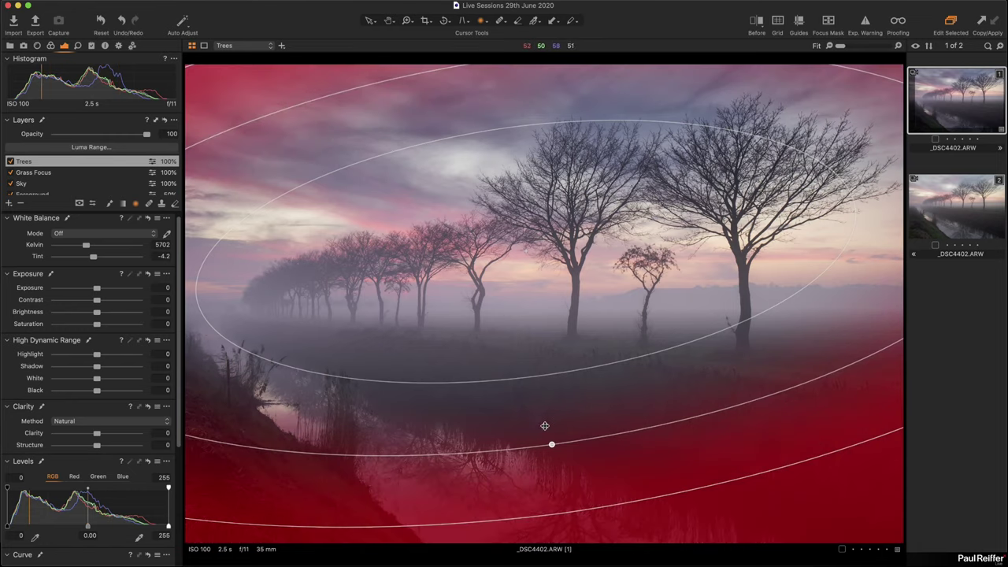
drag(551, 443, 544, 376)
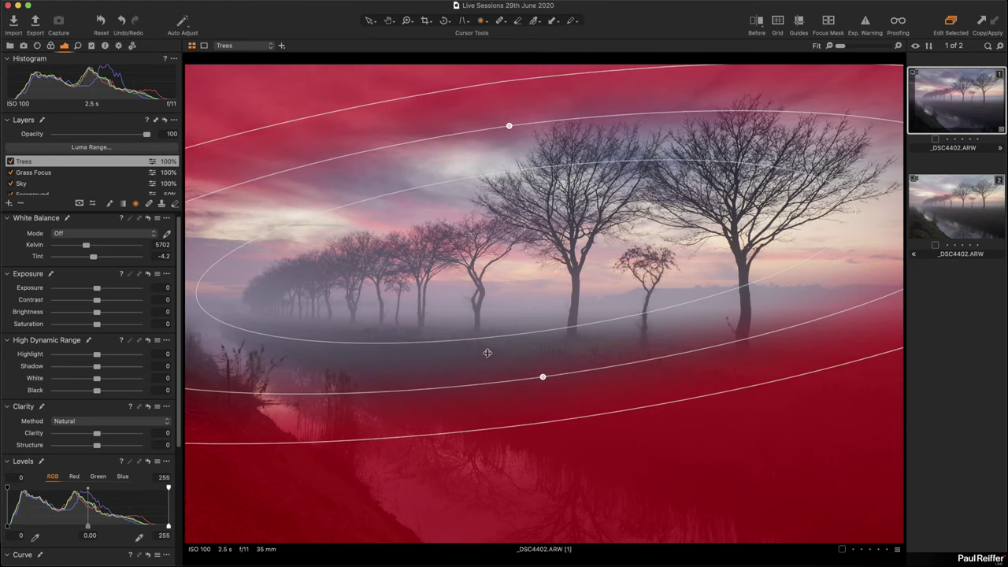
right_click(39, 160)
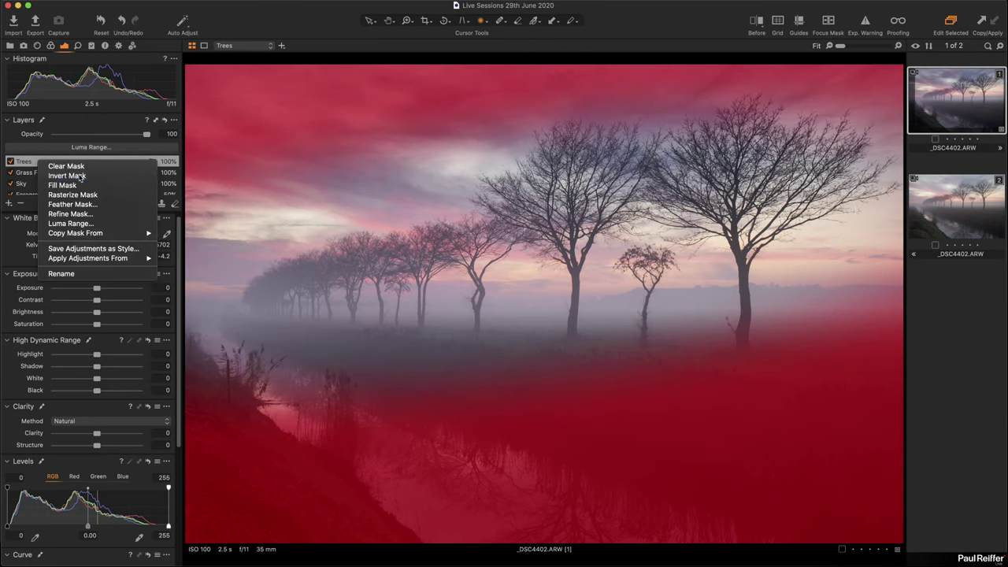
key(Escape)
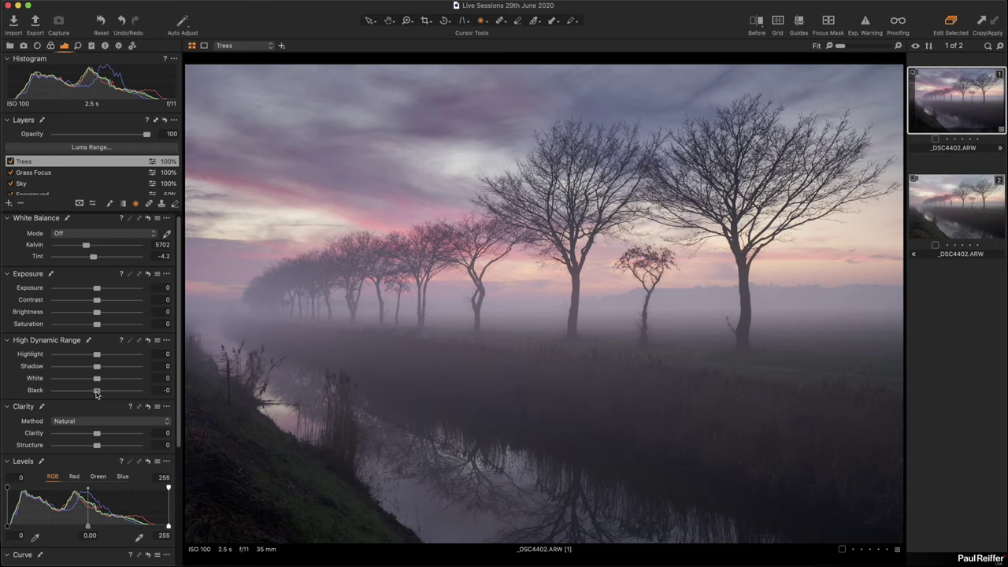
Set the Trees layer's High Dynamic Range Shadow to -57 and Black to -70.
drag(92, 394, 77, 368)
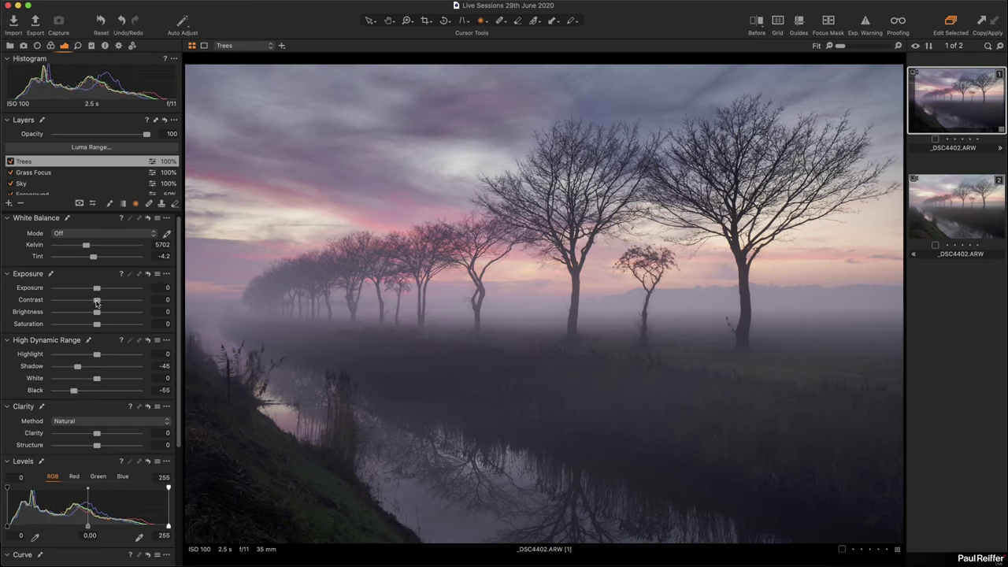
drag(96, 300, 114, 300)
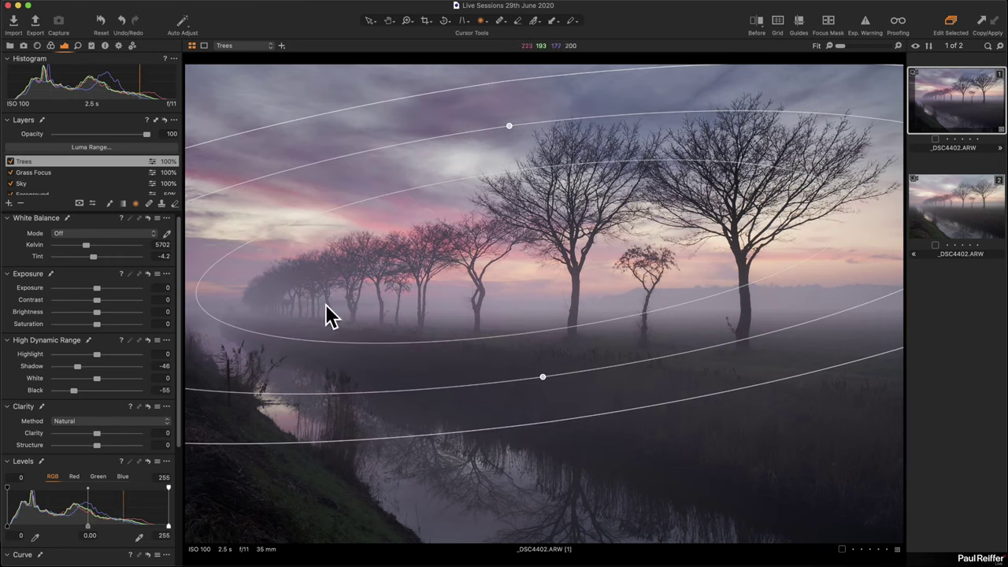
drag(77, 365, 68, 392)
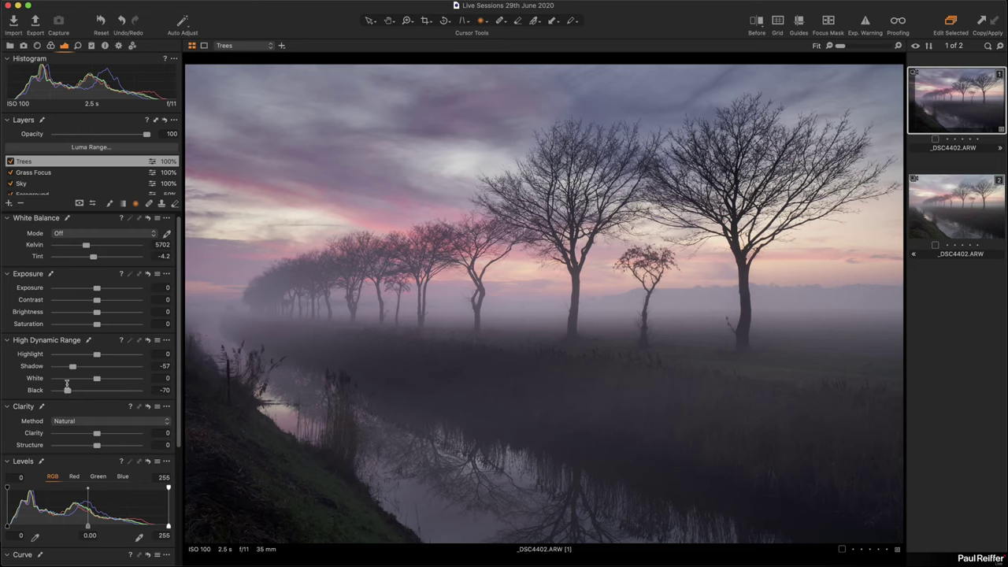
Check the Trees mask, rasterize it, and erase it from the water, reeds and grass below the trees.
scroll(67, 383, down, 10)
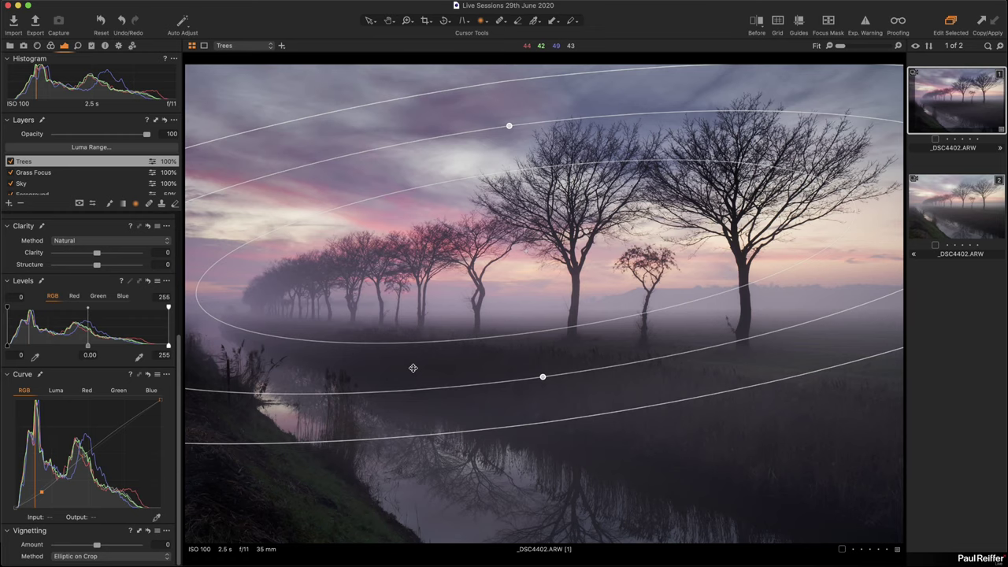
key(m)
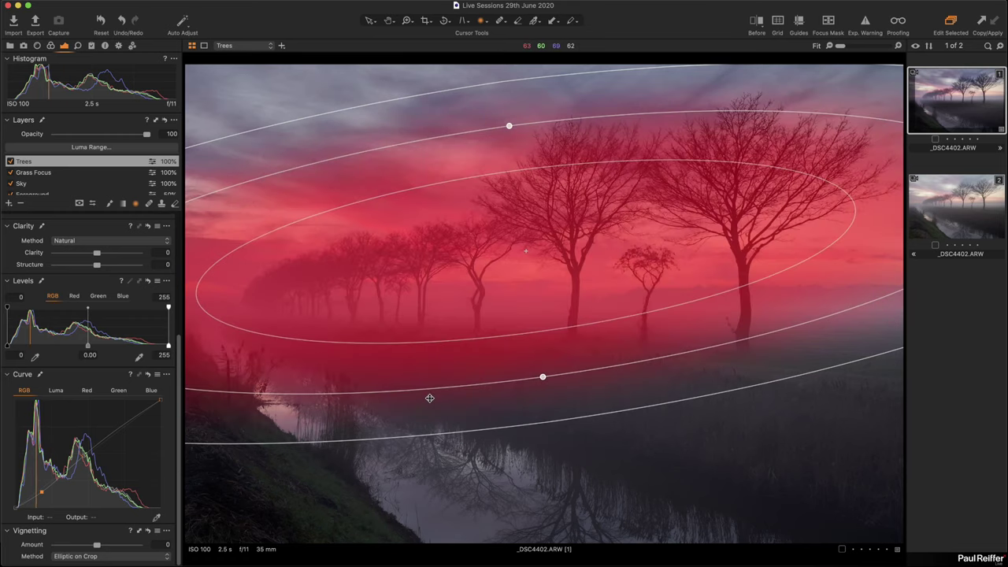
key(m)
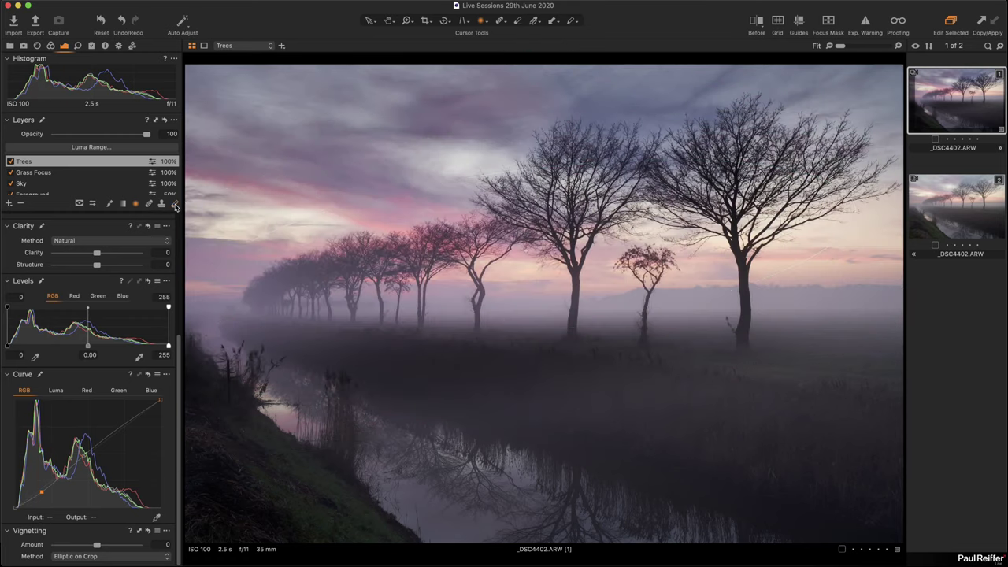
click(406, 375)
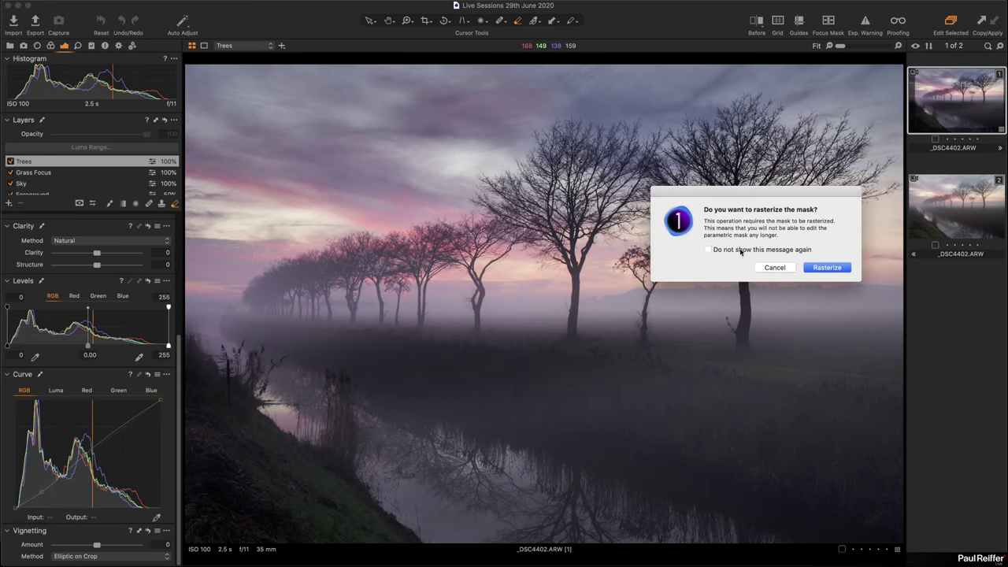
click(838, 267)
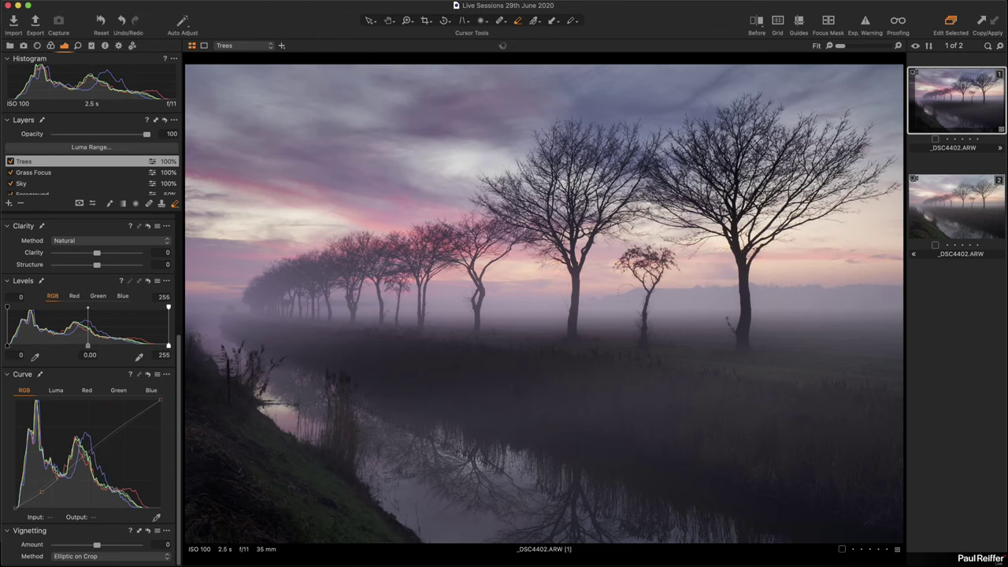
right_click(461, 357)
mouse_move(463, 359)
mouse_down()
mouse_move(474, 357)
mouse_move(466, 379)
mouse_up()
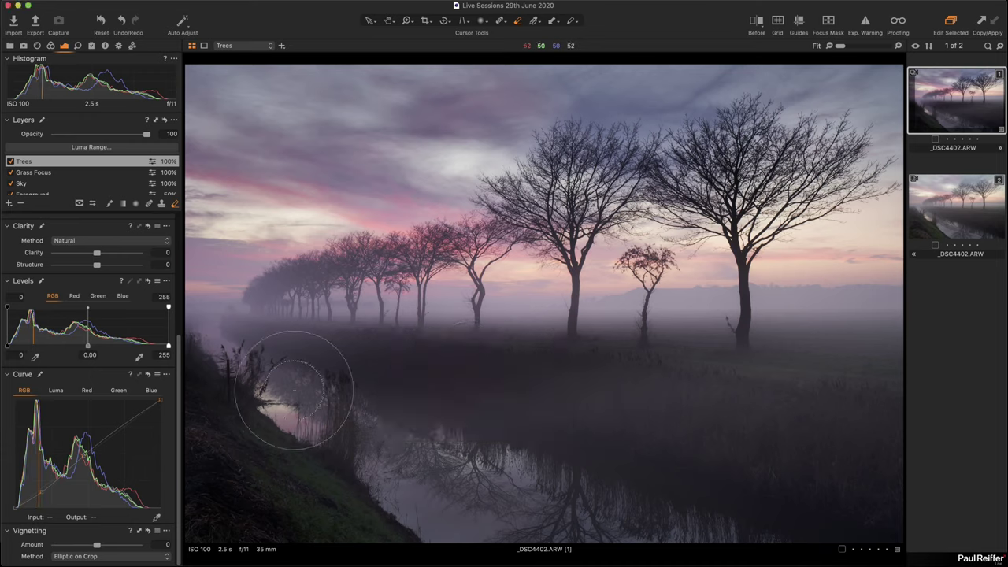
mouse_move(288, 383)
mouse_down()
mouse_move(415, 415)
mouse_move(578, 417)
mouse_move(603, 400)
mouse_up()
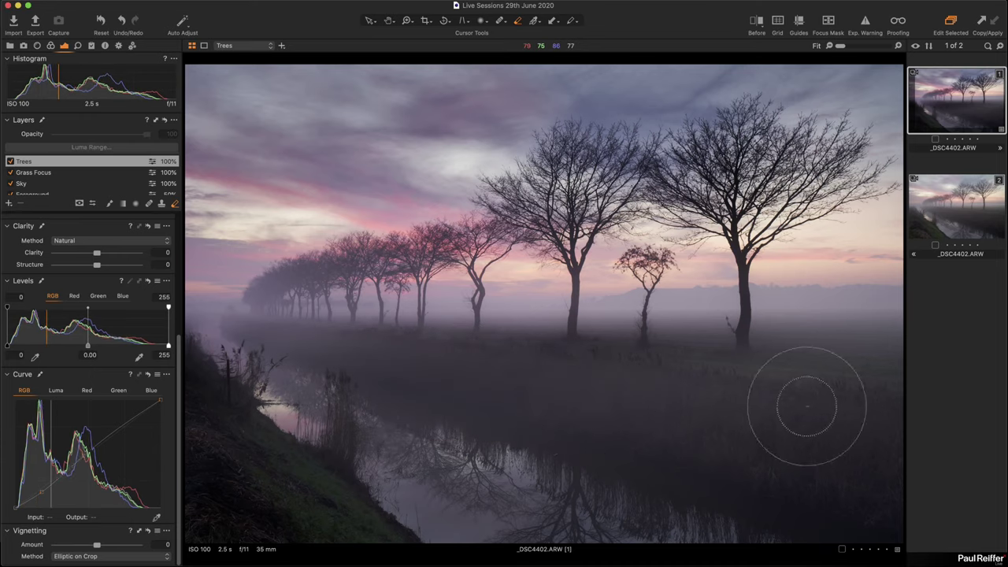
mouse_move(236, 394)
mouse_down()
mouse_move(236, 409)
mouse_move(198, 416)
mouse_move(197, 362)
mouse_up()
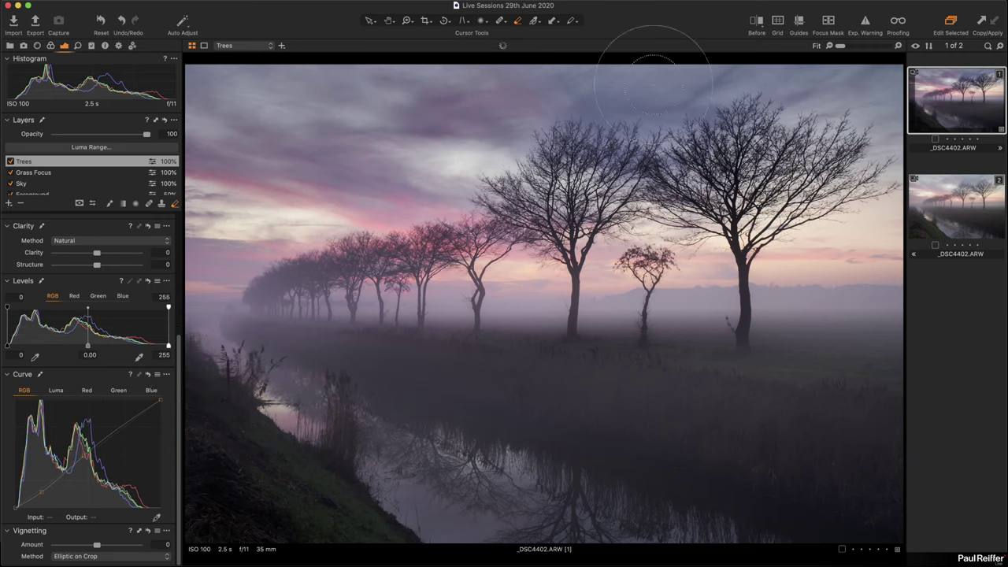
Set the Trees layer's opacity to 66 after toggling it for comparison, and compare the edited and unedited variants.
click(10, 160)
click(9, 161)
drag(146, 137, 114, 138)
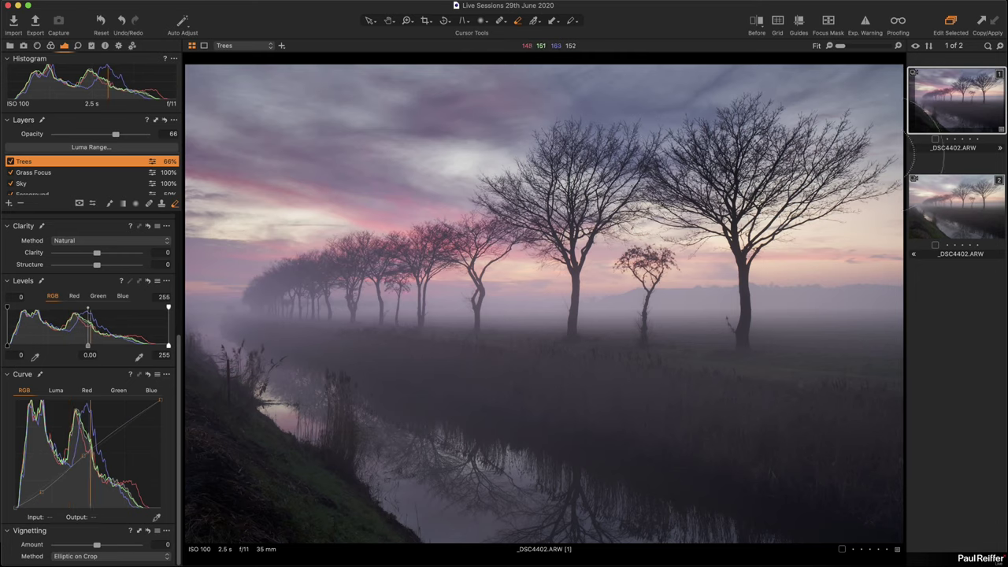
click(959, 222)
click(945, 99)
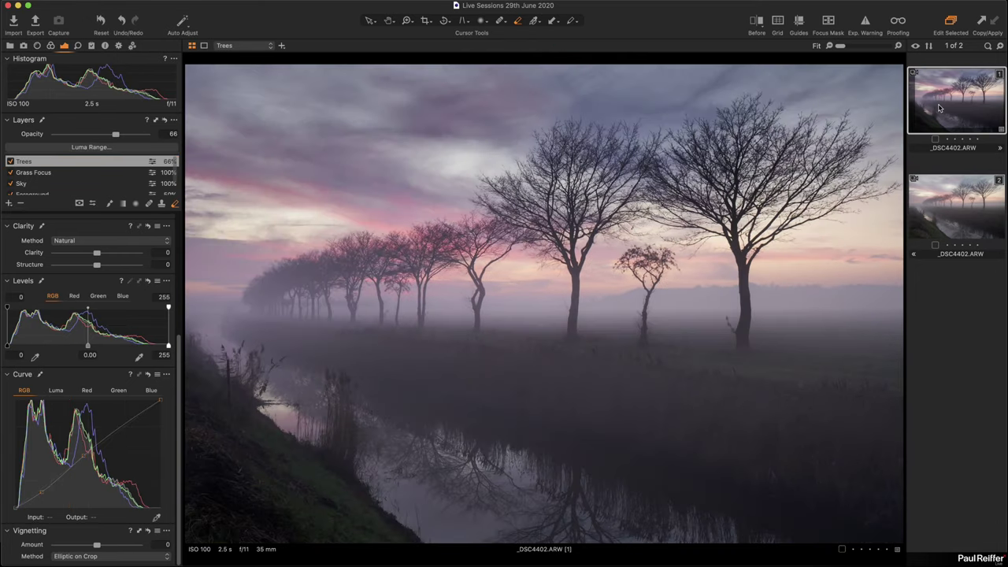
Open the next user collection and run the chromatic aberration analysis on the Chinese Garden sunset photo.
click(9, 46)
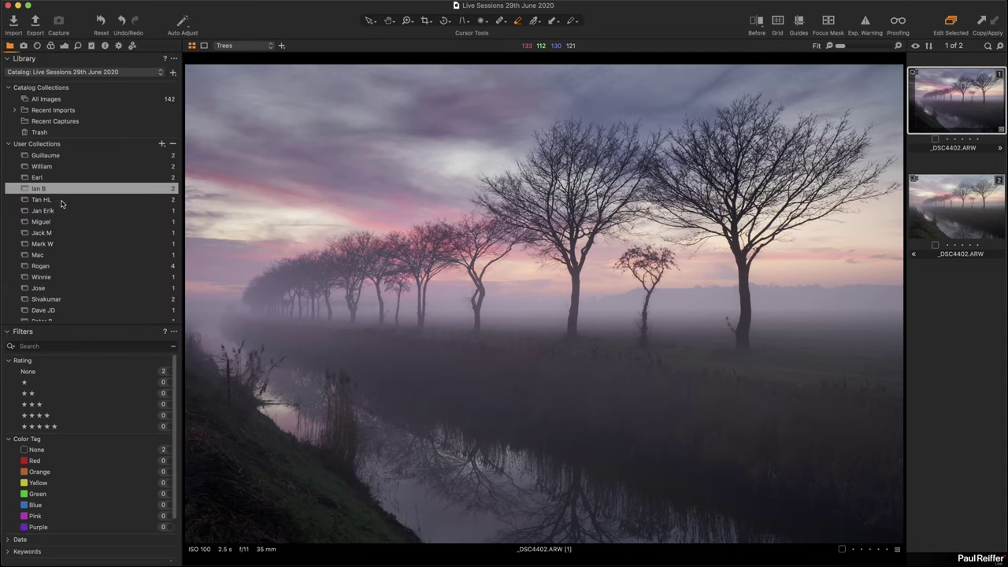
click(61, 202)
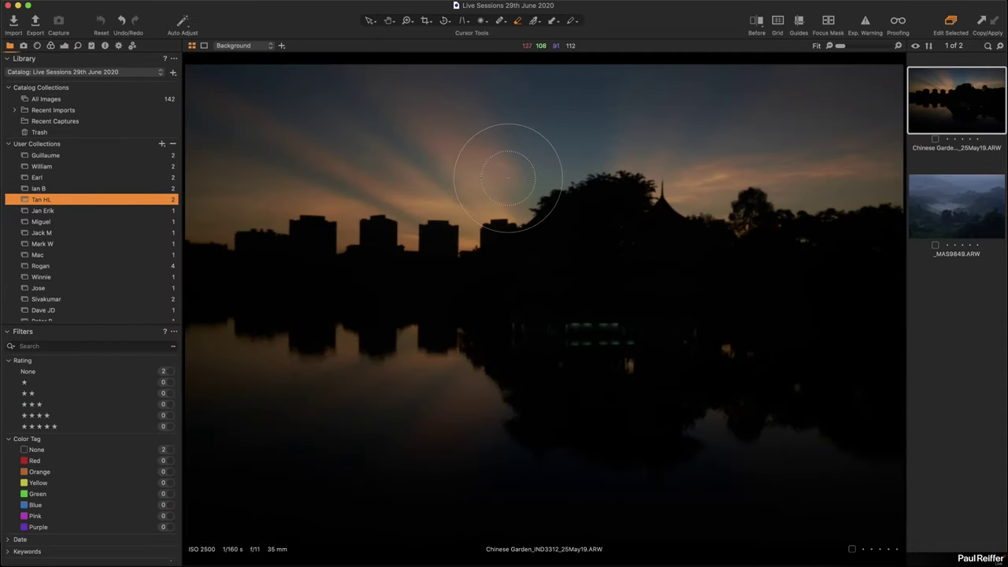
click(36, 45)
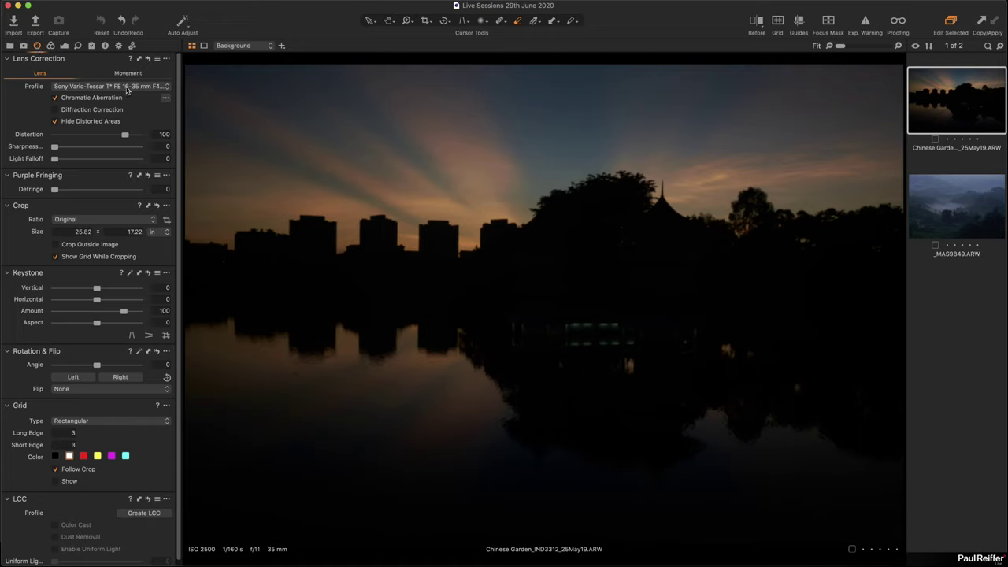
click(163, 98)
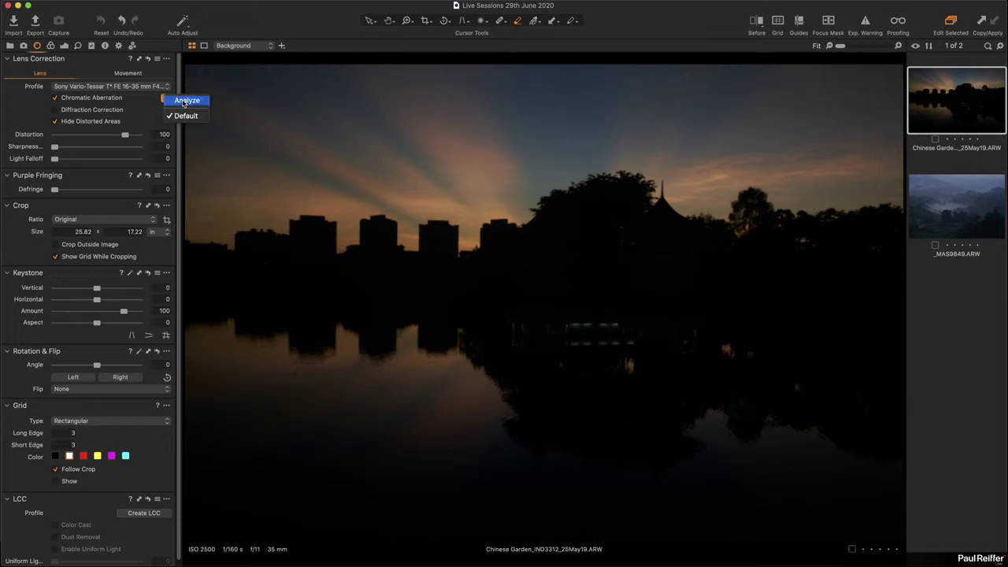
click(183, 100)
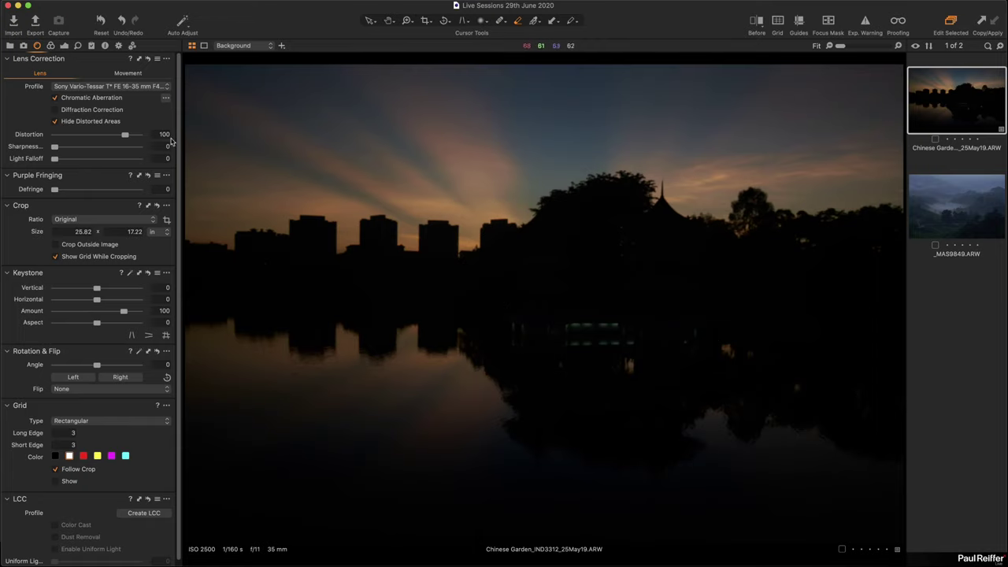
Try lifting the Chinese Garden photo's Shadow to 75 and Black to 49, and inspect the pagodas and trees up close.
click(64, 46)
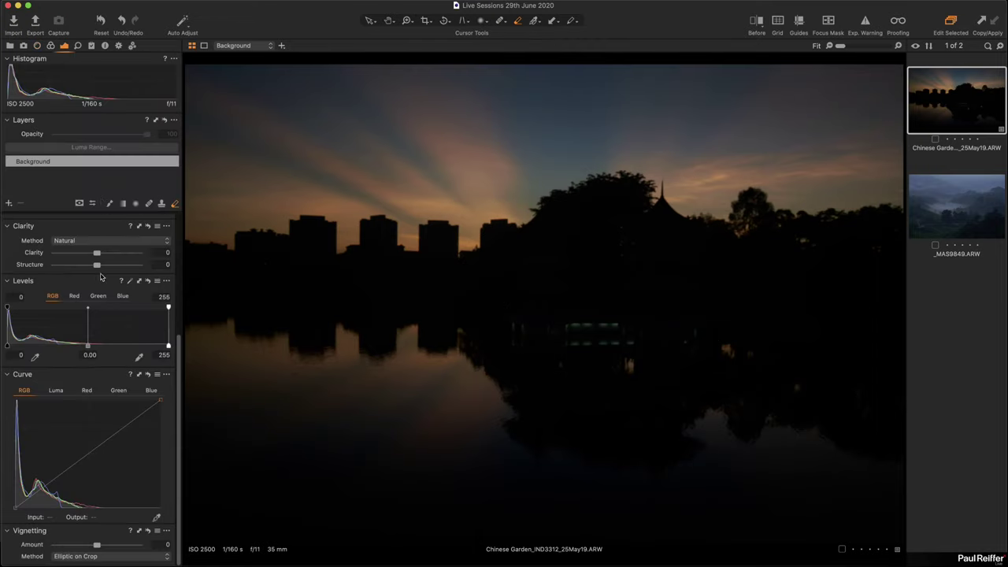
scroll(100, 277, up, 8)
drag(103, 373, 125, 393)
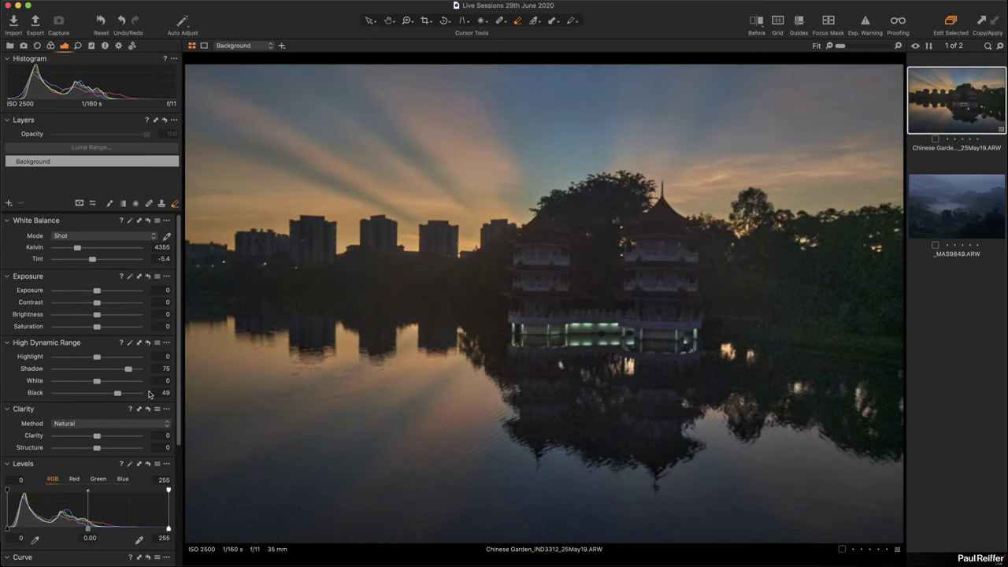
key(z)
click(551, 264)
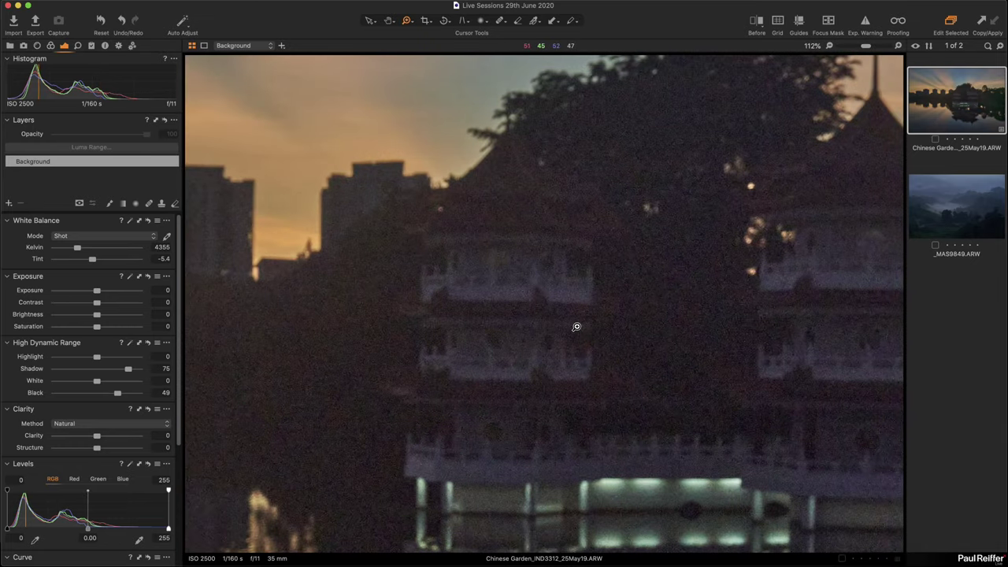
scroll(551, 330, up, 5)
scroll(551, 331, right, 4)
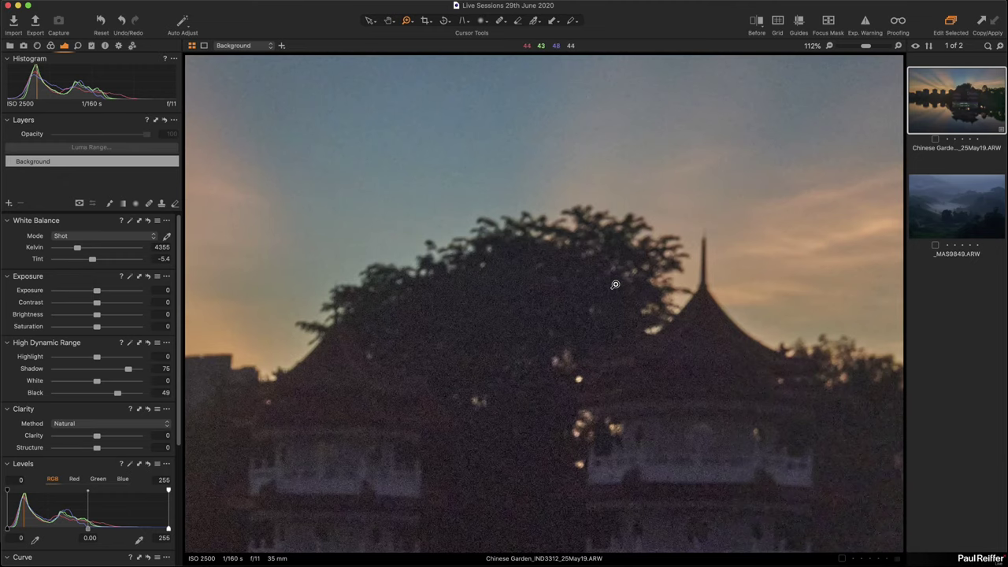
key(super+0)
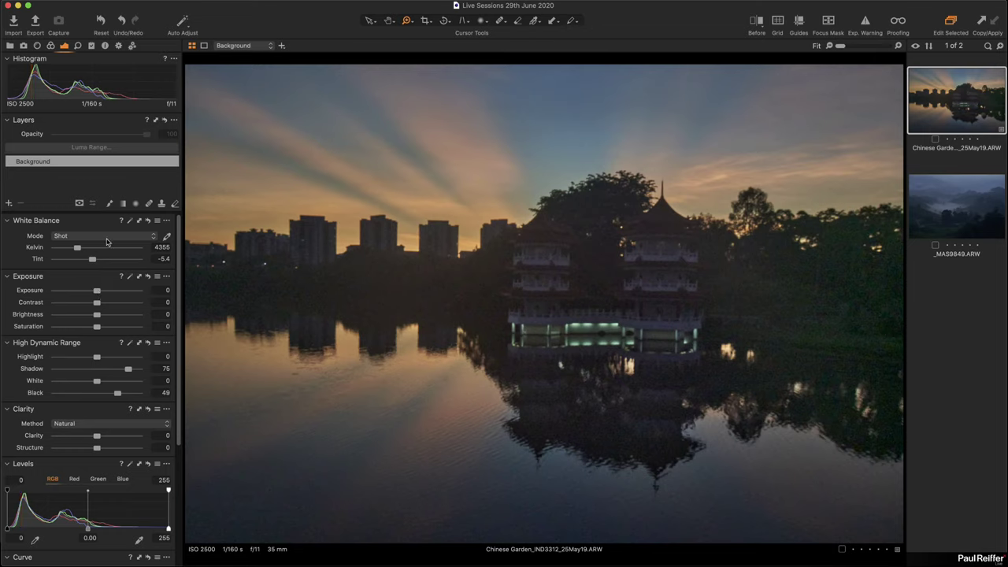
Reset the High Dynamic Range adjustments, set Exposure to 1.68, and inspect the dark buildings and pagoda up close.
drag(127, 370, 100, 369)
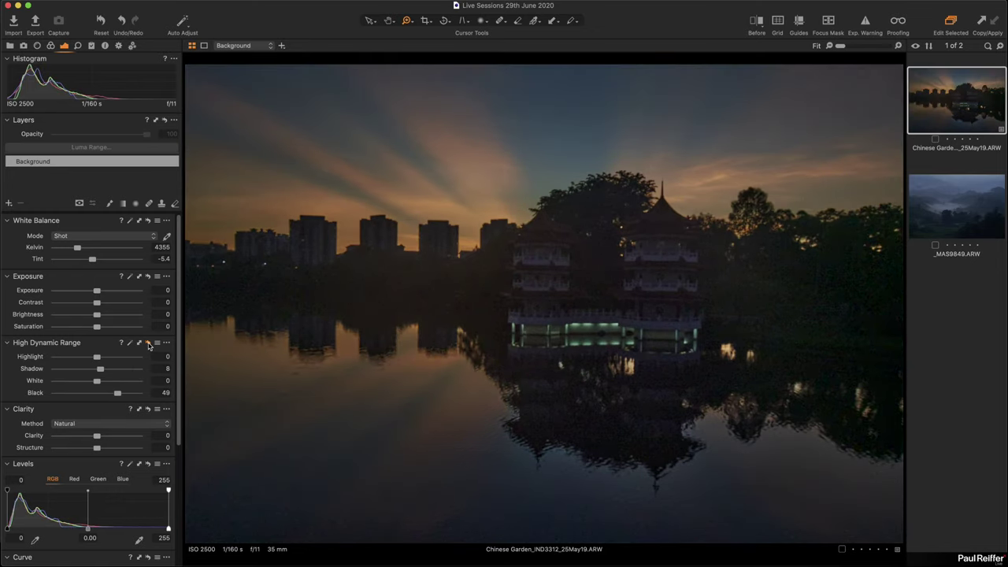
click(149, 345)
drag(97, 289, 114, 293)
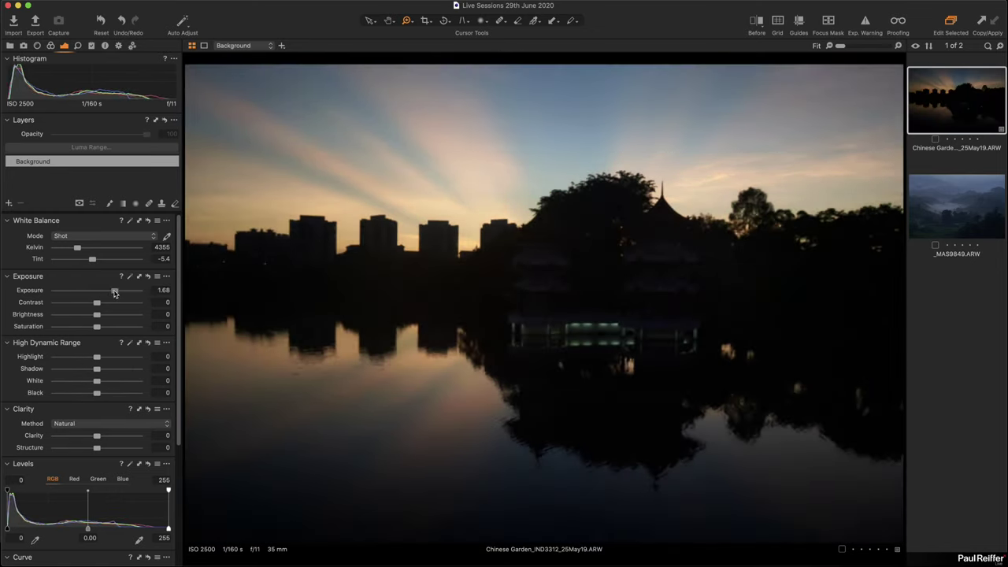
click(495, 263)
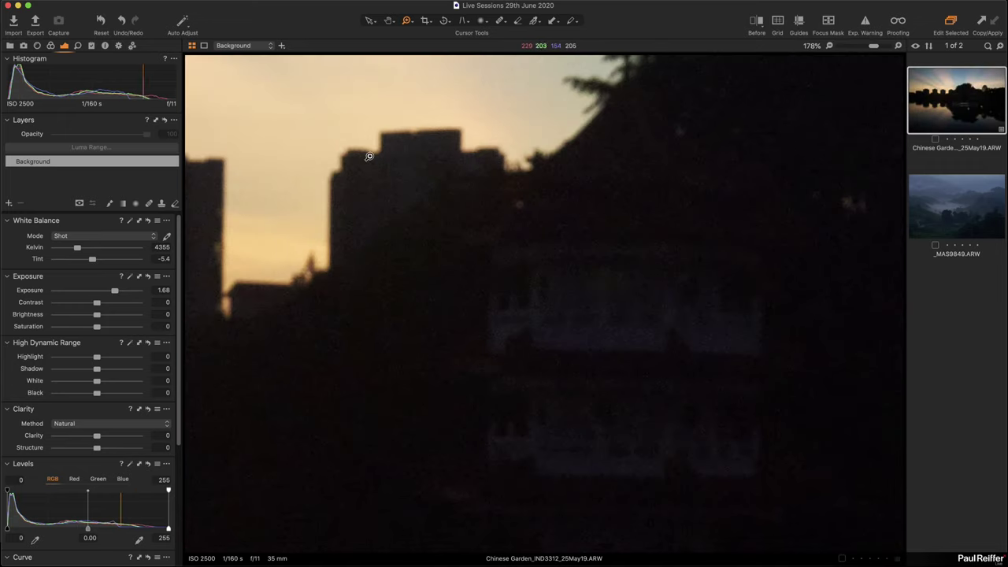
Reset the Chinese Garden photo's Exposure to 0 with the whole image in view.
alt+click(546, 305)
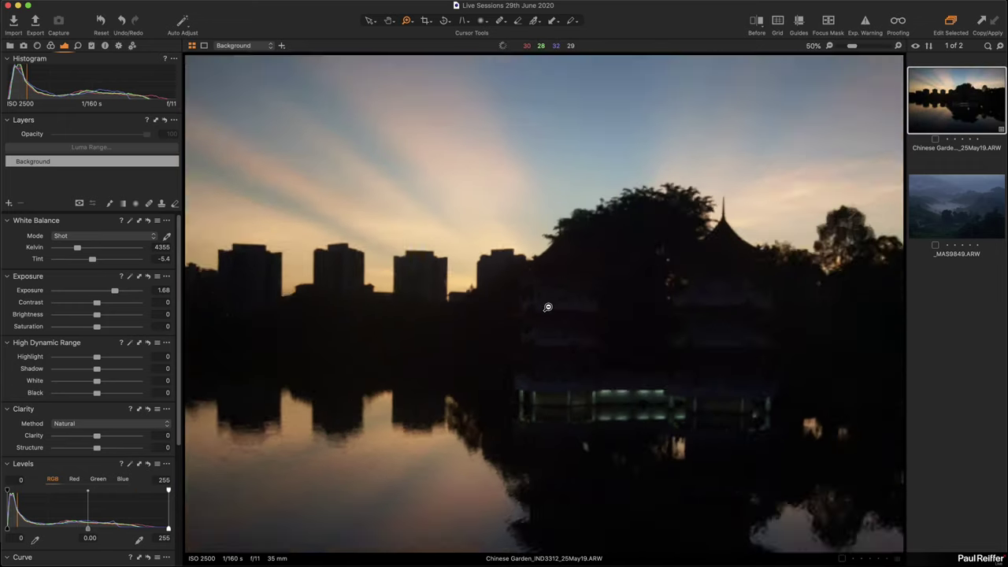
alt+click(547, 307)
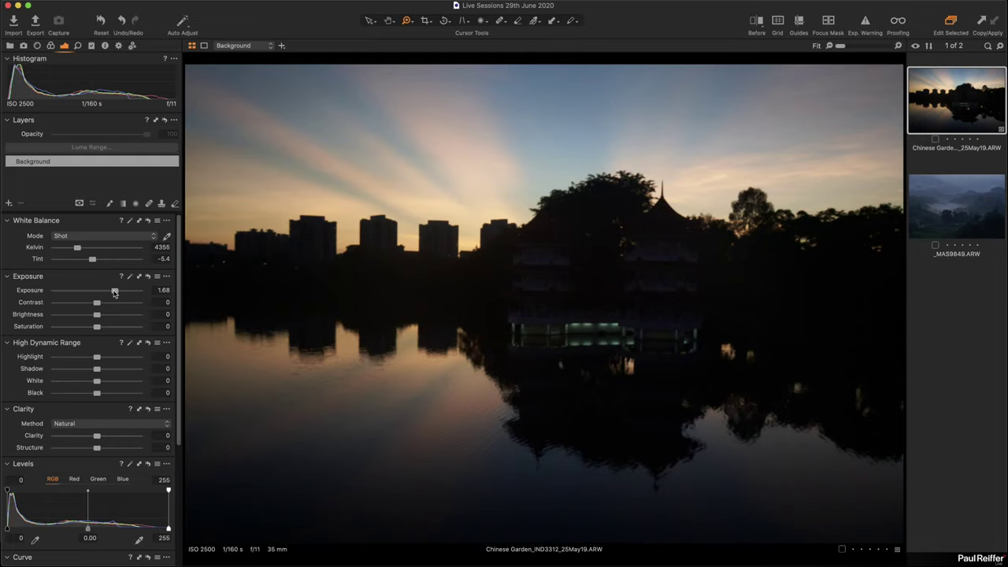
double_click(114, 291)
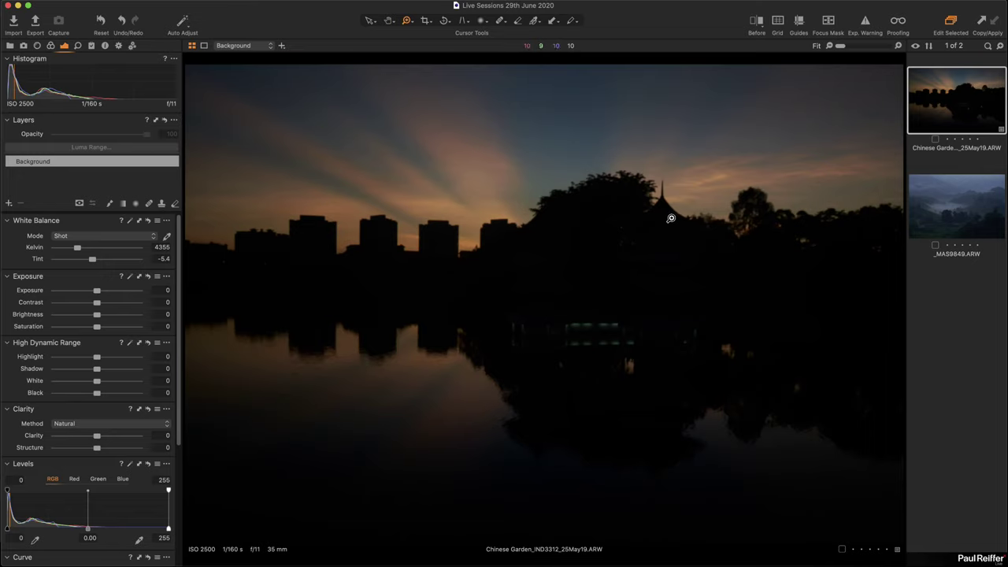
Open the misty valley photo _MAS9849.ARW, check its lens correction settings, and inspect the foreground and central trees up close.
click(935, 208)
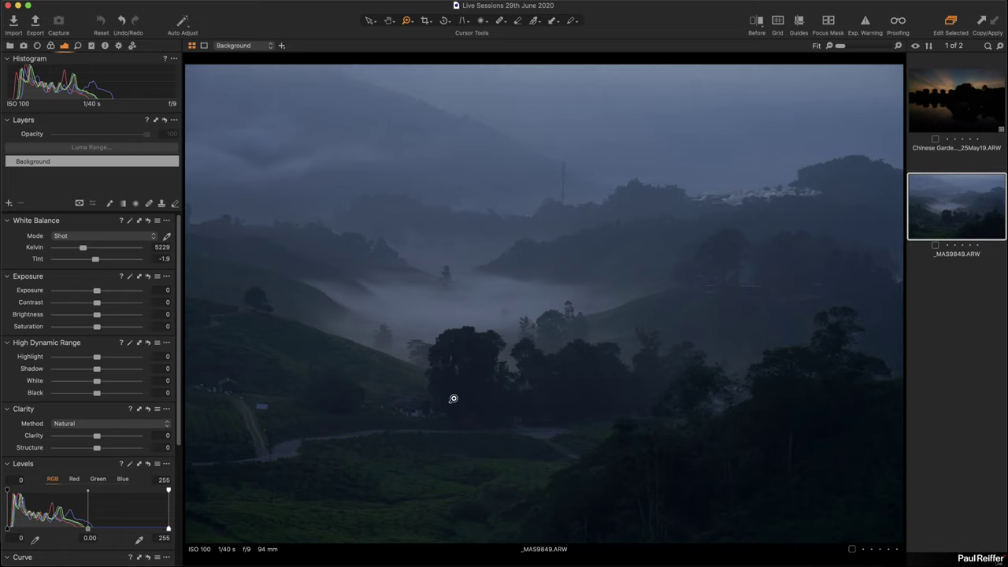
click(473, 461)
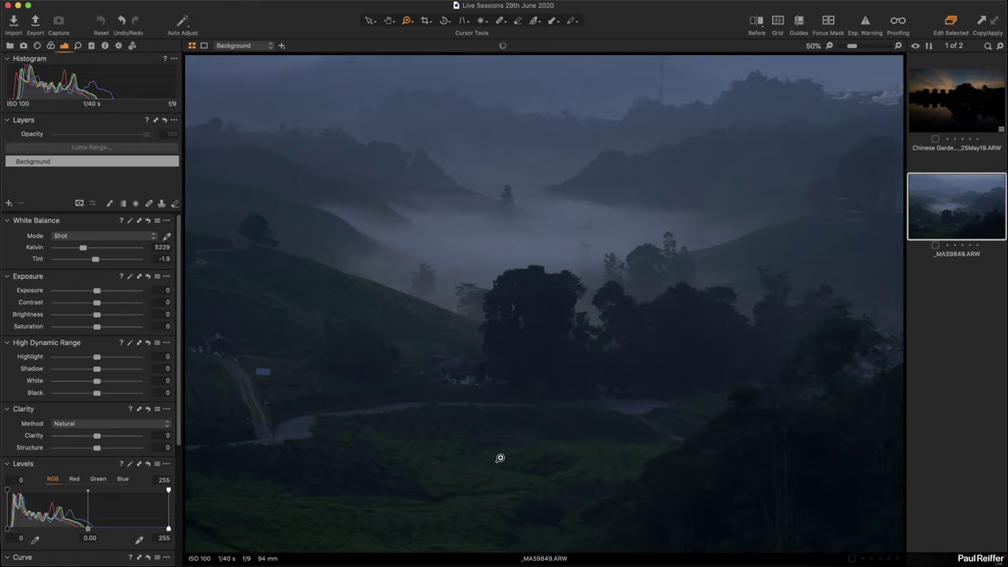
alt+click(610, 336)
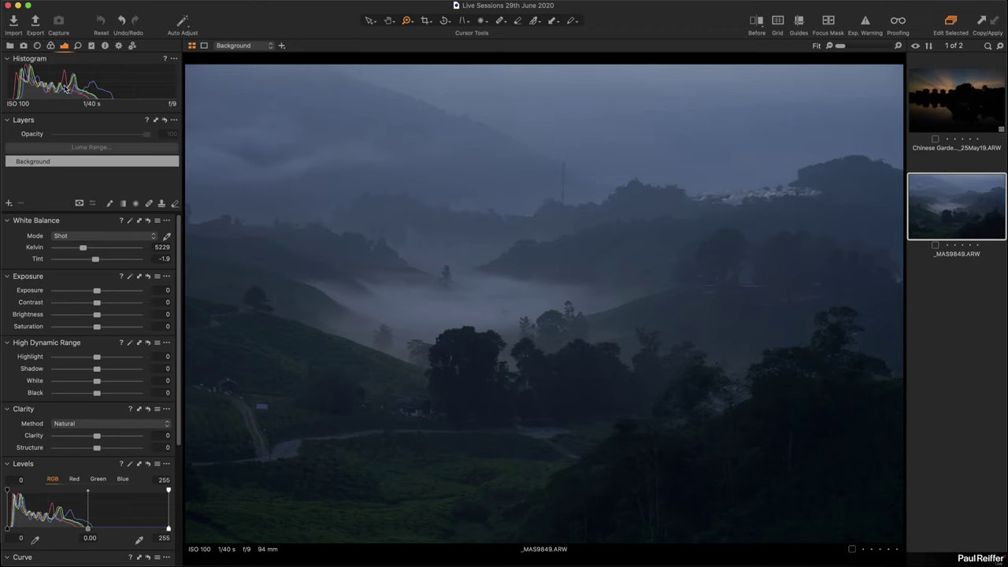
click(37, 46)
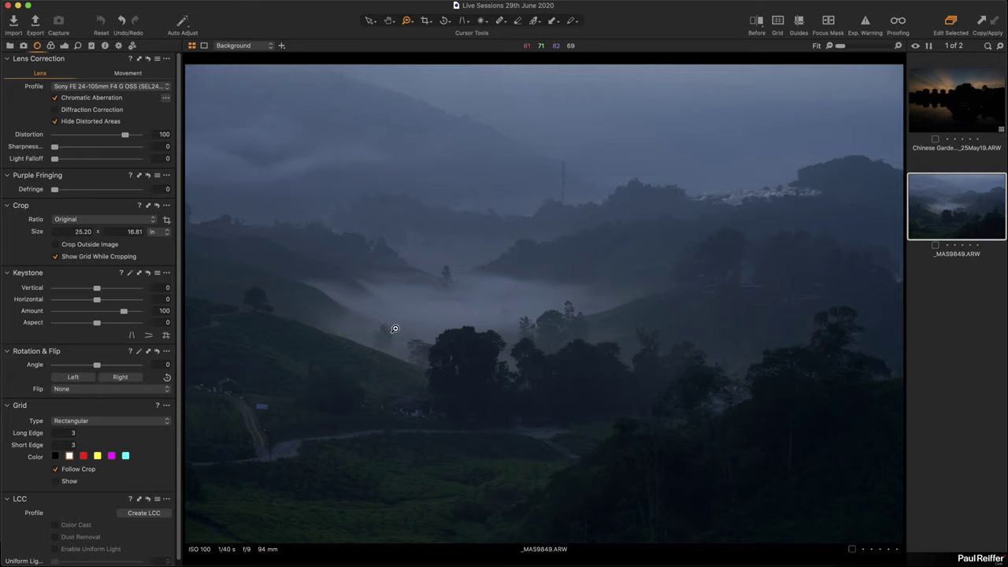
click(478, 351)
click(477, 349)
click(486, 355)
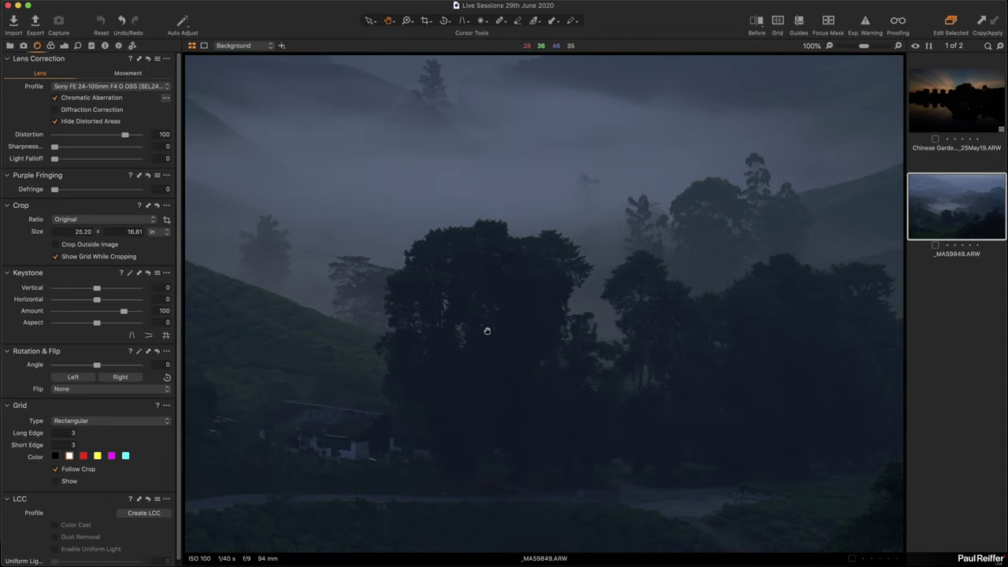
click(487, 331)
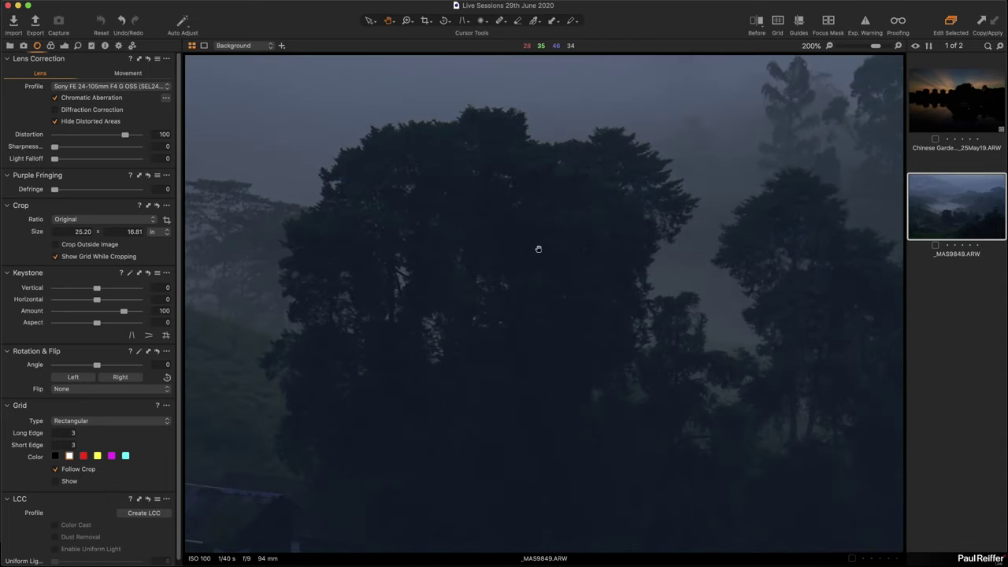
click(541, 250)
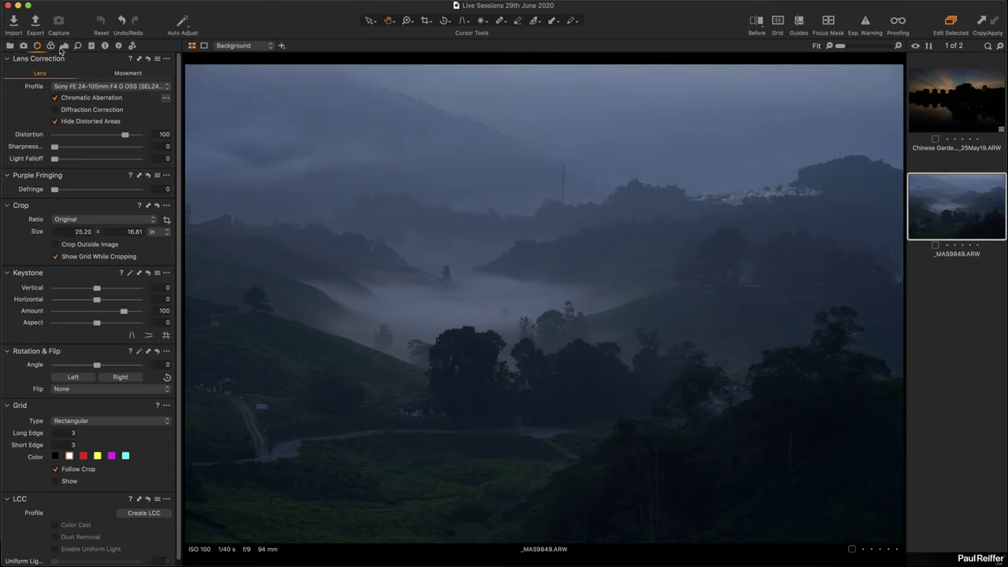
Return to the exposure adjustments and remove the Chinese Garden photo from the collection.
click(65, 46)
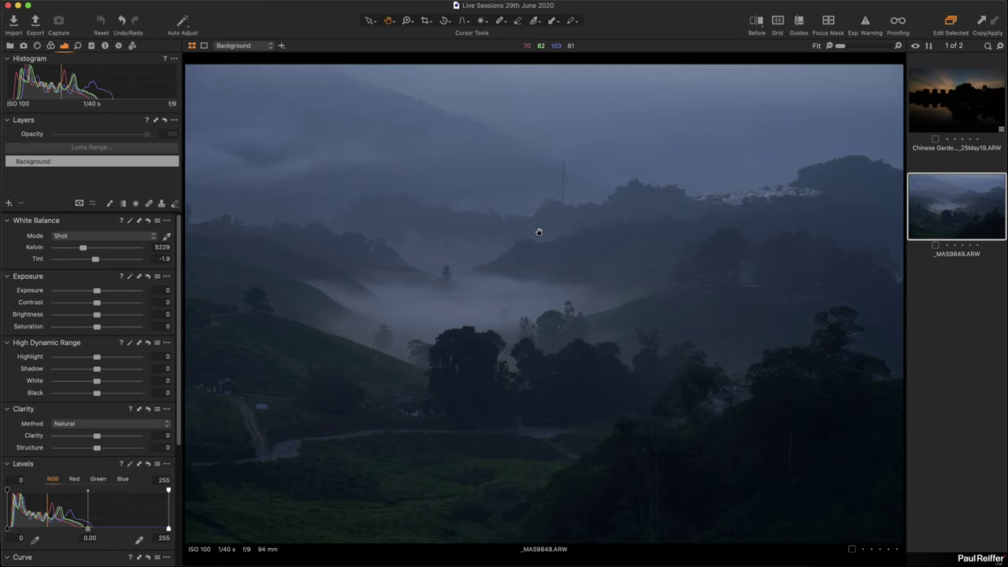
click(937, 114)
key(BackSpace)
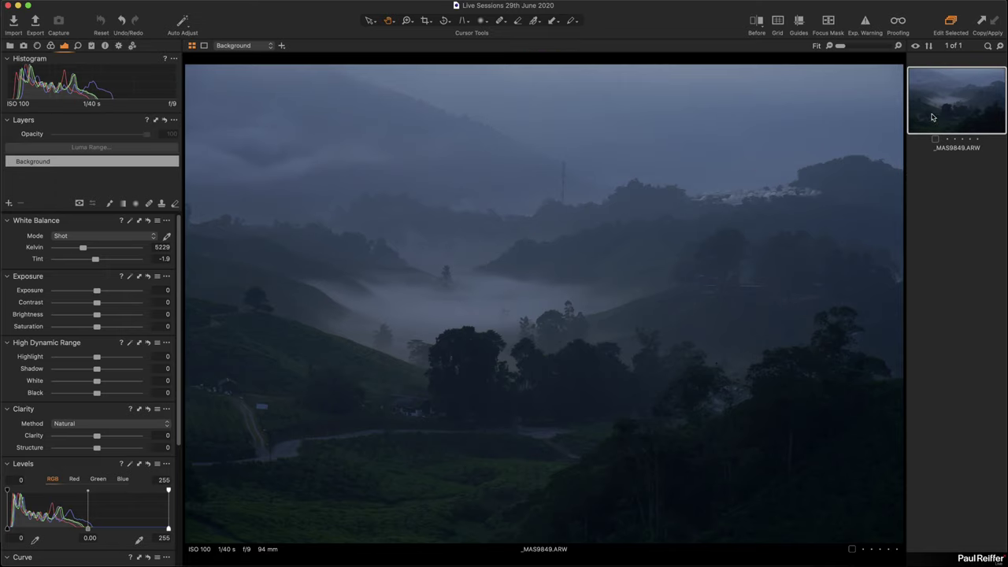
Try lowering the RGB Levels white input point to 160, and restore it to 255.
scroll(84, 337, down, 5)
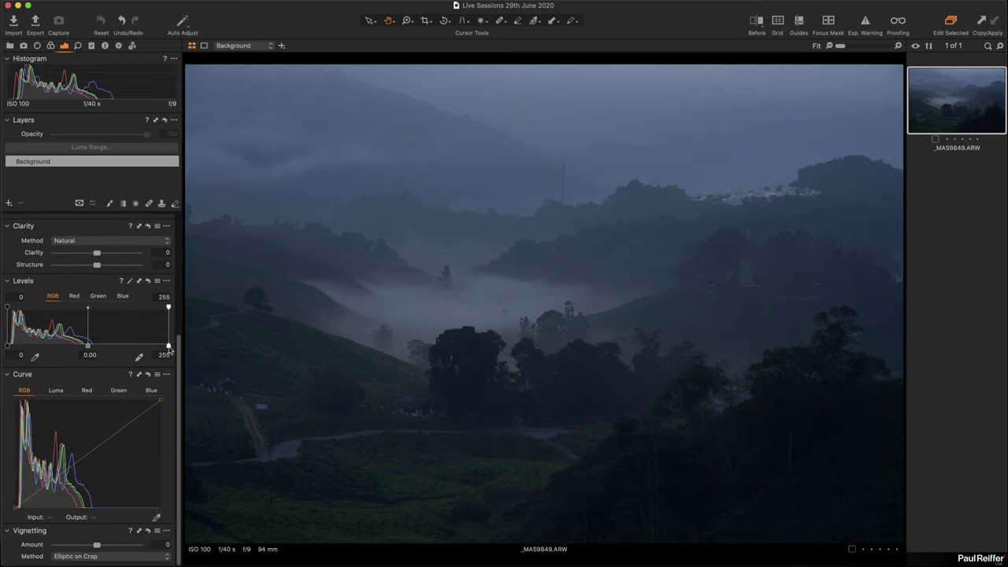
drag(168, 348, 108, 346)
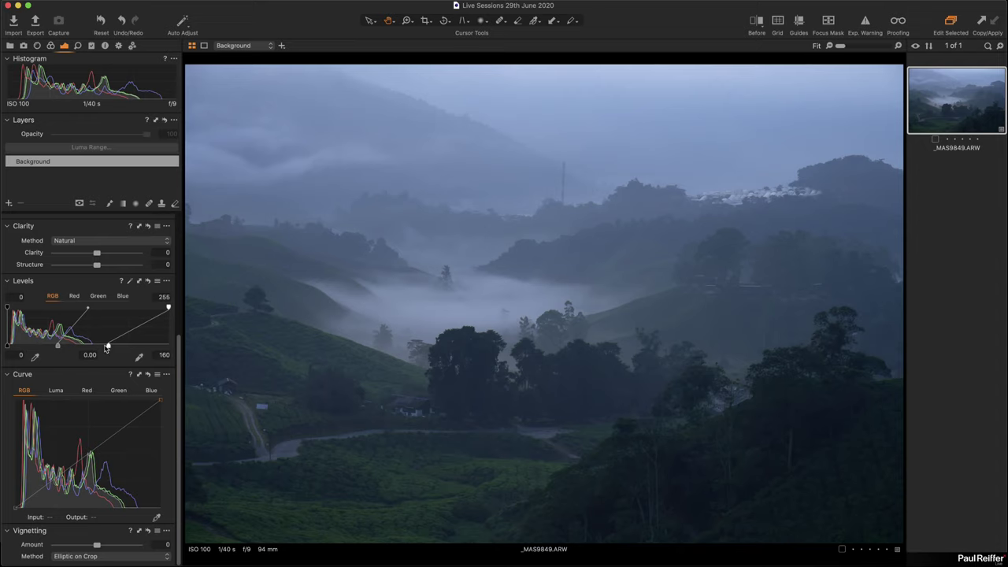
drag(107, 347, 169, 346)
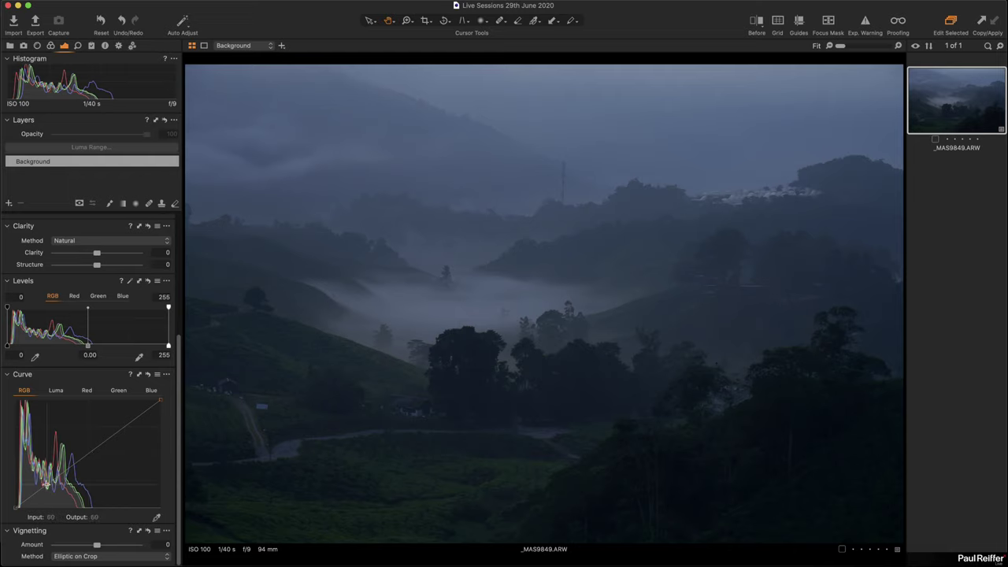
Lift the midtones of the RGB curve, anchor the shadows with a low control point, and compare with and without the curve.
click(70, 466)
drag(44, 487, 84, 445)
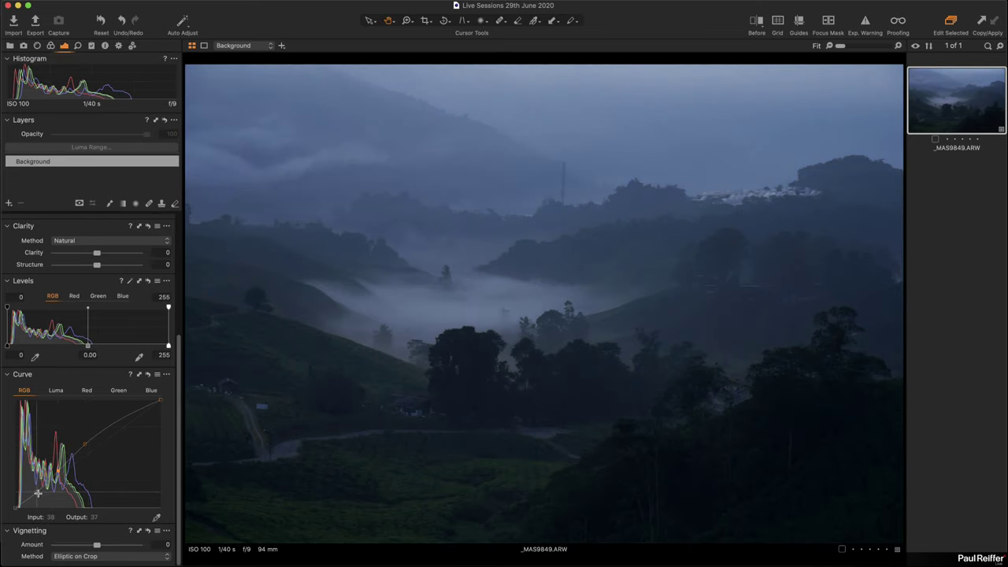
drag(37, 493, 33, 495)
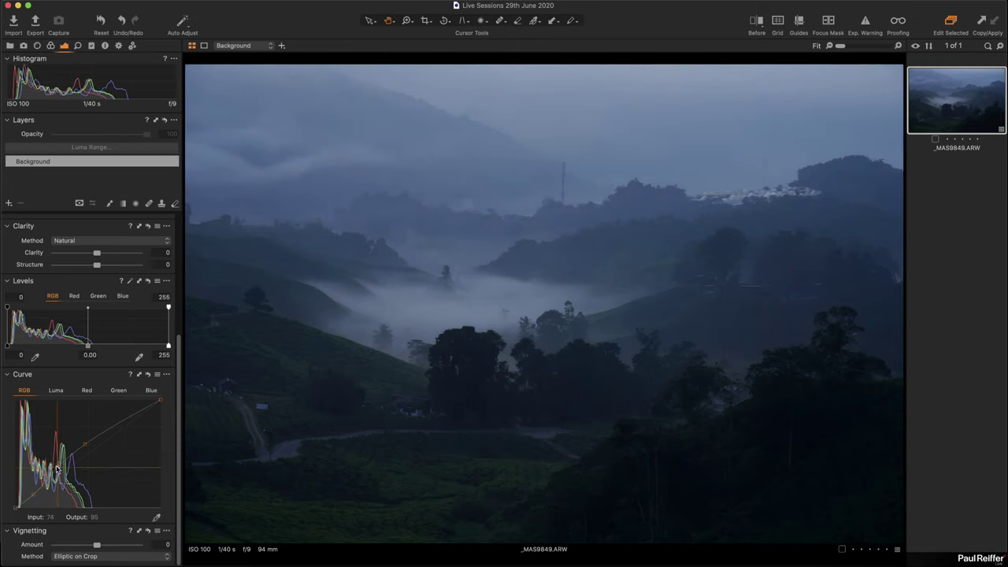
drag(83, 445, 83, 439)
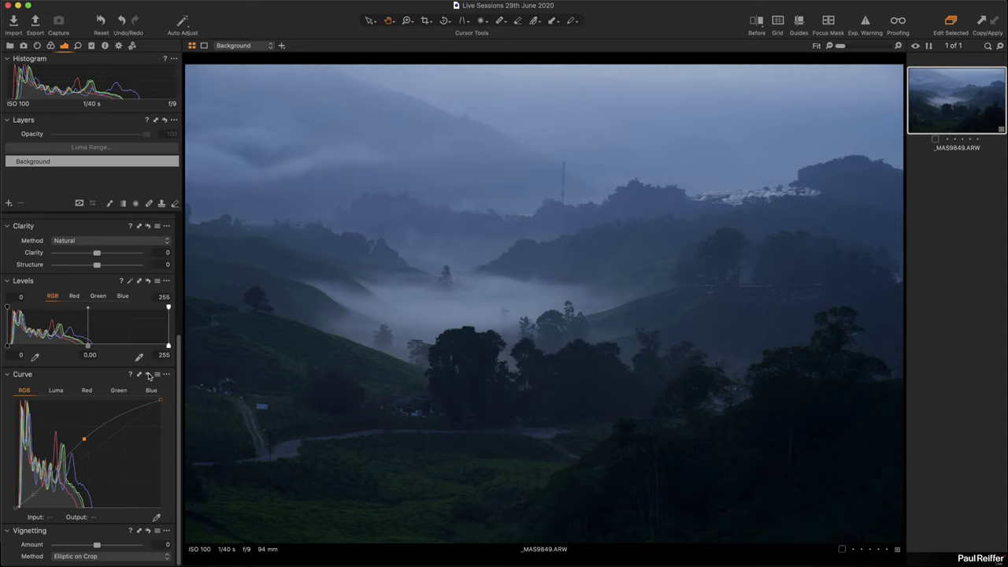
drag(148, 376, 148, 375)
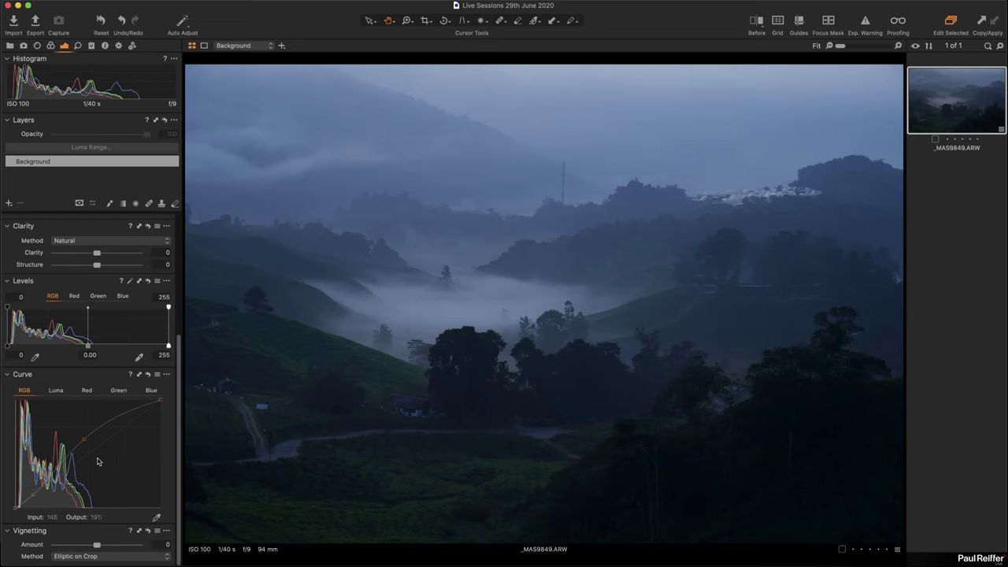
Set Brightness to 11 and steepen the RGB curve by shifting its midtone point slightly towards the shadows.
scroll(92, 448, up, 8)
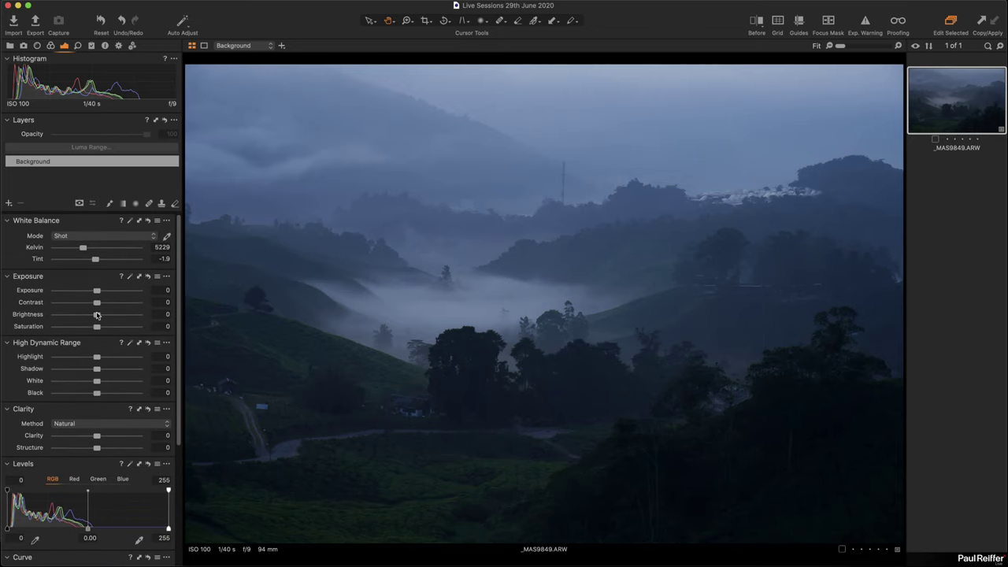
drag(97, 317, 106, 317)
scroll(101, 473, down, 8)
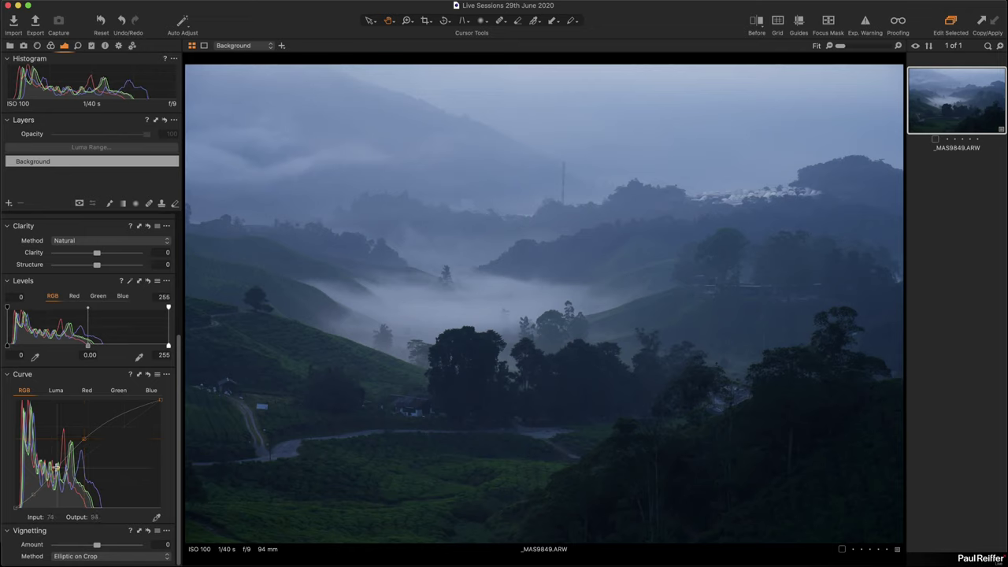
drag(60, 466, 80, 436)
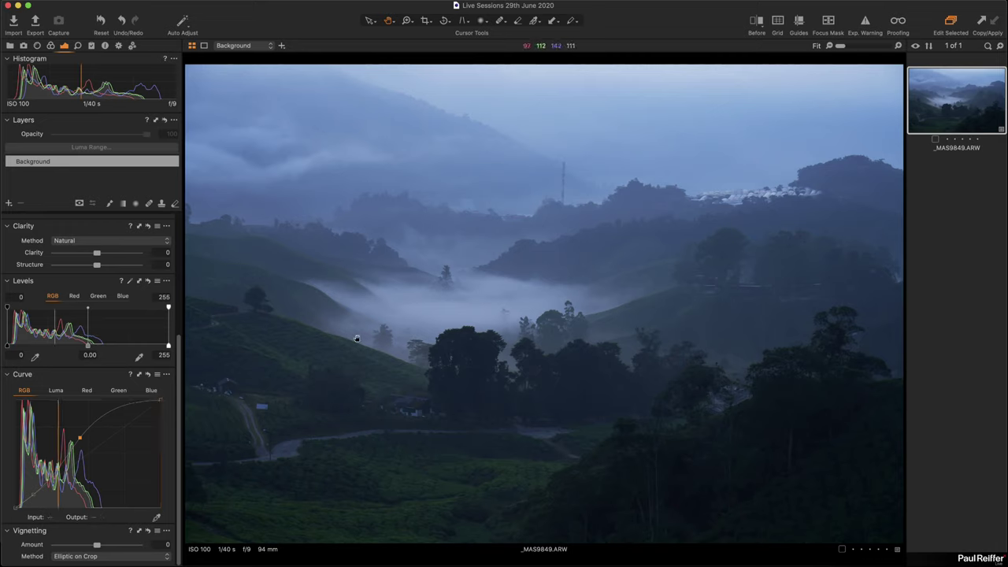
Compare the valley photo before and after with the split view, sliding the divider across the mist, and close the comparison.
click(760, 22)
drag(543, 303, 354, 349)
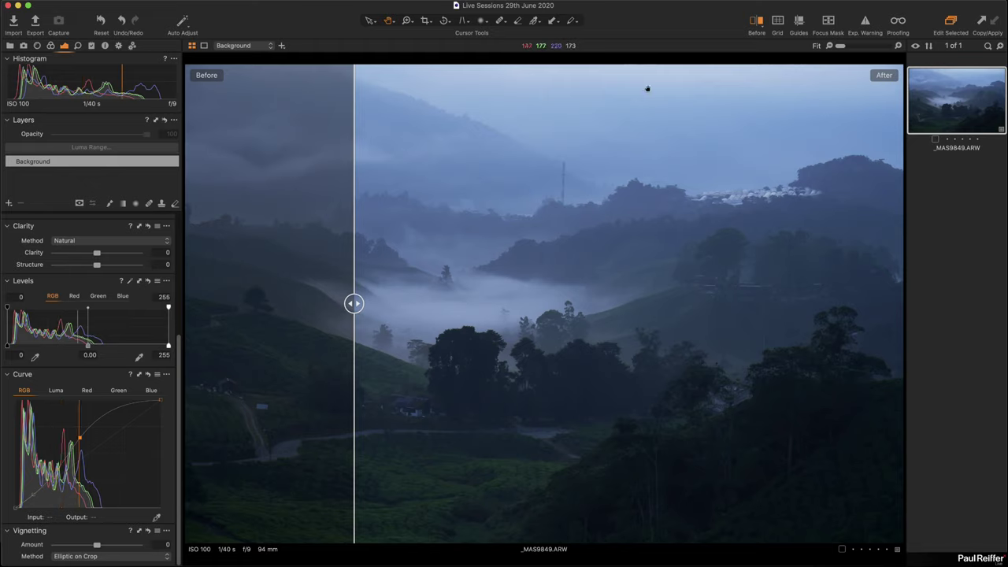
click(753, 28)
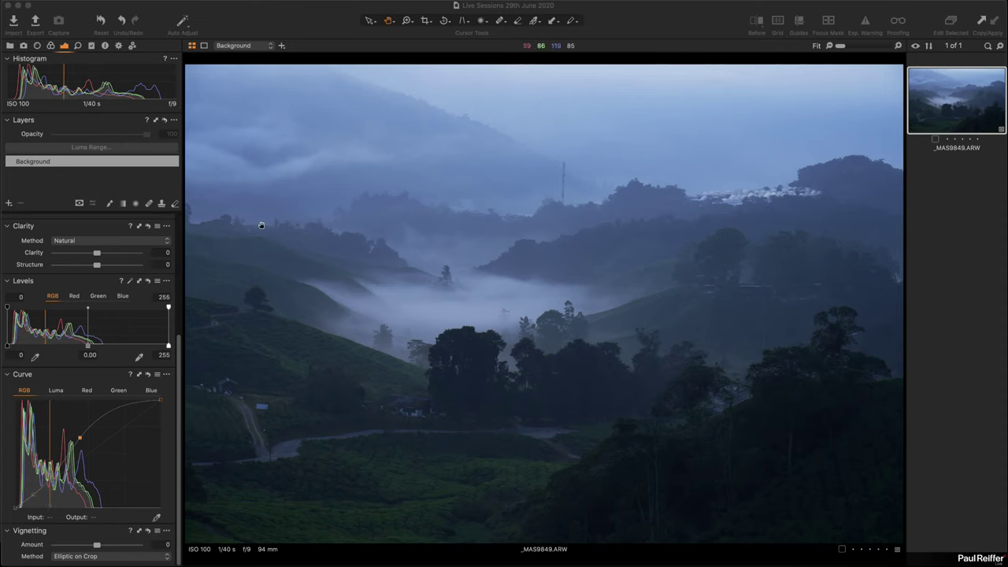
Crop the valley photo to 23.38 × 15.59 in, trimming the upper sky and both sides, and apply the crop.
scroll(124, 268, up, 5)
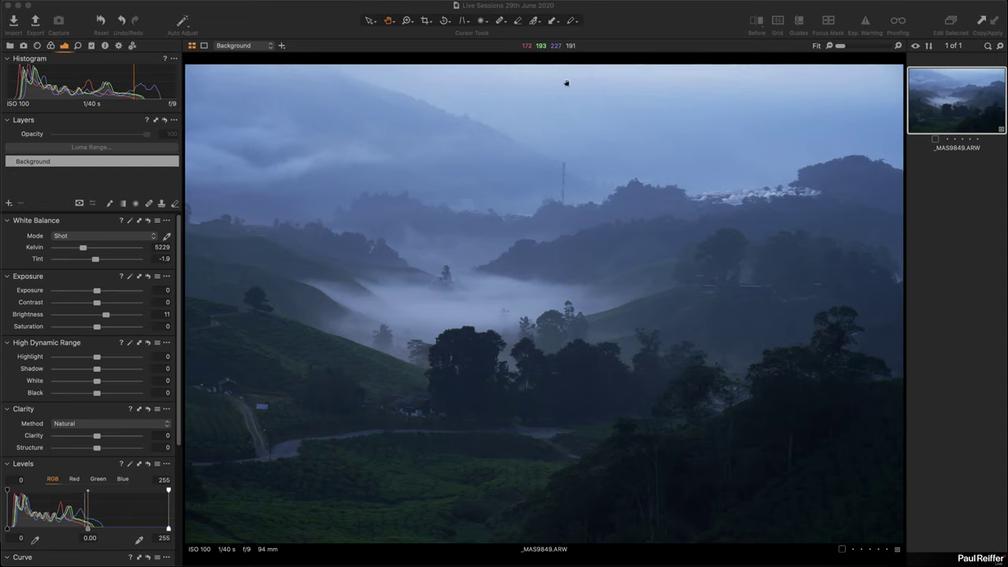
click(423, 21)
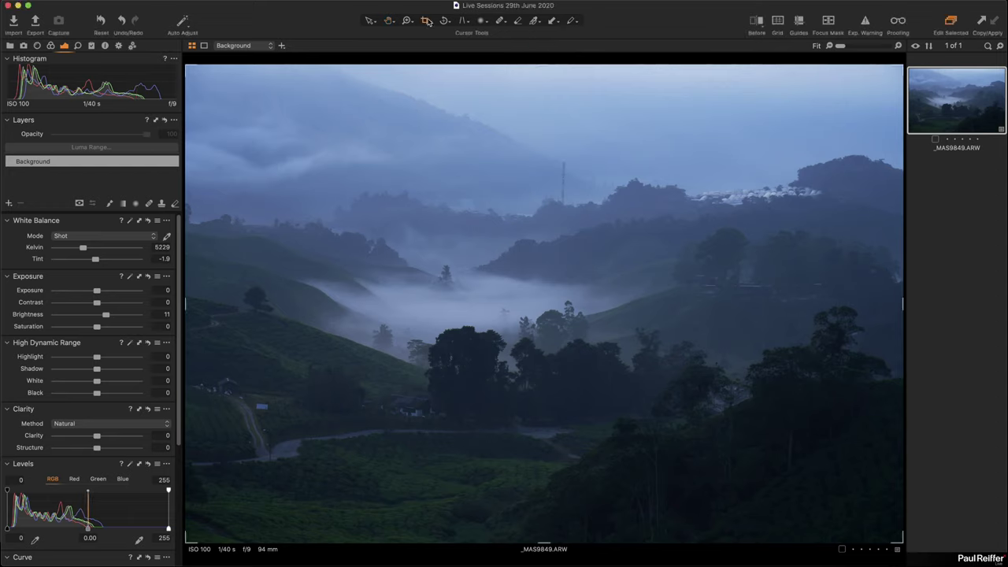
drag(901, 69, 851, 132)
drag(717, 181, 734, 183)
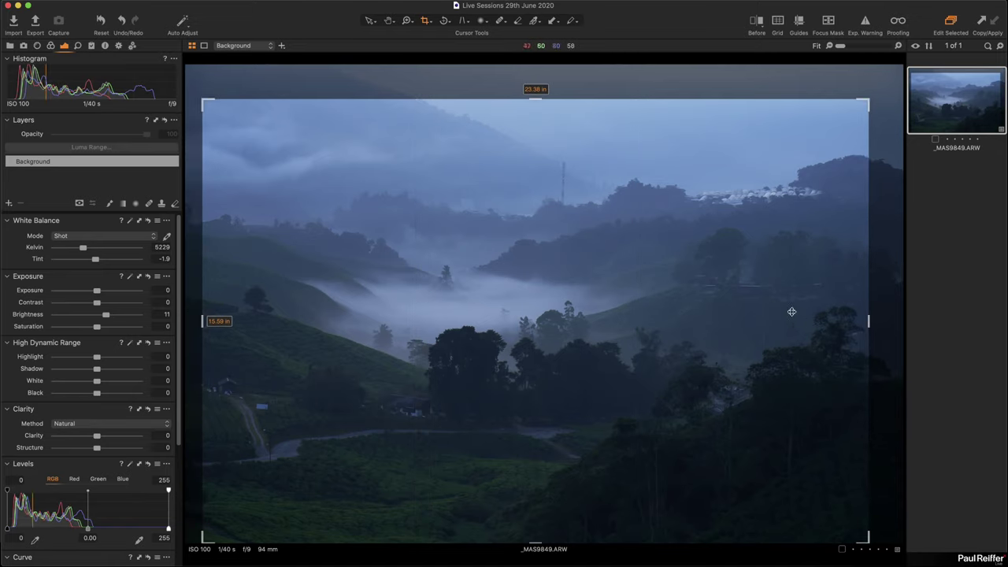
drag(260, 364, 266, 362)
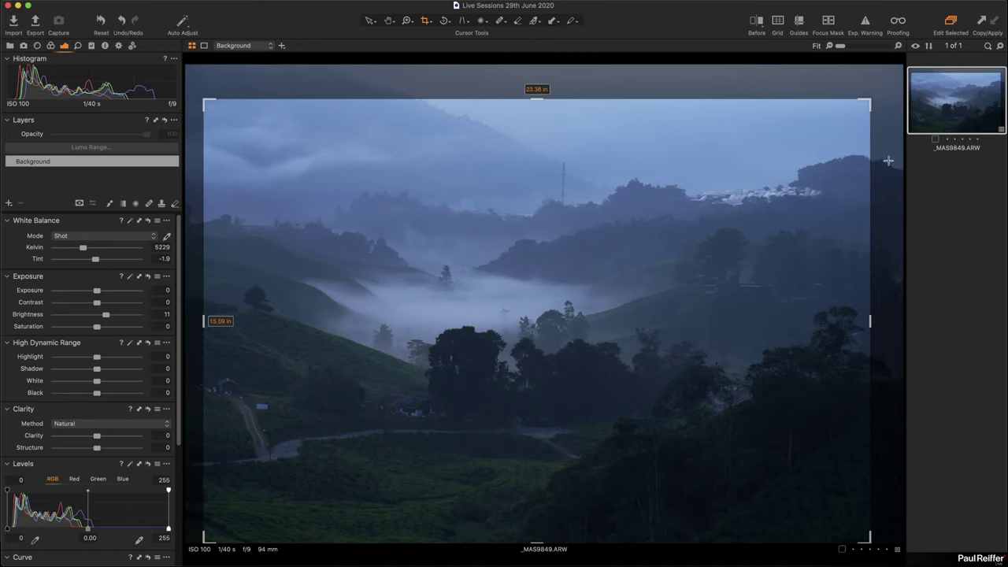
click(370, 20)
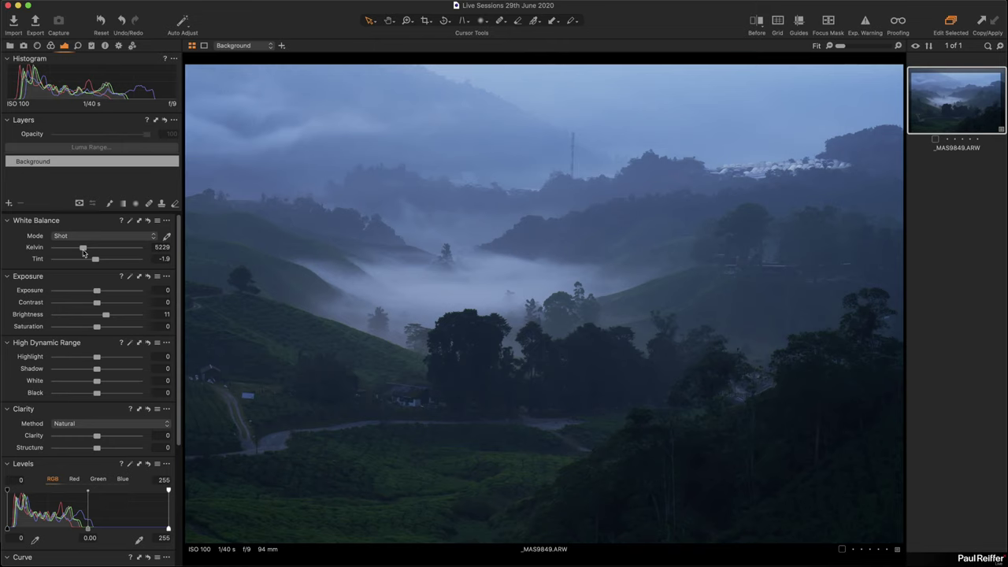
Warm the white balance to 5660 Kelvin and set Tint to 0.
drag(84, 249, 95, 262)
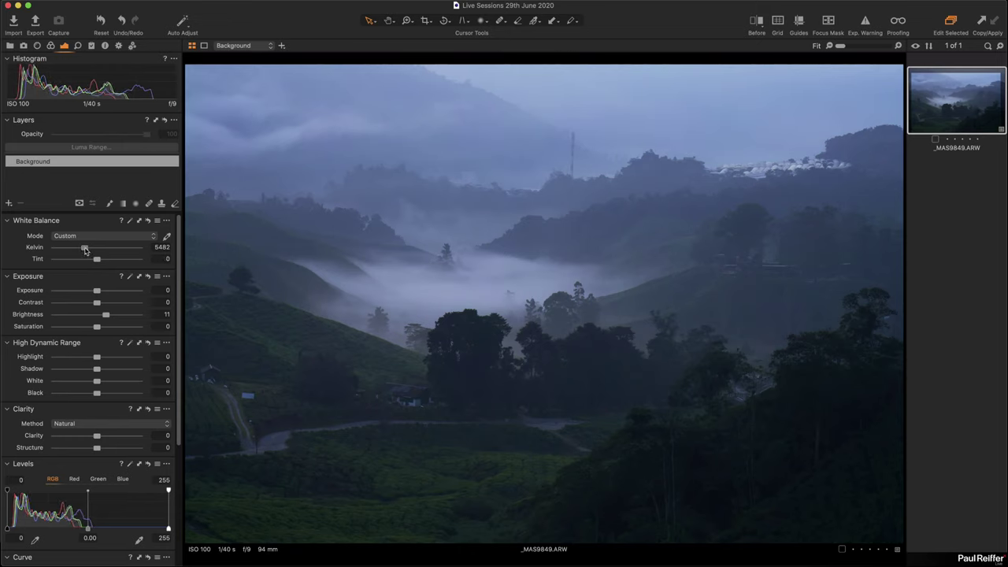
drag(85, 250, 86, 251)
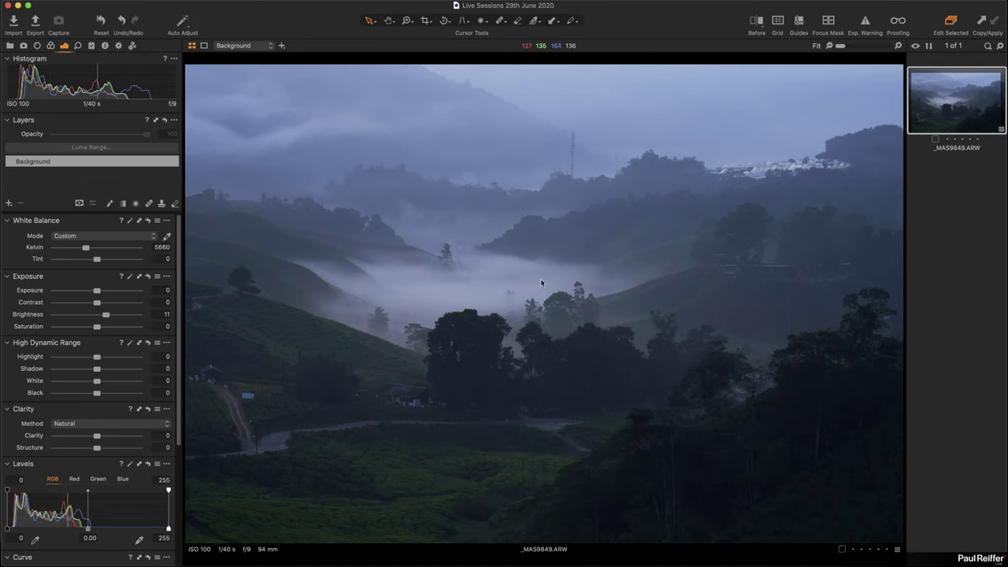
Add an adjustment layer with a slightly tilted linear gradient mask fading from the sky down to the valley mist, and check the mask.
click(9, 204)
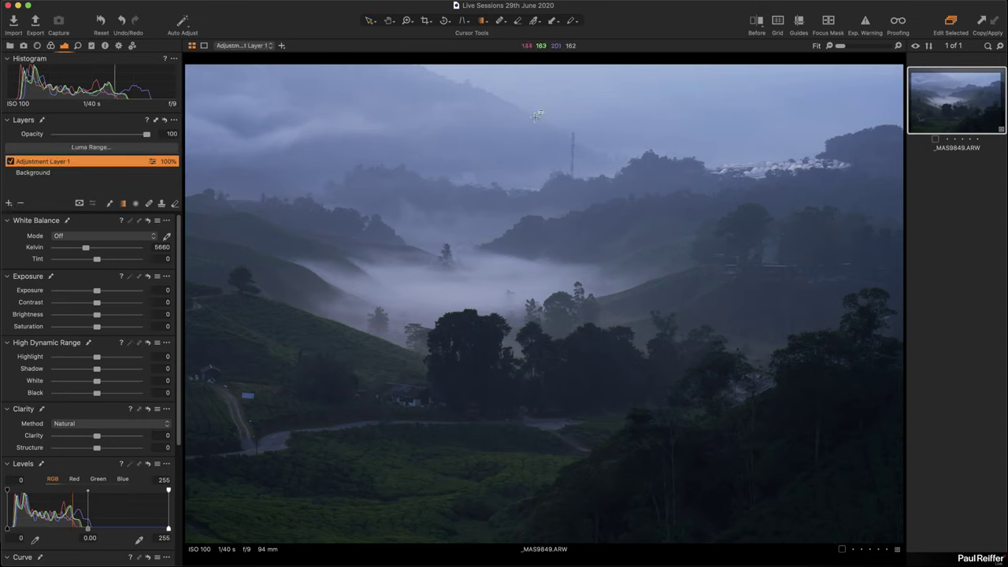
drag(504, 66, 515, 291)
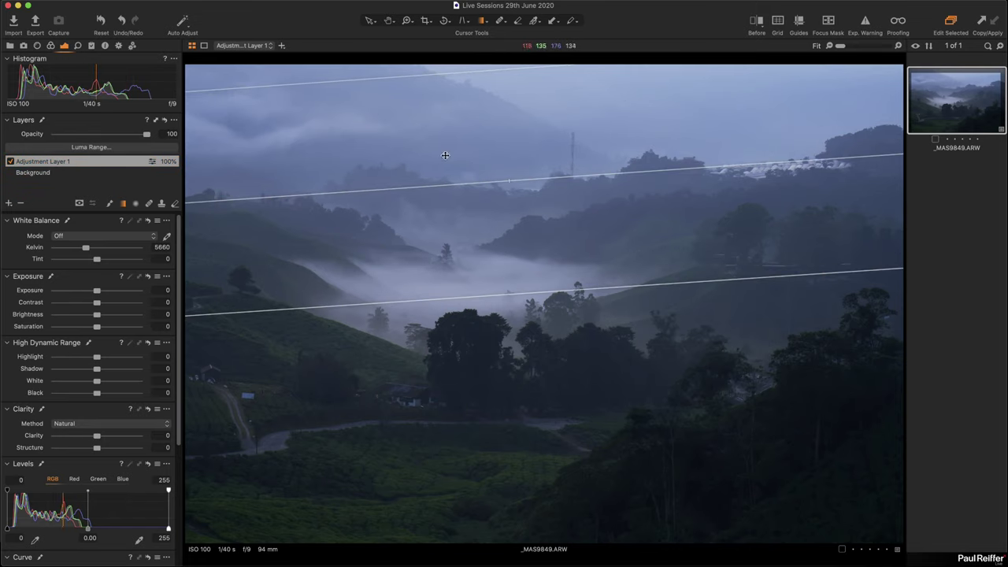
key(m)
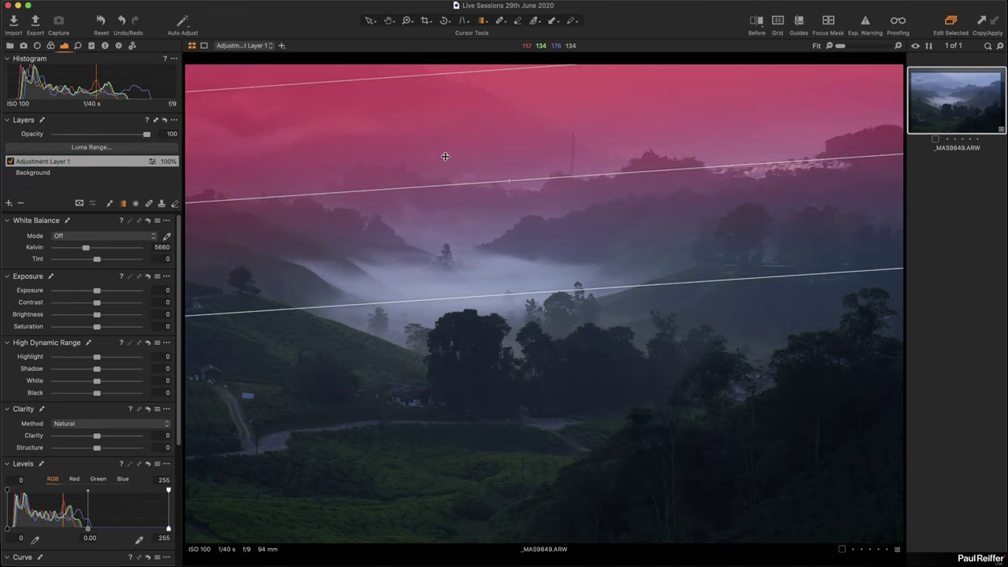
key(m)
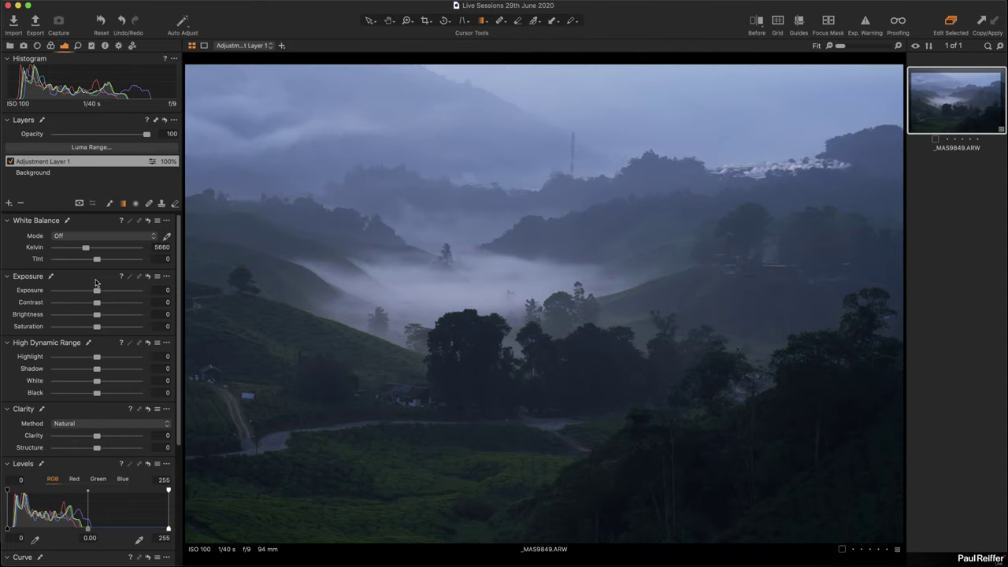
Set the gradient layer's Exposure to -0.21 and the background's Clarity to 39.
drag(96, 294, 95, 294)
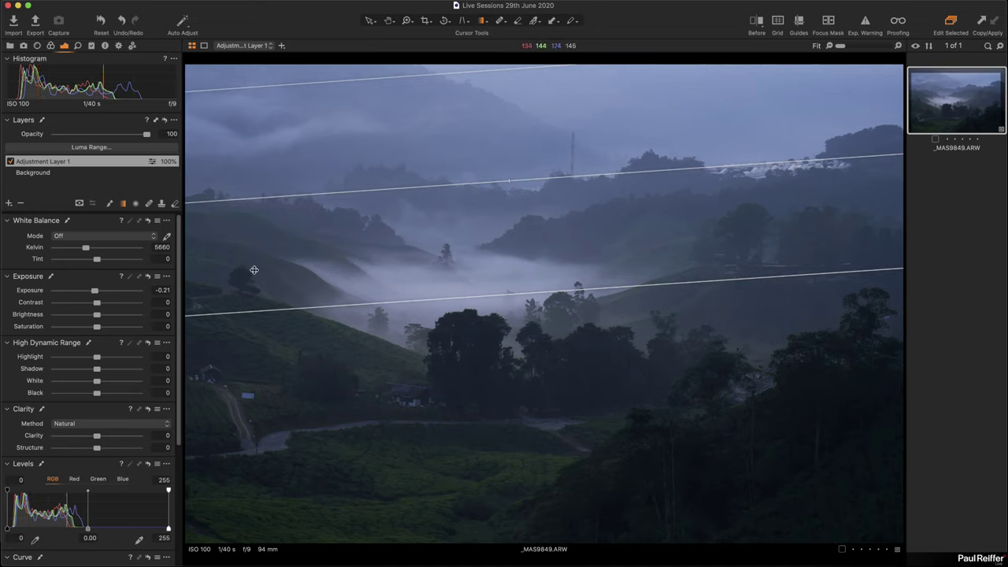
click(46, 173)
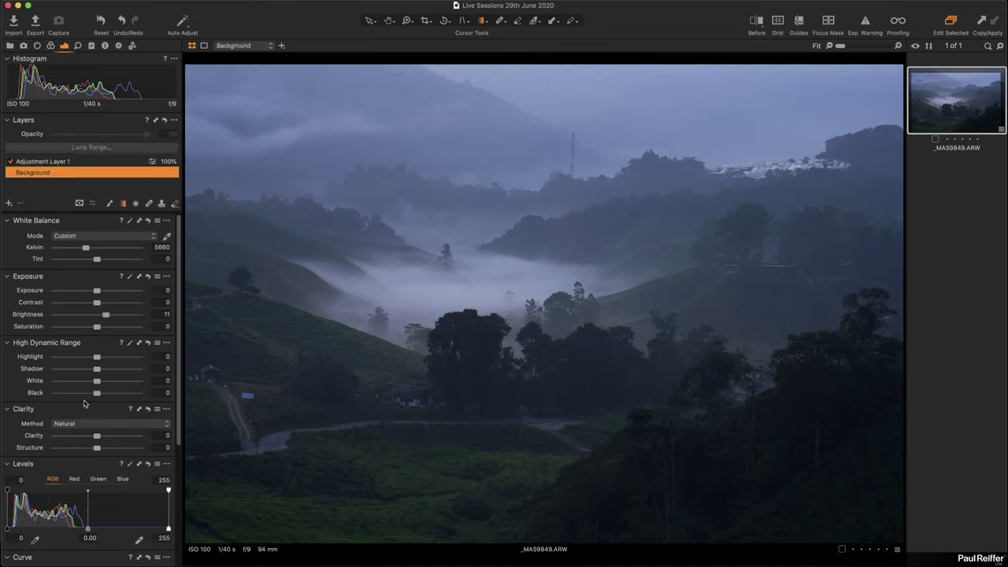
drag(97, 437, 110, 439)
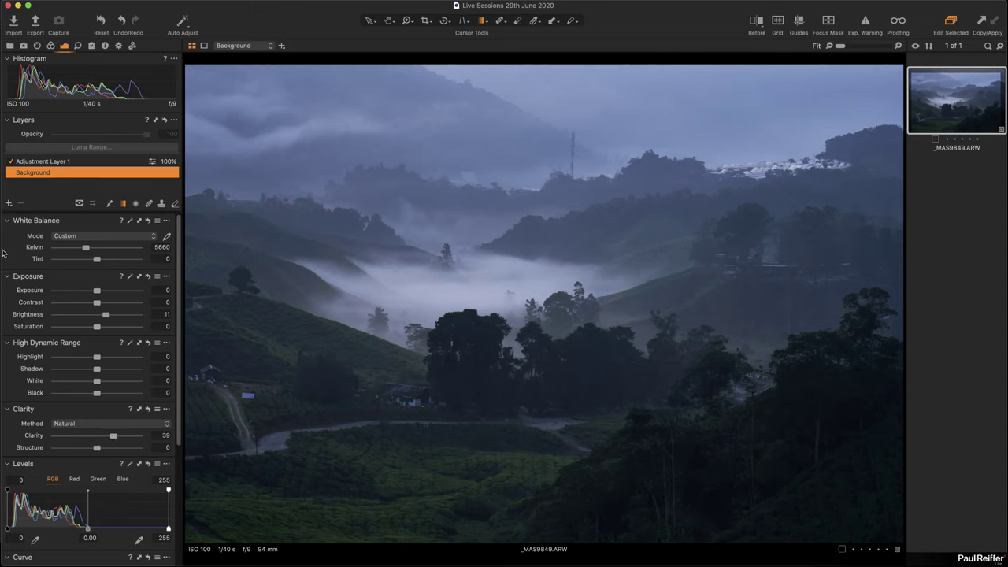
Set the background's Saturation to -5 and its Contrast to 3.
scroll(79, 247, down, 5)
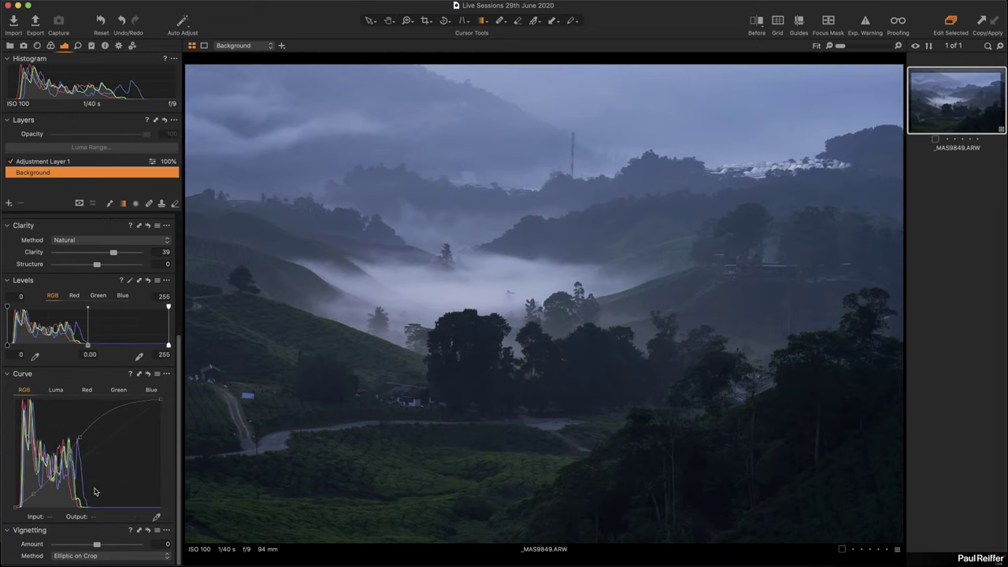
scroll(73, 249, up, 6)
scroll(73, 249, down, 1)
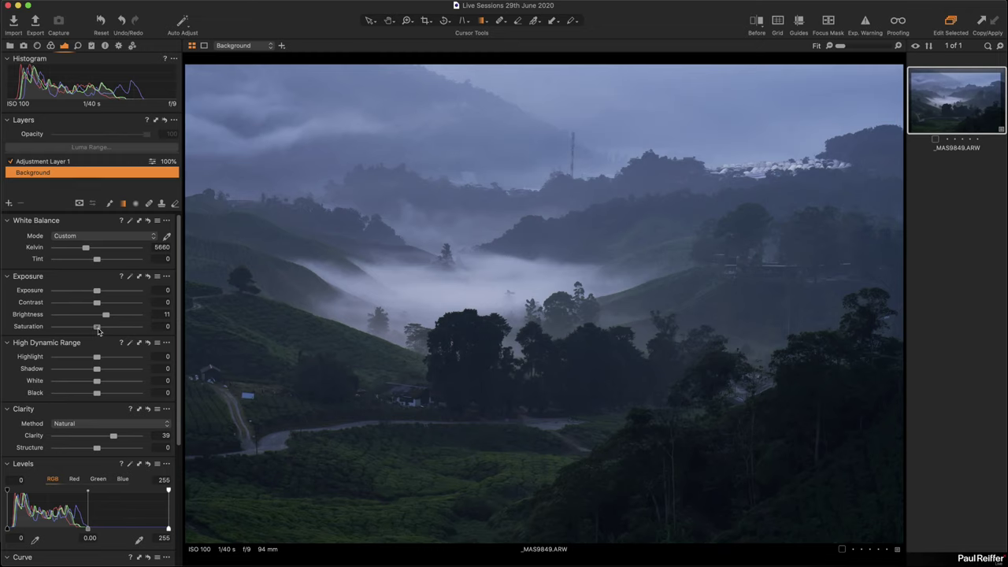
drag(99, 330, 98, 332)
drag(99, 307, 101, 307)
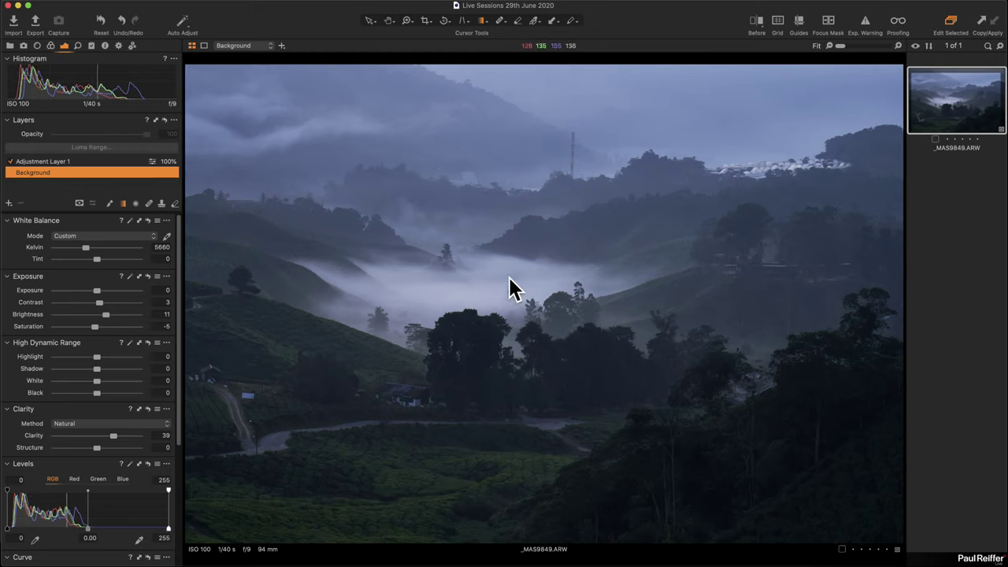
Rename the gradient adjustment layer as Sky and add a new adjustment layer named Left Side.
double_click(38, 163)
text(Sky)
key(Return)
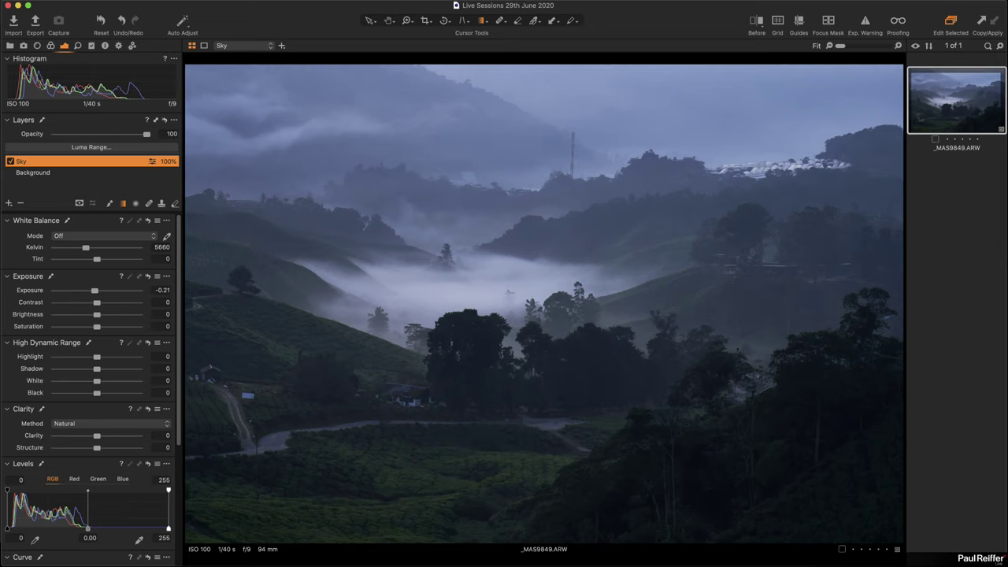
click(10, 203)
double_click(46, 162)
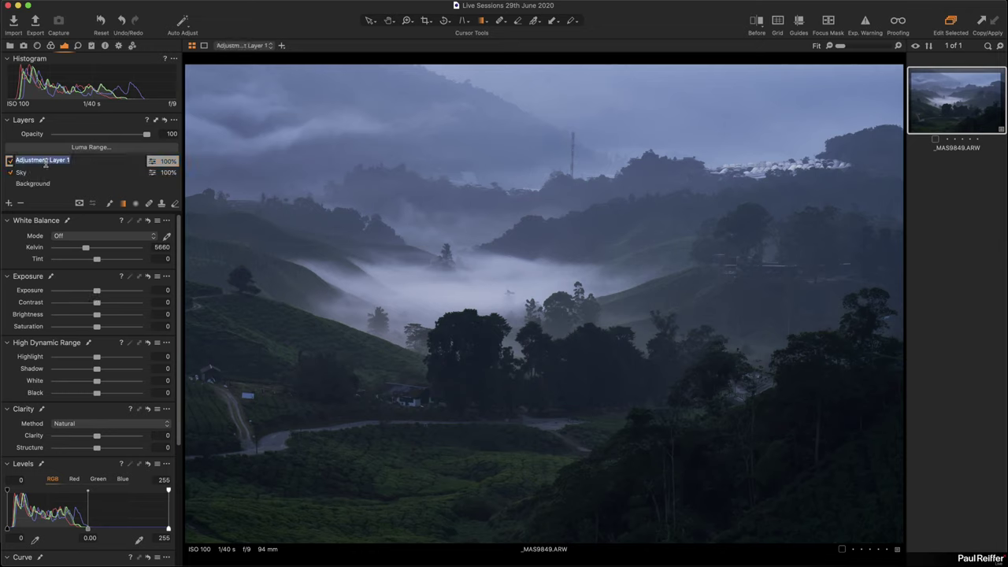
text(Left Side)
key(Return)
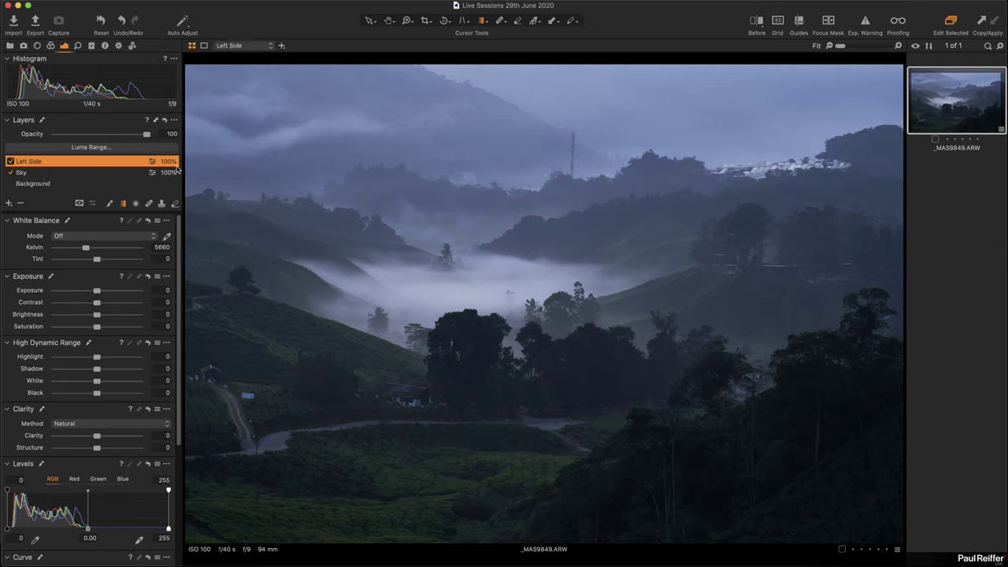
Mask the valley's left side with a wide slanted linear gradient fading into the mist, and set the layer's Exposure to -0.25.
drag(203, 228, 440, 302)
drag(277, 247, 241, 238)
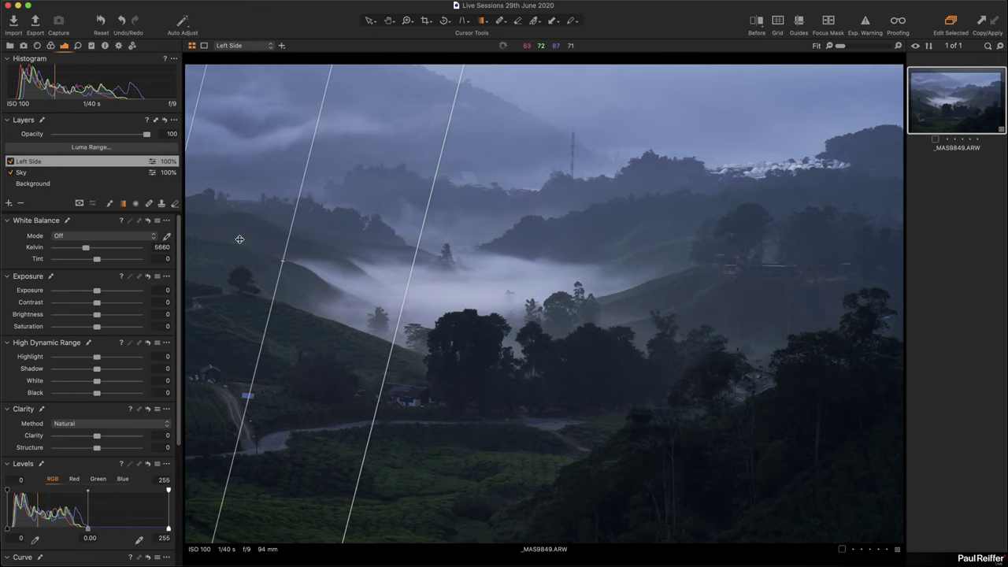
key(m)
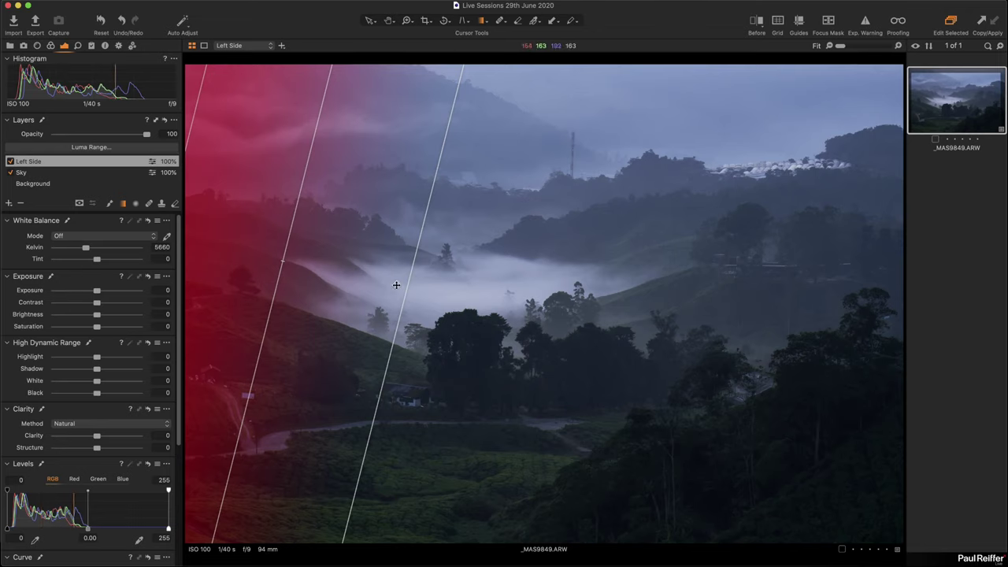
drag(406, 286, 508, 286)
key(m)
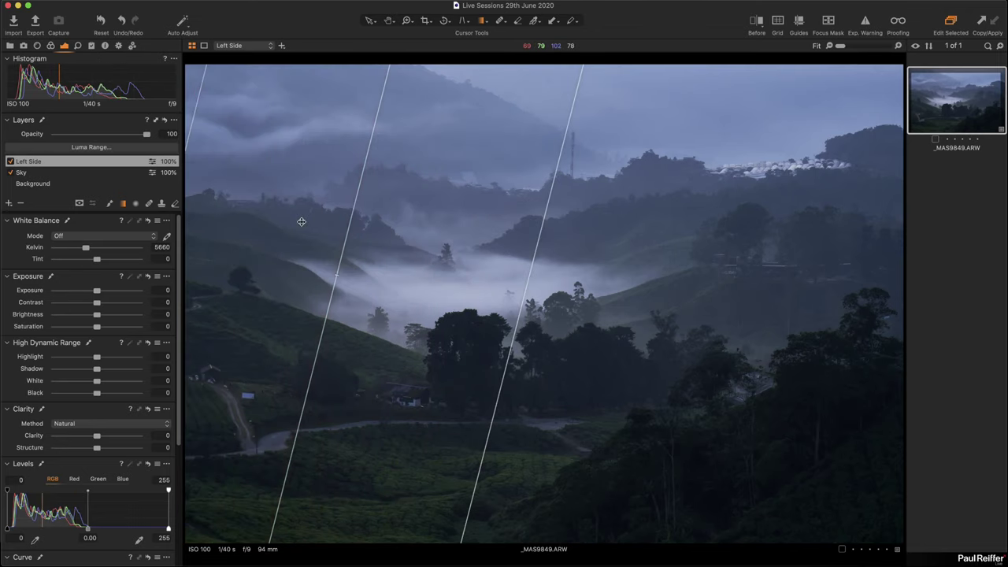
drag(281, 218, 270, 218)
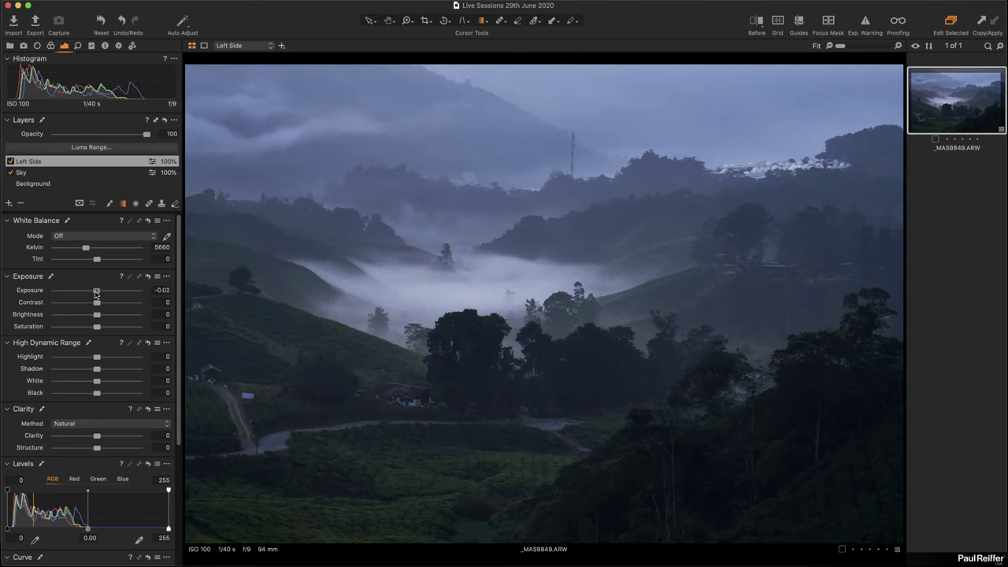
drag(96, 293, 94, 293)
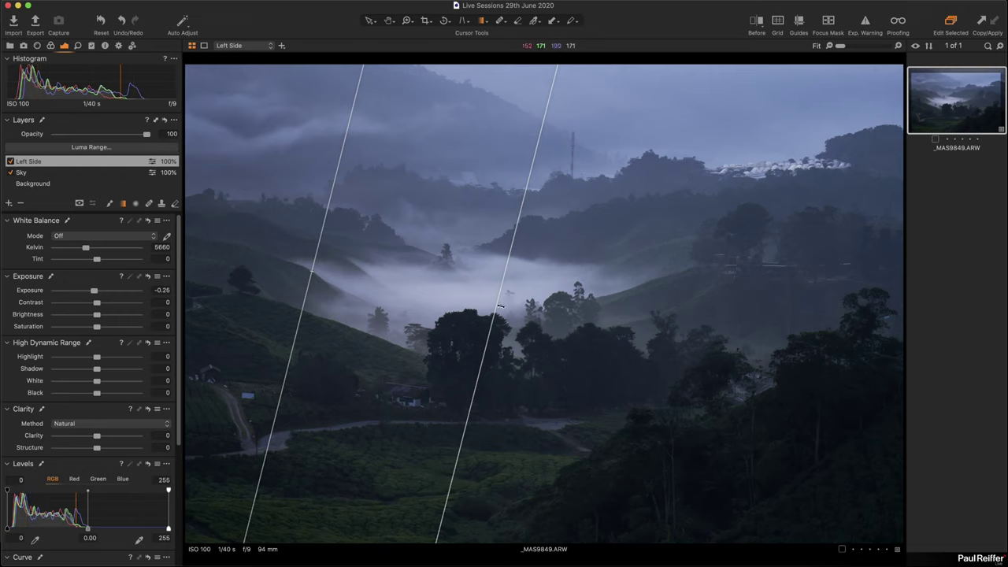
On the background, lift the foreground detail with Shadow 5 and Black 7, and raise Clarity to 57.
click(41, 184)
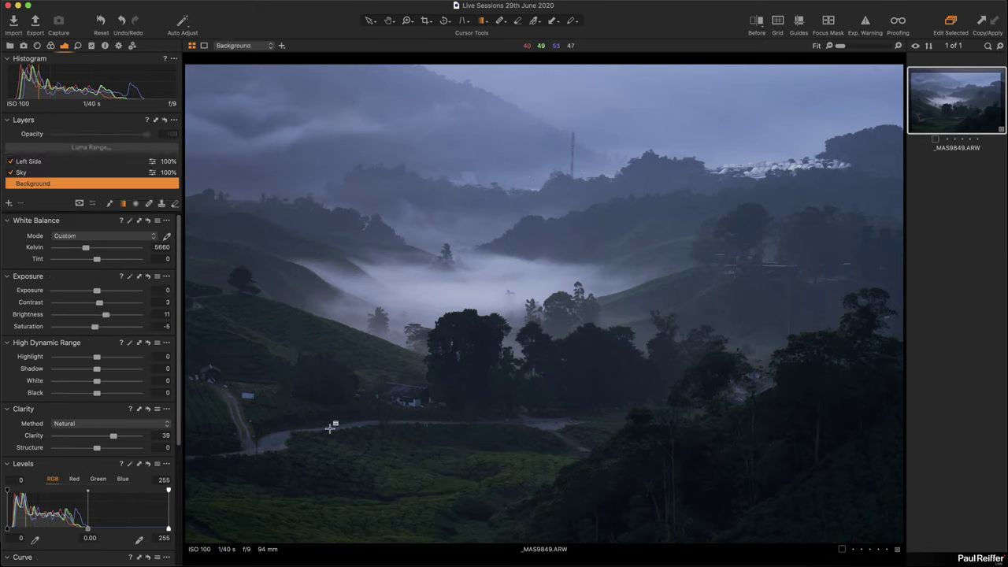
key(z)
drag(346, 429, 547, 523)
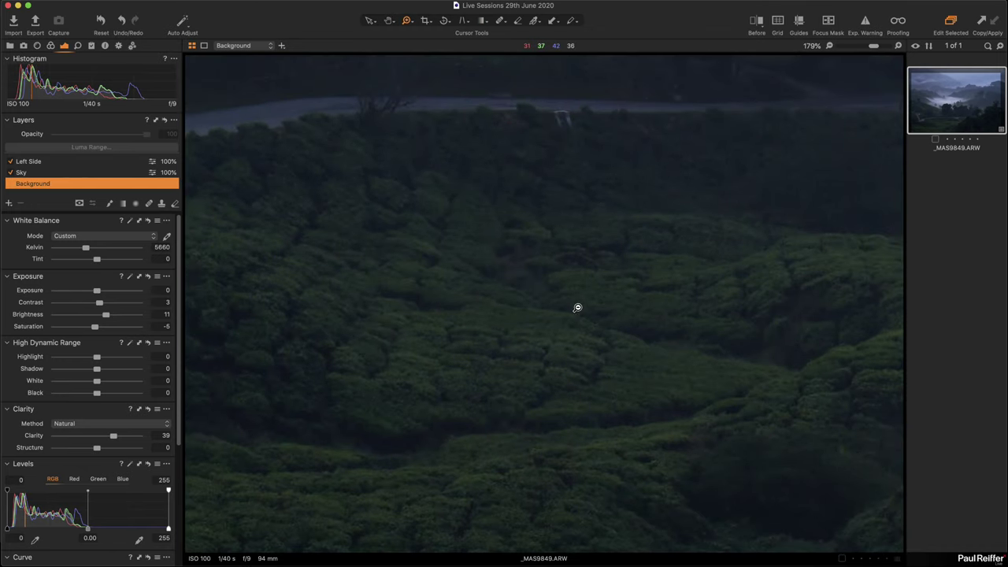
key(h)
key(super+0)
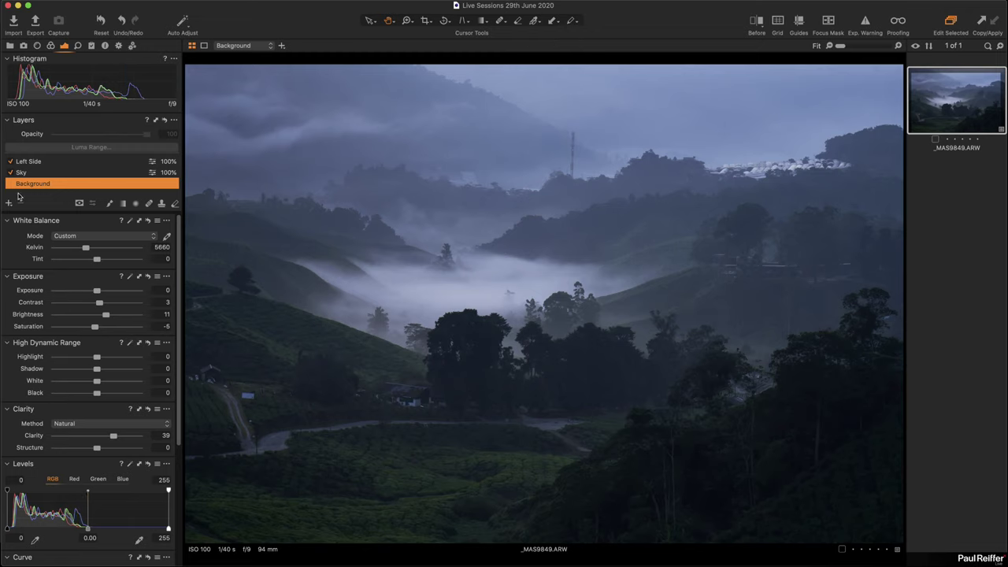
scroll(78, 355, down, 5)
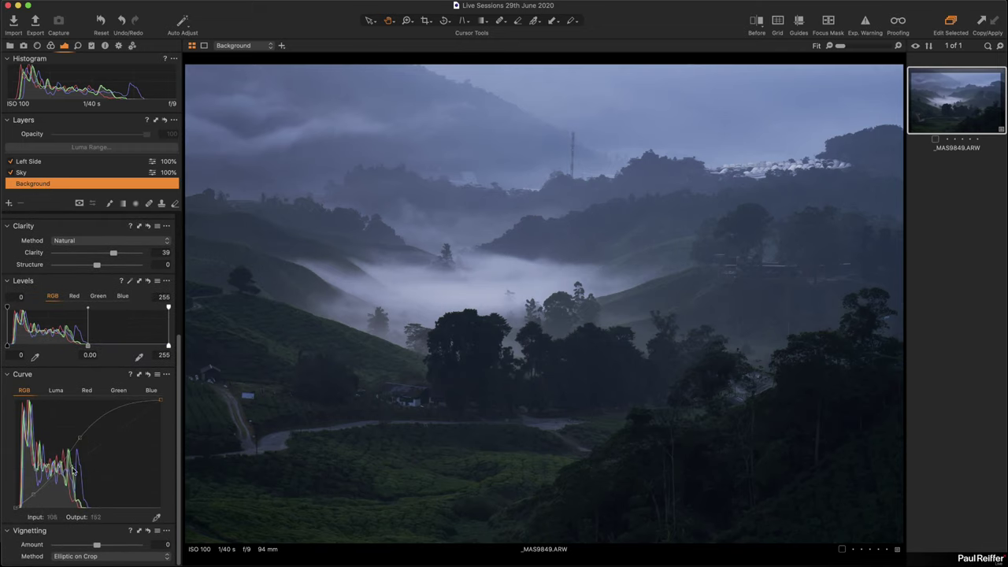
scroll(76, 465, up, 3)
scroll(78, 456, up, 3)
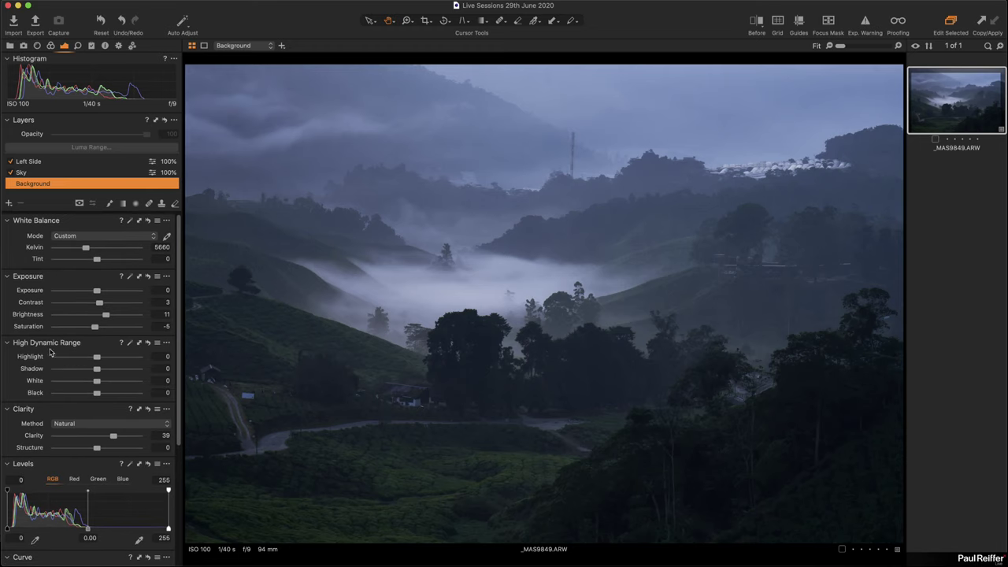
drag(97, 370, 101, 396)
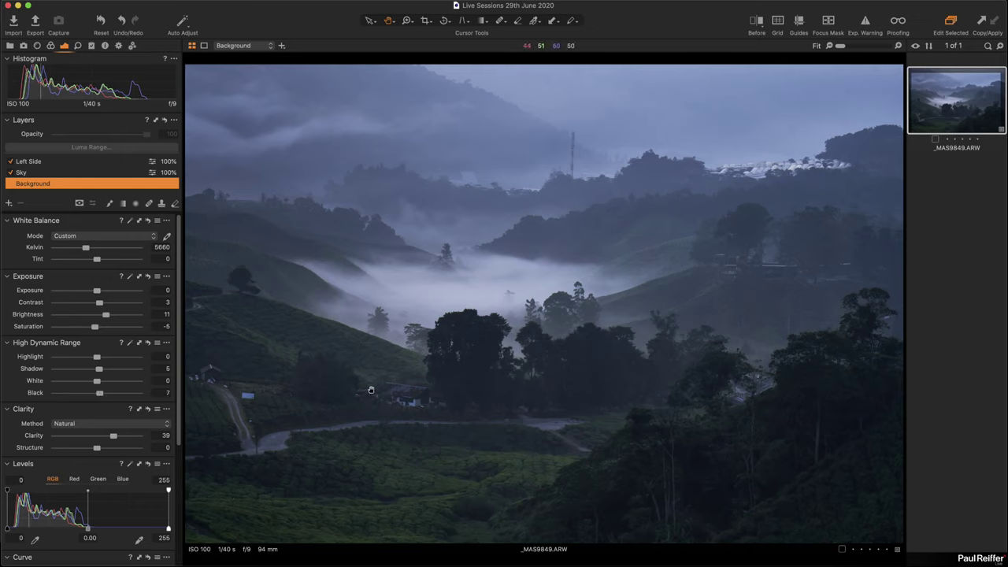
drag(112, 438, 120, 438)
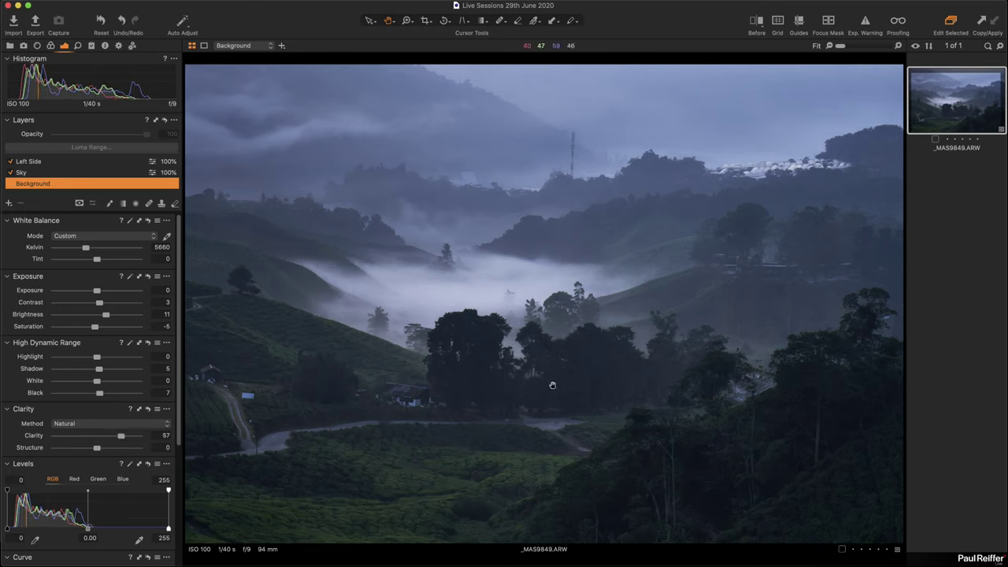
Create a new unedited variant of the valley photo, and set the edited variant's Clarity to 43 and Contrast to 2.
right_click(928, 124)
click(940, 160)
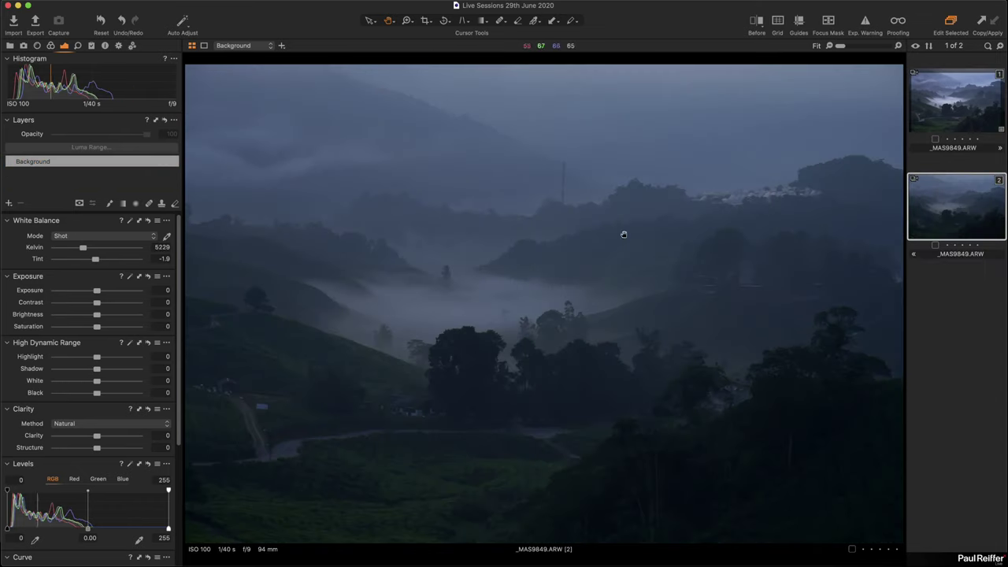
click(951, 114)
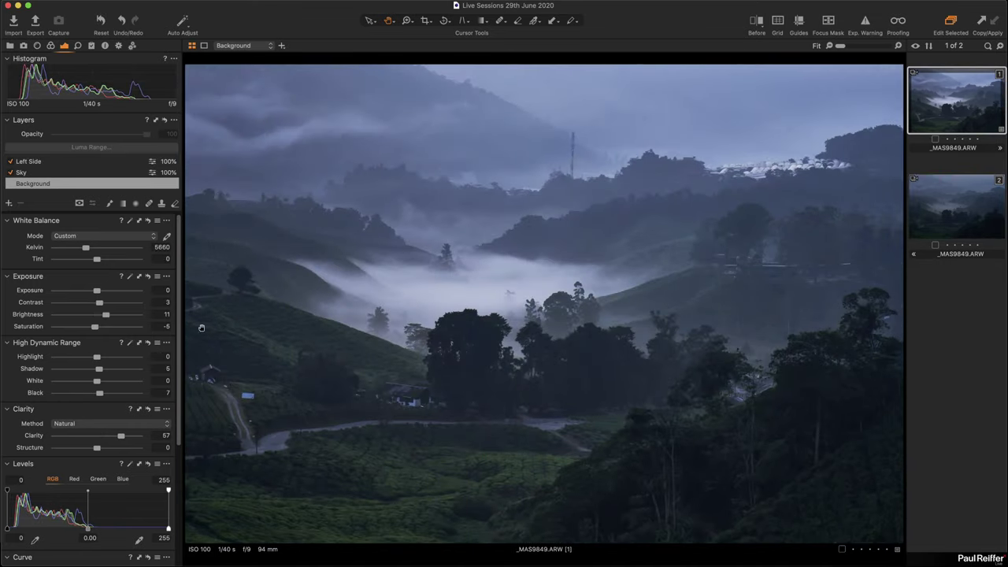
drag(124, 441, 117, 440)
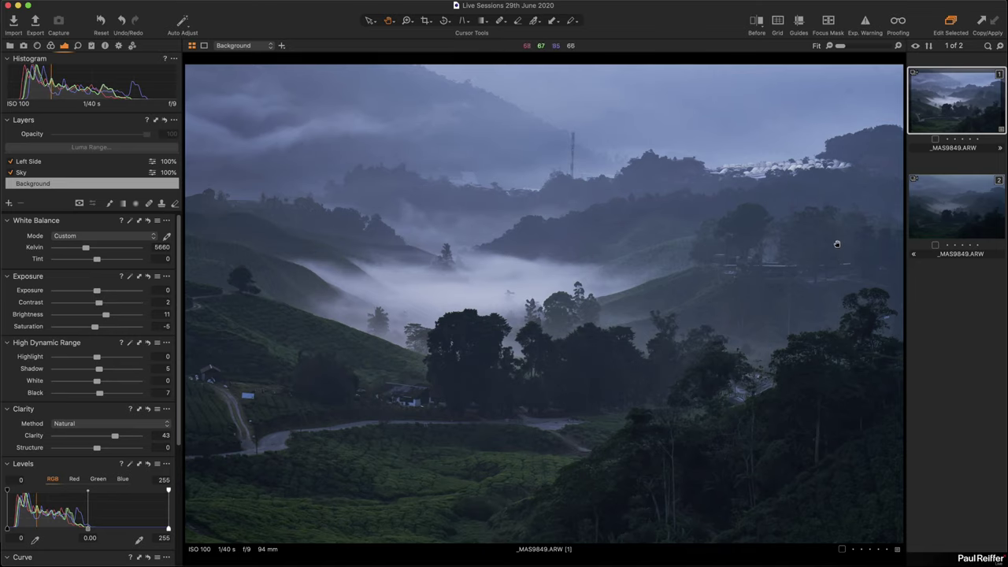
Compare the edited valley photo with its unedited variant and in the before/after split view, sliding the divider to the far left.
click(937, 212)
click(947, 108)
click(756, 22)
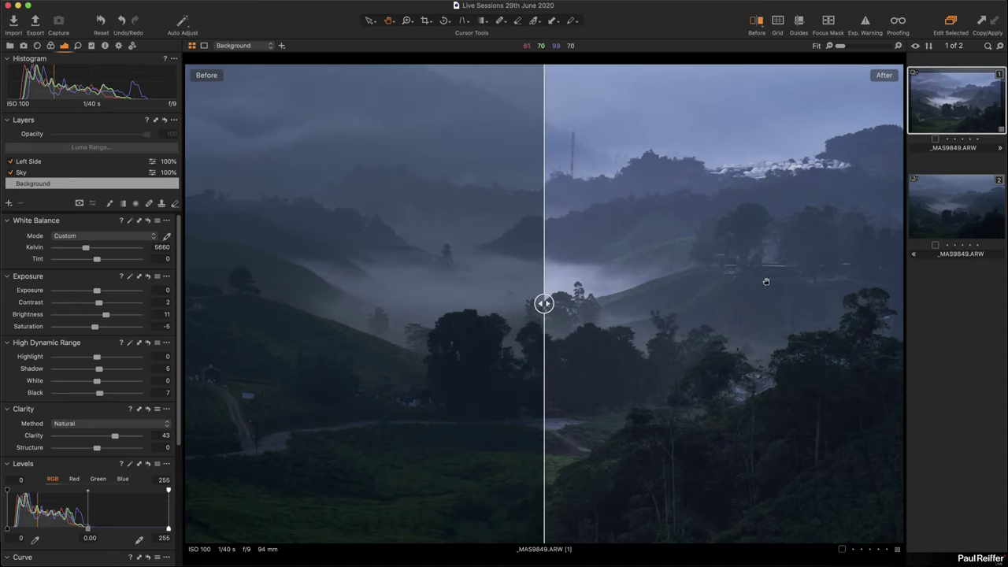
drag(543, 307, 212, 397)
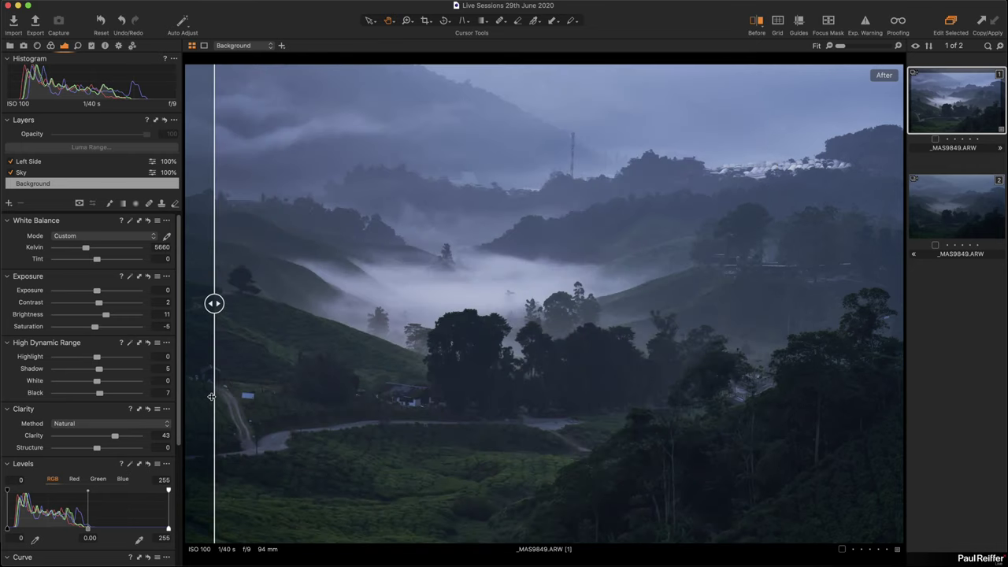
click(757, 21)
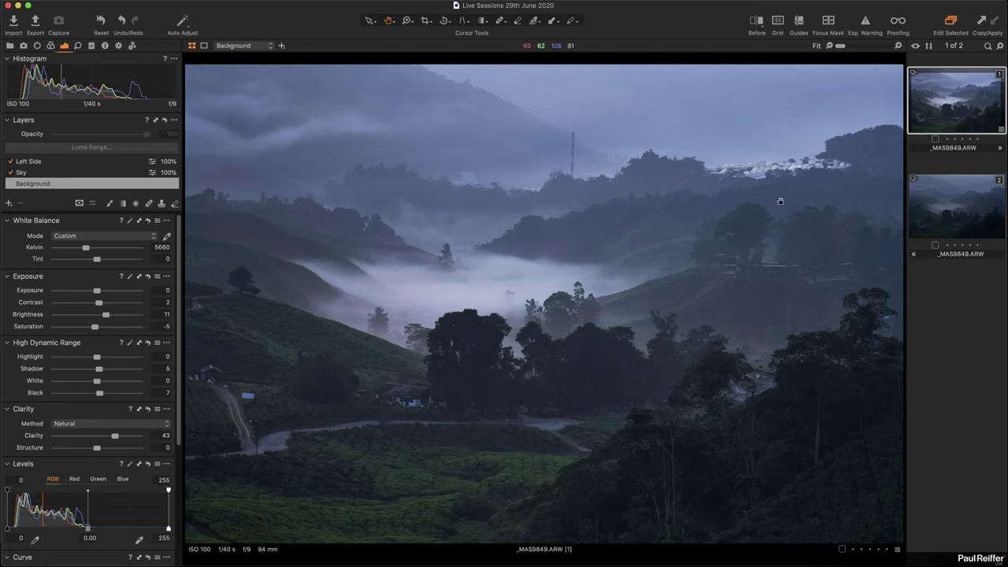
Review the finished edits in the other submitters' collections: the misty trees, the beach house, the giraffe and the lighthouse.
click(9, 45)
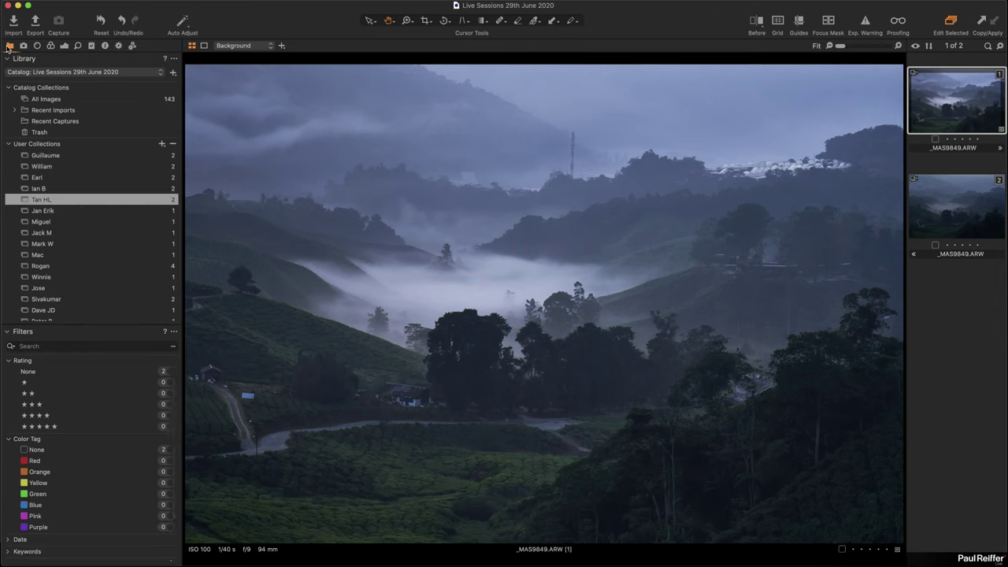
click(39, 188)
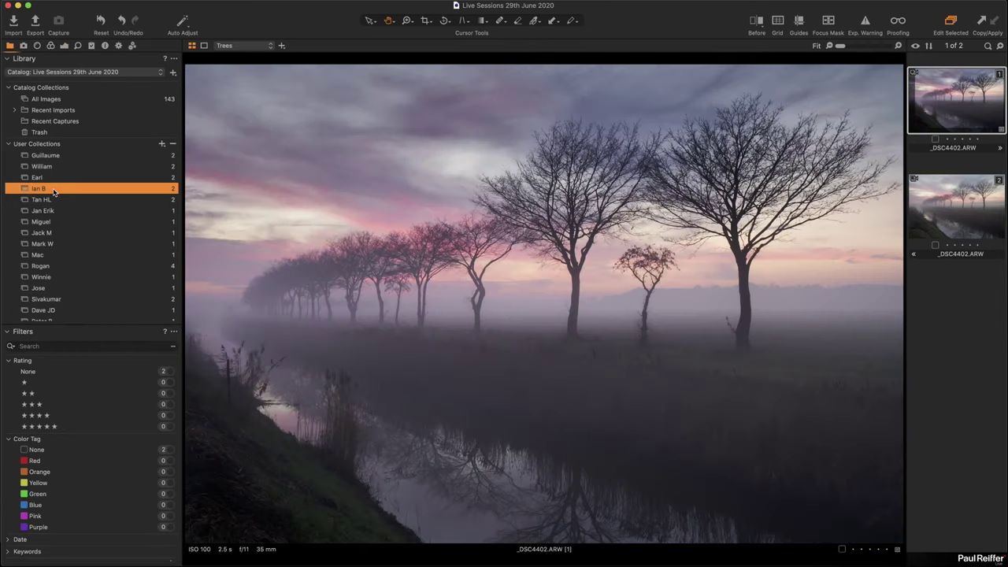
click(51, 178)
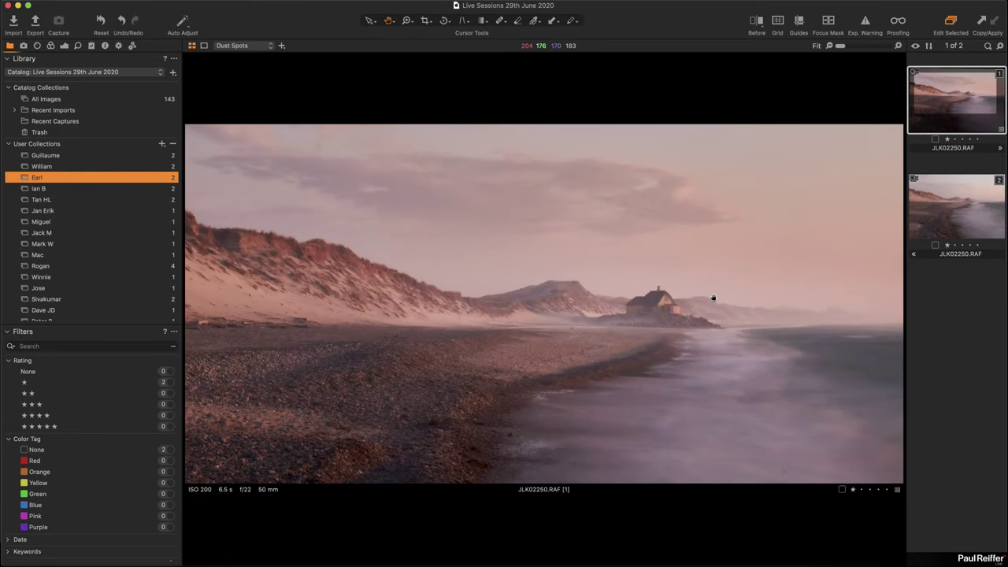
click(115, 167)
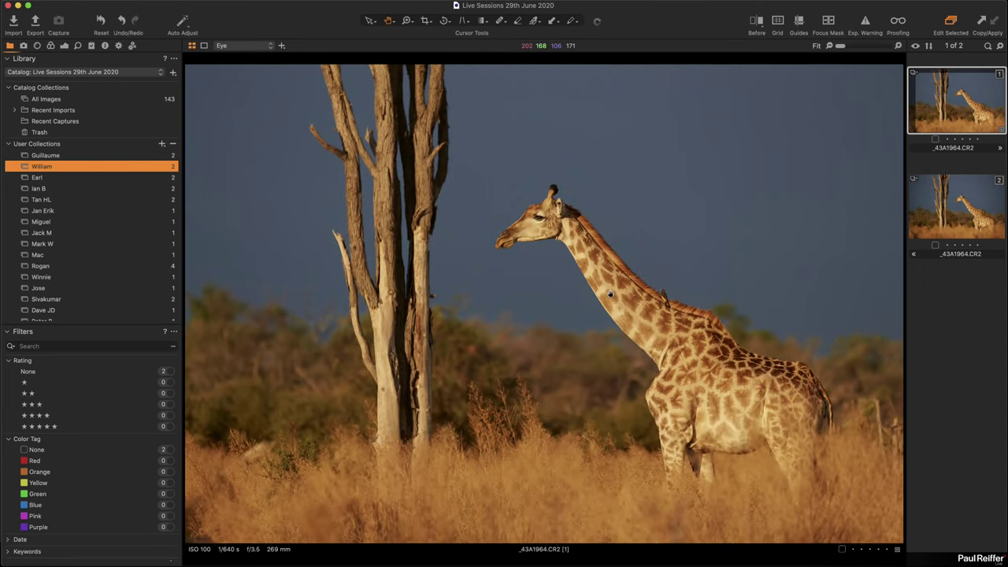
click(60, 156)
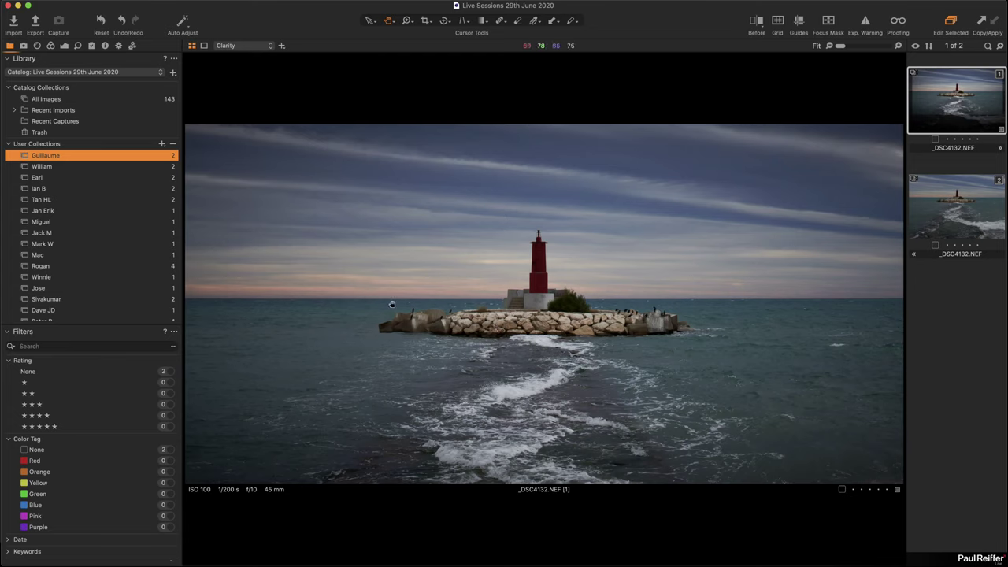
click(56, 168)
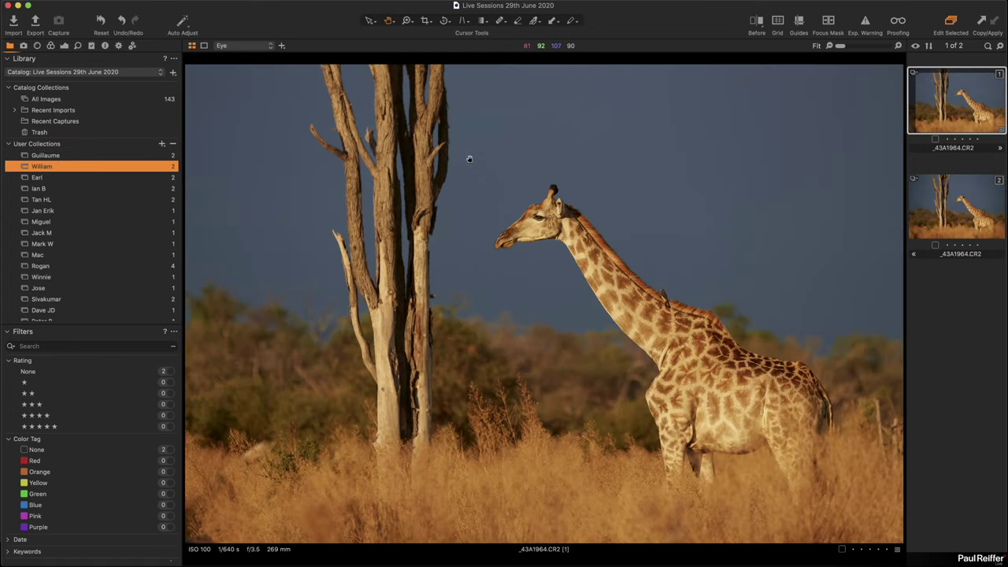